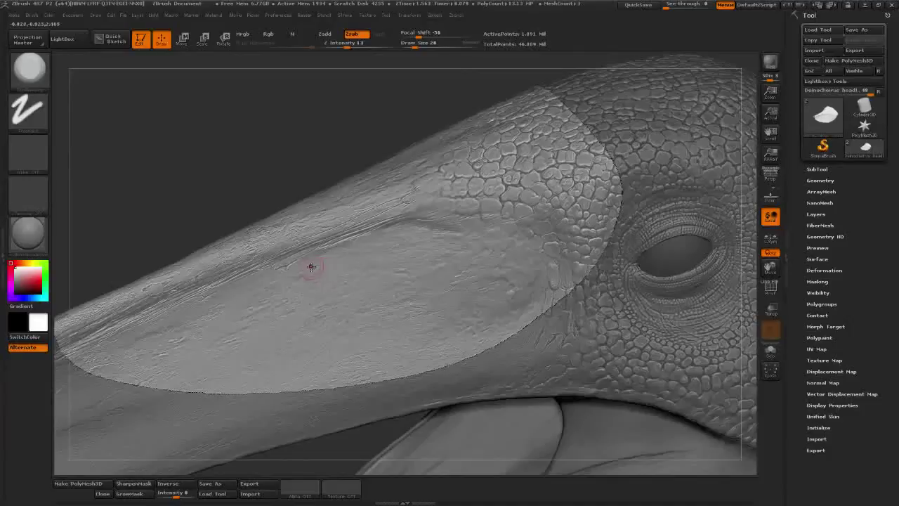
Switch to the Standard brush for additive sculpting and set the draw size to 17.
left_click_drag(282, 180, 277, 205, "alt")
left_click_drag(255, 234, 239, 240, "shift")
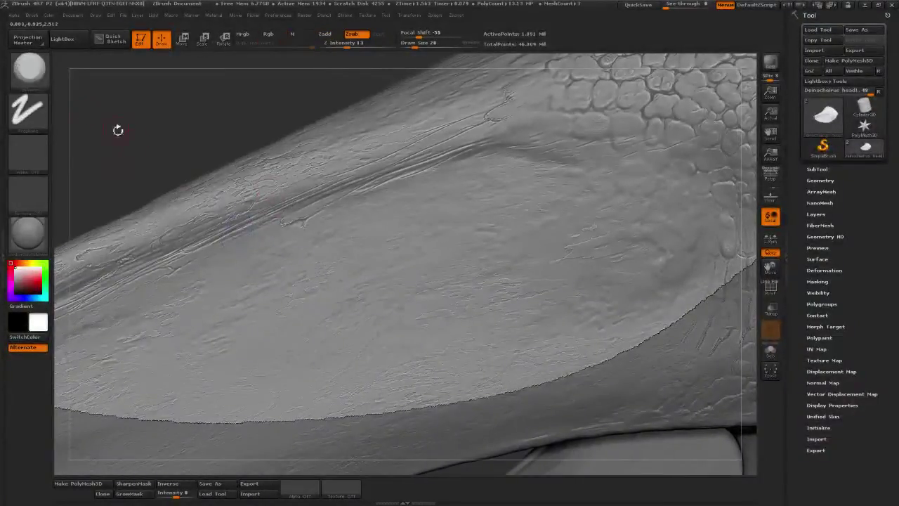
key("b")
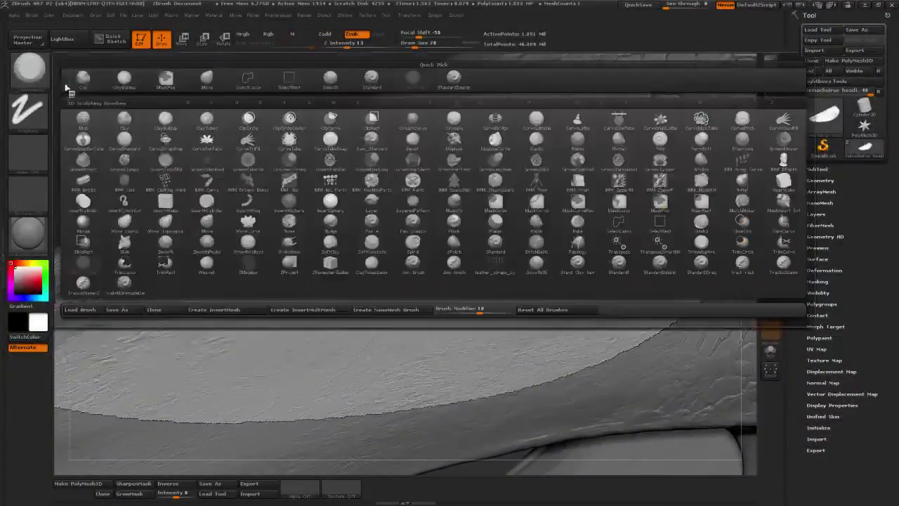
left_click(377, 88)
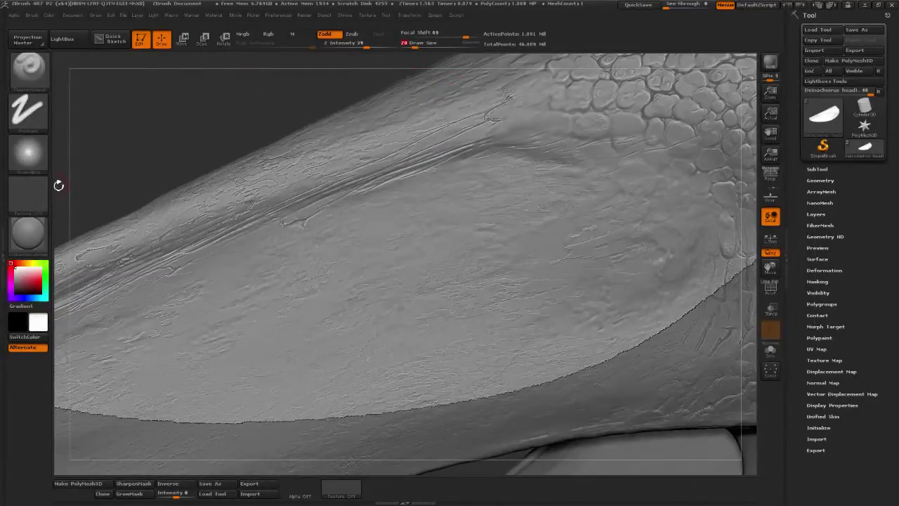
mouse_move(211, 126)
left_mouse_down("alt")
mouse_move(188, 158)
mouse_move(168, 162)
mouse_move(214, 133)
mouse_move(214, 152)
left_mouse_up("alt")
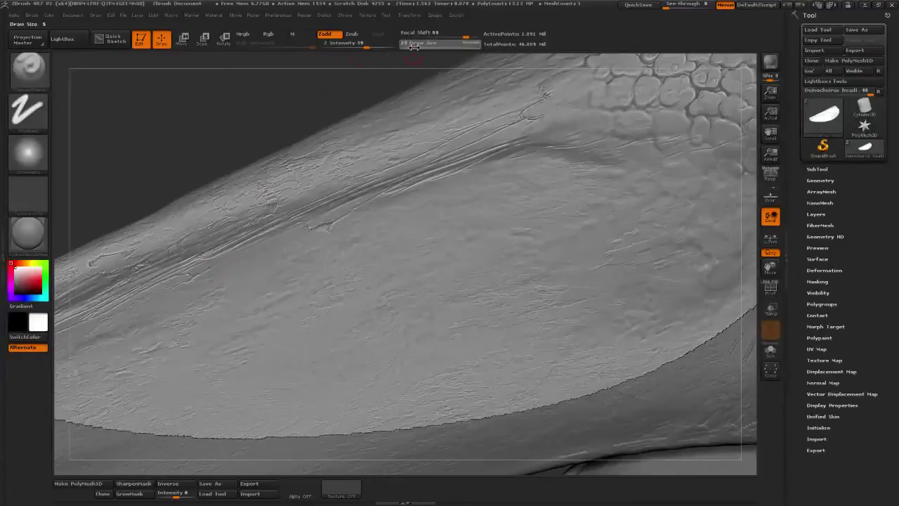
left_click_drag(424, 47, 420, 47)
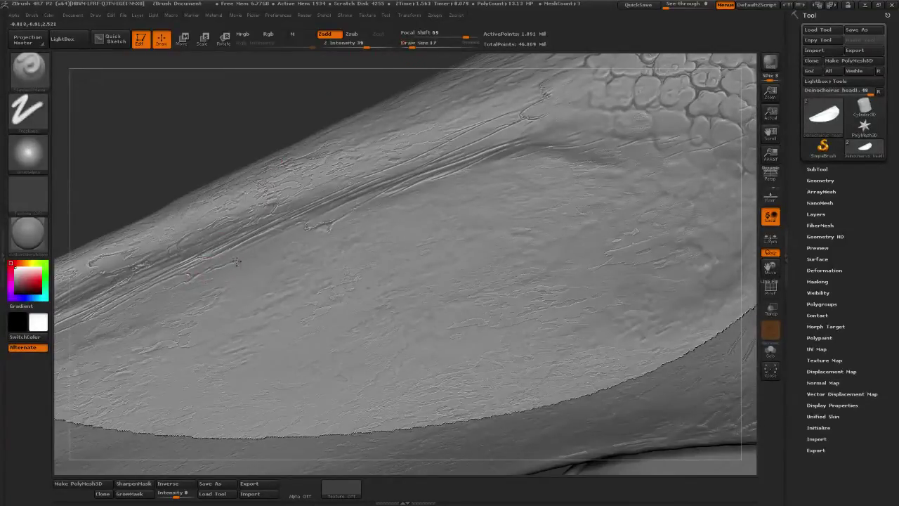
Sculpt a short fine wrinkle on the smooth skin just below the snout ridge and set the draw size to 14.
left_click_drag(245, 257, 255, 257)
key("shift")
key("2")
left_click(411, 47)
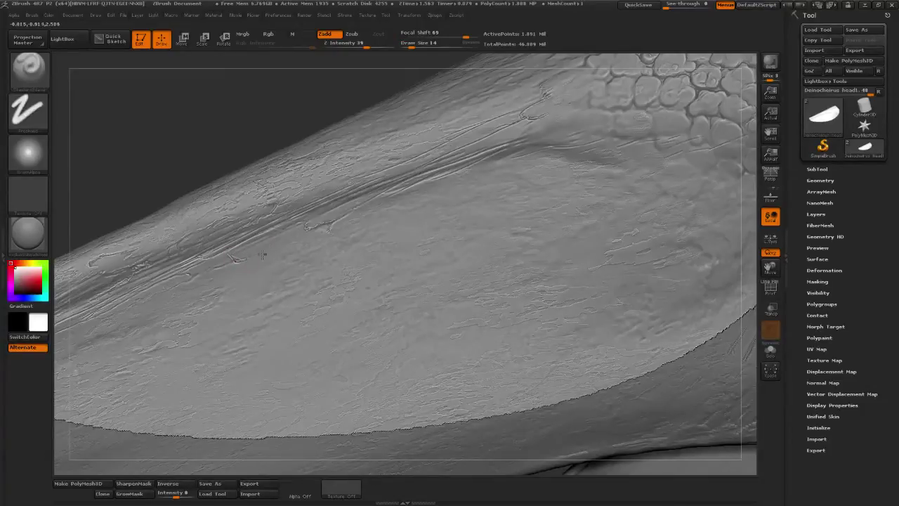
Build up and smooth the short wrinkle below the snout ridge, using draw size 11.
left_click_drag(238, 260, 255, 258, "shift")
key("2")
key("1")
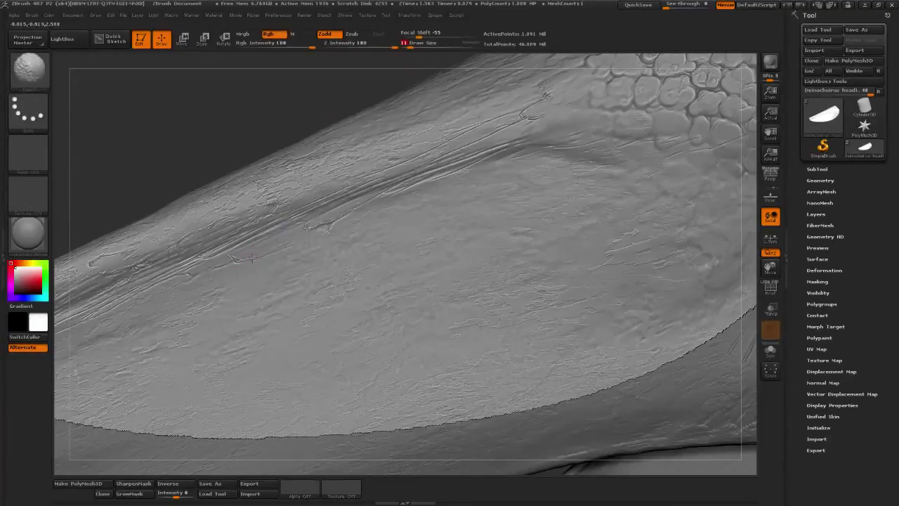
key("2")
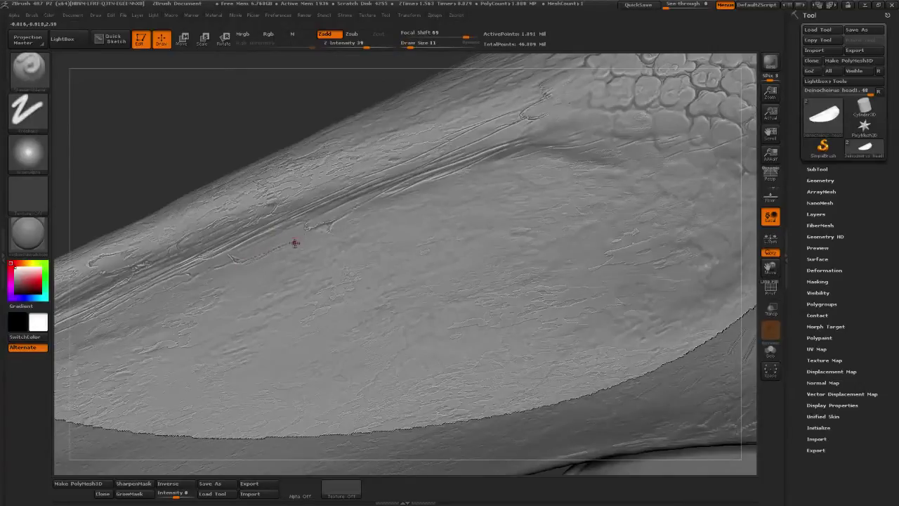
key("1")
key("2")
key("1")
key("2")
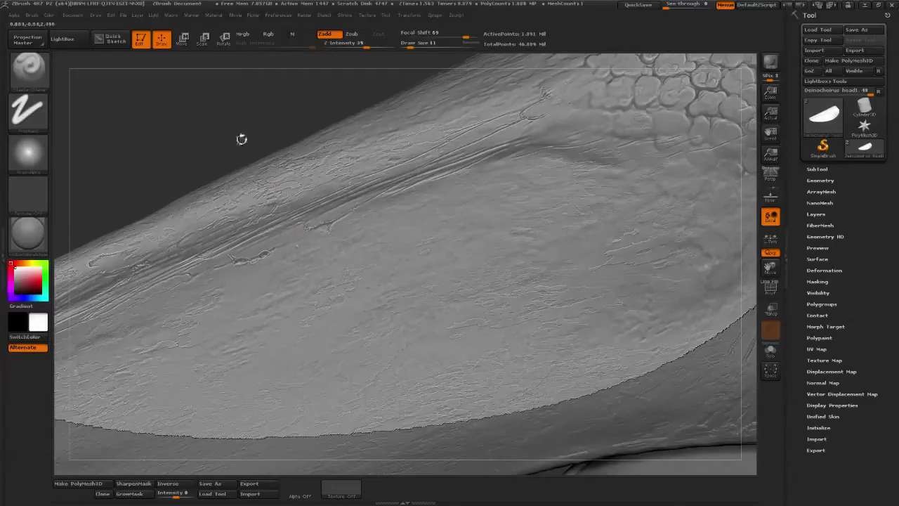
Set the draw size to 19, then sculpt and soften fine skin wrinkles on the upper side of the snout above the ridge.
left_click_drag(242, 139, 241, 195, "alt")
key("shift")
left_click_drag(413, 48, 401, 49)
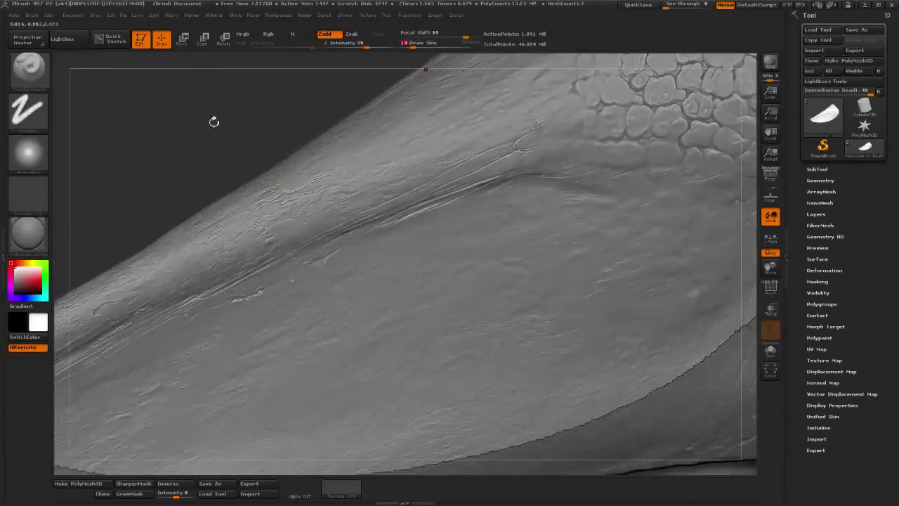
left_click_drag(213, 121, 258, 136, "alt")
key("shift")
left_click_drag(258, 258, 266, 274)
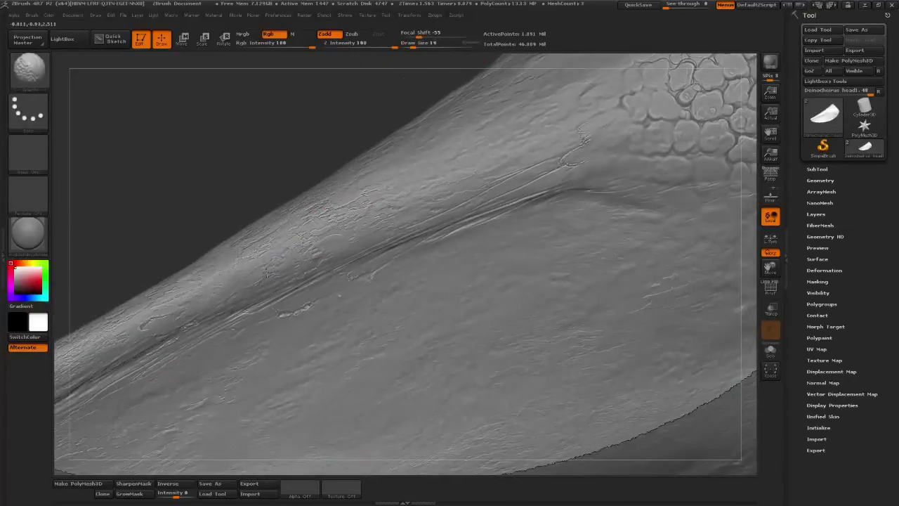
key("shift")
left_click_drag(231, 163, 243, 180)
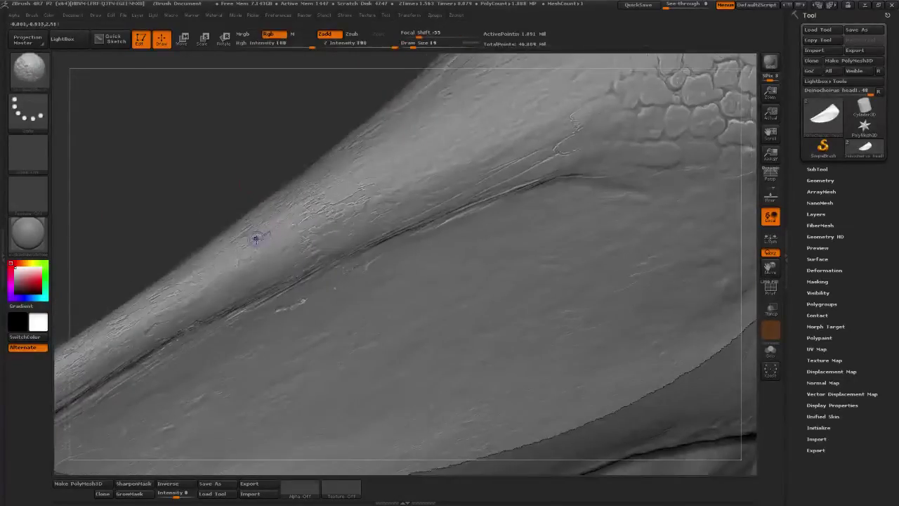
left_click_drag(257, 237, 269, 231)
mouse_move(231, 162)
left_mouse_down("shift")
mouse_move(246, 186)
mouse_move(244, 178)
left_mouse_up("shift")
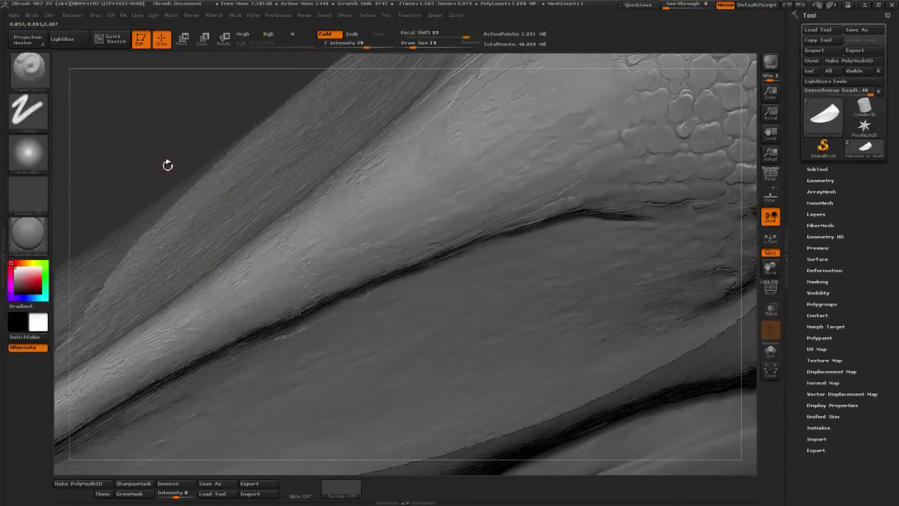
Set the draw size to 22 and blend wrinkle strokes into the skin along the upper snout, just above the ridge.
left_click_drag(167, 165, 35, 285)
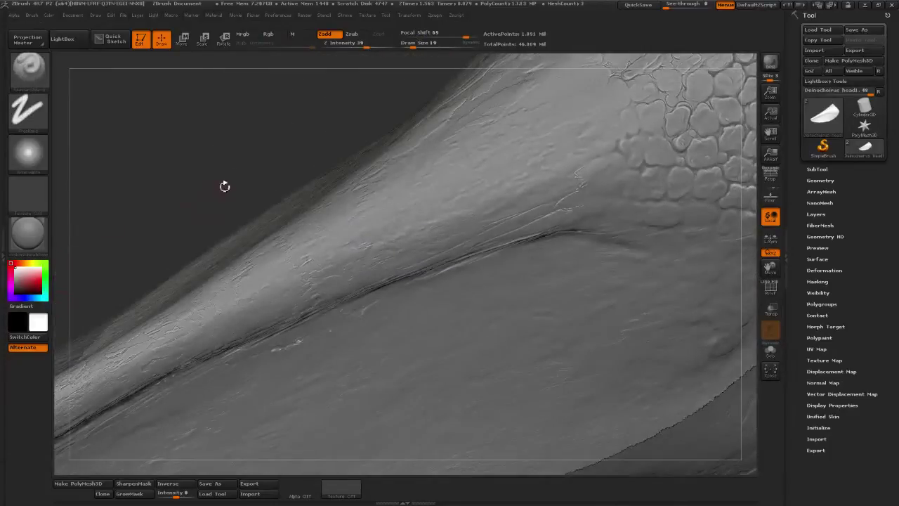
left_click_drag(227, 179, 261, 127)
left_click(412, 46)
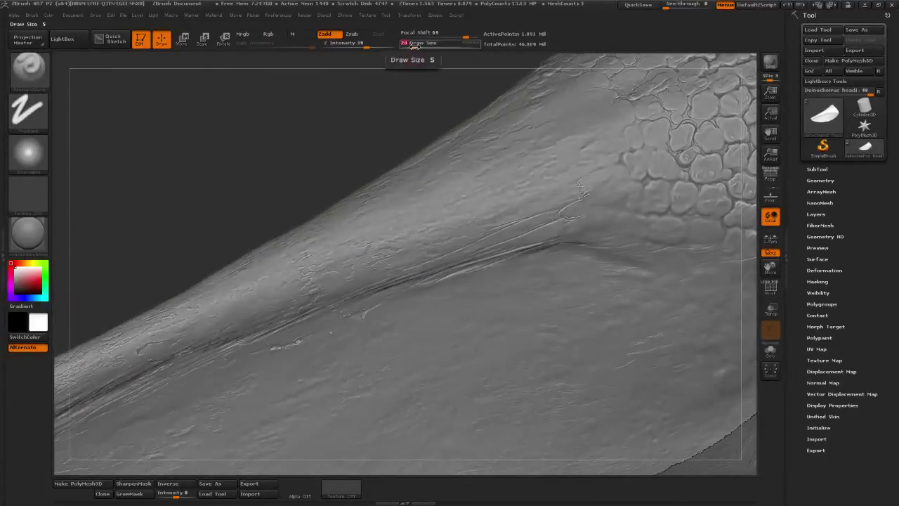
left_click(414, 45)
mouse_move(344, 151)
left_mouse_down()
mouse_move(335, 184)
mouse_move(316, 195)
left_mouse_up()
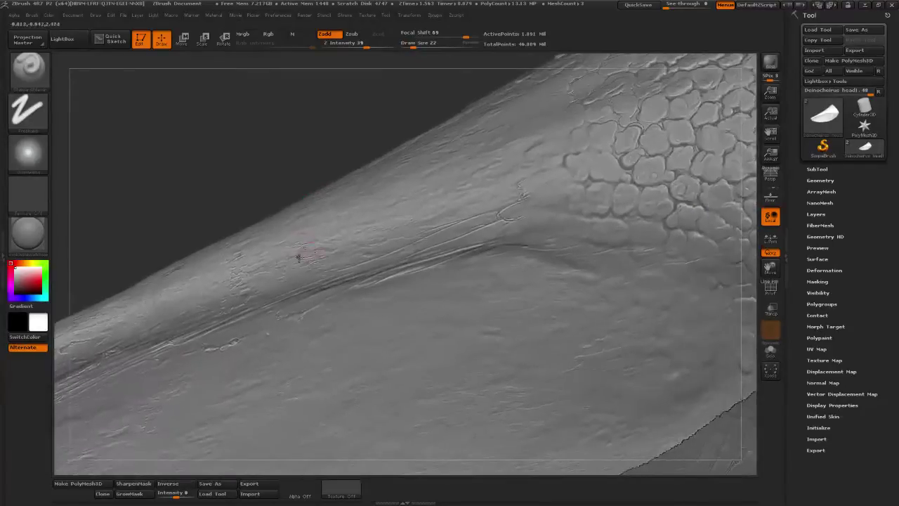
key("shift")
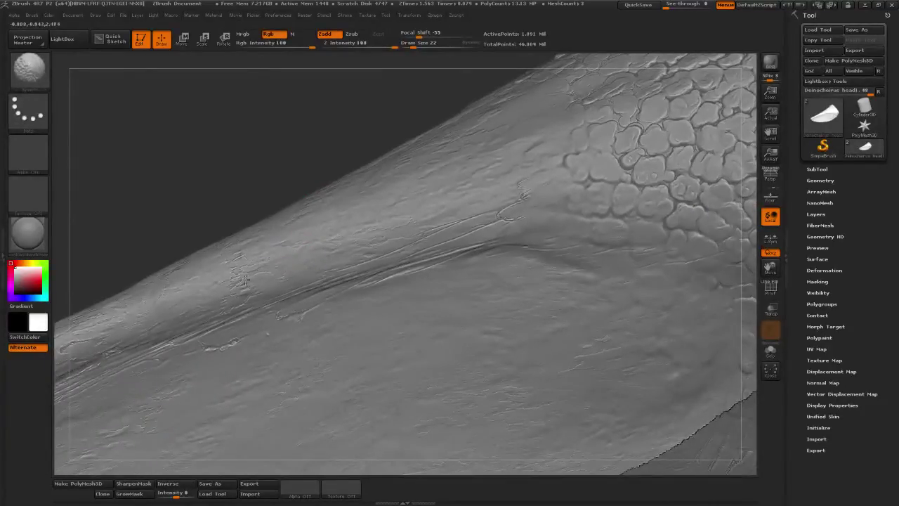
left_click_drag(210, 179, 189, 208)
left_click_drag(198, 304, 237, 292)
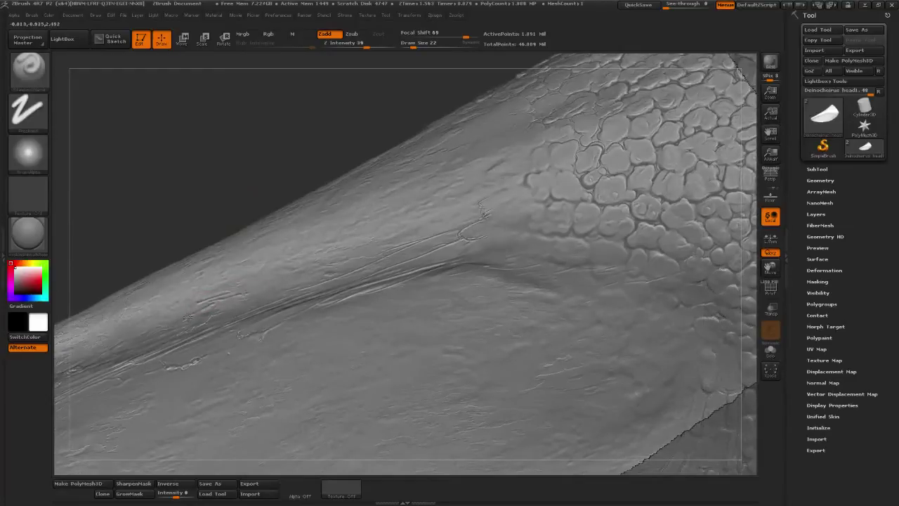
key("1")
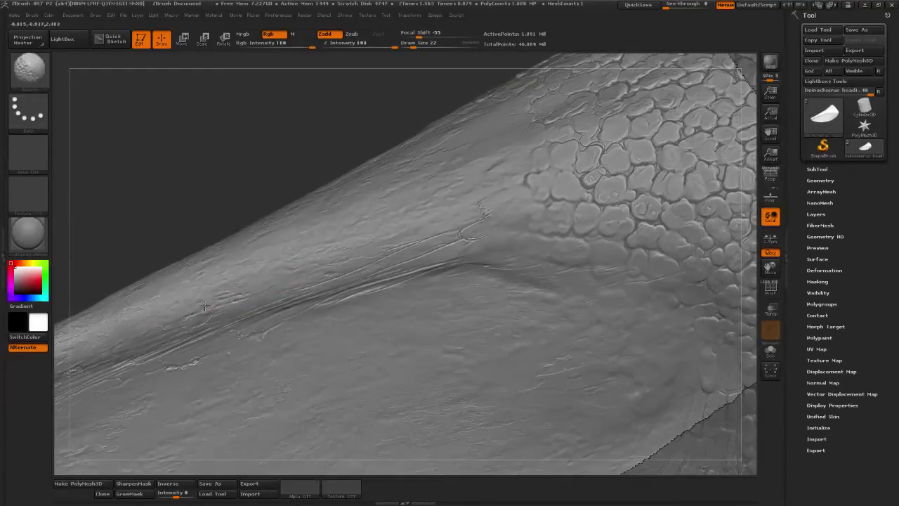
key("2")
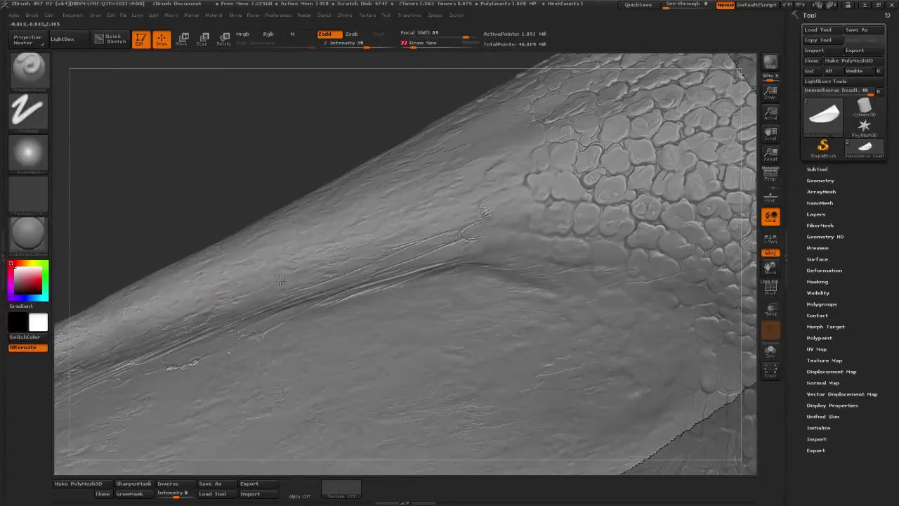
left_click_drag(249, 290, 283, 275, "shift")
Set the draw size to 14 and sculpt a thin wrinkle with a hooked end on the skin above the ridge.
left_click(411, 44)
key("1")
key("2")
key("1")
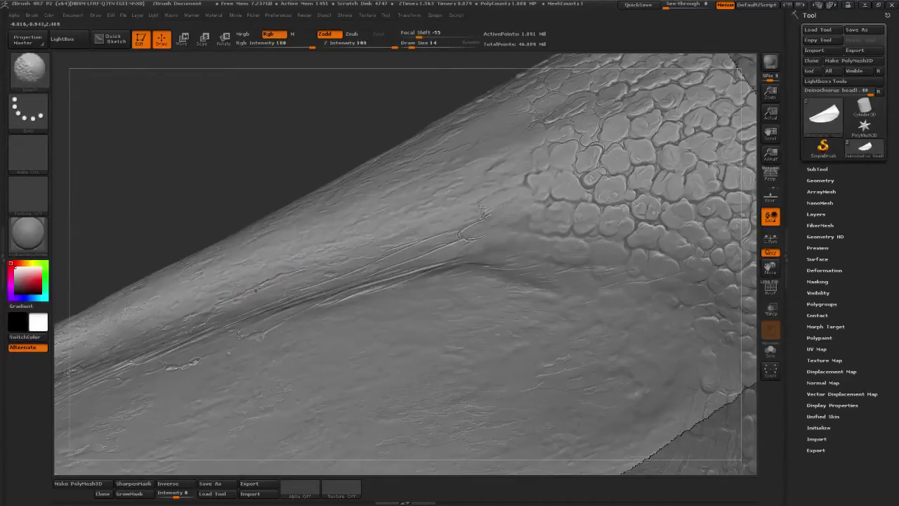
key("2")
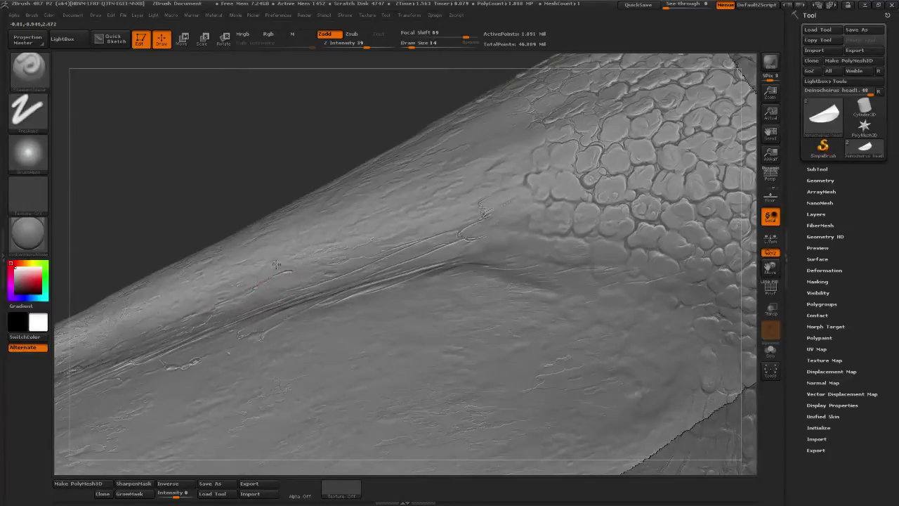
mouse_move(276, 264)
left_mouse_down()
mouse_move(293, 271)
mouse_move(304, 256)
mouse_move(296, 258)
mouse_move(313, 271)
mouse_move(290, 265)
left_mouse_up()
key("shift")
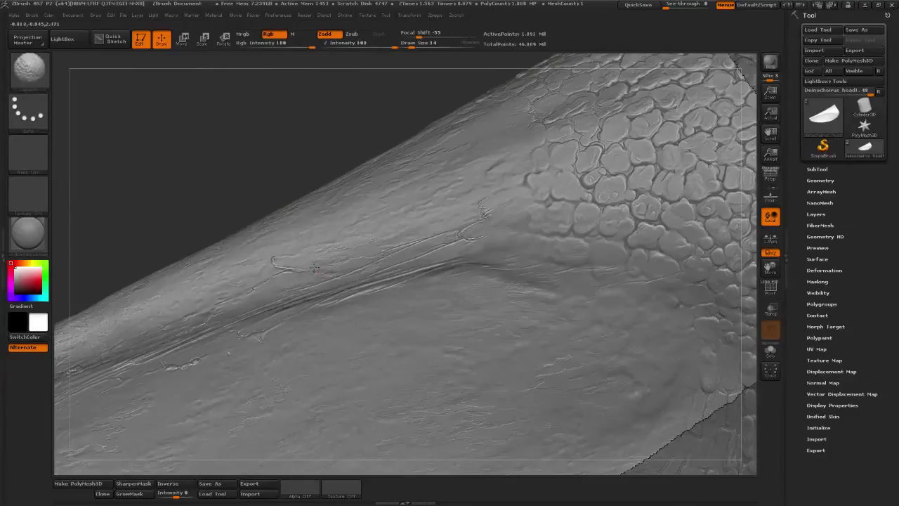
Reshape the short wrinkle below the ridge into a loop-shaped fold, smoothing its edges.
mouse_move(187, 212)
left_mouse_down("shift")
mouse_move(192, 251)
mouse_move(160, 236)
mouse_move(168, 248)
mouse_move(177, 243)
mouse_move(149, 134)
left_mouse_up("shift")
left_click_drag(271, 408, 259, 388)
mouse_move(328, 93)
left_mouse_down("alt")
mouse_move(229, 175)
mouse_move(262, 201)
mouse_move(278, 235)
left_mouse_up("alt")
mouse_move(194, 190)
left_mouse_down()
mouse_move(167, 175)
mouse_move(240, 140)
left_mouse_up()
left_click_drag(148, 165, 220, 241)
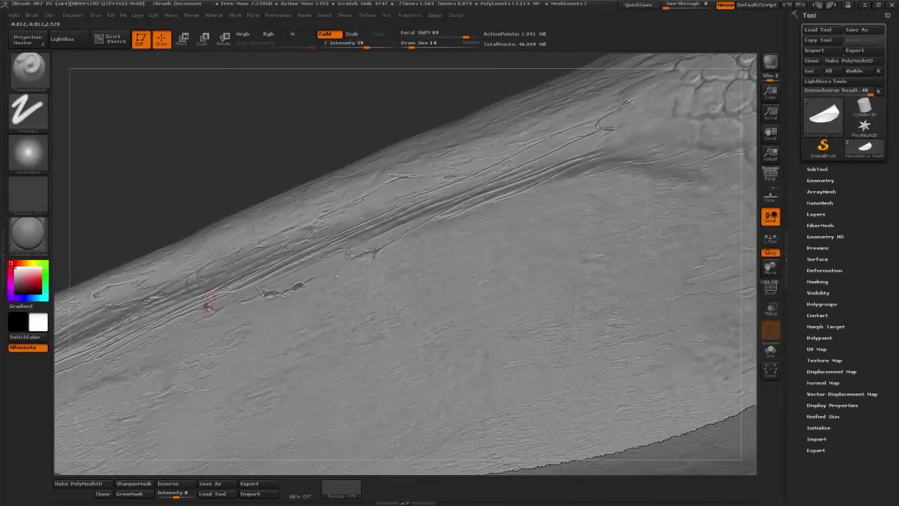
left_click_drag(229, 189, 260, 167, "alt")
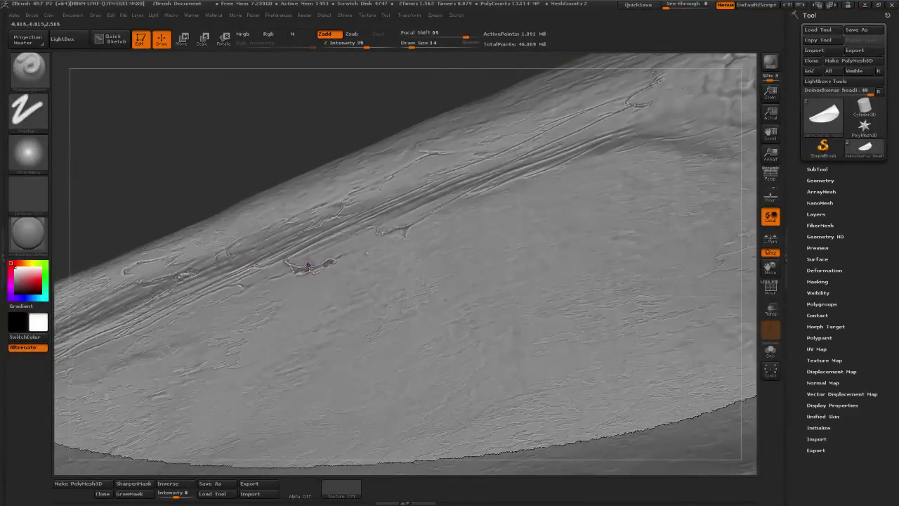
left_click_drag(309, 267, 290, 260, "shift")
key("b")
key("b")
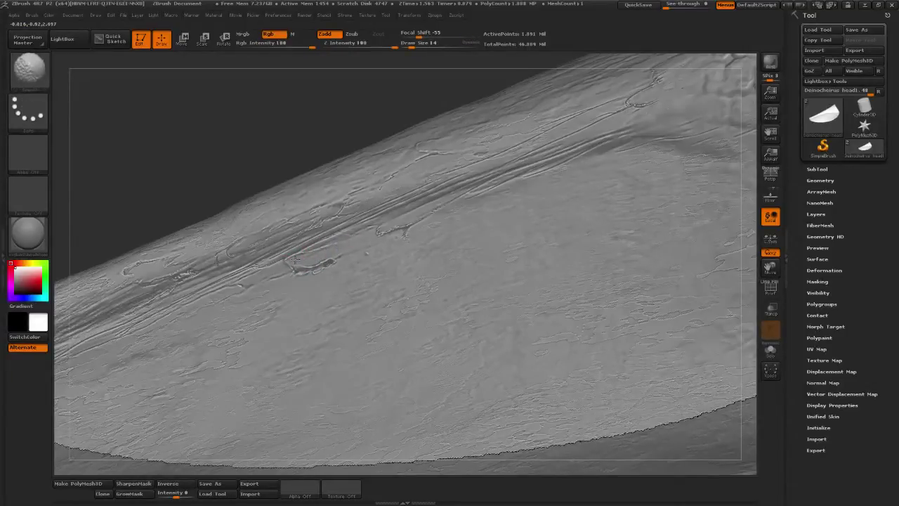
key("b")
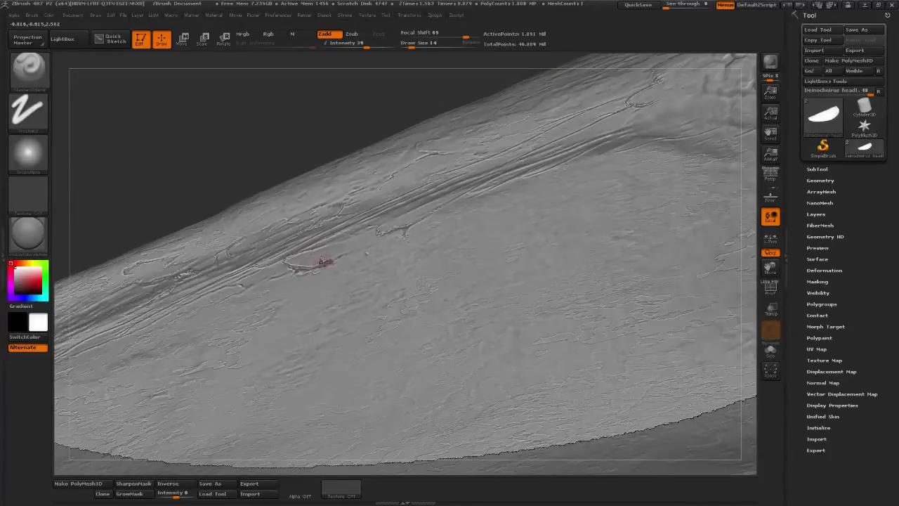
Soften the eye-side end of the looped fold and extend it as a thin wrinkle toward the neighbouring forked wrinkle.
left_click_drag(276, 152, 248, 171)
key("shift")
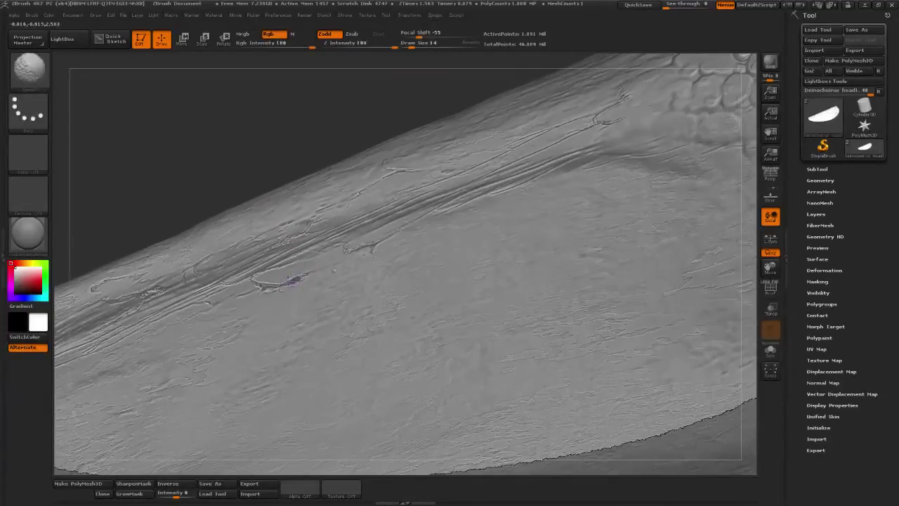
left_click_drag(290, 279, 286, 271, "shift")
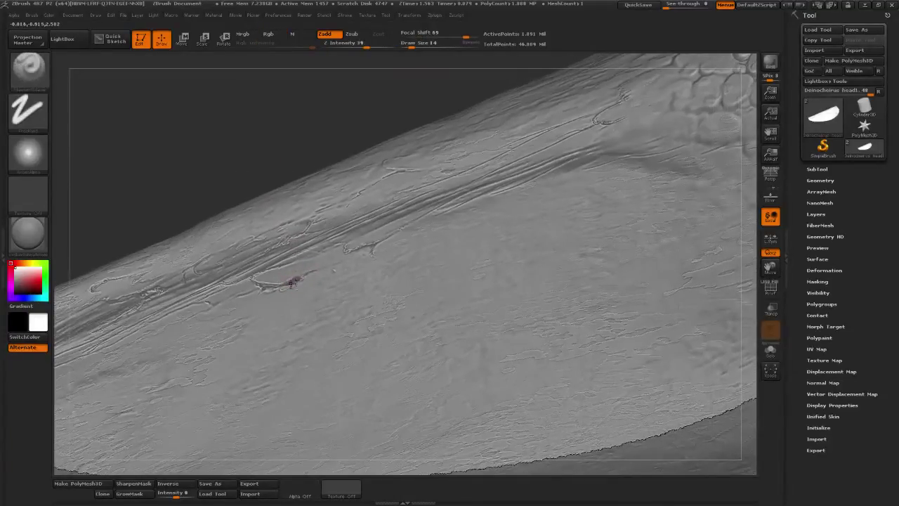
left_click_drag(285, 170, 260, 182)
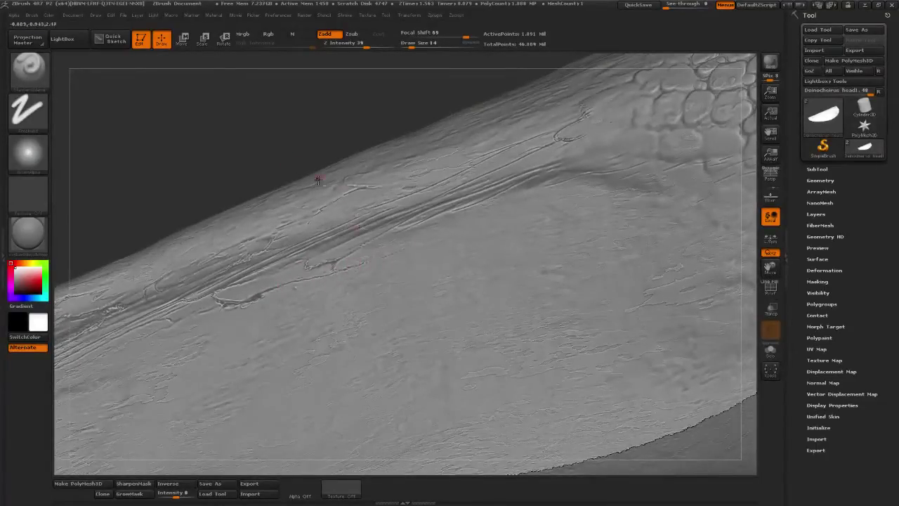
Join the extended wrinkle to the forked wrinkle below the ridge and smooth its trailing end toward the eye.
left_click_drag(299, 141, 276, 152)
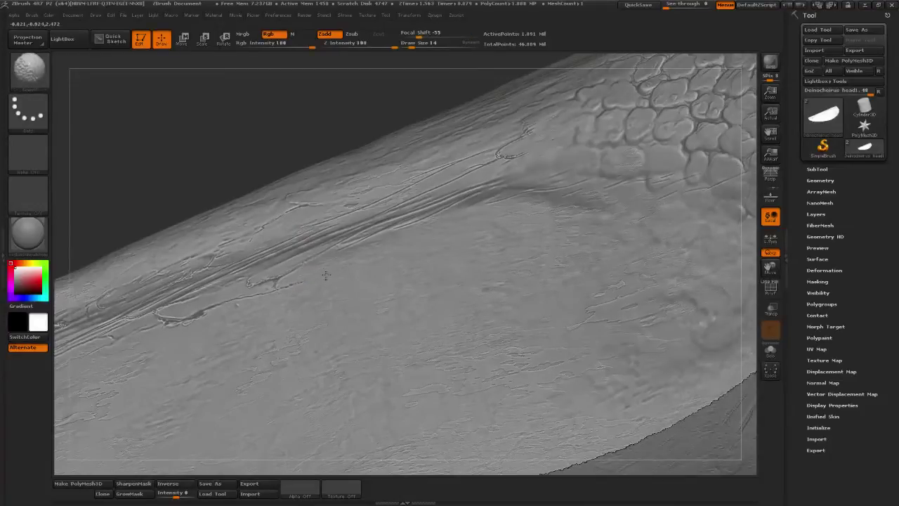
left_click_drag(298, 284, 283, 286, "shift")
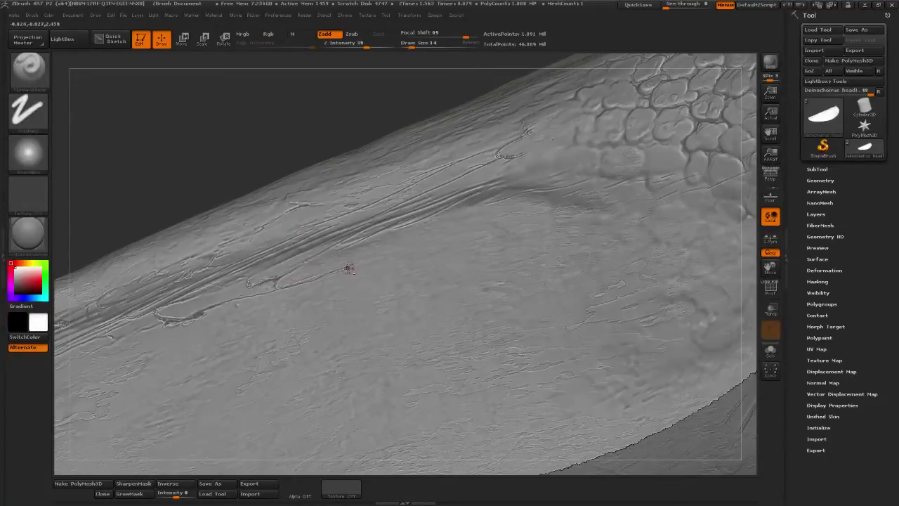
mouse_move(363, 260)
left_mouse_down("shift")
mouse_move(303, 281)
mouse_move(320, 279)
left_mouse_up("shift")
left_click_drag(335, 133, 344, 210)
left_click_drag(357, 263, 322, 275, "shift")
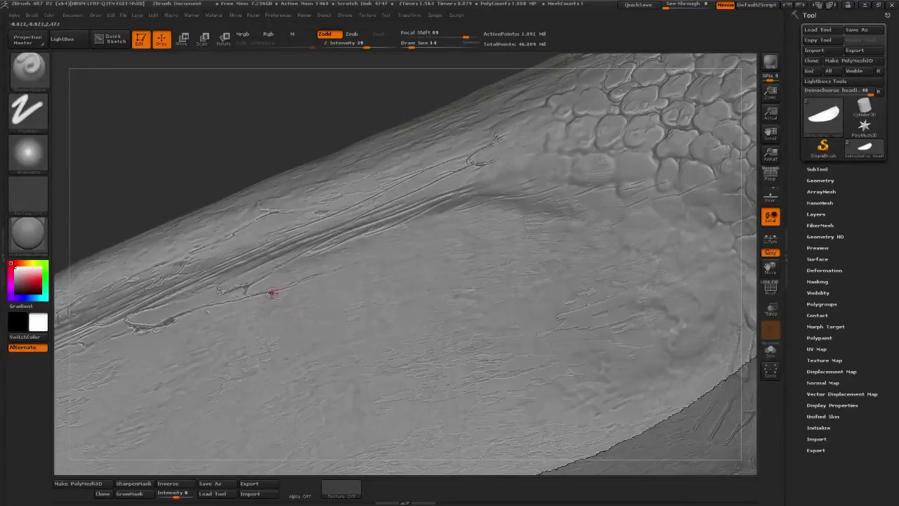
Extend the joined wrinkle below the ridge farther toward the eye and smooth its far end.
mouse_move(310, 278)
left_mouse_down()
mouse_move(384, 256)
mouse_move(364, 262)
left_mouse_up()
left_click_drag(317, 277, 358, 264)
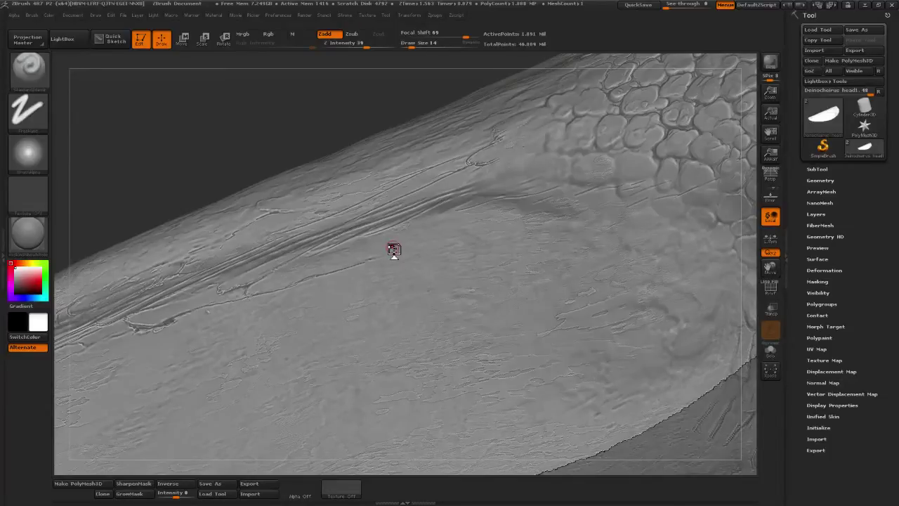
left_click_drag(286, 170, 296, 185)
key("shift")
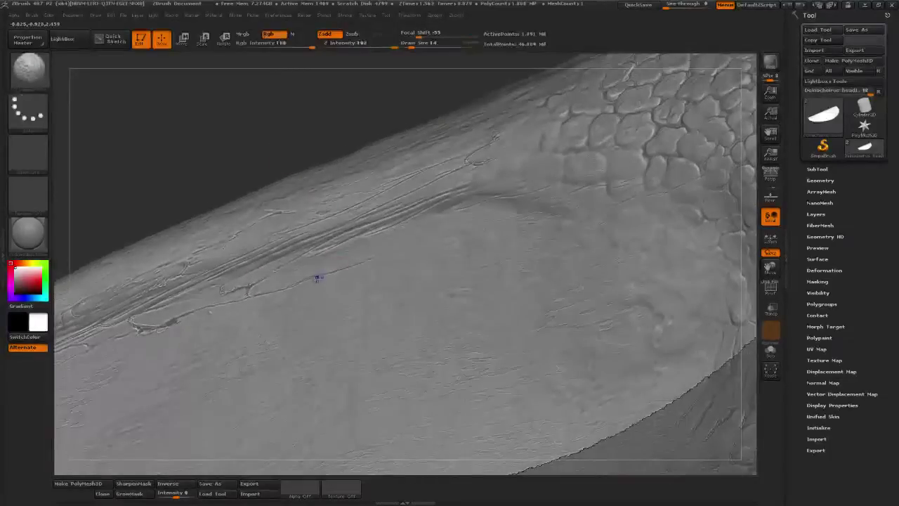
left_click_drag(211, 187, 271, 246)
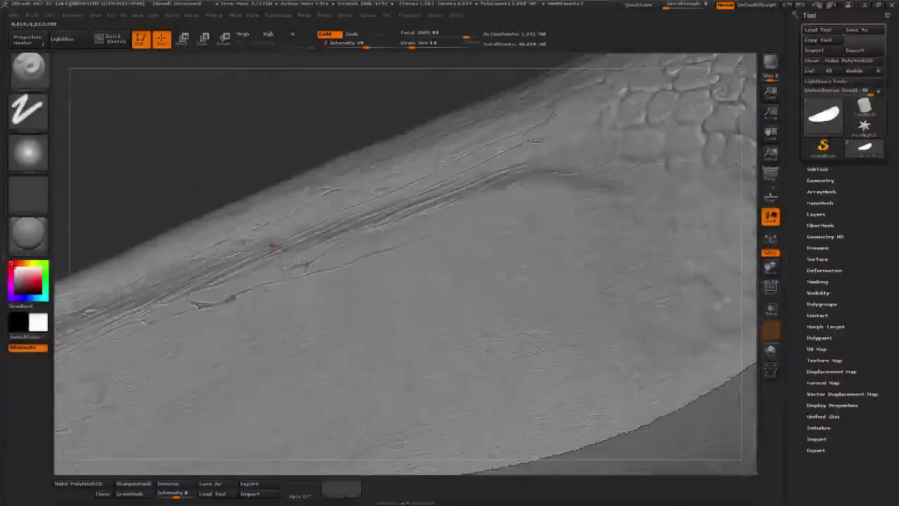
Sculpt a thin wrinkle from the looped fold toward the small hooked wrinkle on its snout side.
left_click_drag(239, 175, 228, 191)
mouse_move(133, 241)
left_mouse_down("alt")
mouse_move(220, 188)
mouse_move(218, 141)
mouse_move(232, 169)
left_mouse_up("alt")
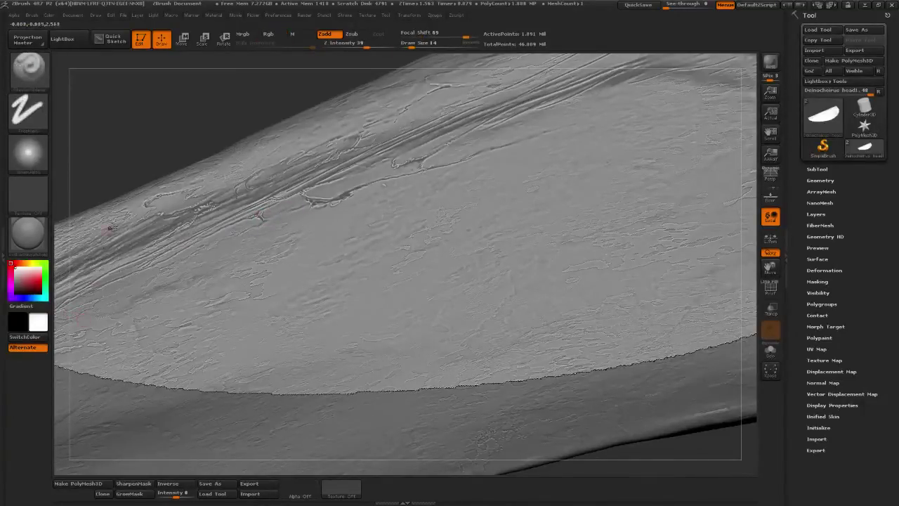
mouse_move(189, 114)
left_mouse_down()
mouse_move(195, 124)
mouse_move(178, 130)
left_mouse_up()
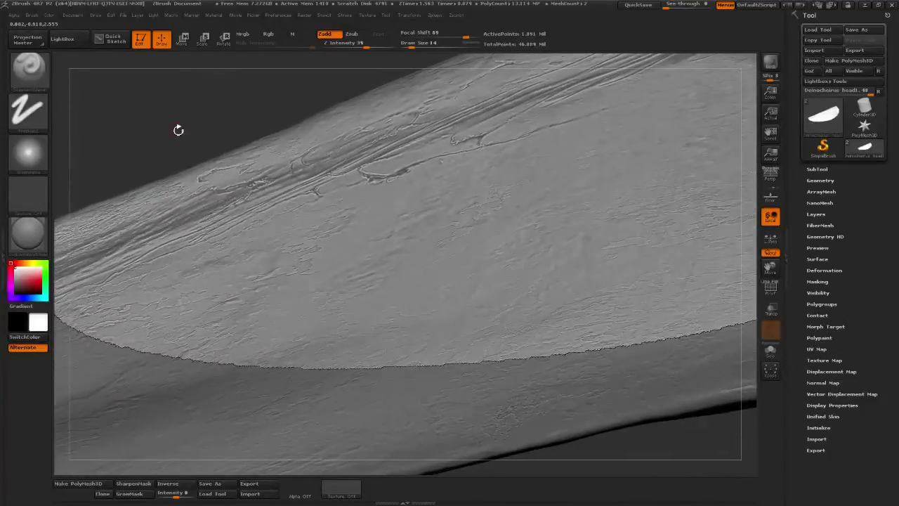
mouse_move(415, 322)
left_mouse_down("shift")
mouse_move(418, 311)
mouse_move(405, 313)
left_mouse_up("shift")
left_click_drag(684, 445, 610, 452)
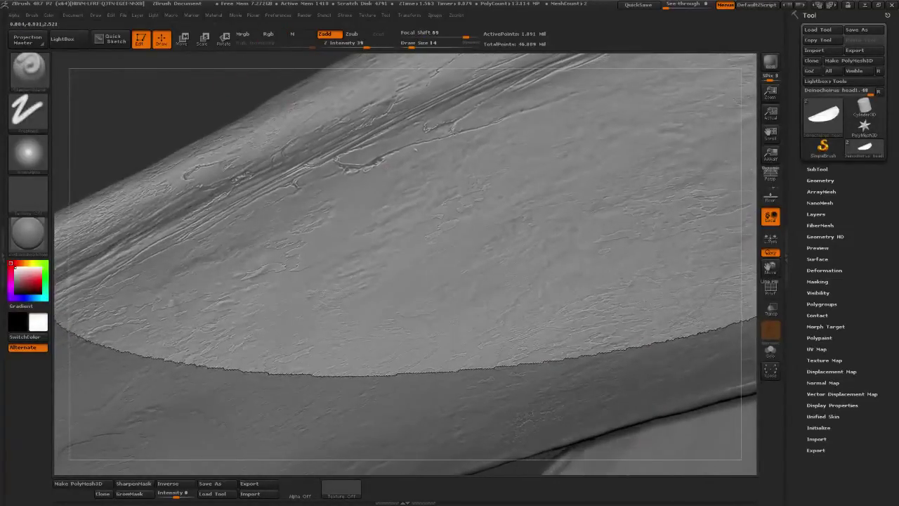
left_click_drag(224, 110, 245, 115)
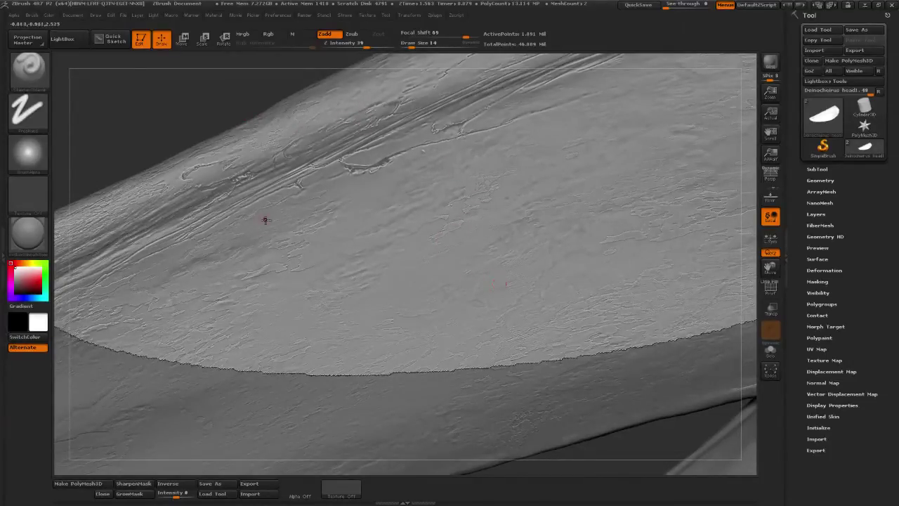
key("shift")
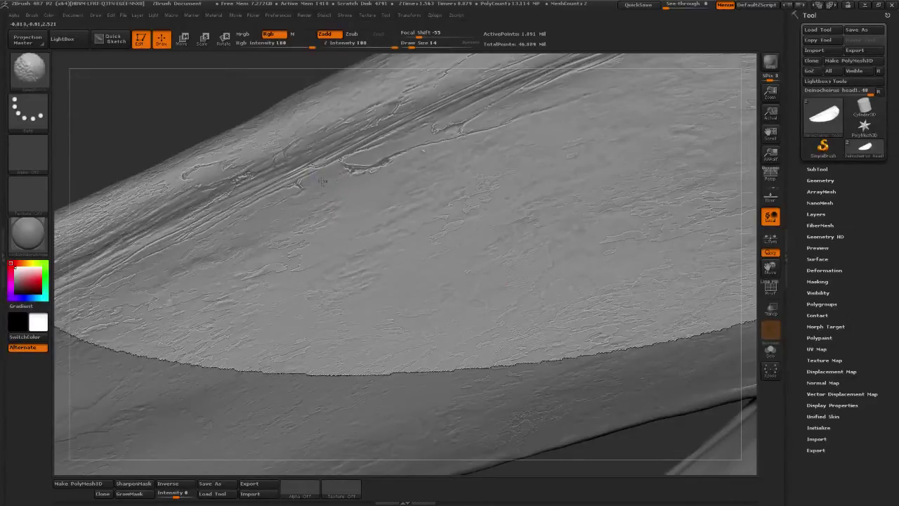
mouse_move(351, 176)
left_mouse_down()
mouse_move(357, 172)
mouse_move(345, 176)
left_mouse_up()
key("1")
key("2")
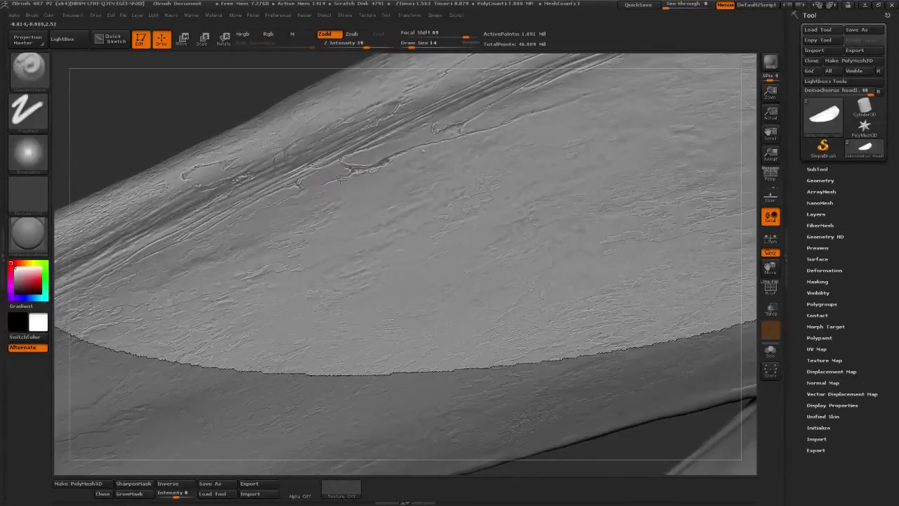
Join the thin wrinkle to the small hooked wrinkle below the ridge and smooth its edges.
key("1")
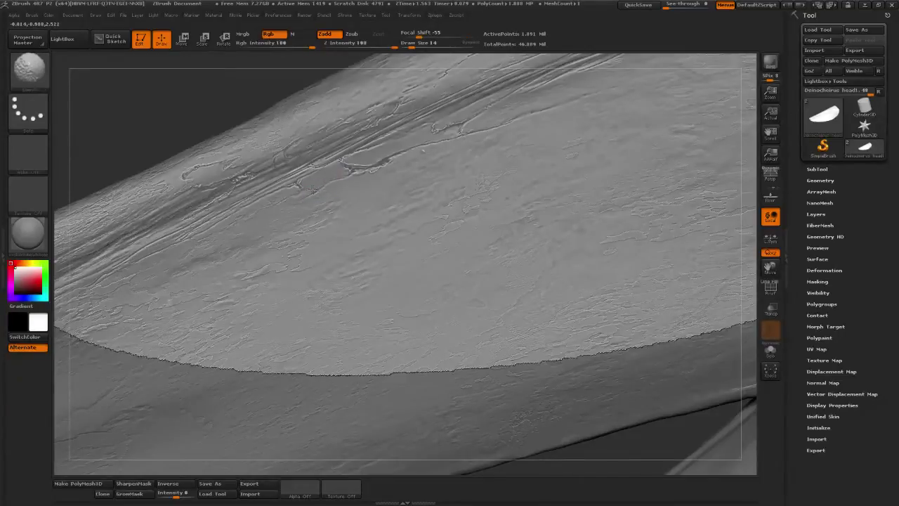
key("2")
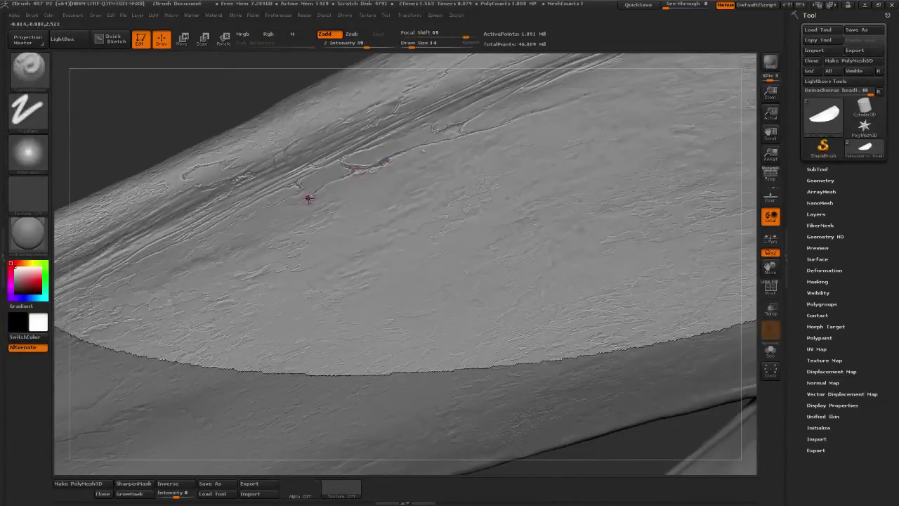
left_click_drag(348, 176, 318, 193, "shift")
key("1")
key("2")
left_click_drag(127, 131, 169, 91)
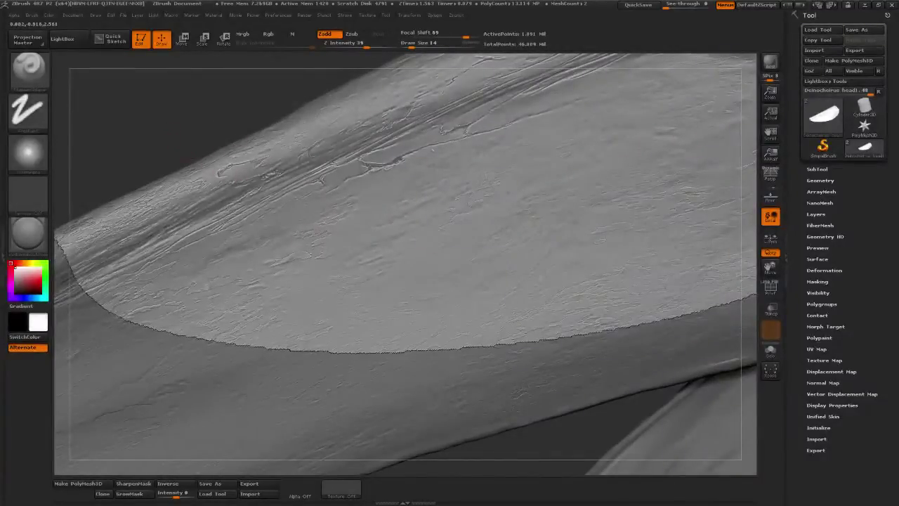
left_click_drag(173, 131, 193, 130)
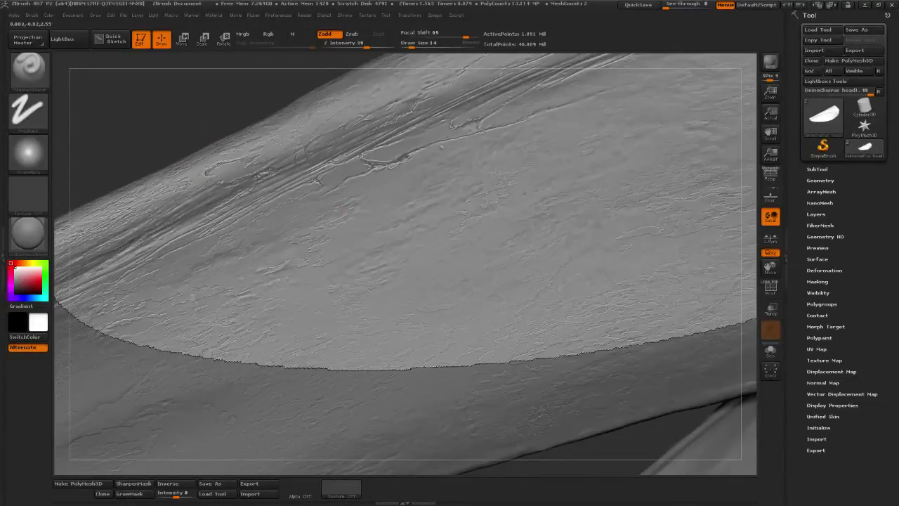
mouse_move(211, 124)
left_mouse_down()
mouse_move(226, 112)
mouse_move(220, 118)
left_mouse_up()
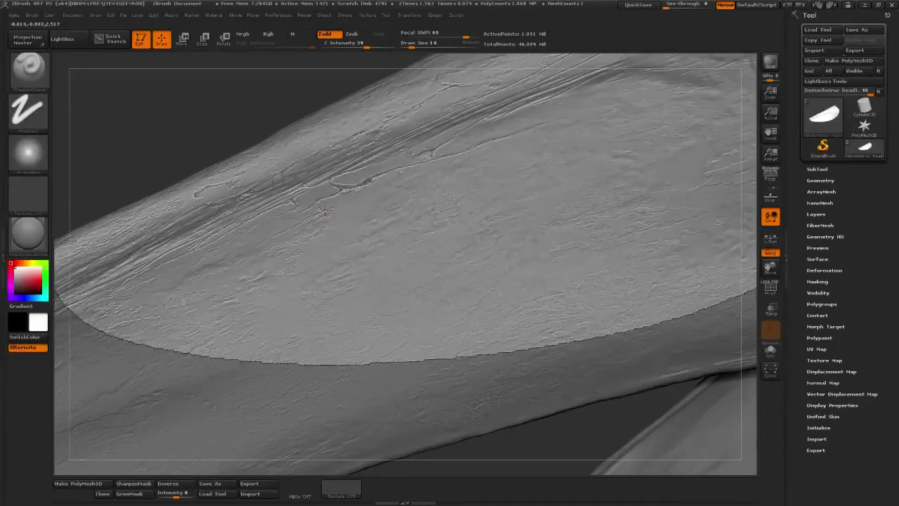
Set the draw size to 11 and refine the curved junction at the hooked wrinkle, softening its outer edge.
key("shift")
key("b")
mouse_move(572, 416)
left_mouse_down()
mouse_move(484, 412)
mouse_move(513, 433)
left_mouse_up()
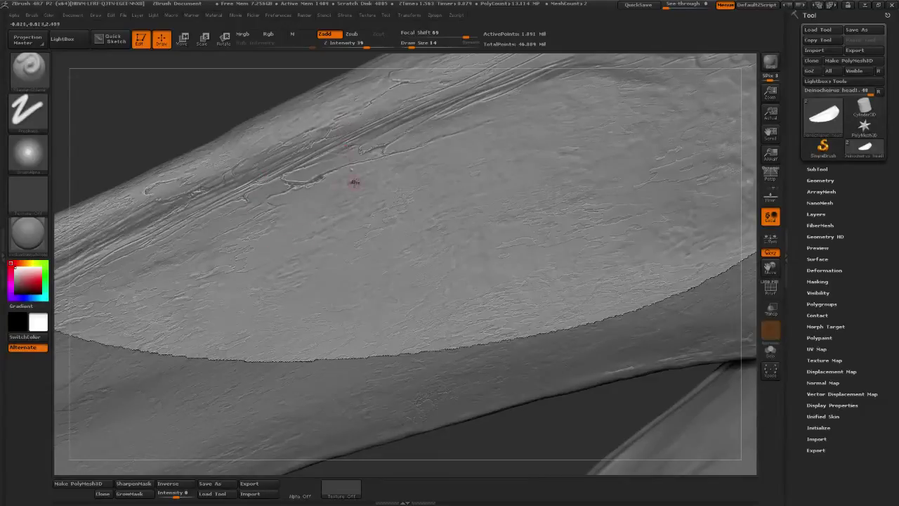
left_click_drag(413, 44, 409, 45)
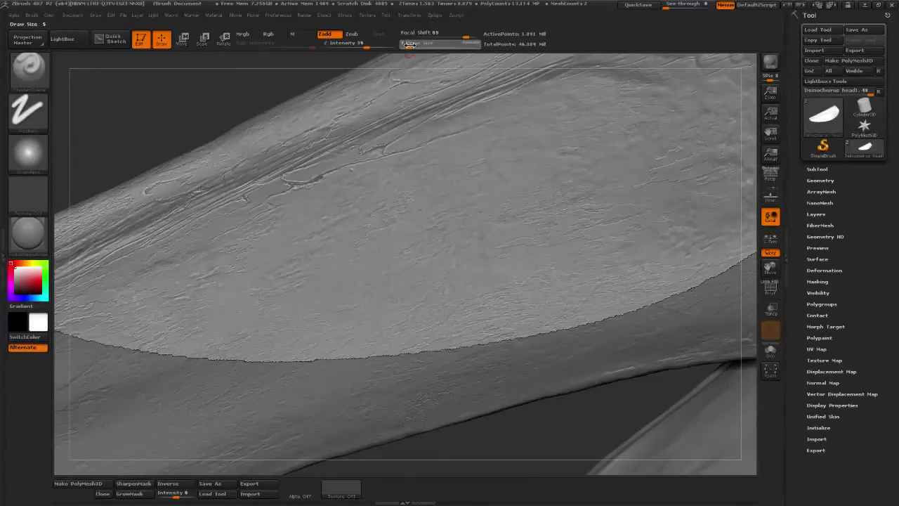
left_click(410, 45)
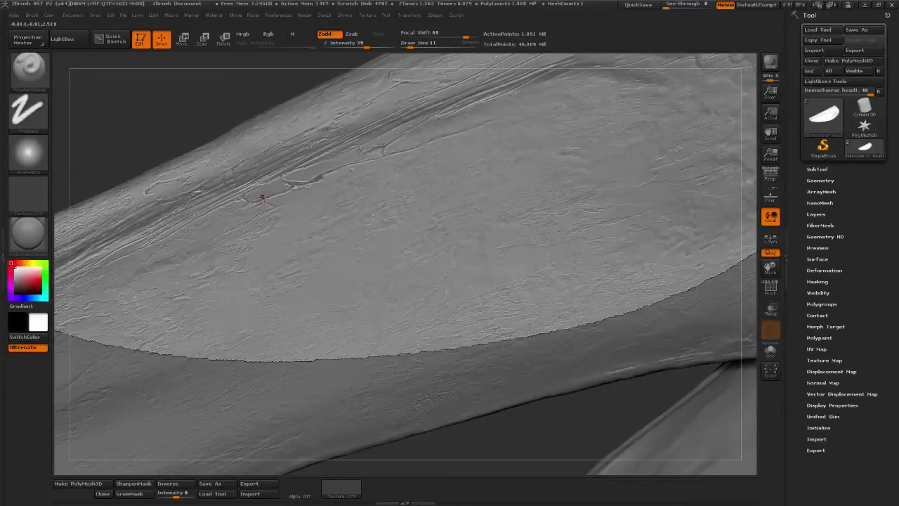
key("shift")
left_click_drag(526, 431, 508, 427)
left_click_drag(571, 458, 556, 455)
Sculpt a short thin wrinkle on the open cheek skin just above the darker masked border, alternating strokes and smoothing.
key("shift")
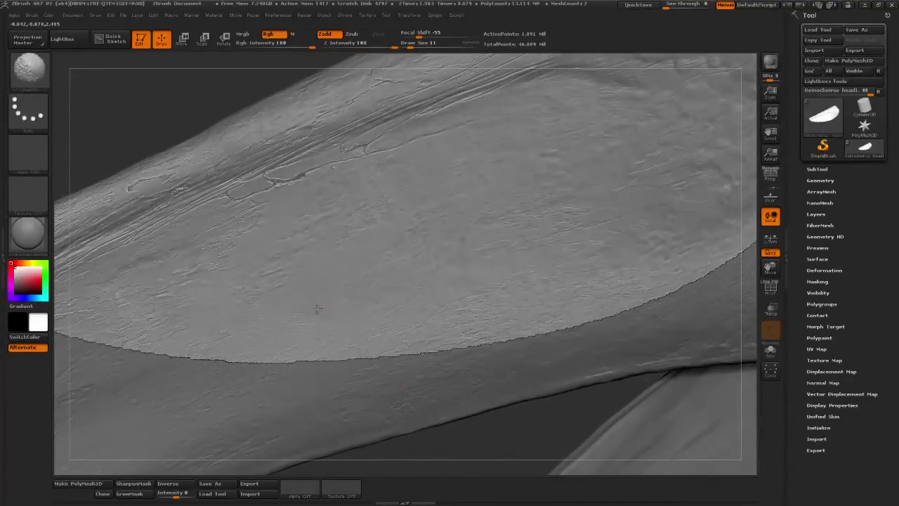
key("2")
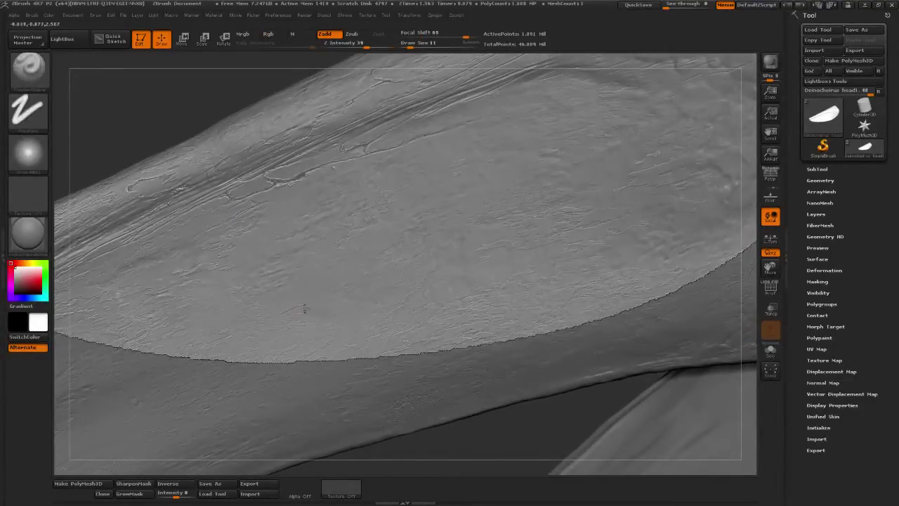
key("1")
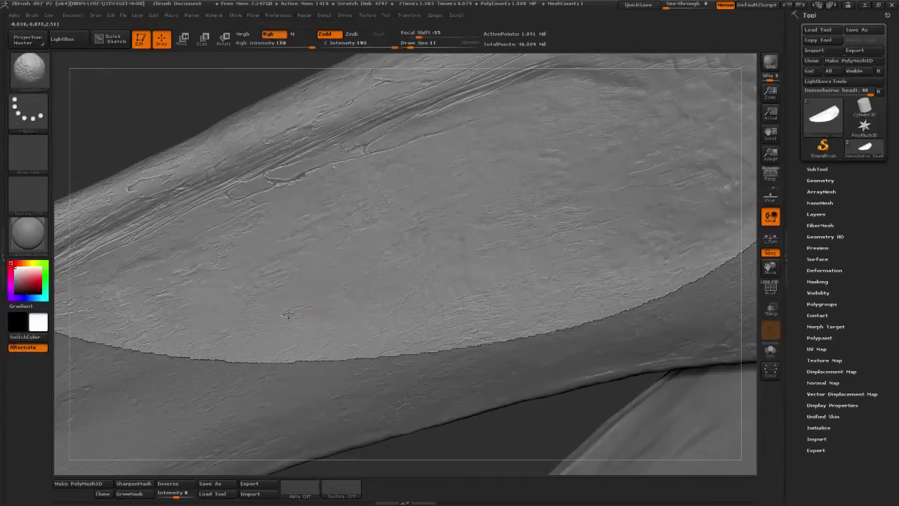
key("2")
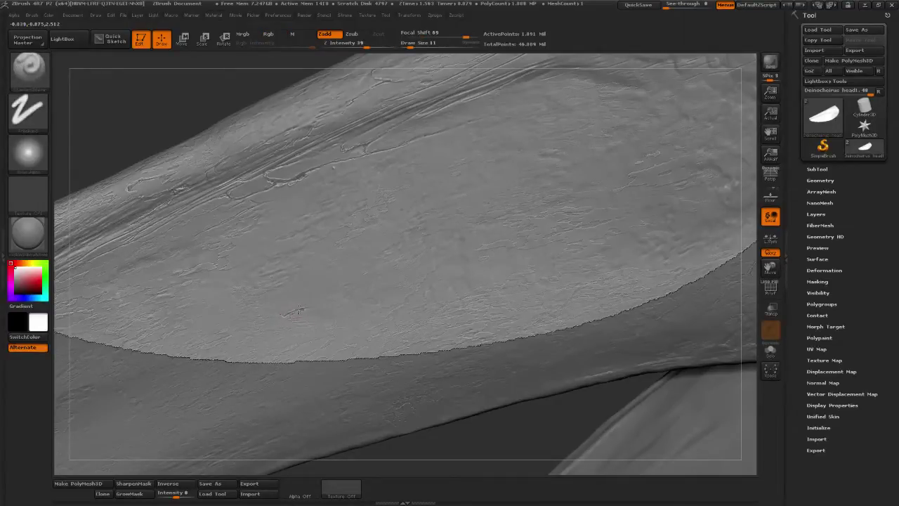
key("1")
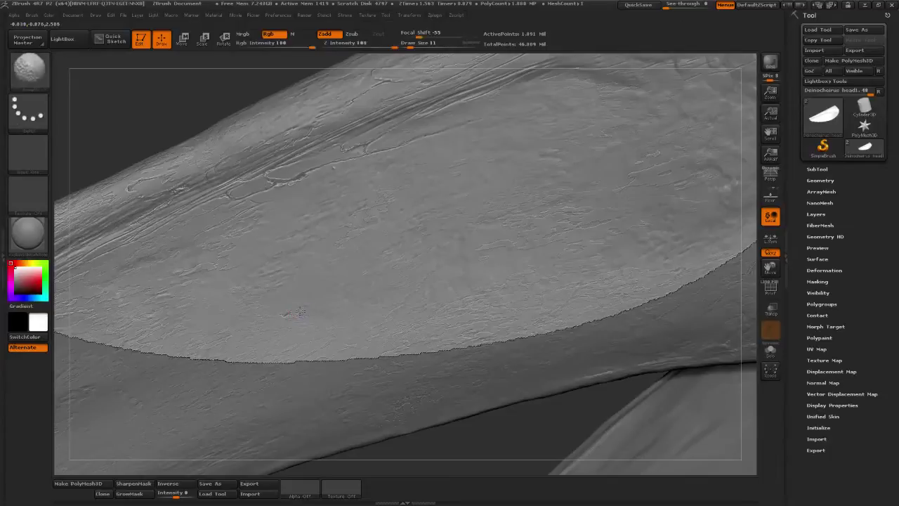
key("2")
Lengthen the short cheek wrinkle toward the eye into a shallow arch and soften its ends.
key("1")
key("2")
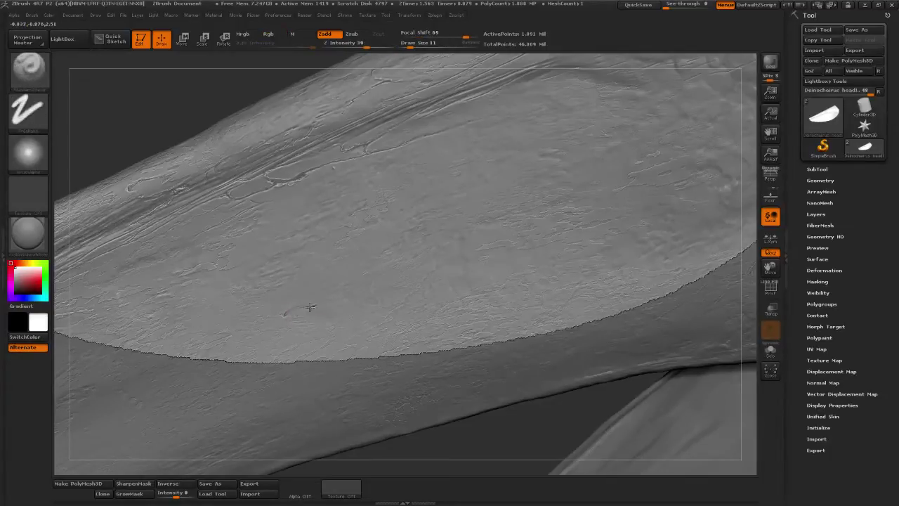
key("1")
key("2")
key("1")
key("2")
left_click_drag(501, 441, 485, 415, "alt")
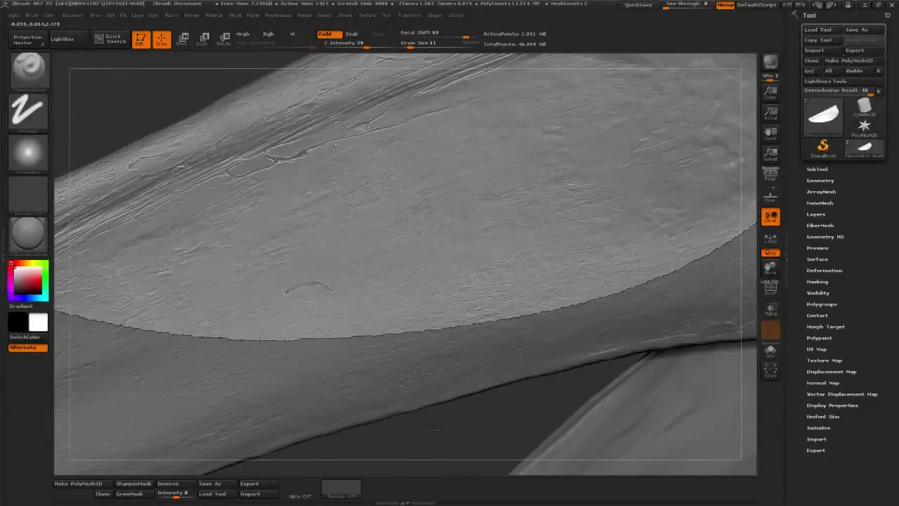
Smooth the looped fold below the ridge and resculpt its lower edge.
left_click_drag(437, 421, 394, 365)
mouse_move(180, 111)
left_mouse_down("alt")
mouse_move(166, 123)
mouse_move(189, 111)
mouse_move(187, 98)
left_mouse_up("alt")
mouse_move(251, 107)
left_mouse_down()
mouse_move(273, 106)
mouse_move(120, 250)
left_mouse_up()
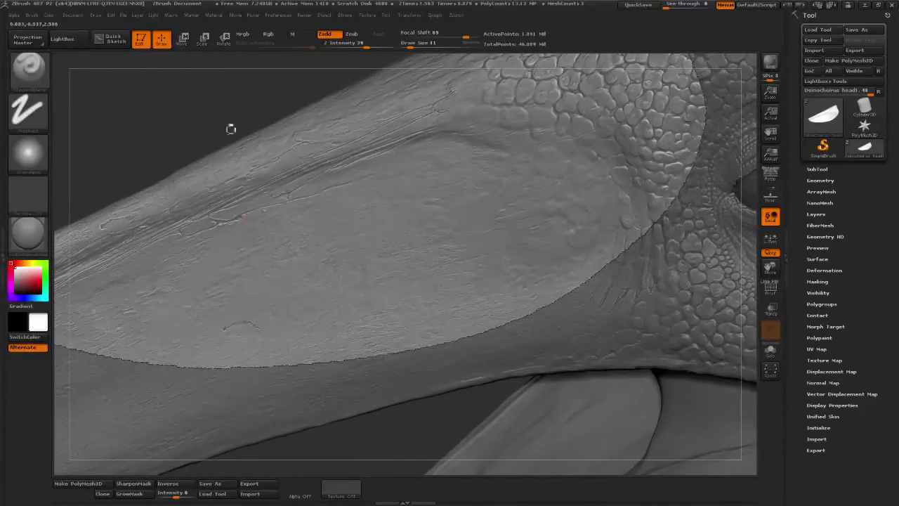
mouse_move(232, 131)
left_mouse_down()
mouse_move(266, 127)
mouse_move(186, 117)
mouse_move(325, 163)
left_mouse_up()
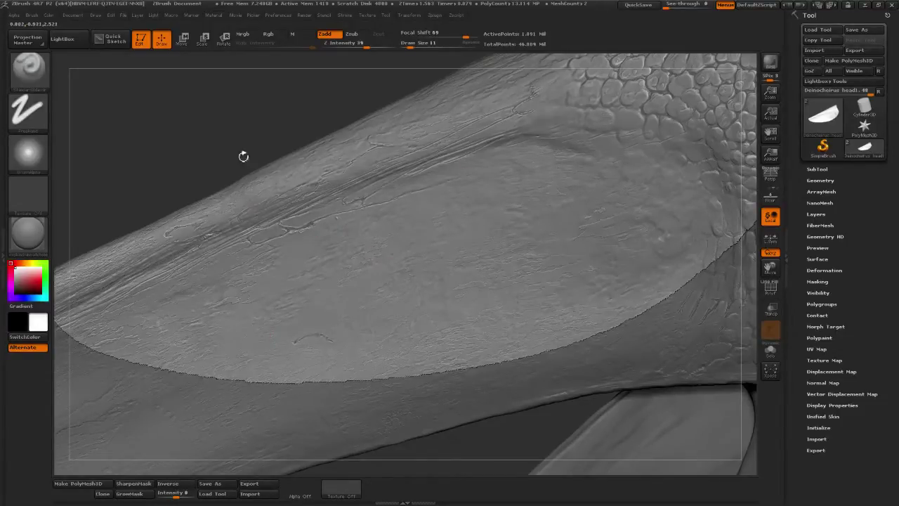
mouse_move(244, 144)
left_mouse_down()
mouse_move(241, 152)
mouse_move(253, 141)
mouse_move(371, 198)
left_mouse_up()
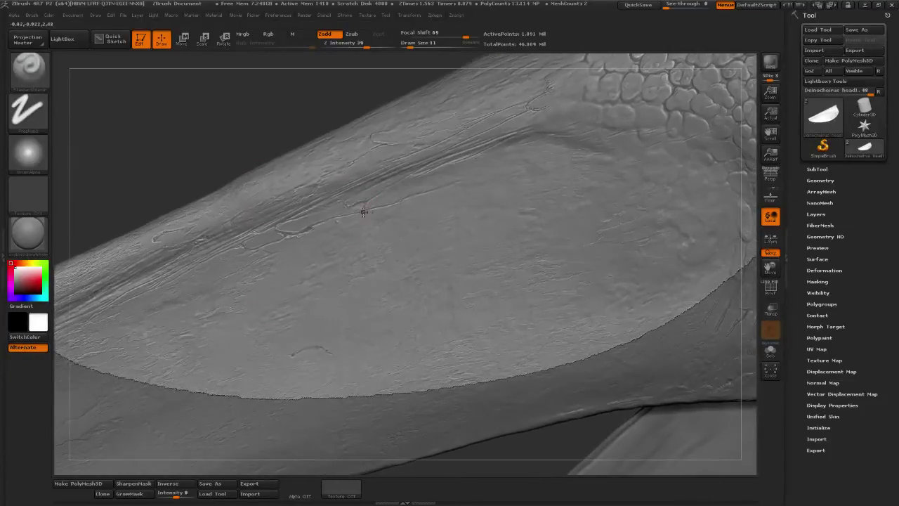
key("shift")
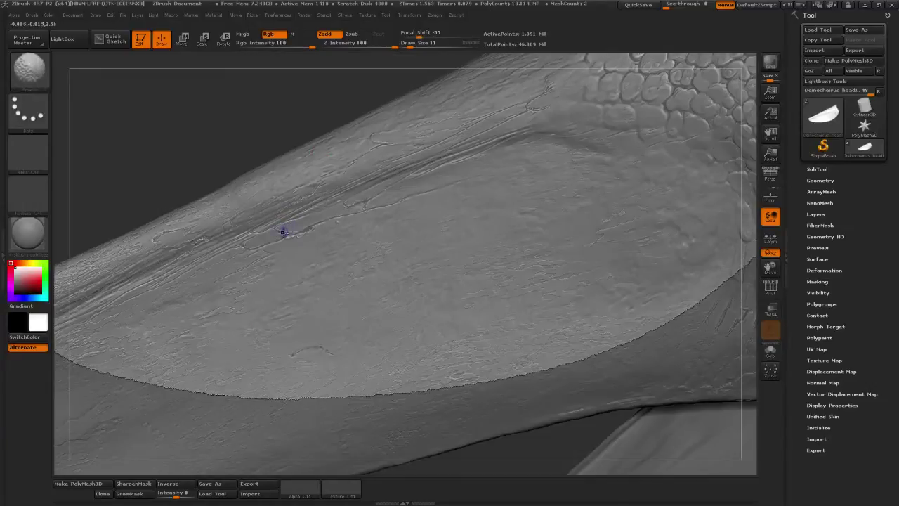
left_click_drag(278, 230, 296, 228)
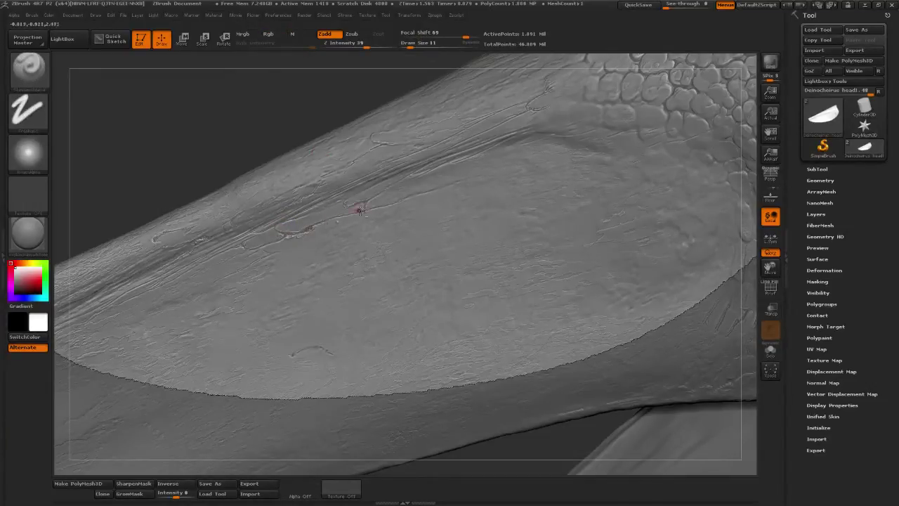
Extend the eye-side end of the looped fold as a thicker fold reaching the forked wrinkle, smoothing between strokes.
left_click_drag(263, 131, 264, 152, "alt")
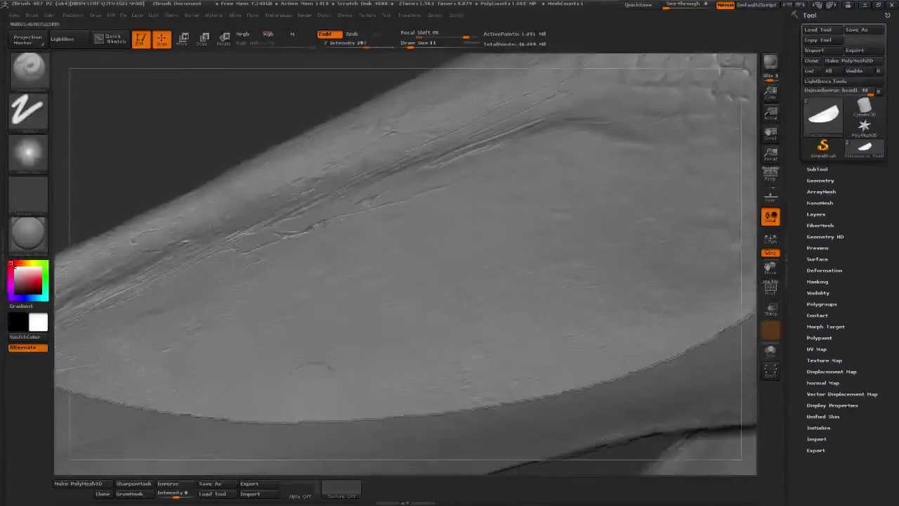
mouse_move(312, 230)
left_mouse_down("shift")
mouse_move(338, 220)
mouse_move(323, 226)
left_mouse_up("shift")
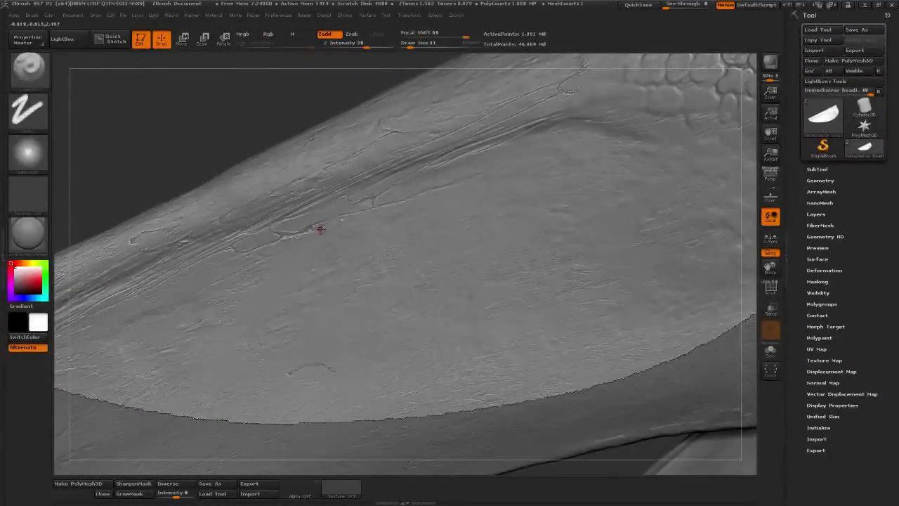
key("1")
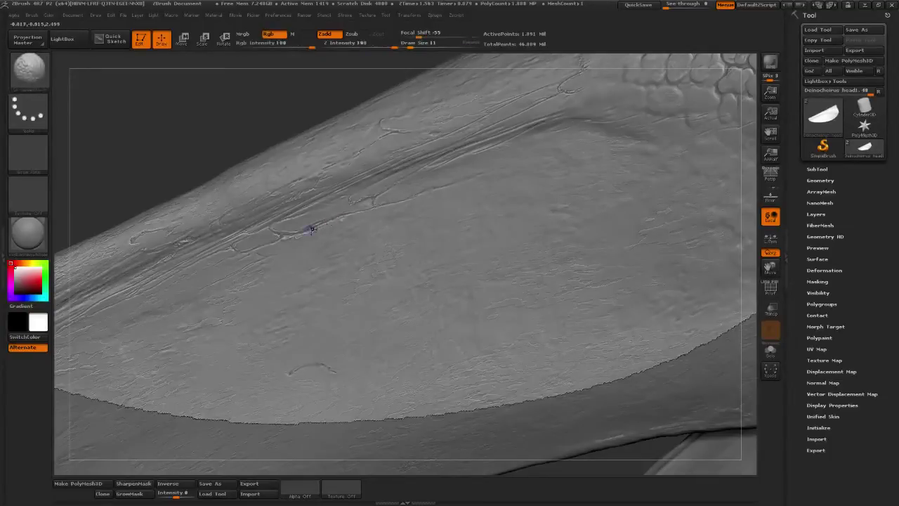
key("2")
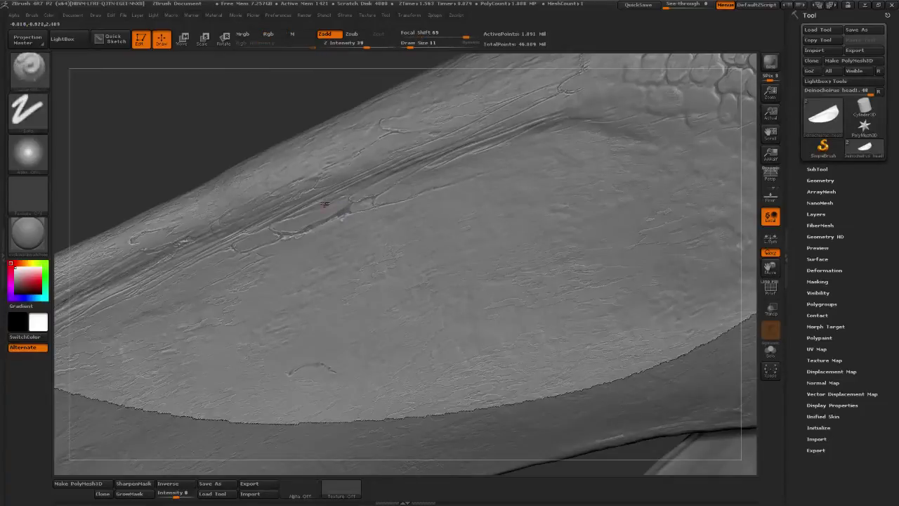
Smooth the lower edge of the thickened fold between the looped fold and the forked wrinkle.
left_click_drag(289, 114, 199, 136, "alt")
mouse_move(284, 221)
left_mouse_down("shift")
mouse_move(241, 240)
mouse_move(260, 227)
left_mouse_up("shift")
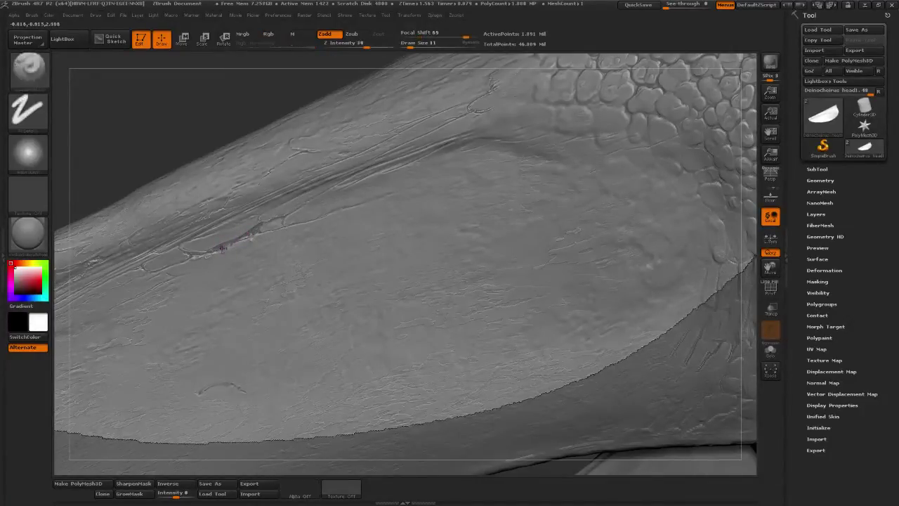
key("shift")
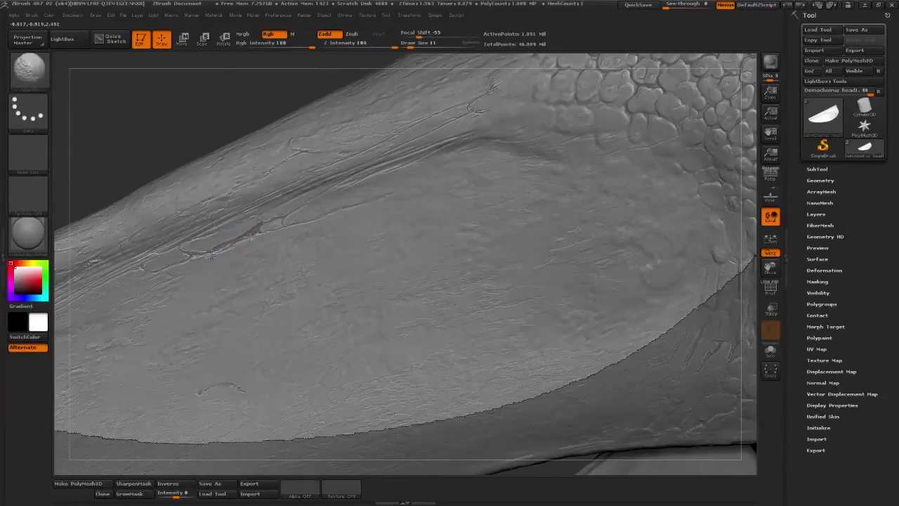
Soften the thickened fold below the ridge, and deepen the small cheek arch with a curved line along its underside.
left_click_drag(212, 255, 240, 242, "shift")
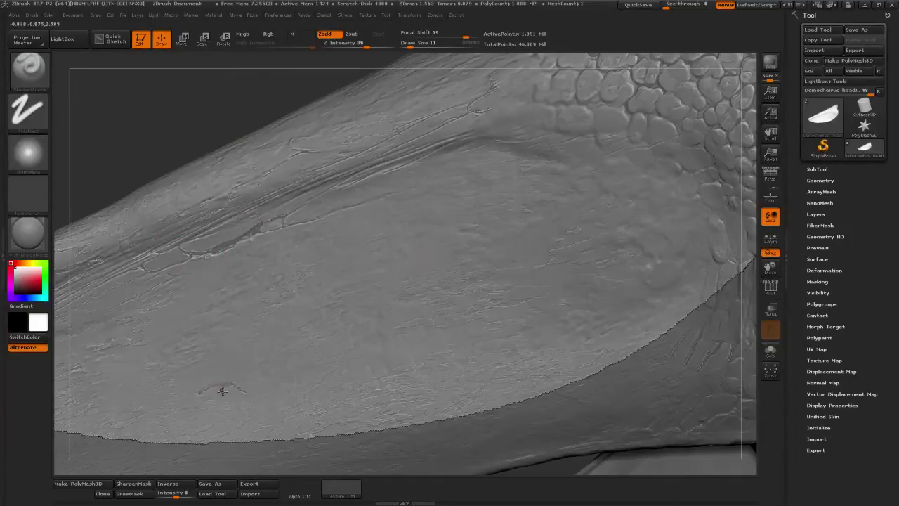
left_click_drag(208, 391, 240, 392)
key("shift")
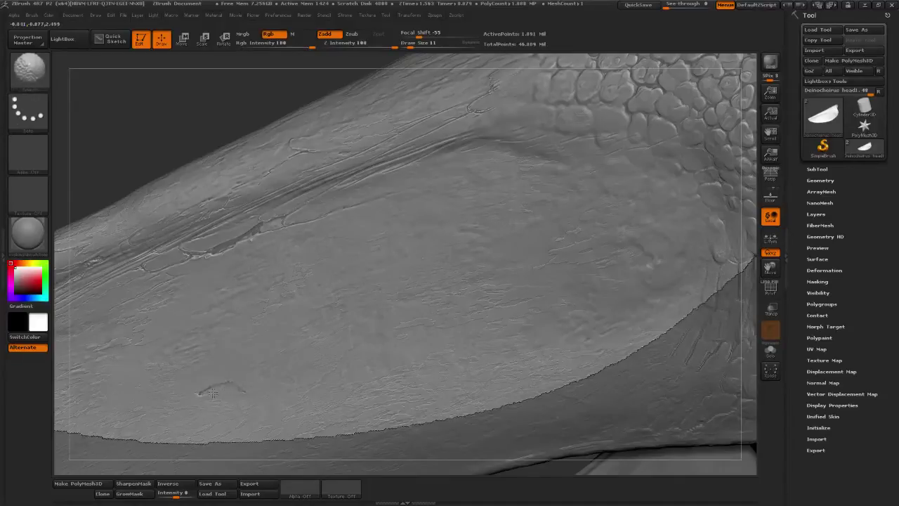
left_click_drag(195, 394, 207, 389)
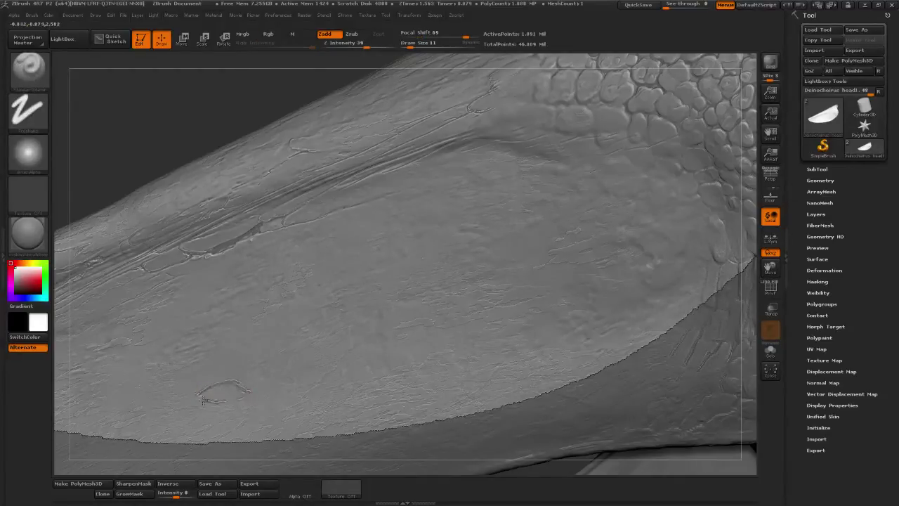
key("b")
key("p")
key("a")
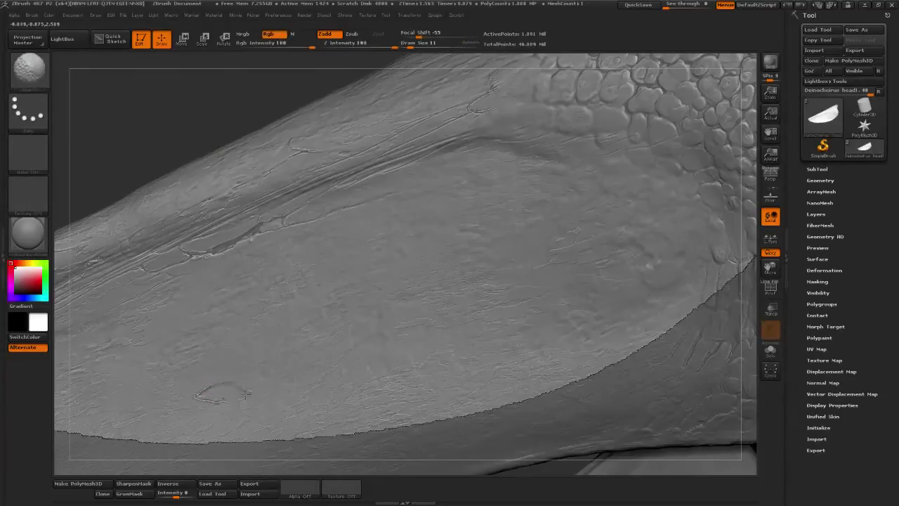
Refine the ends and upper edge of the small cheek arch into a thin leaf-shaped wrinkle, alternating sculpting and smoothing.
key("b")
key("c")
key("b")
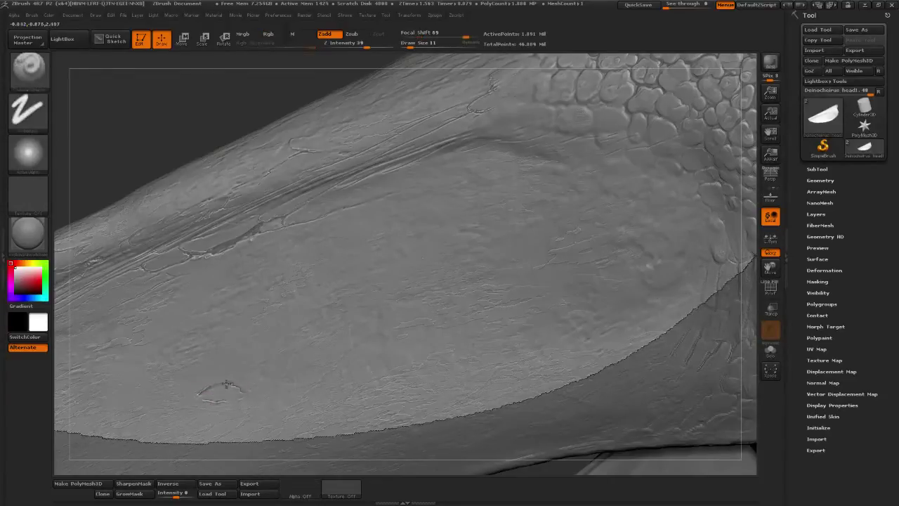
key("b")
key("p")
key("a")
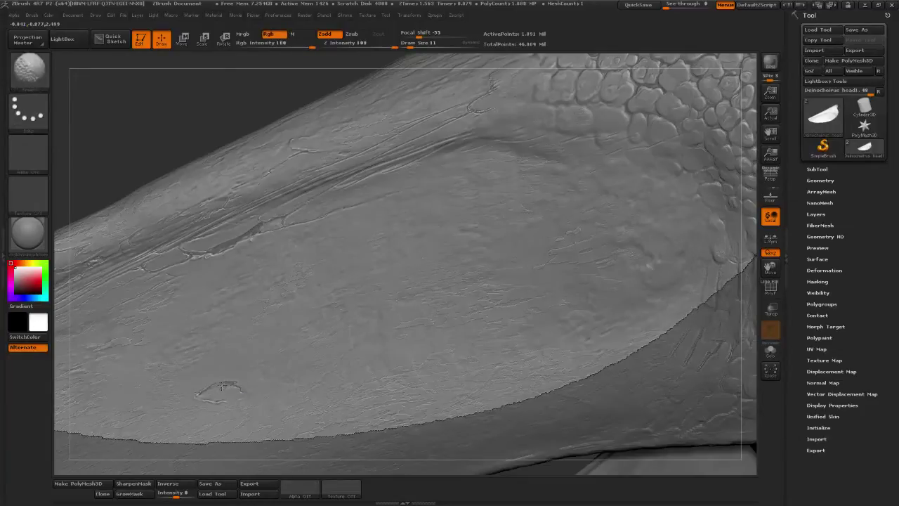
key("b")
key("c")
key("b")
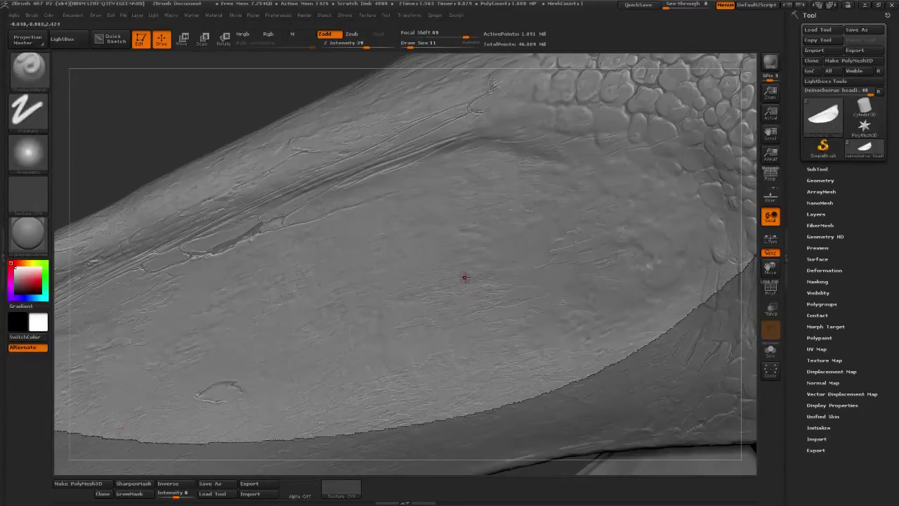
Examine the transition from the snout ridge and cheek into the scales in front of the eye.
mouse_move(193, 118)
left_mouse_down()
mouse_move(273, 117)
mouse_move(188, 130)
left_mouse_up()
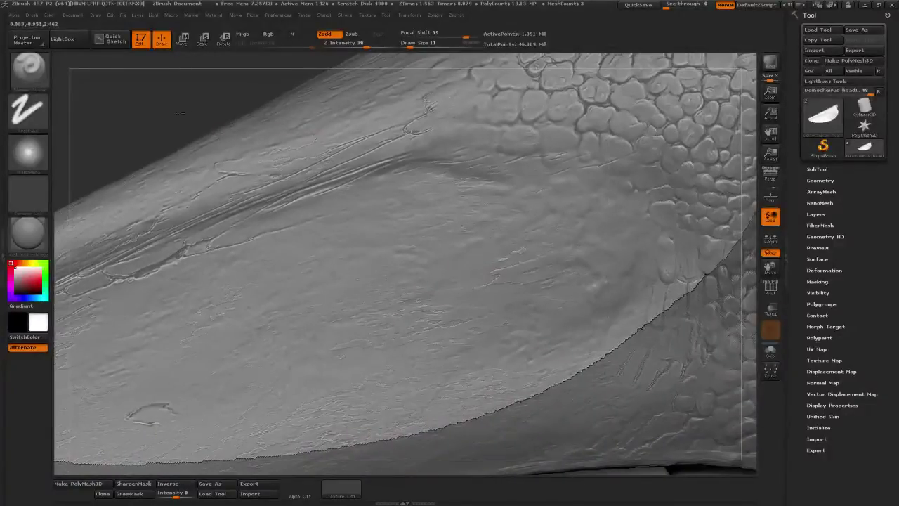
key("shift")
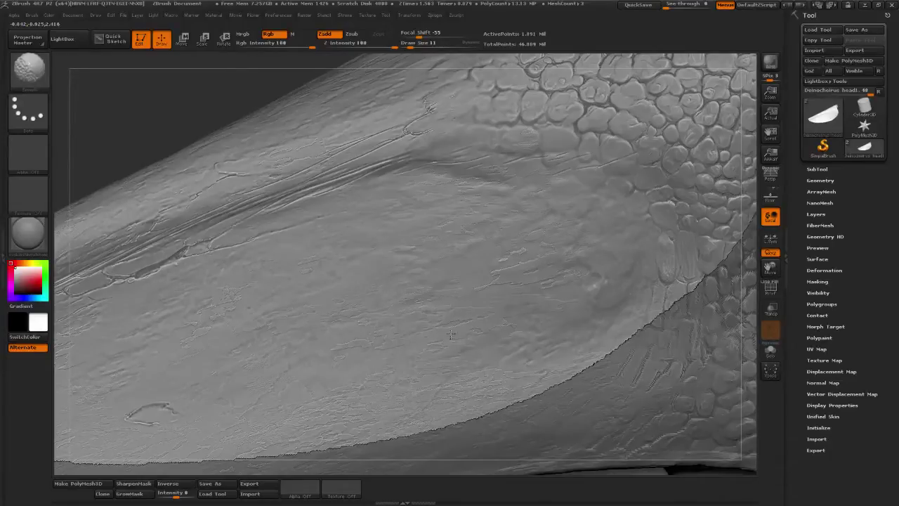
key("b")
key("d")
key("s")
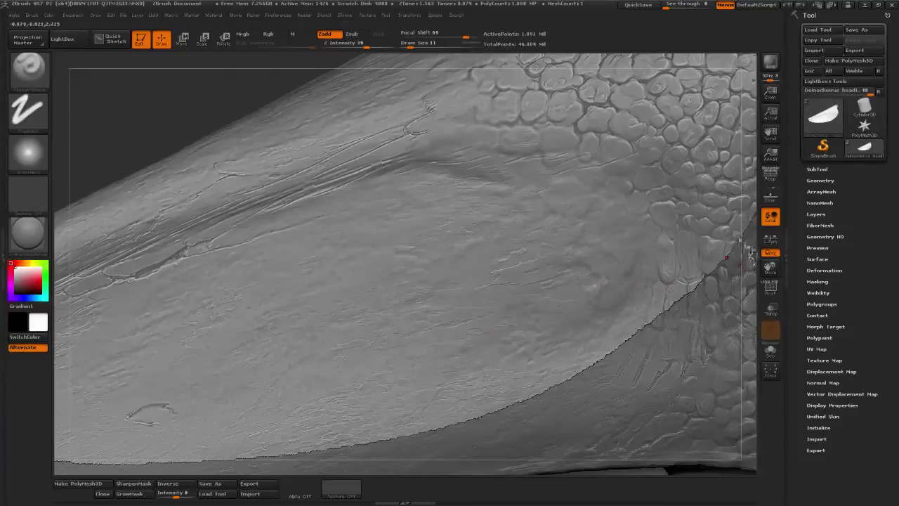
left_click_drag(746, 245, 658, 201)
key("b")
key("s")
key("t")
key("b")
key("d")
key("s")
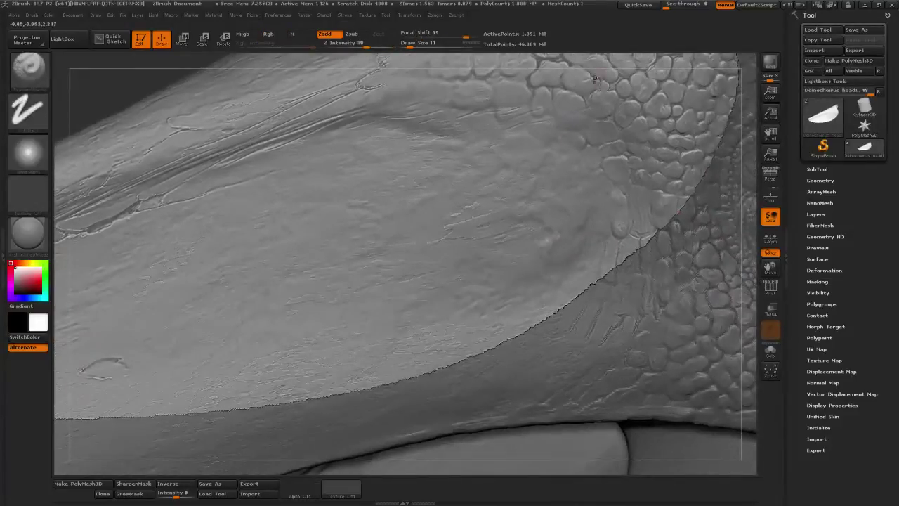
left_click_drag(598, 62, 596, 103, "alt")
key("b")
key("s")
key("t")
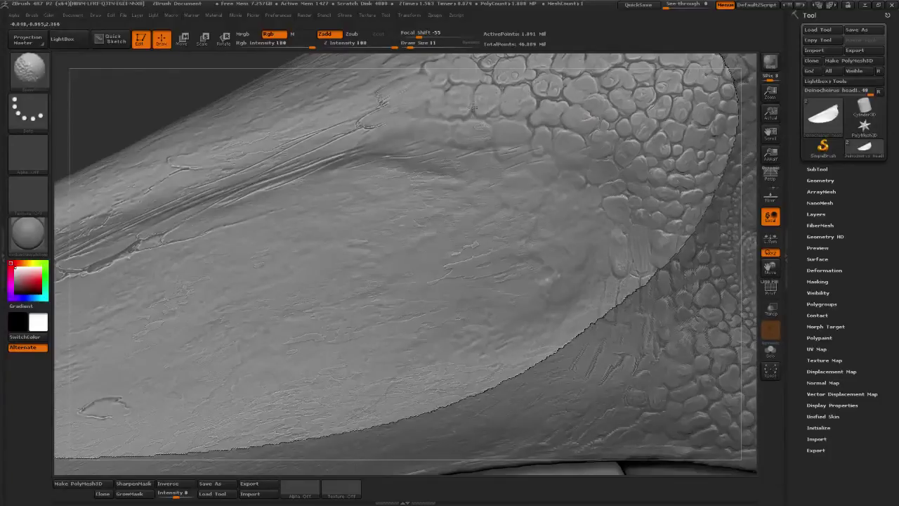
key("b")
key("d")
key("s")
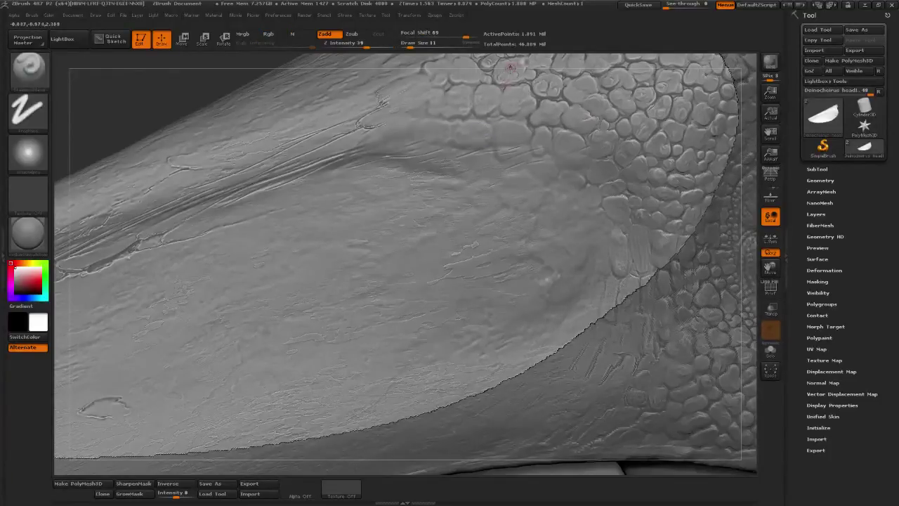
right_click_drag(511, 68, 449, 118, "alt")
key("shift")
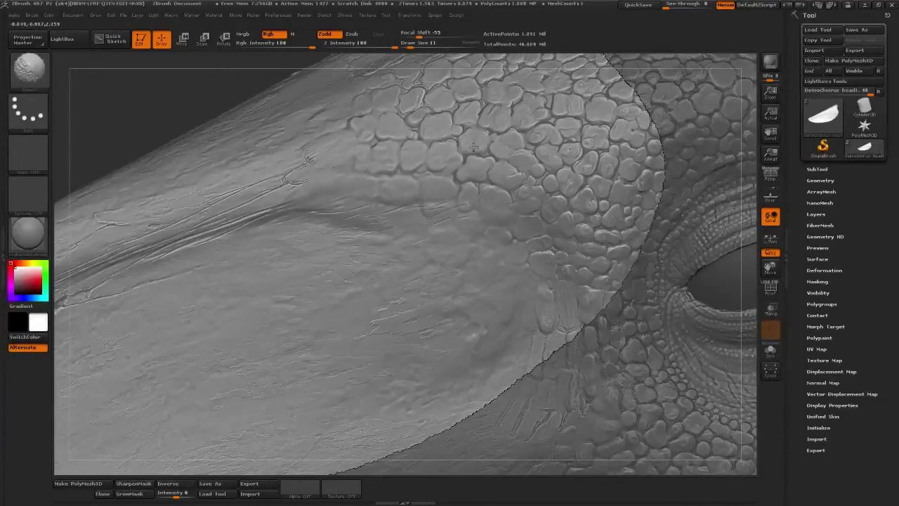
key("b")
key("s")
key("t")
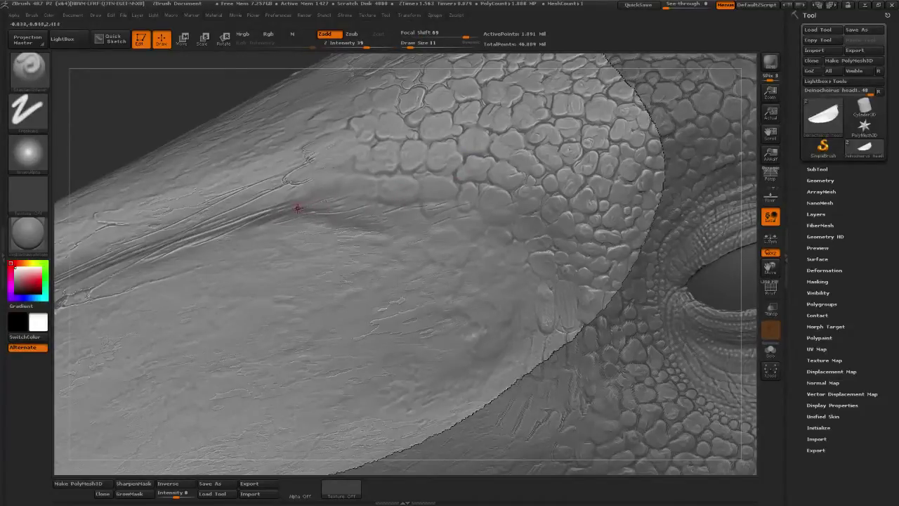
Sculpt a fine wrinkle from the eye-side end of the ridge along the underside of the lowest scale row.
mouse_move(325, 203)
left_mouse_down("shift")
mouse_move(305, 209)
mouse_move(338, 199)
left_mouse_up("shift")
key("ctrl")
key("ctrl")
key("shift")
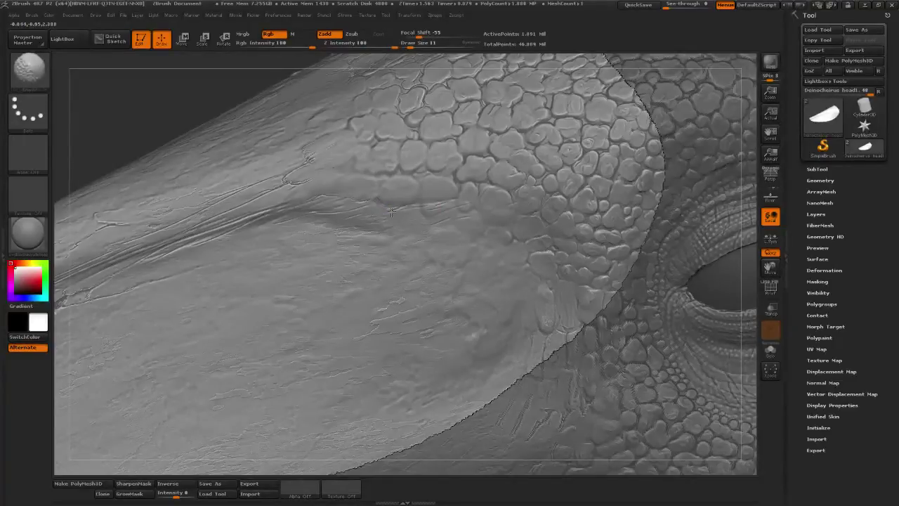
Carve a short crease across the lowest scale row and outline an oval scale on its snout side, smoothing the edges.
key("b")
key("s")
key("t")
mouse_move(378, 201)
left_mouse_down()
mouse_move(395, 206)
mouse_move(380, 201)
left_mouse_up()
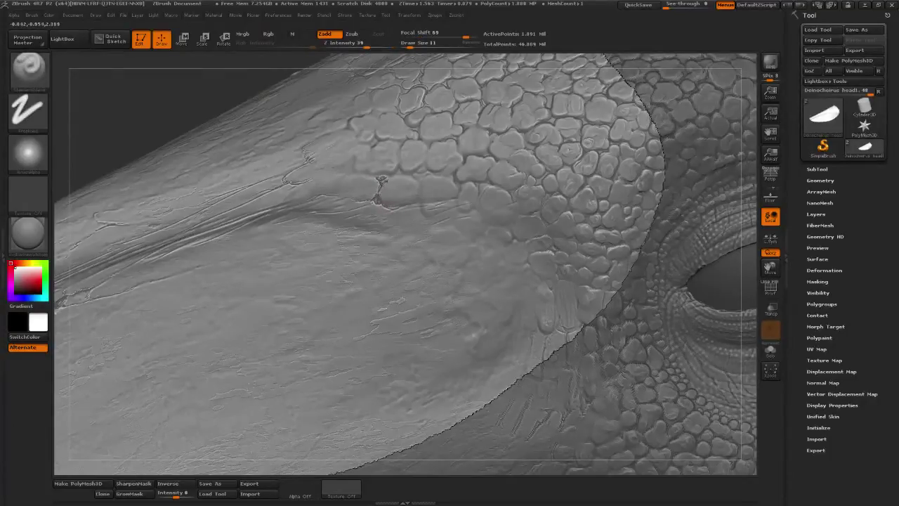
left_click_drag(386, 176, 380, 178, "shift")
key("shift")
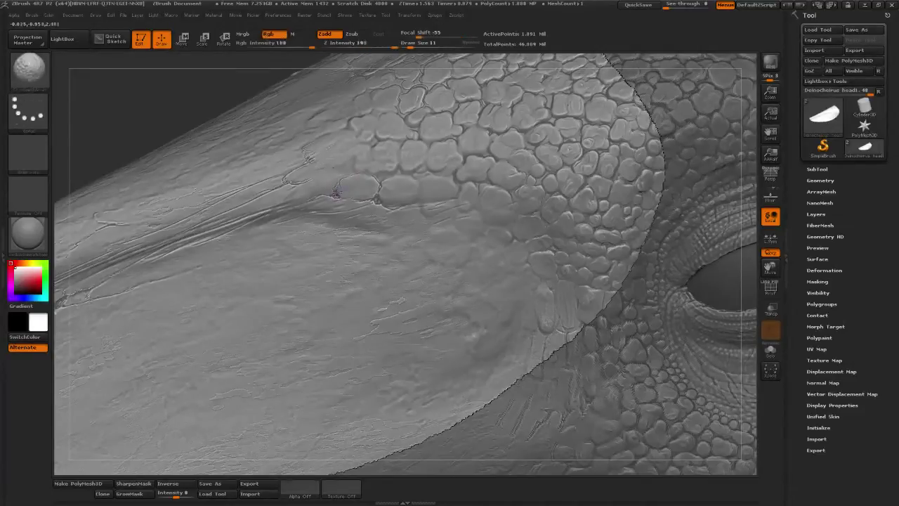
Smooth and resculpt the snout-side end and upper edge of the new oval scale.
left_click_drag(345, 180, 340, 186, "shift")
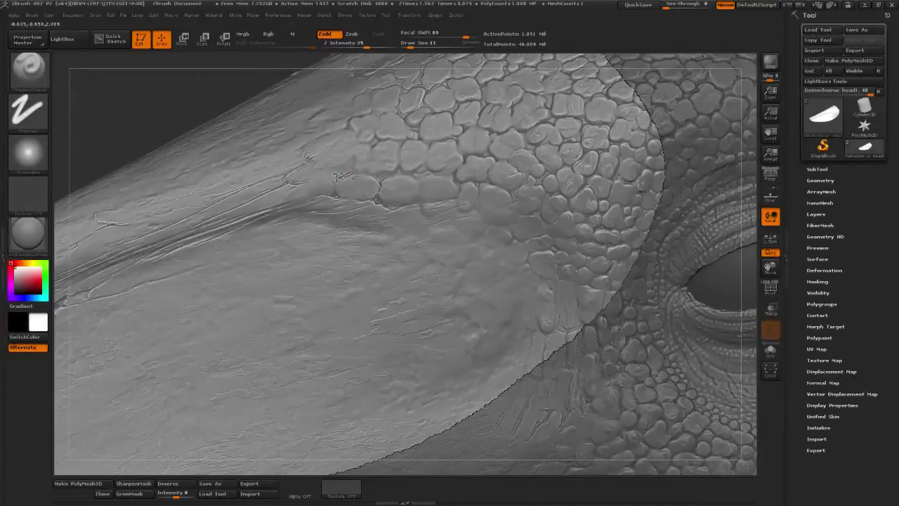
left_click_drag(354, 177, 383, 184)
key("1")
key("2")
key("1")
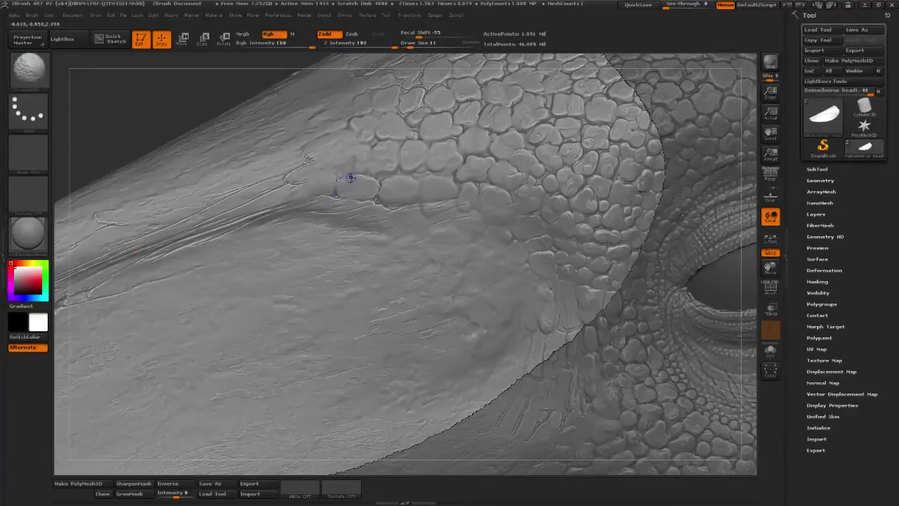
Outline a second, pointed scale between the oval scale and the end of the ridge wrinkle, and define the gap between them.
key("2")
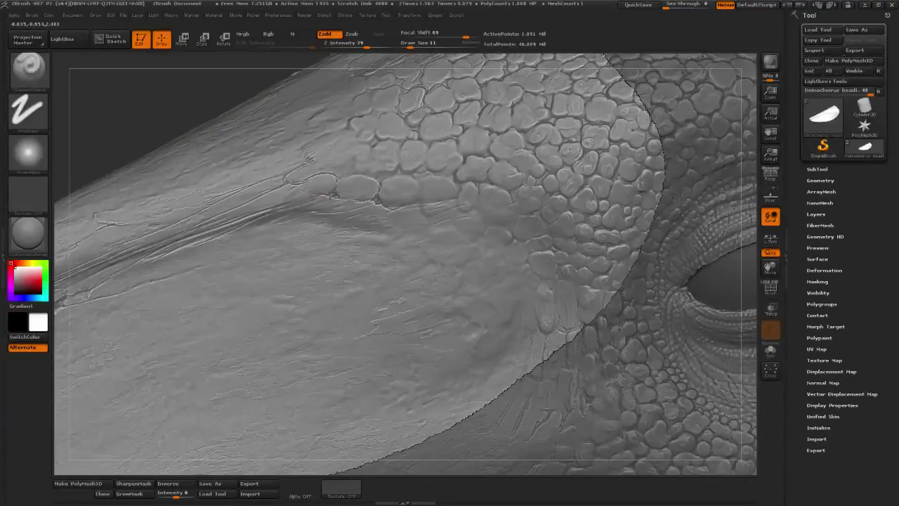
key("1")
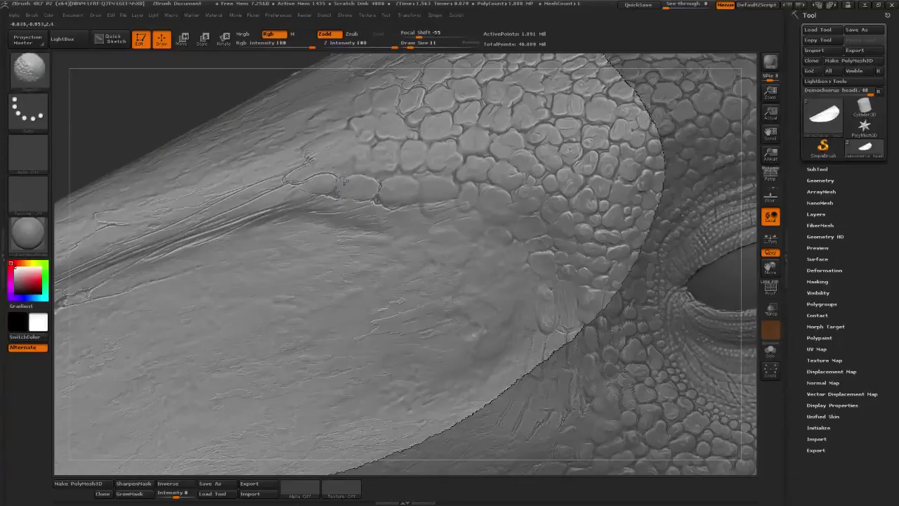
key("2")
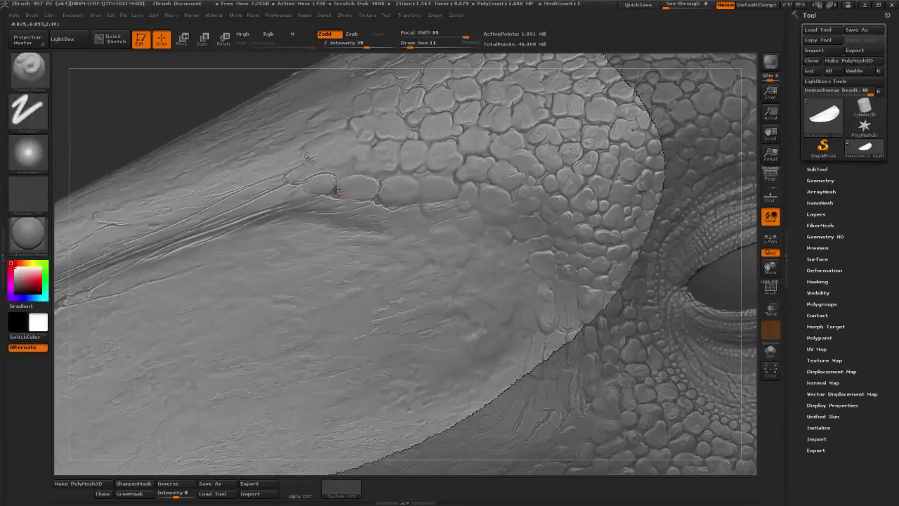
key("1")
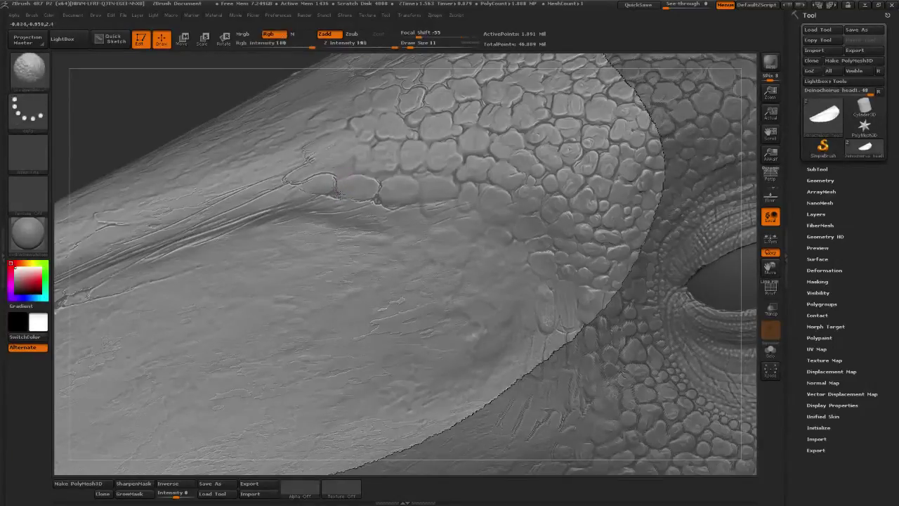
Reshape the second scale into a smaller oval by alternately sculpting and smoothing both of its ends.
key("2")
key("1")
key("2")
key("1")
key("2")
key("1")
key("2")
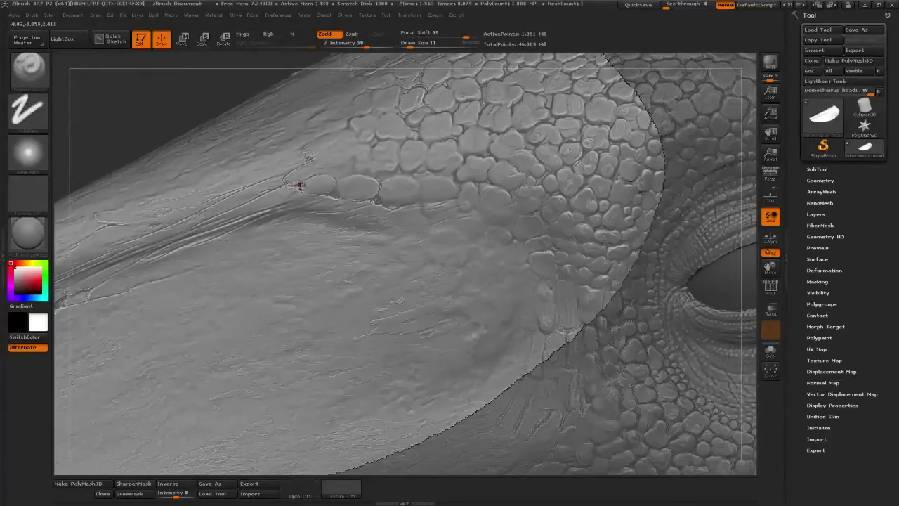
key("1")
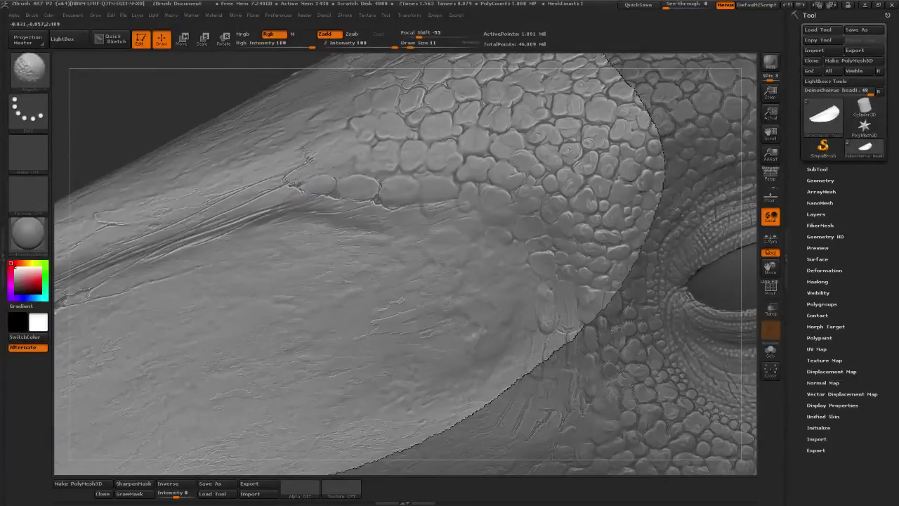
key("2")
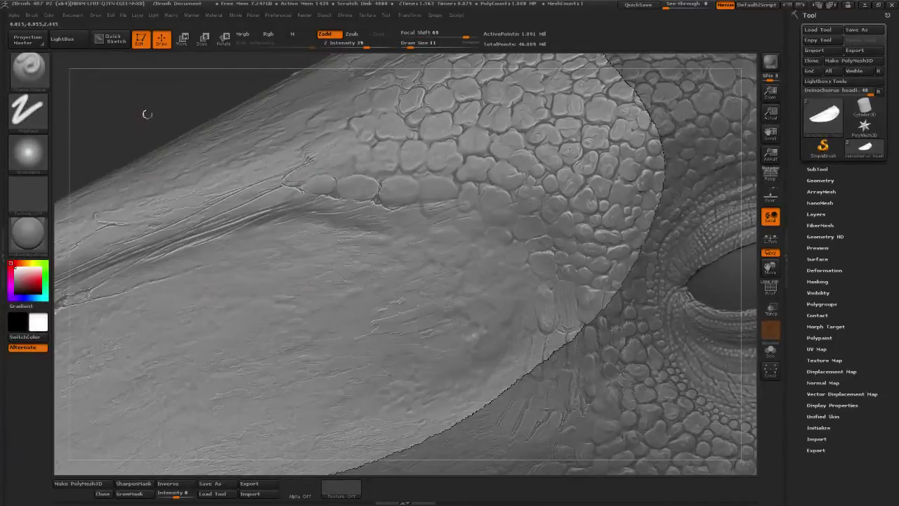
Blend the ridge wrinkle into the snout-side tip of the second scale and soften the crease above it.
left_click_drag(149, 114, 286, 161)
key("1")
key("2")
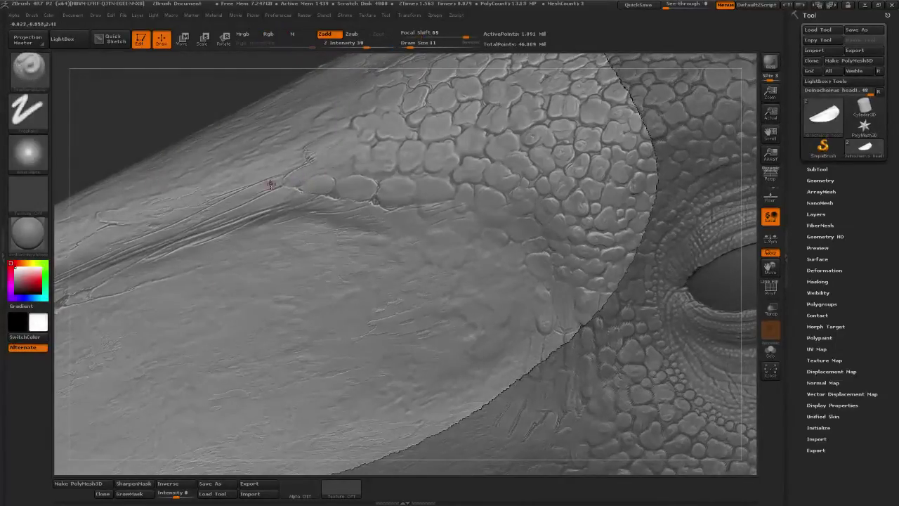
left_click_drag(154, 134, 288, 184)
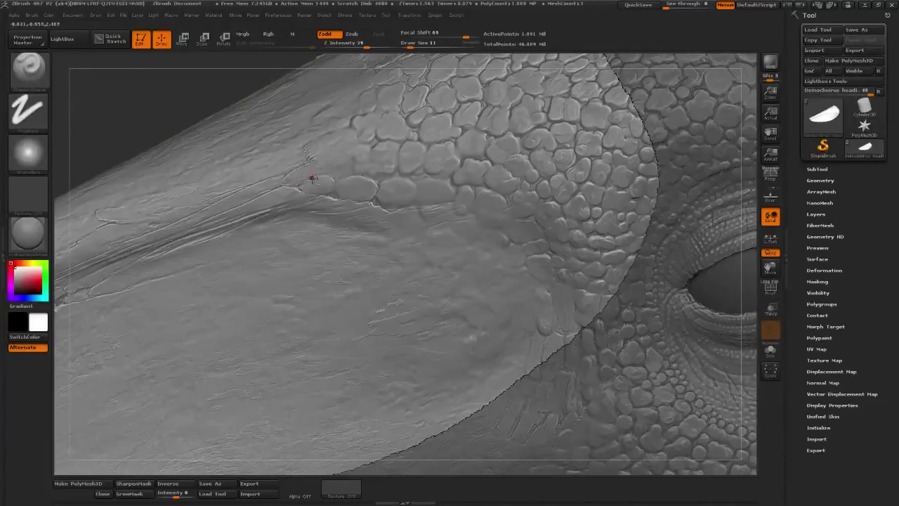
left_click_drag(311, 180, 295, 188, "shift")
left_click_drag(310, 182, 329, 175, "shift")
Resculpt the second scale's outline and thin the forked wrinkle rising from its snout-side tip.
key("1")
key("3")
mouse_move(323, 177)
left_mouse_down()
mouse_move(334, 191)
mouse_move(340, 181)
mouse_move(322, 197)
left_mouse_up()
key("shift")
key("shift")
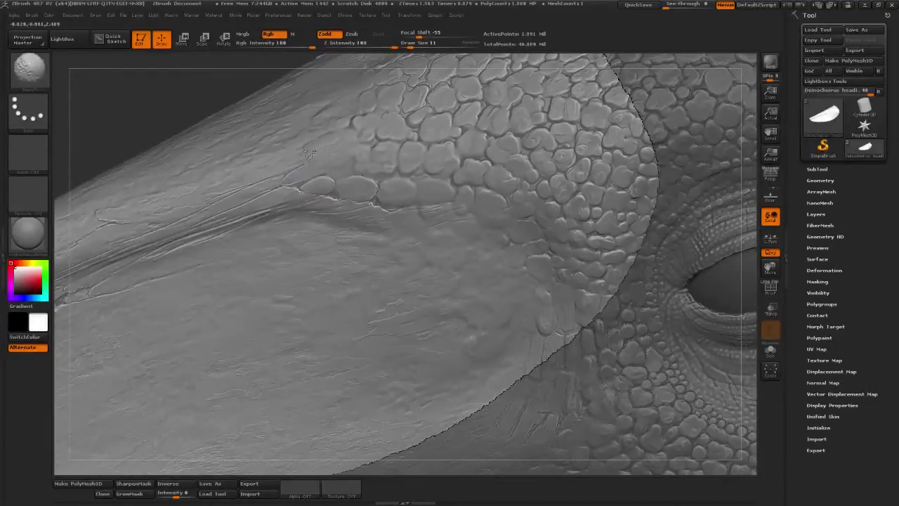
Rework the forked tip of the wrinkle above the second scale into a short curved crease, smoothing between strokes.
key("shift")
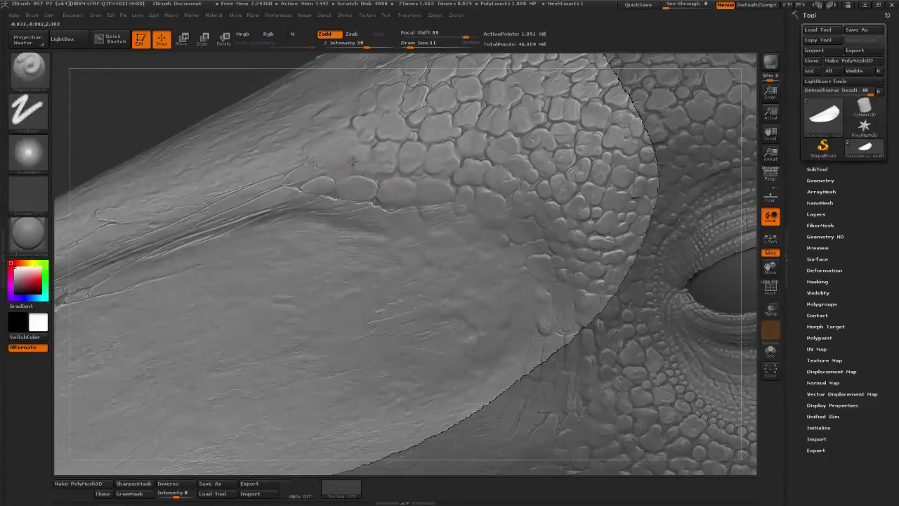
key("shift")
key("shift")
key("shift")
key("shift")
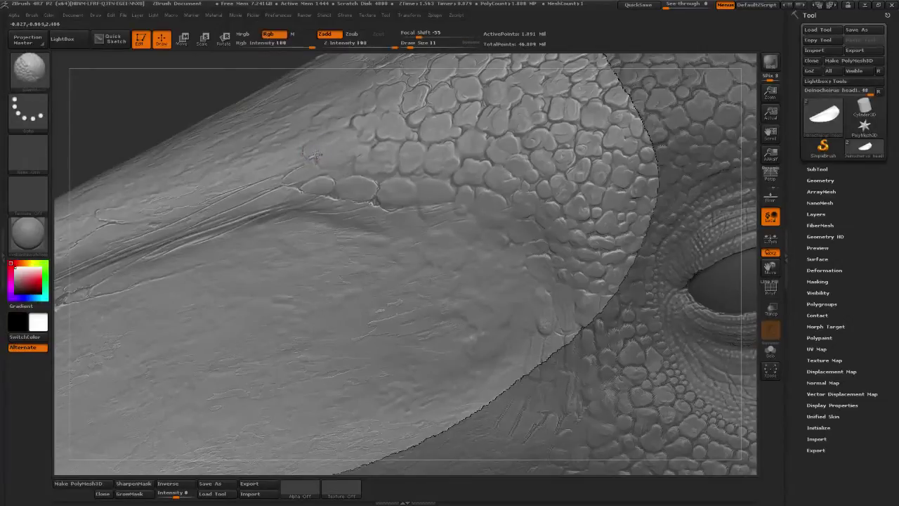
key("shift")
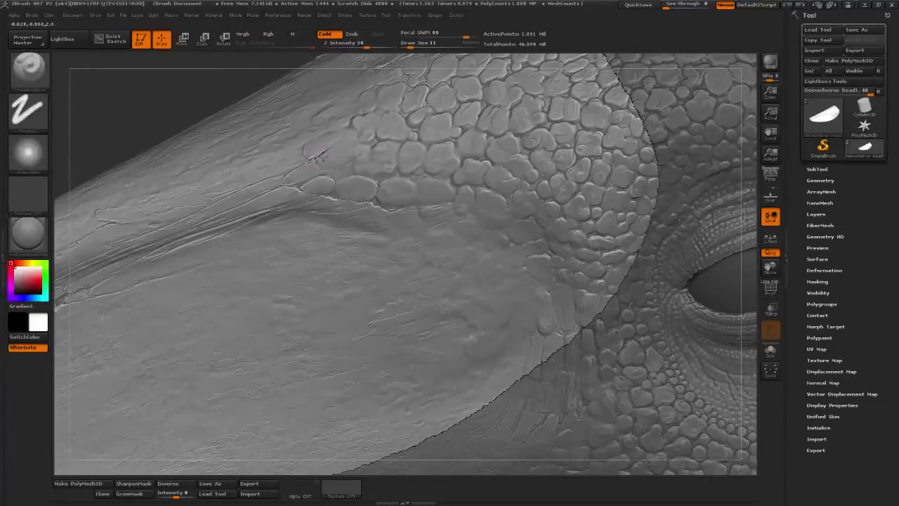
key("shift")
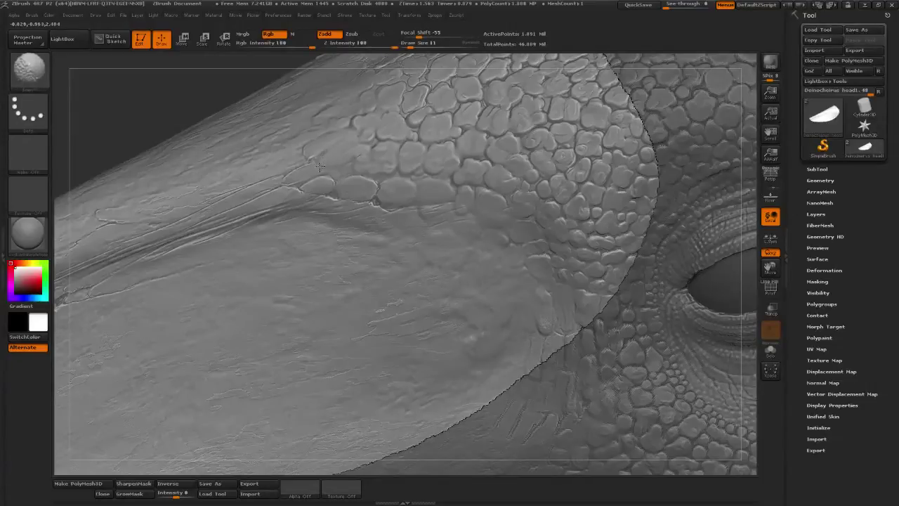
key("shift")
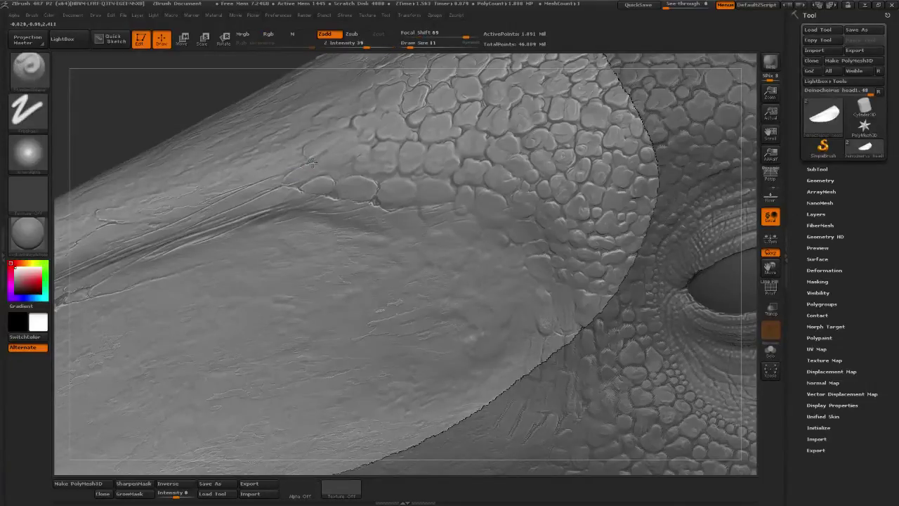
Extend the curved crease above the ridge-line scales diagonally up to the existing scale patch, smoothing it between strokes.
key("shift")
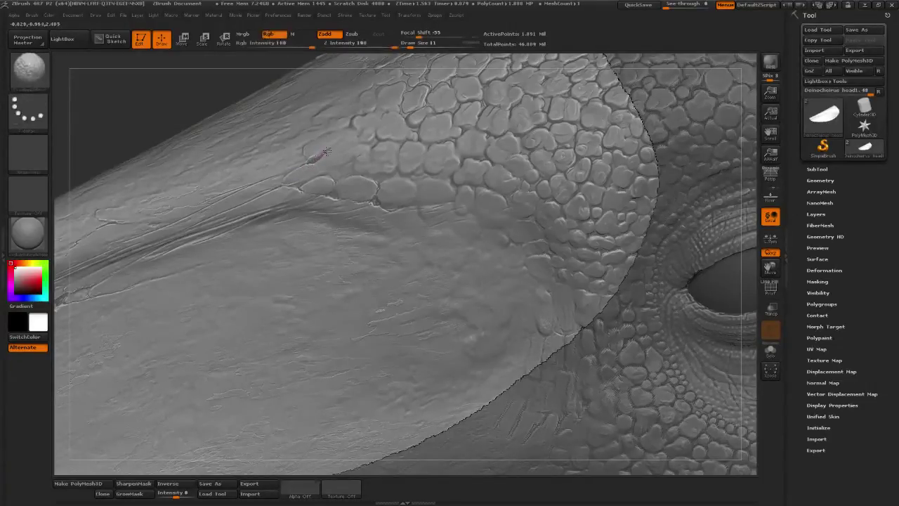
key("shift")
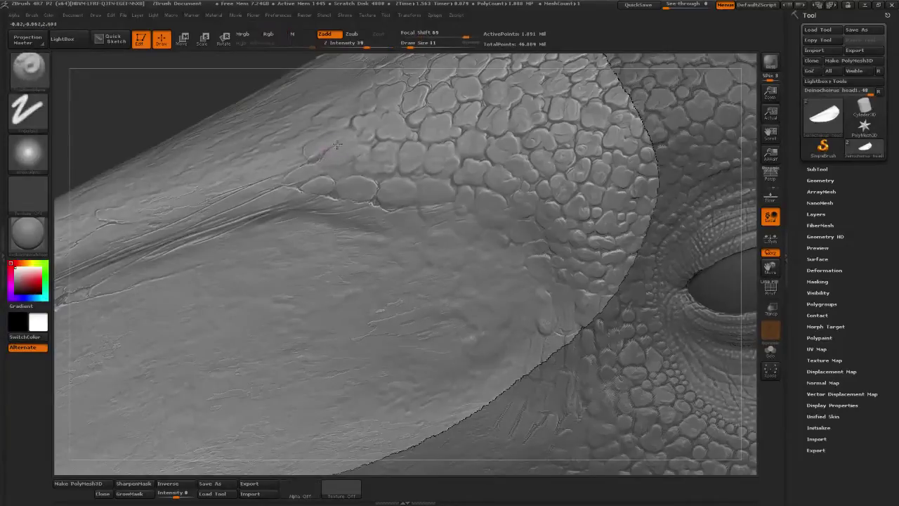
key("shift")
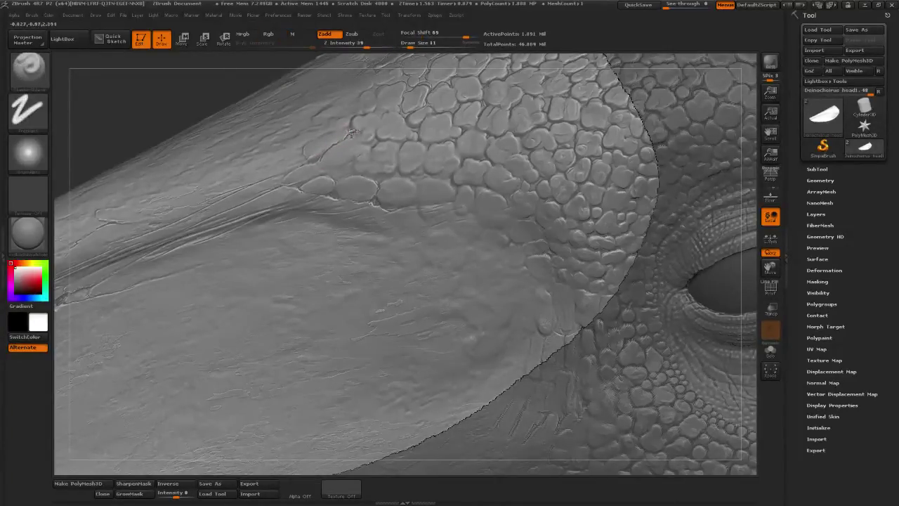
key("shift")
key("shift")
Soften the end of the ridge wrinkle and resculpt it as a rounded tip beside the first scale using the Dam Standard brush.
key("b")
key("c")
key("t")
key("shift")
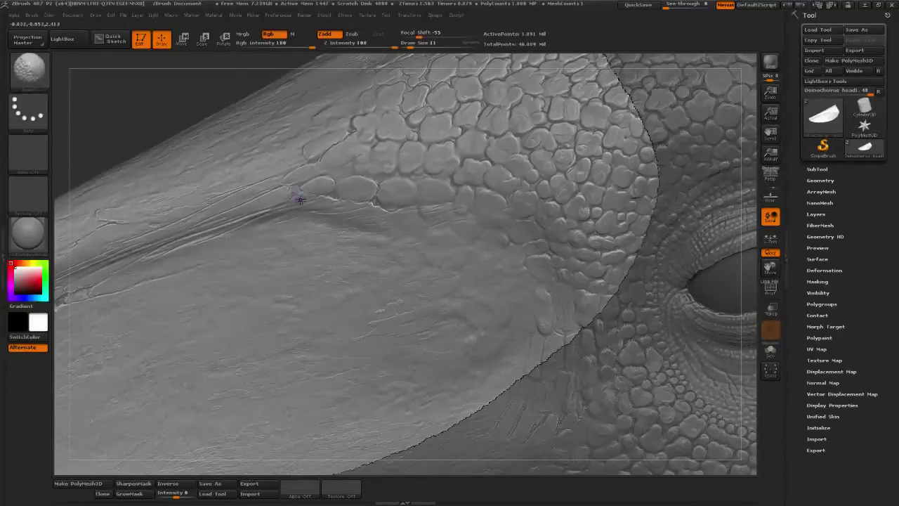
key("b")
key("d")
key("s")
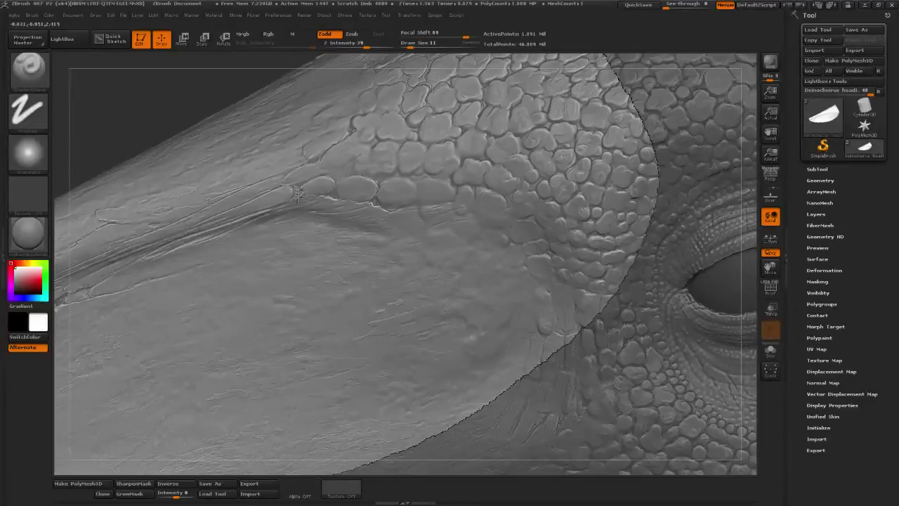
Refine the ridge-line scales by alternating Standard brush build-up with Dam Standard outlining.
key("b")
key("s")
key("t")
key("b")
key("d")
key("s")
key("b")
key("s")
key("t")
key("b")
key("d")
key("s")
Outline two small oval scales directly beneath the third scale of the ridge-line row, smoothing their edges between strokes.
left_click_drag(747, 155, 745, 133)
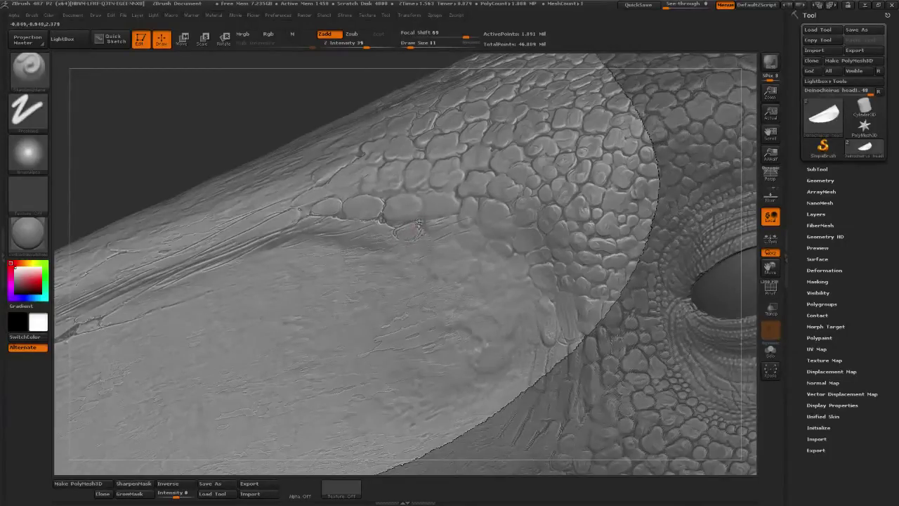
key("shift")
left_click_drag(419, 226, 423, 226, "shift")
key("shift")
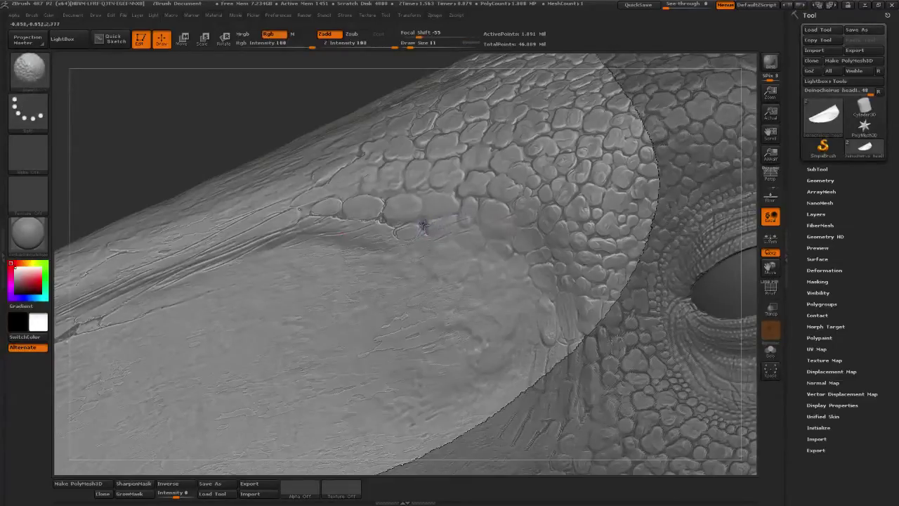
key("shift")
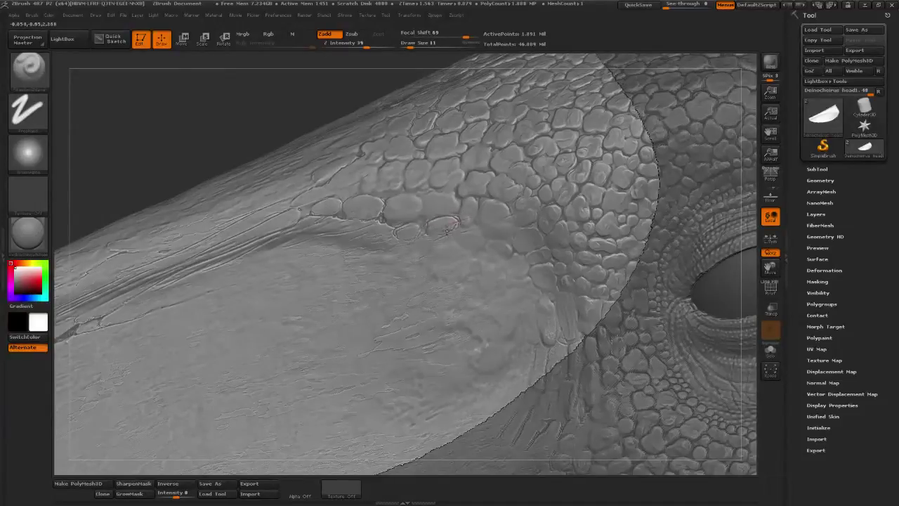
left_click_drag(447, 230, 429, 236)
key("shift")
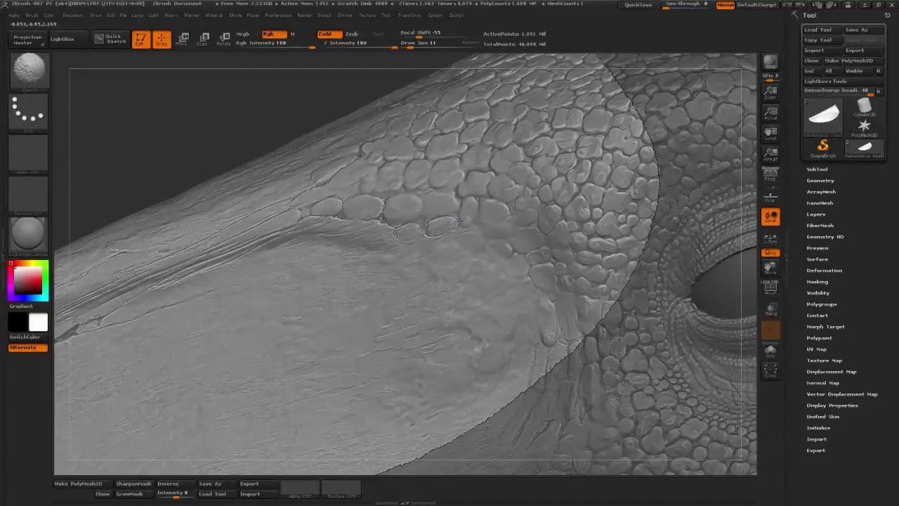
key("shift")
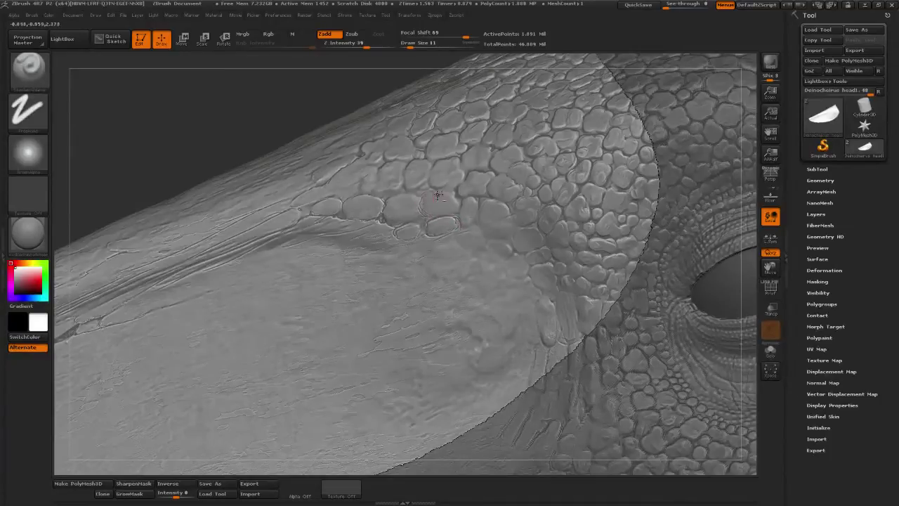
Carve the outline of a rounded fourth scale at the eye-side end of the row and smooth its upper edge.
mouse_move(452, 195)
left_mouse_down()
mouse_move(458, 212)
mouse_move(443, 214)
left_mouse_up()
left_click_drag(290, 128, 264, 135)
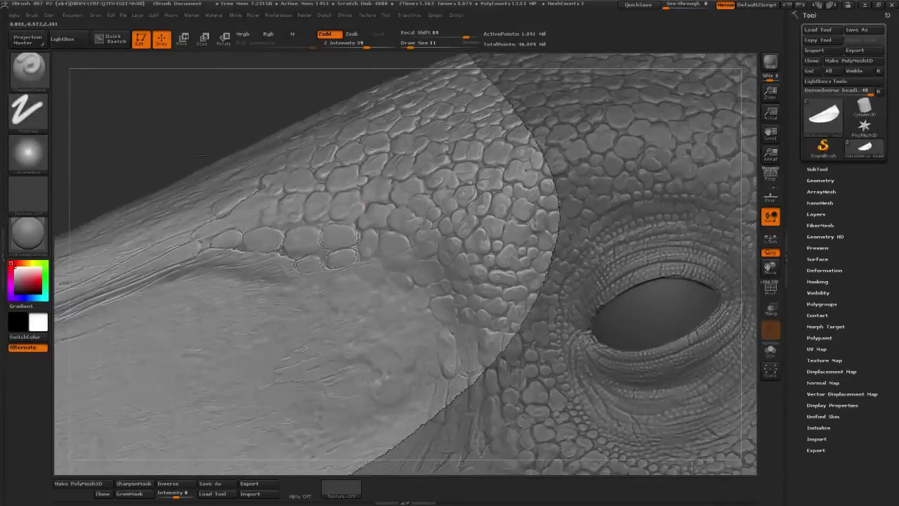
left_click_drag(194, 152, 199, 155)
mouse_move(360, 231)
left_mouse_down("shift")
mouse_move(349, 228)
mouse_move(345, 245)
mouse_move(321, 233)
left_mouse_up("shift")
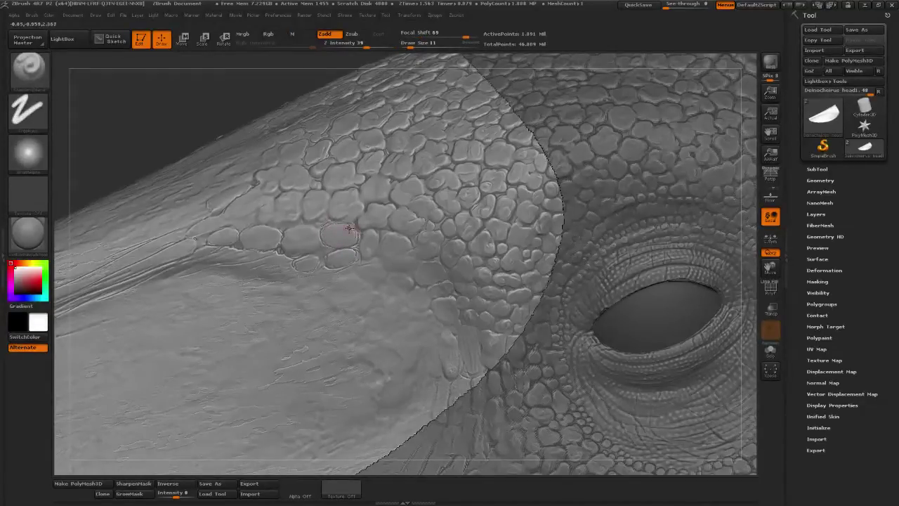
left_click_drag(340, 224, 333, 224, "shift")
Outline a narrow upright scale beside the fourth one and a larger rounded scale next to it, softening the grooves.
key("shift")
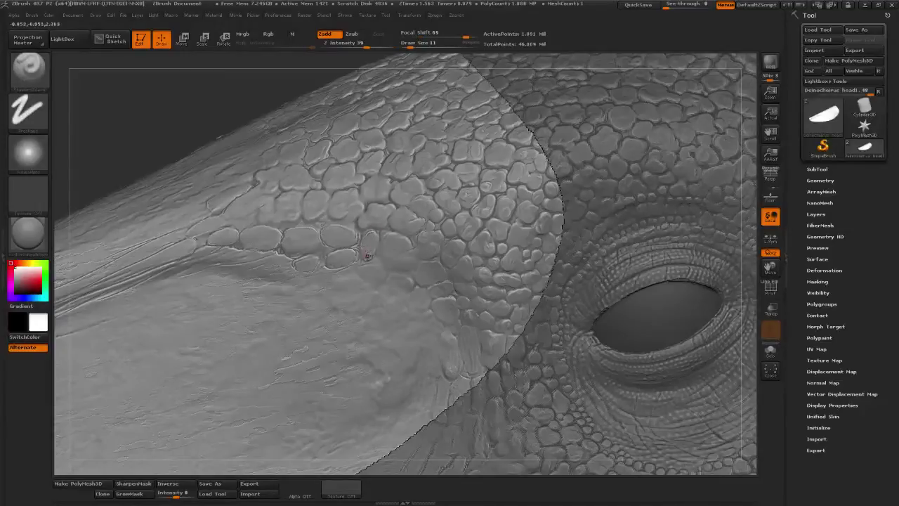
key("shift")
left_click_drag(368, 242, 373, 235, "shift")
key("1")
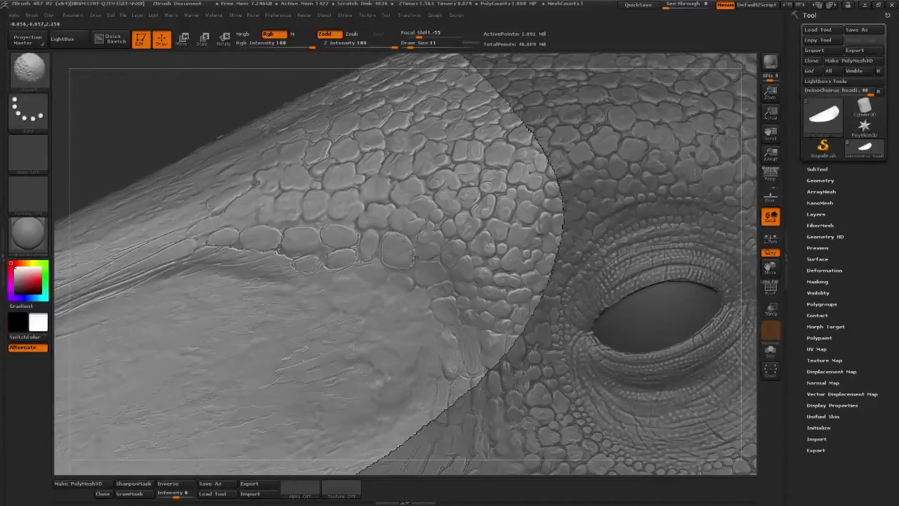
key("2")
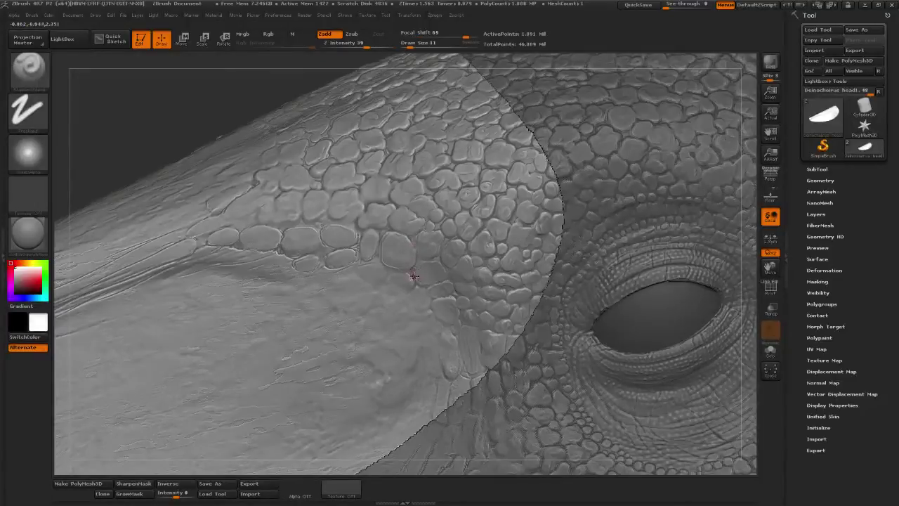
Shape a rounded scale diagonally below the larger one with the Standard brush and smooth its edges.
key("shift")
key("b")
key("s")
key("t")
left_click_drag(422, 263, 424, 259)
key("shift")
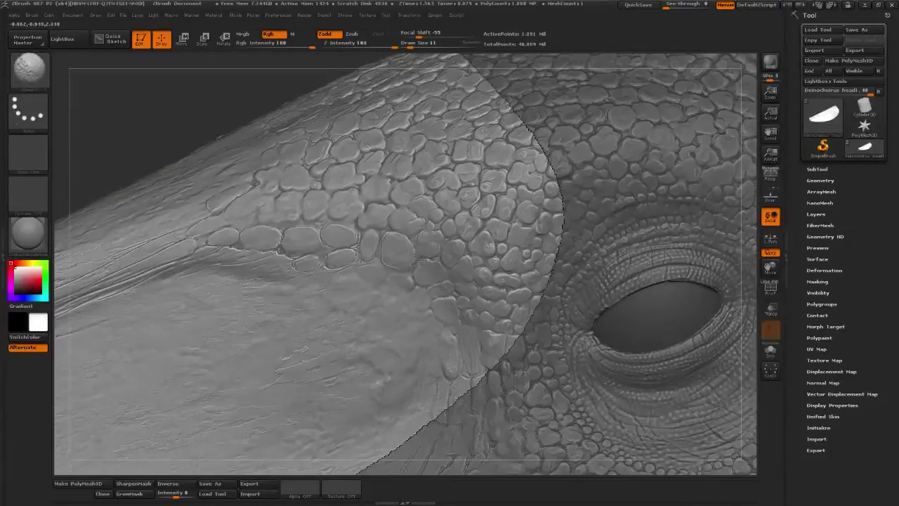
Refine the groove between the larger rounded scale and its eye-side neighbour, smoothing it between strokes.
key("b")
key("s")
key("t")
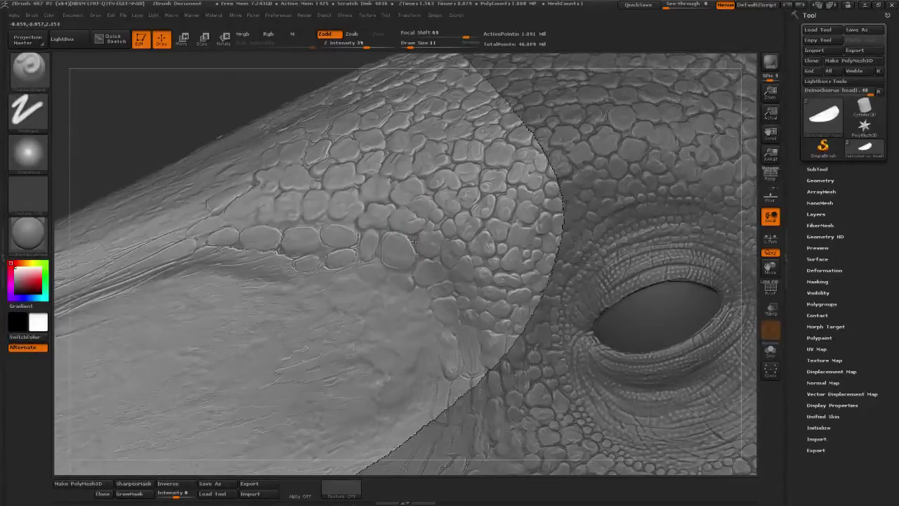
key("shift")
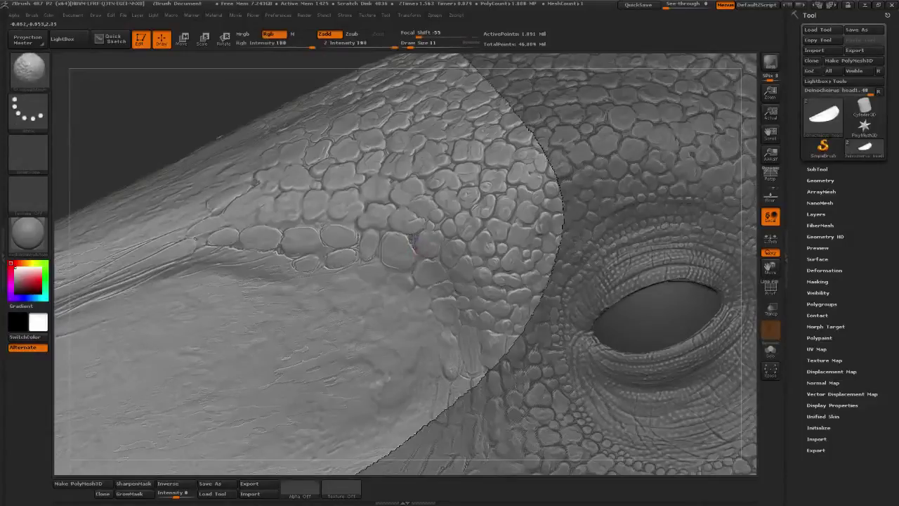
key("2")
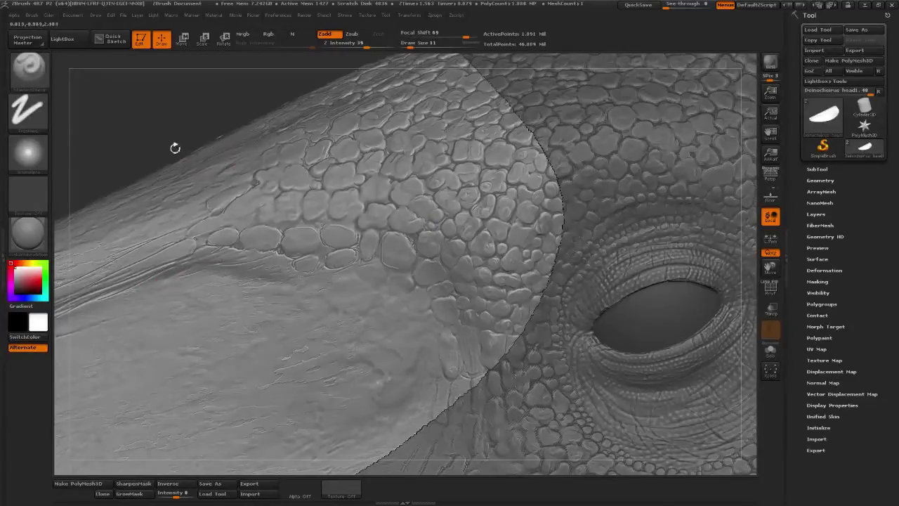
Deepen the gaps around the small scales beneath the row and outline another small scale toward the eye.
mouse_move(143, 144)
left_mouse_down("alt")
mouse_move(201, 144)
mouse_move(221, 166)
left_mouse_up("alt")
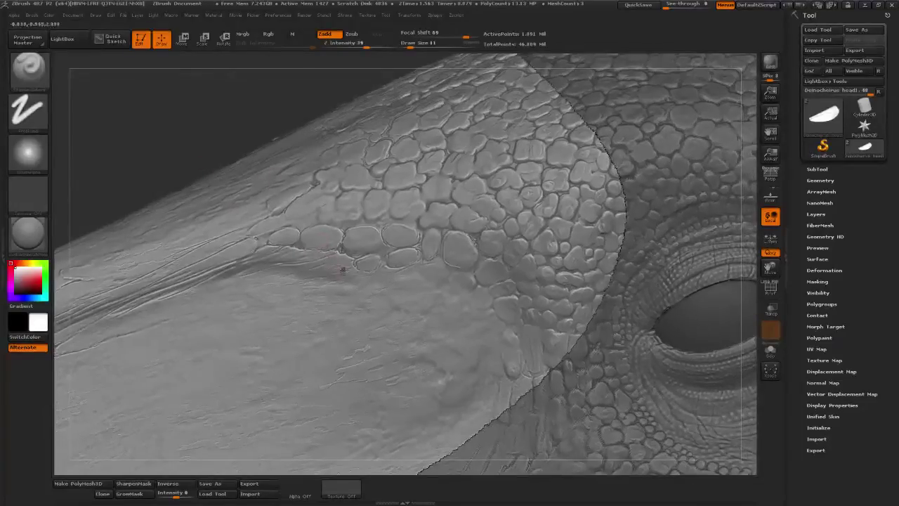
mouse_move(330, 262)
left_mouse_down("shift")
mouse_move(338, 257)
mouse_move(331, 273)
mouse_move(354, 262)
left_mouse_up("shift")
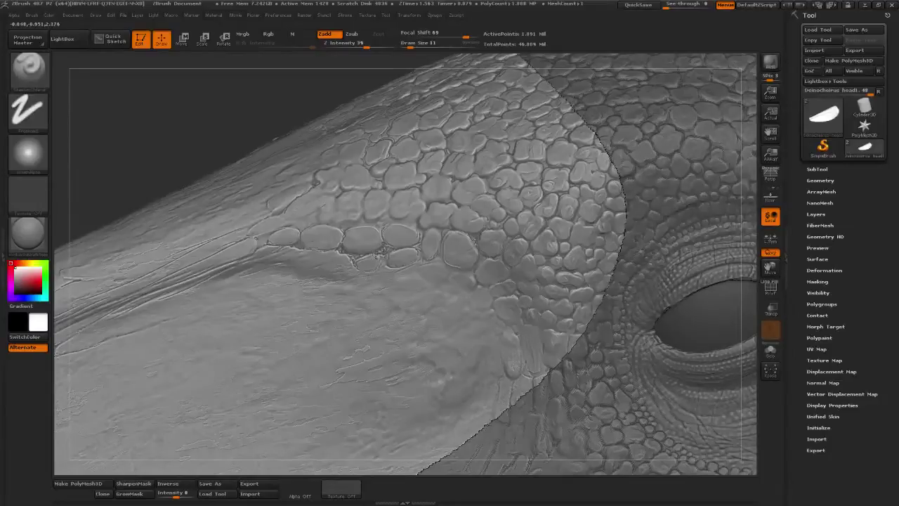
left_click_drag(386, 250, 387, 253, "shift")
key("shift")
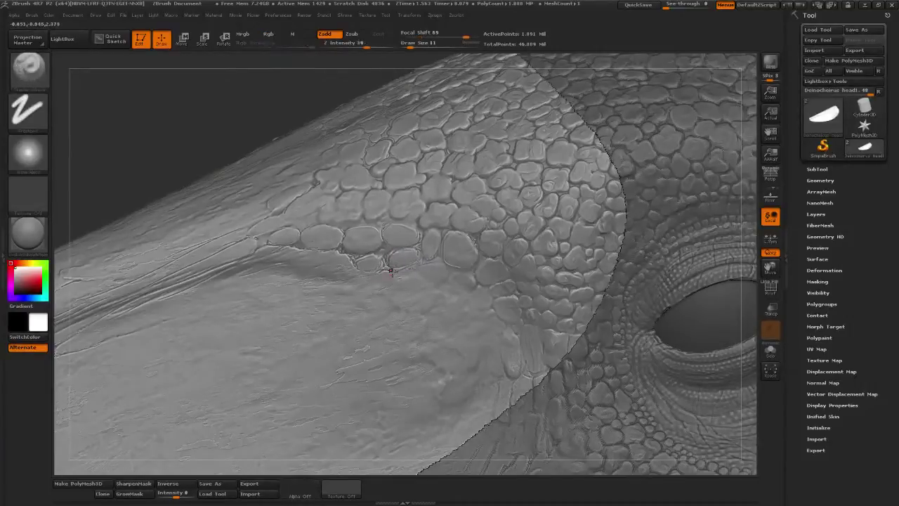
mouse_move(368, 283)
left_mouse_down()
mouse_move(415, 265)
mouse_move(430, 266)
mouse_move(434, 278)
mouse_move(444, 264)
mouse_move(451, 281)
left_mouse_up()
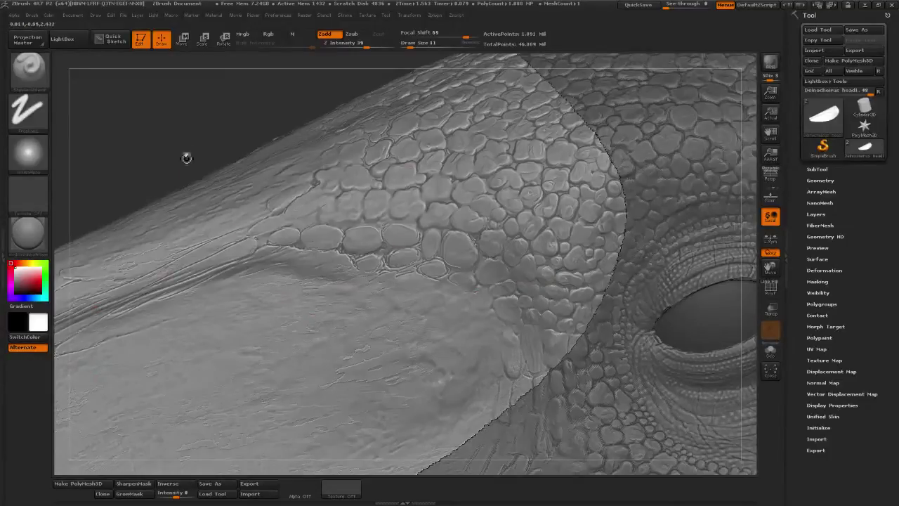
Sculpt a thin diagonal wrinkle from beneath the row of scales down onto the cheek and soften its lower end.
left_click_drag(187, 159, 366, 117, "alt")
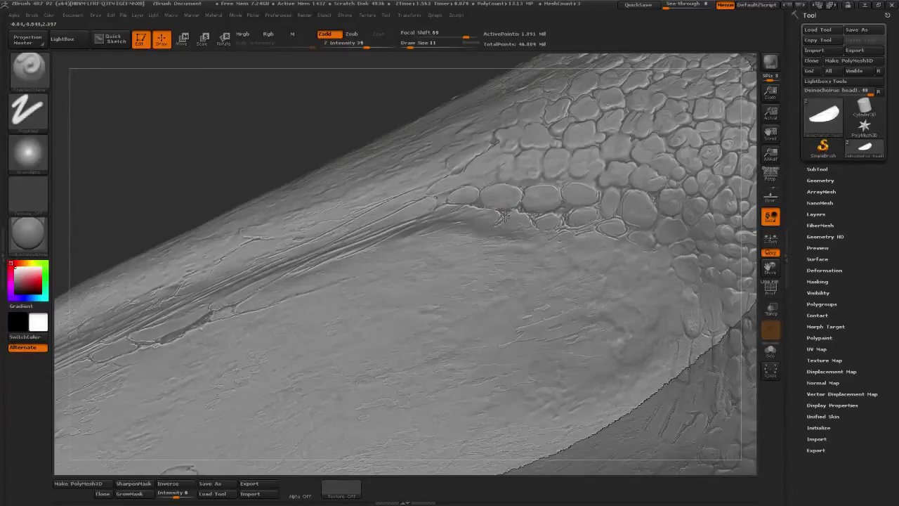
mouse_move(514, 210)
left_mouse_down()
mouse_move(482, 237)
mouse_move(497, 222)
left_mouse_up()
left_click_drag(471, 255, 443, 261, "shift")
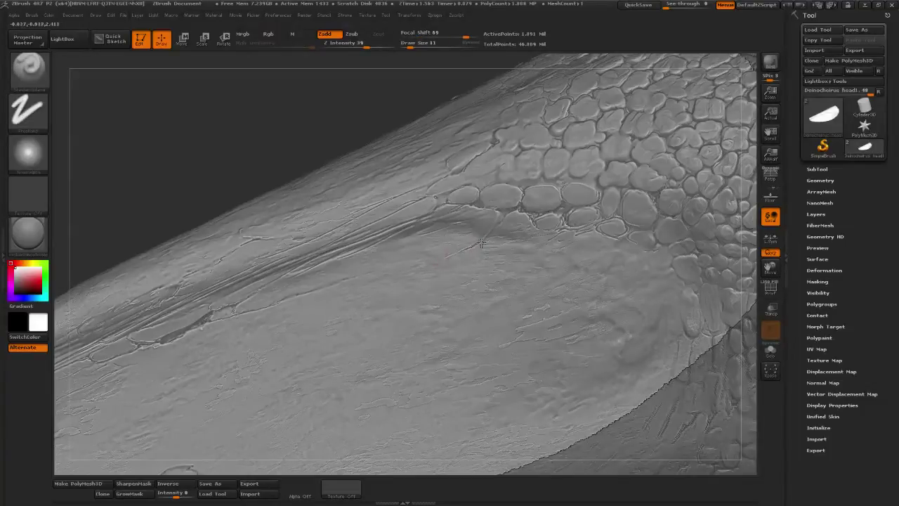
key("shift")
Sculpt an angular wrinkle line on the lower cheek, eye-side of the small isolated crease.
left_click_drag(755, 300, 375, 255)
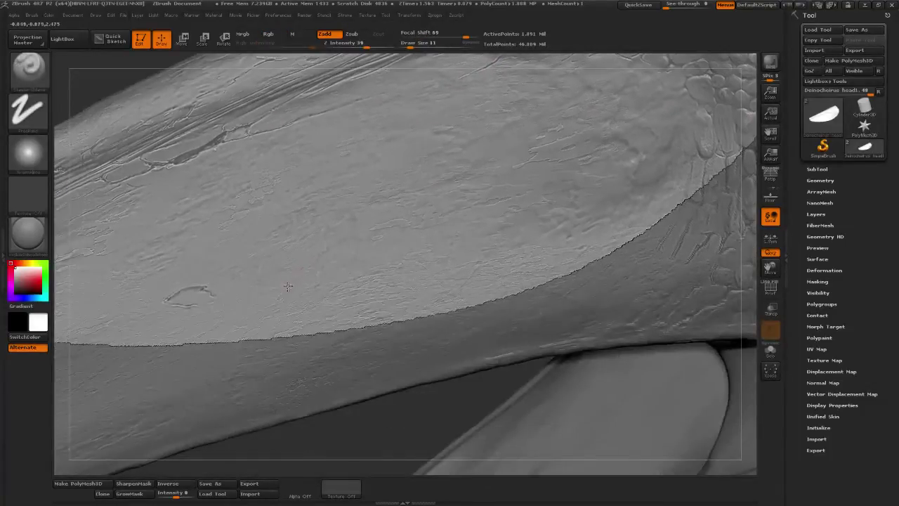
mouse_move(287, 284)
left_mouse_down()
mouse_move(312, 266)
mouse_move(325, 226)
mouse_move(271, 254)
mouse_move(280, 291)
mouse_move(265, 295)
left_mouse_up()
Build up the skin along the angular cheek wrinkle with the clay tubes brush at Draw Size 17 and Z Intensity 17.
left_click(32, 71)
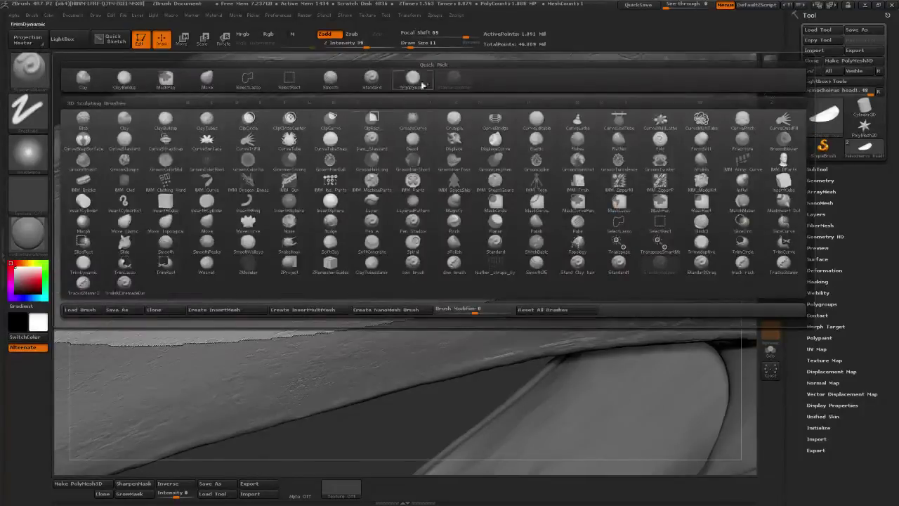
left_click(421, 84)
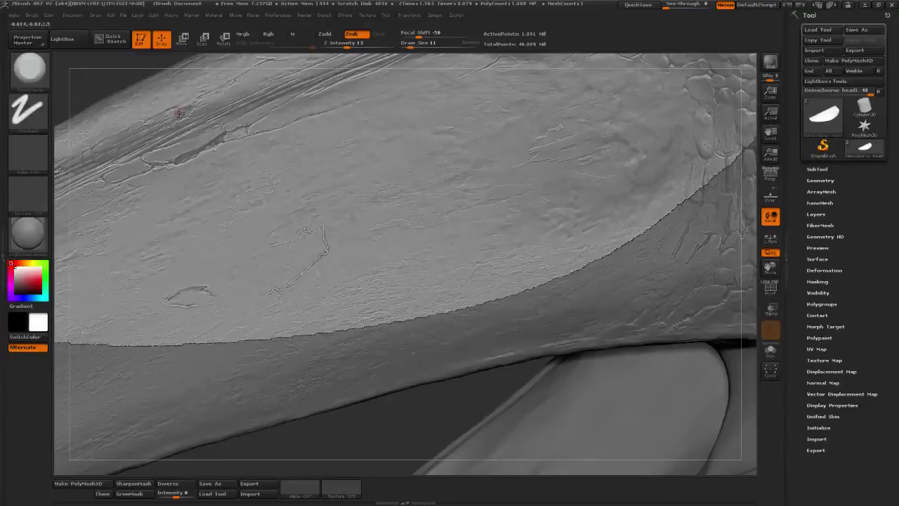
left_click(32, 72)
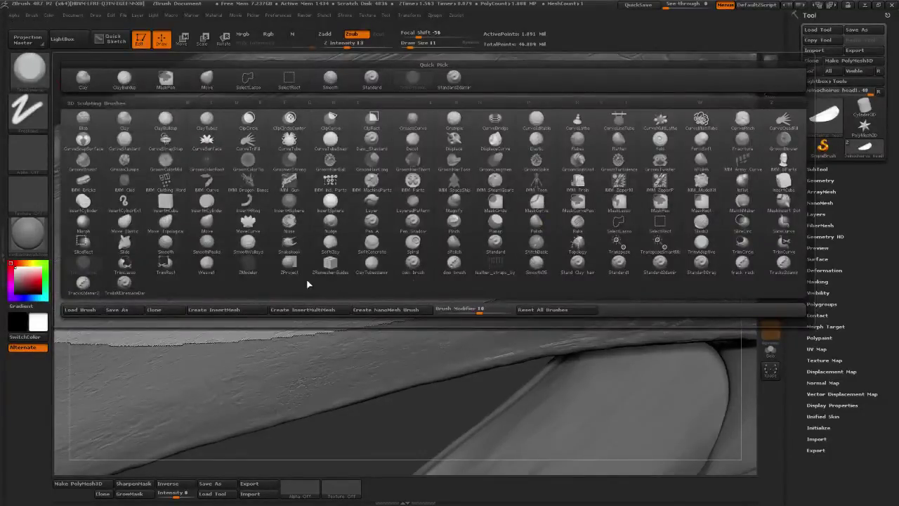
left_click(383, 273)
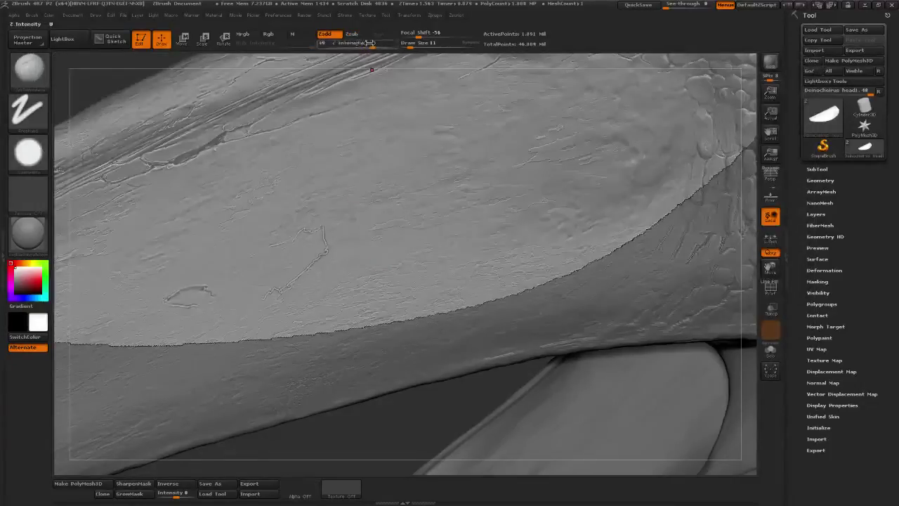
left_click_drag(413, 48, 415, 47)
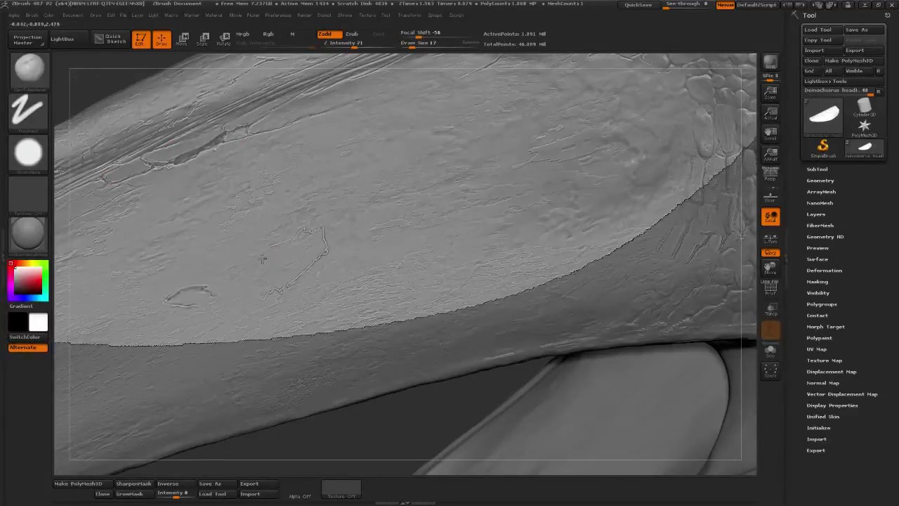
left_click(349, 46)
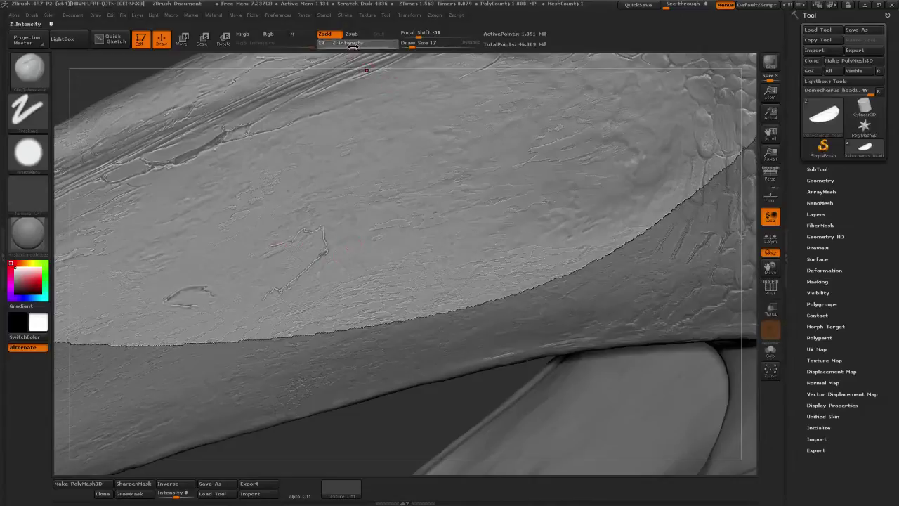
left_click_drag(395, 422, 372, 420)
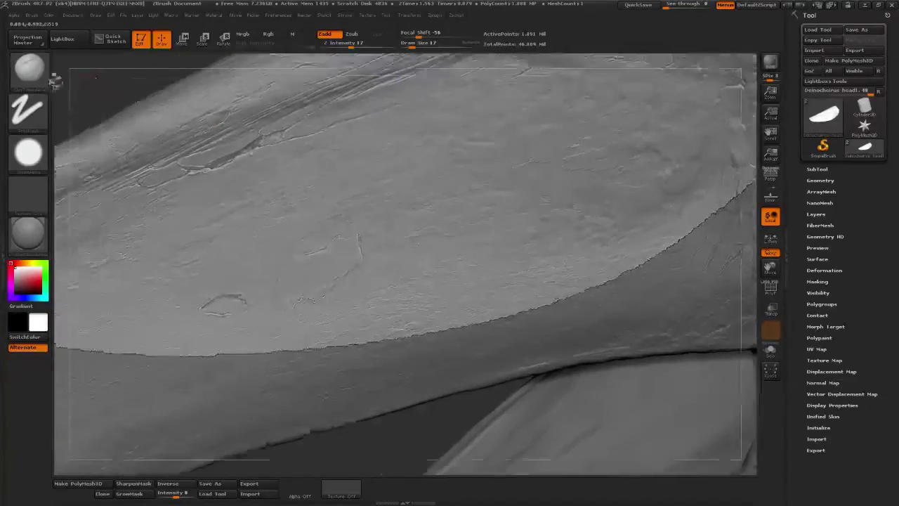
Flatten the built-up skin beside the angular cheek wrinkle using the TrimDynamic brush at Draw Size 45.
key("b")
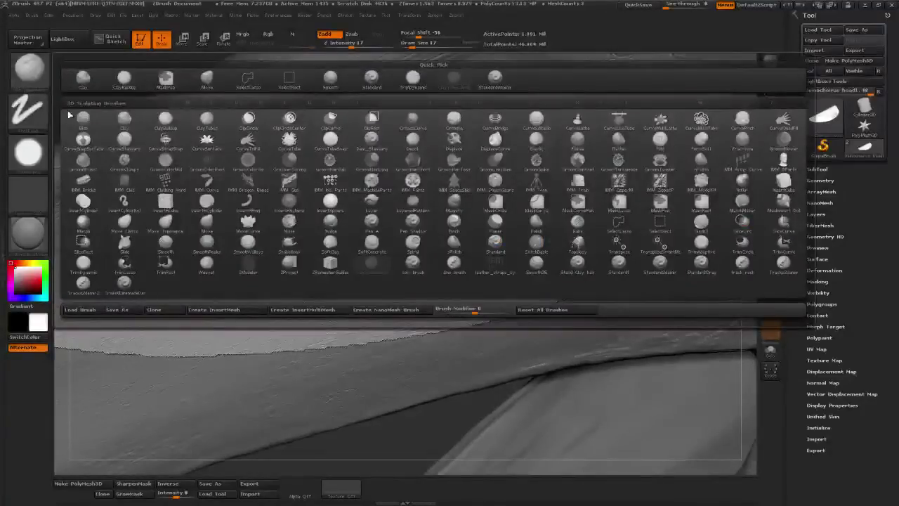
left_click(412, 82)
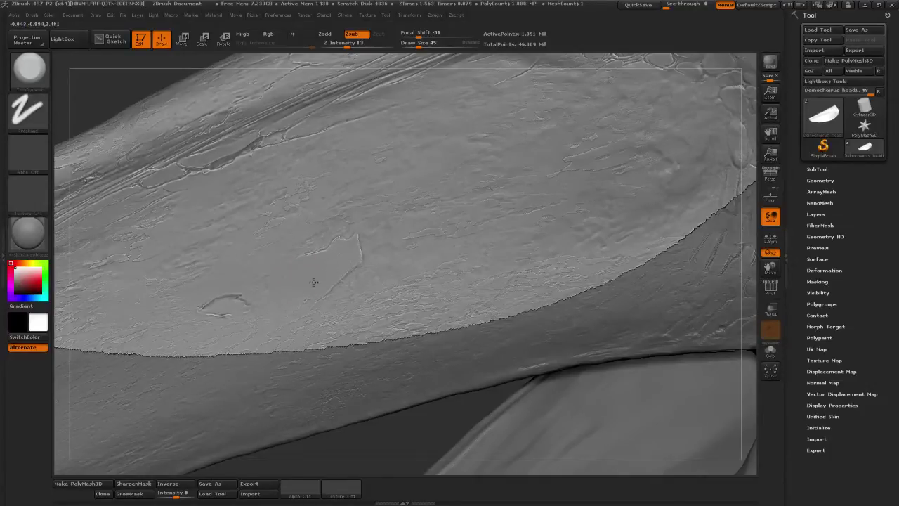
Trim the lower lip of the small isolated cheek crease with the TrimDynamic brush at Draw Size 35.
left_click_drag(389, 431, 396, 420)
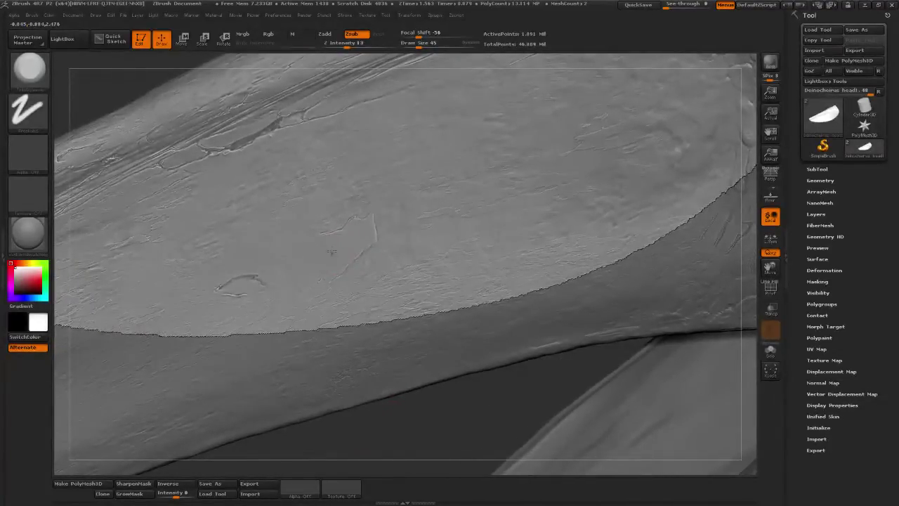
left_click_drag(383, 422, 406, 427)
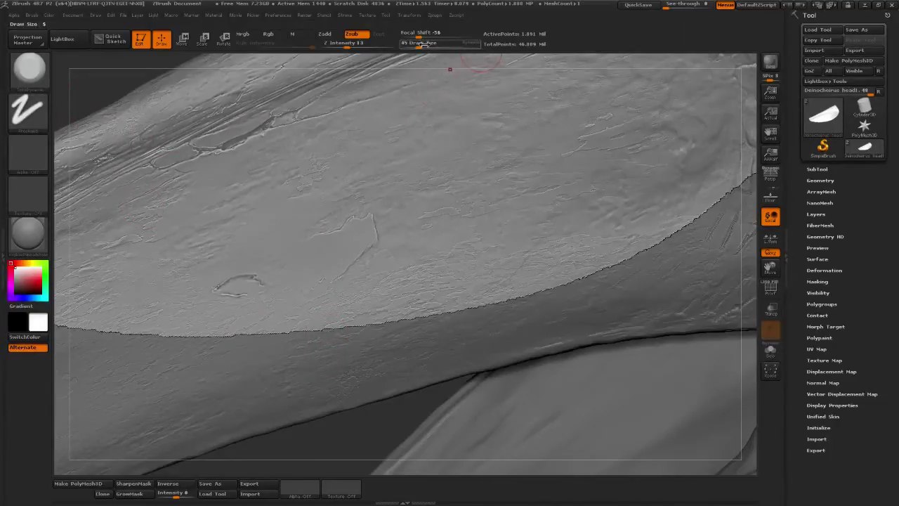
left_click_drag(419, 44, 412, 48)
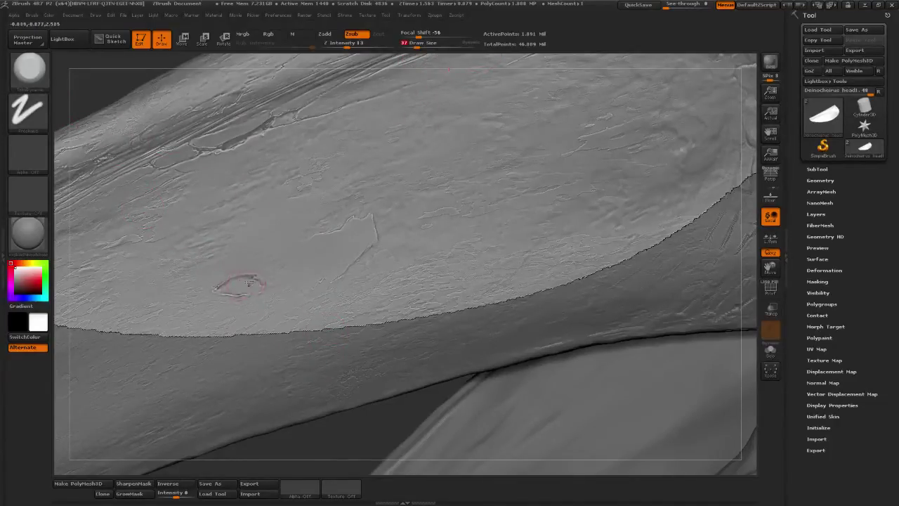
left_click(416, 47)
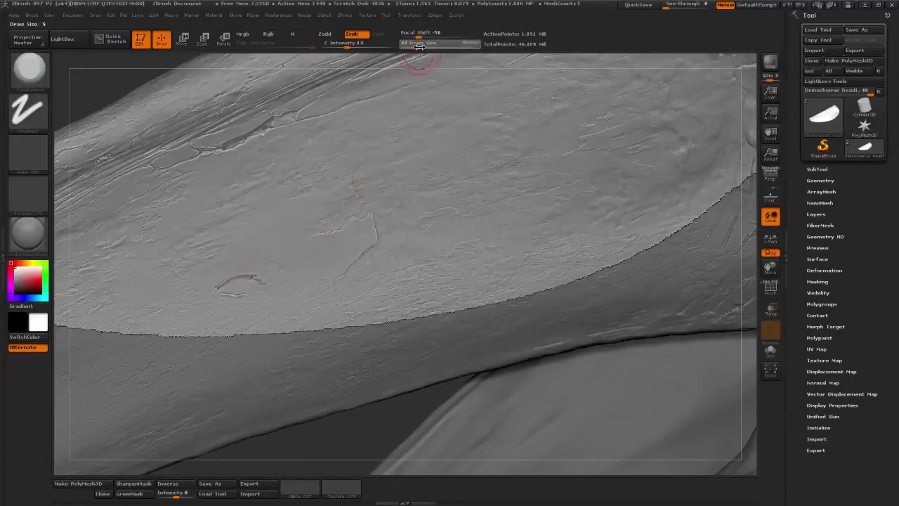
left_click_drag(240, 289, 226, 290)
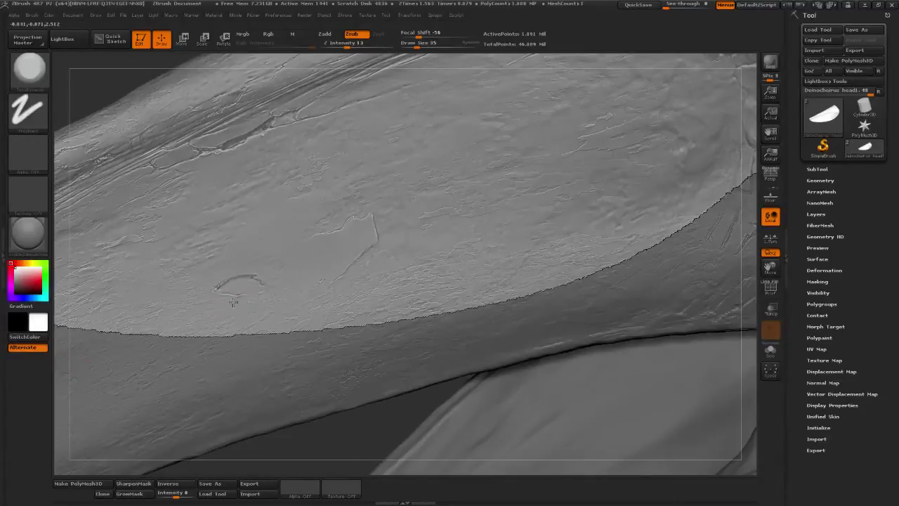
Flatten the skin beneath the small crease using Z Intensity 25 and a Draw Size reduced to 19.
left_click(358, 45)
left_click_drag(416, 46, 413, 45)
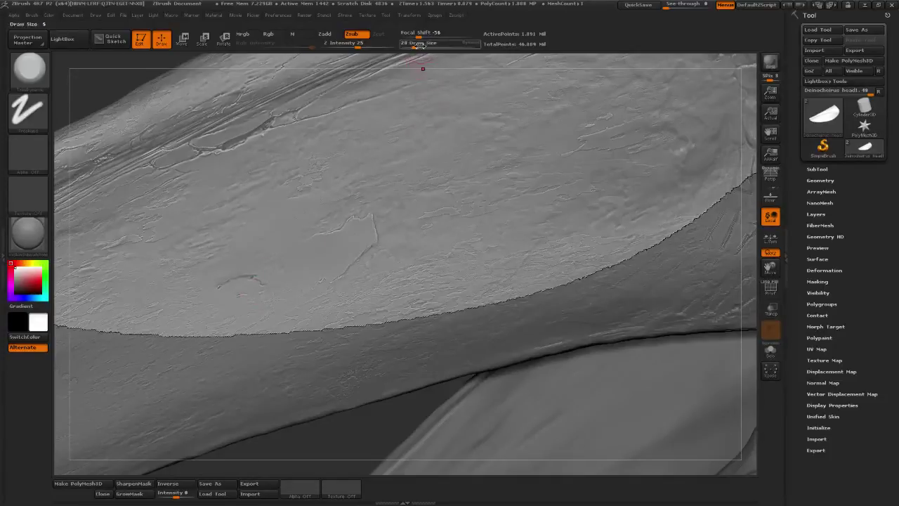
left_click_drag(418, 43, 414, 44)
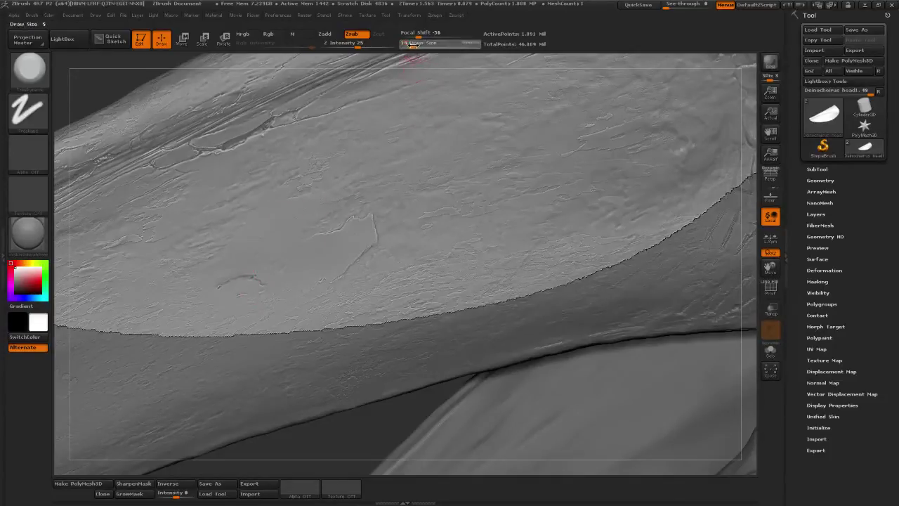
left_click_drag(419, 48, 413, 47)
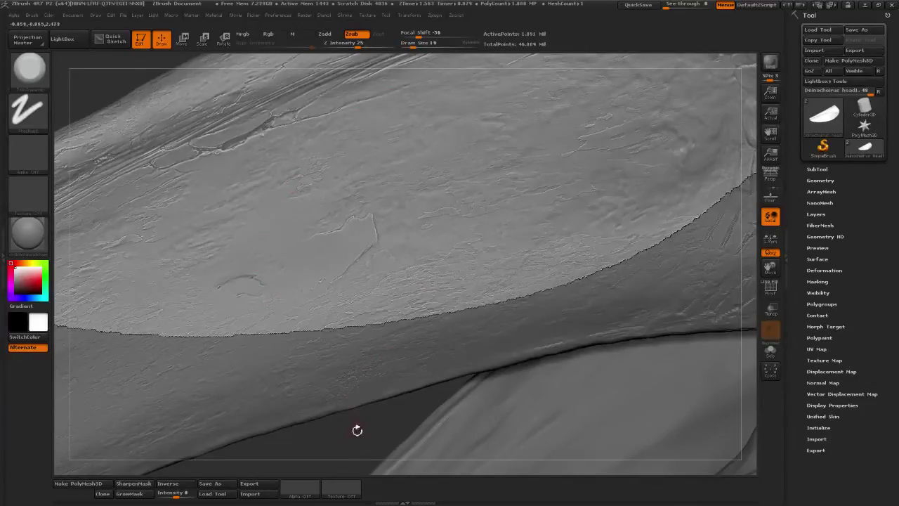
Flatten the rough skin on the opposite cheek with the TrimDynamic brush at Draw Size 35 and 24.
left_click_drag(358, 430, 326, 427)
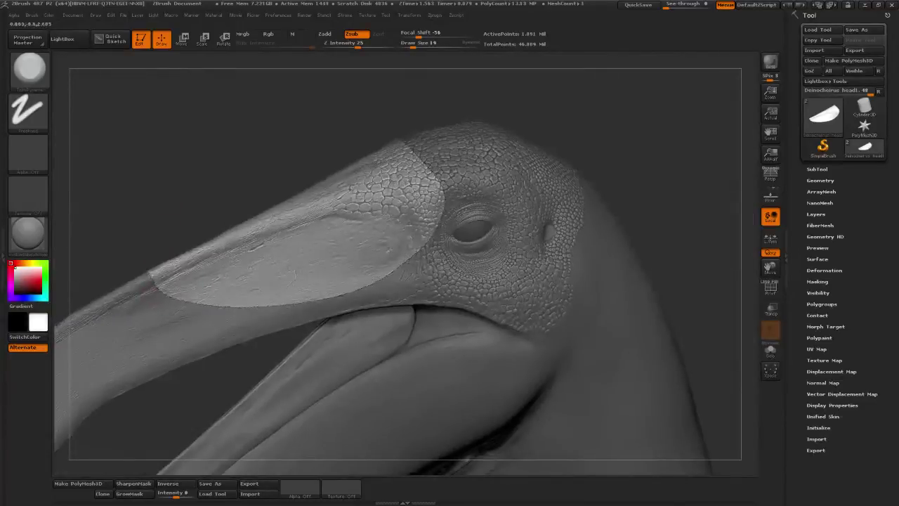
mouse_move(232, 144)
left_mouse_down()
mouse_move(437, 188)
mouse_move(435, 175)
left_mouse_up()
mouse_move(473, 148)
left_mouse_down("alt")
mouse_move(455, 211)
mouse_move(550, 275)
mouse_move(539, 250)
mouse_move(550, 224)
mouse_move(546, 168)
mouse_move(592, 177)
mouse_move(251, 231)
left_mouse_up("alt")
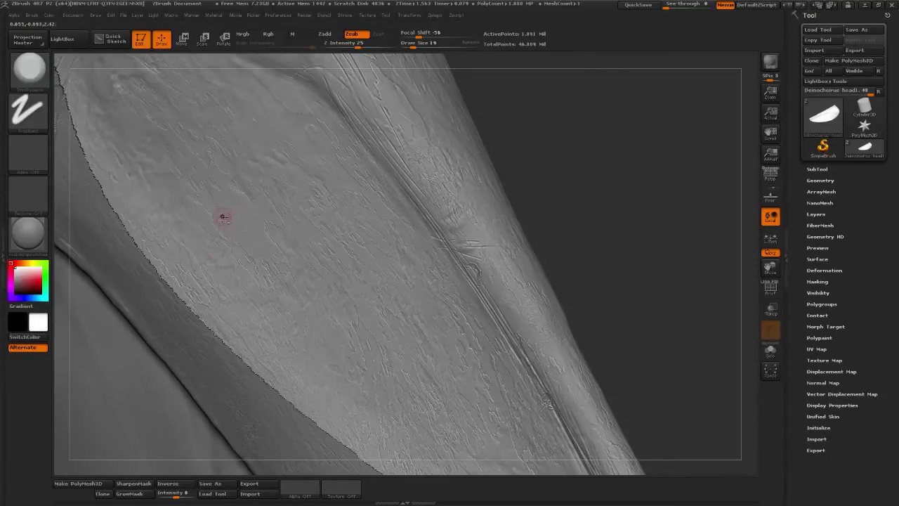
left_click_drag(561, 141, 395, 191)
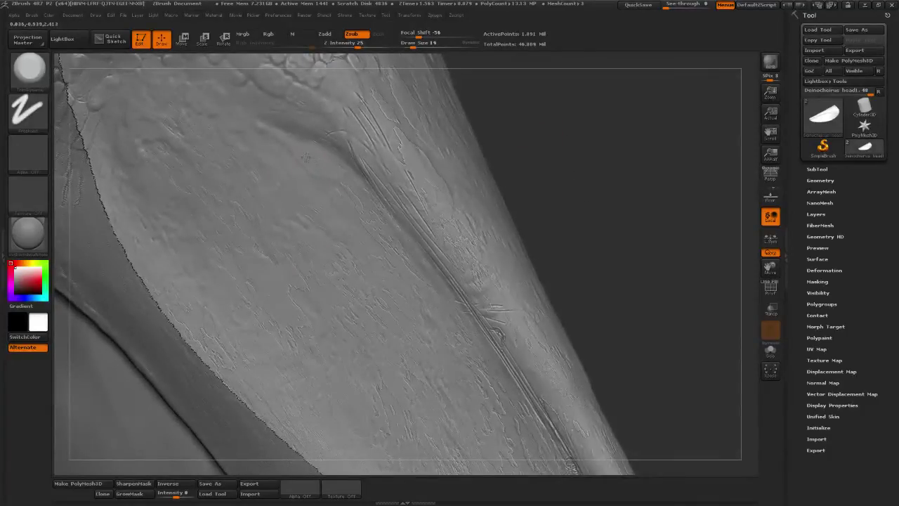
mouse_move(568, 213)
left_mouse_down()
mouse_move(560, 261)
mouse_move(550, 258)
left_mouse_up()
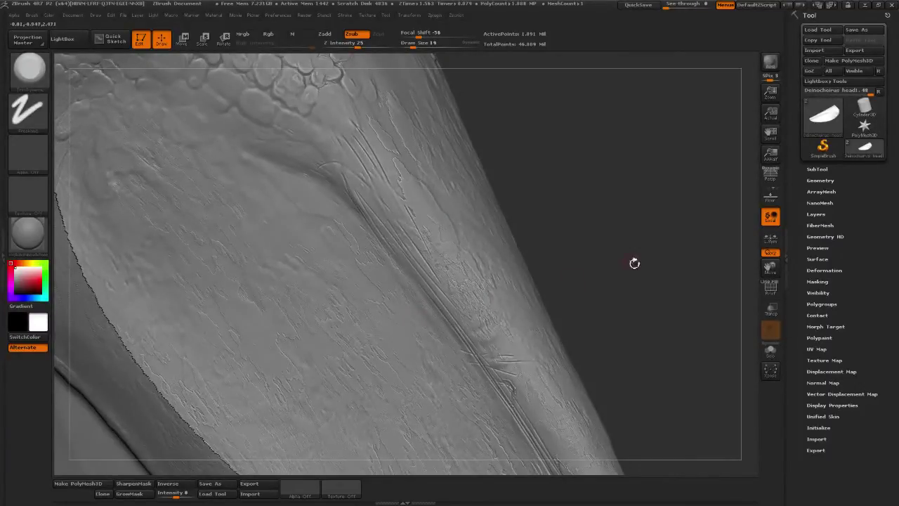
left_click_drag(635, 260, 307, 246)
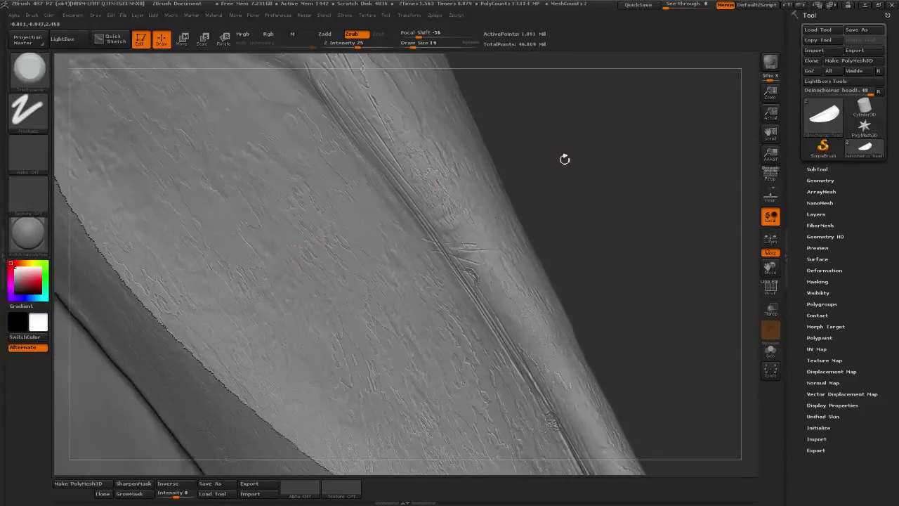
mouse_move(565, 198)
left_mouse_down()
mouse_move(626, 165)
mouse_move(220, 276)
left_mouse_up()
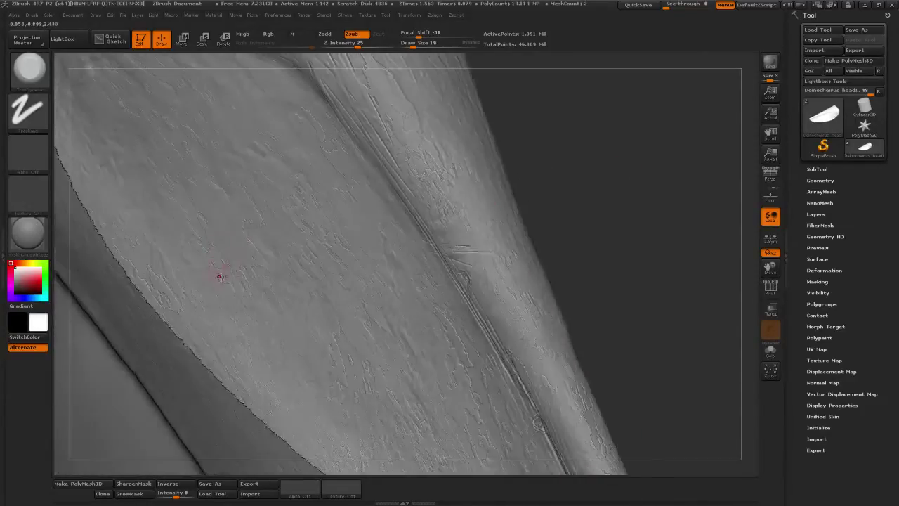
left_click(417, 46)
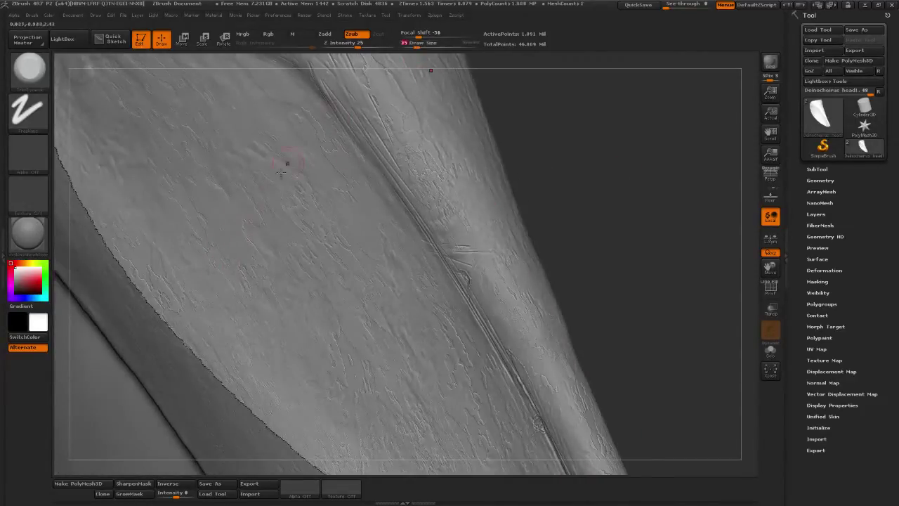
mouse_move(287, 162)
left_mouse_down()
mouse_move(220, 256)
mouse_move(207, 257)
left_mouse_up()
left_click_drag(411, 49, 409, 44)
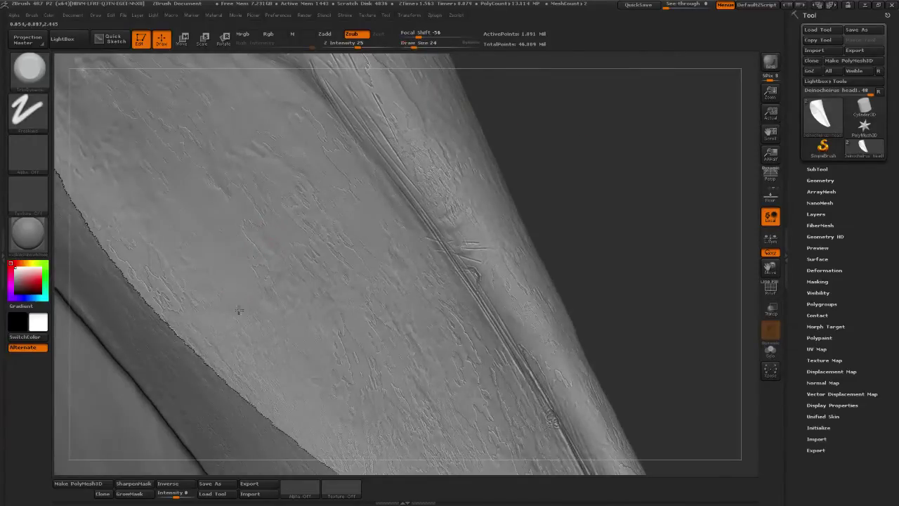
mouse_move(257, 304)
left_mouse_down()
mouse_move(261, 285)
mouse_move(243, 297)
left_mouse_up()
Build up skin folds on the lower opposite cheek with the clay tubes brush at Draw Size 15 and Z Intensity 14.
left_click_drag(575, 192, 644, 173)
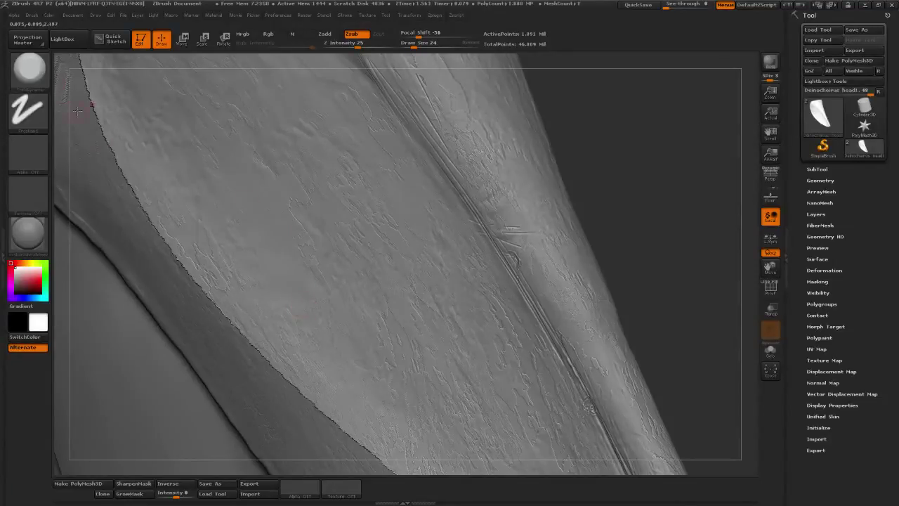
left_click(28, 70)
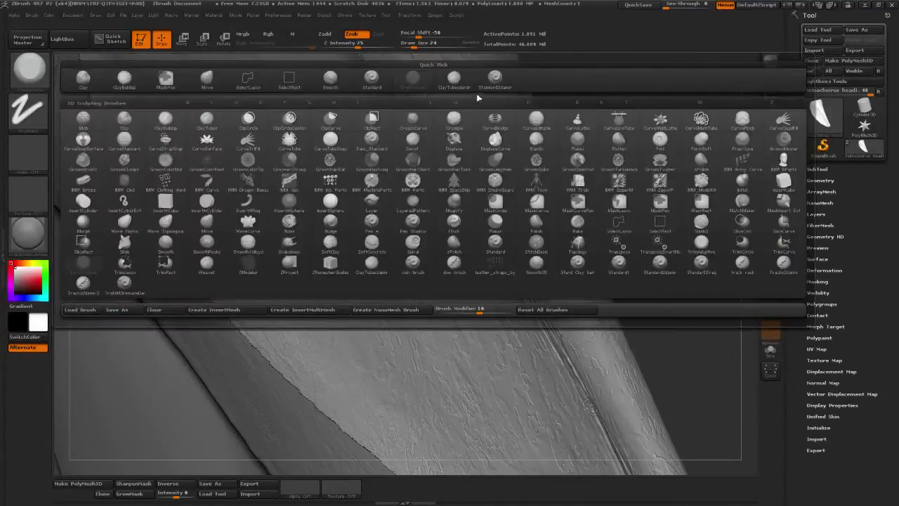
left_click(453, 77)
left_click(412, 48)
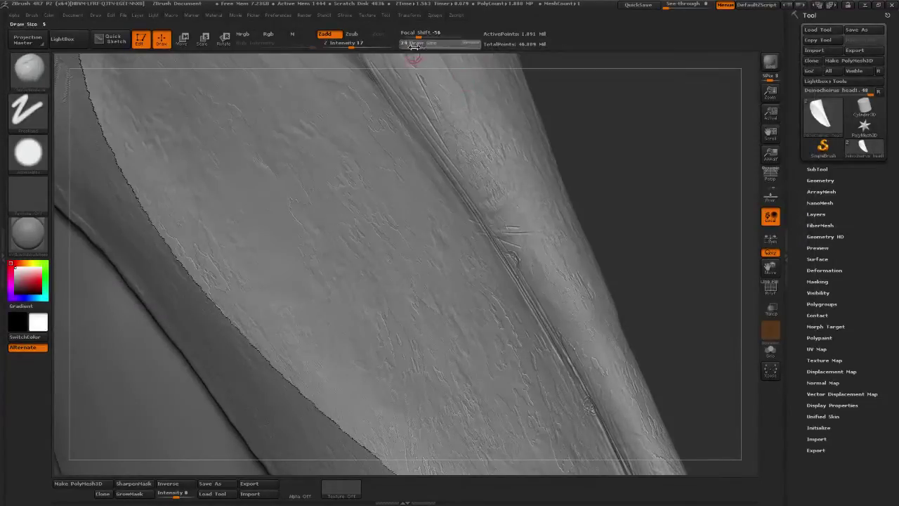
left_click(350, 47)
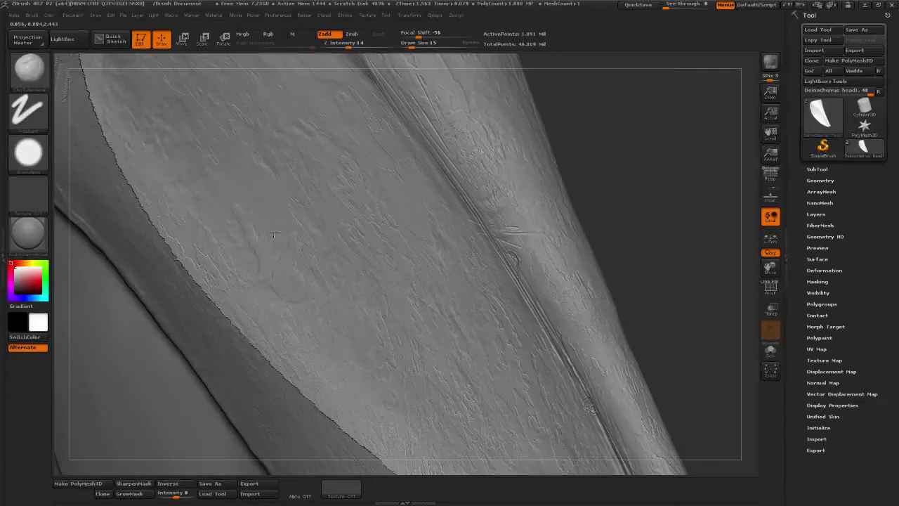
Flatten the built-up folds on the lower cheek with the TrimDynamic brush, ending at Draw Size 15.
key("b")
left_click(427, 78)
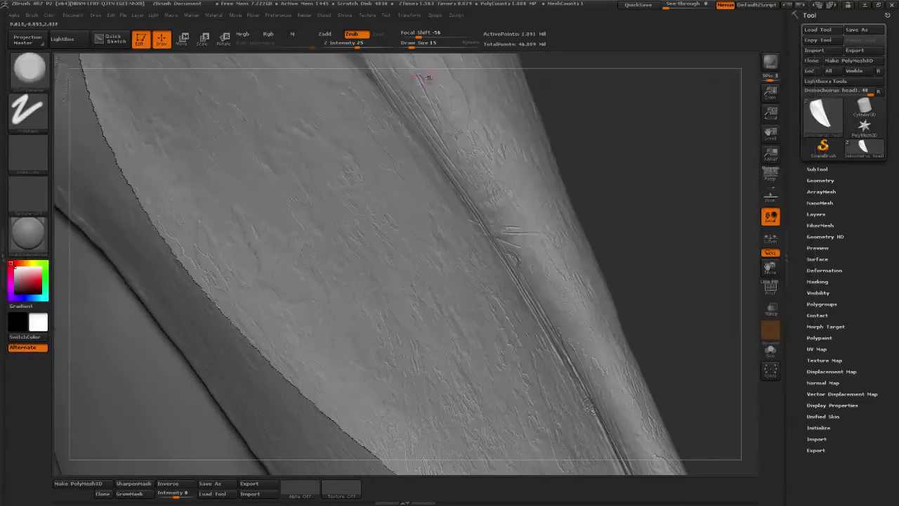
left_click(415, 44)
left_click(420, 44)
mouse_move(608, 179)
left_mouse_down()
mouse_move(648, 166)
mouse_move(446, 70)
left_mouse_up()
type("s")
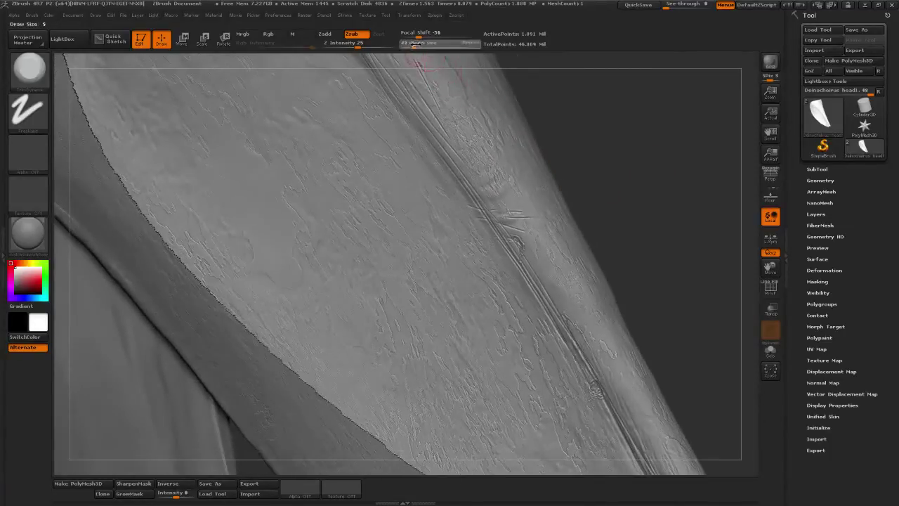
type("15")
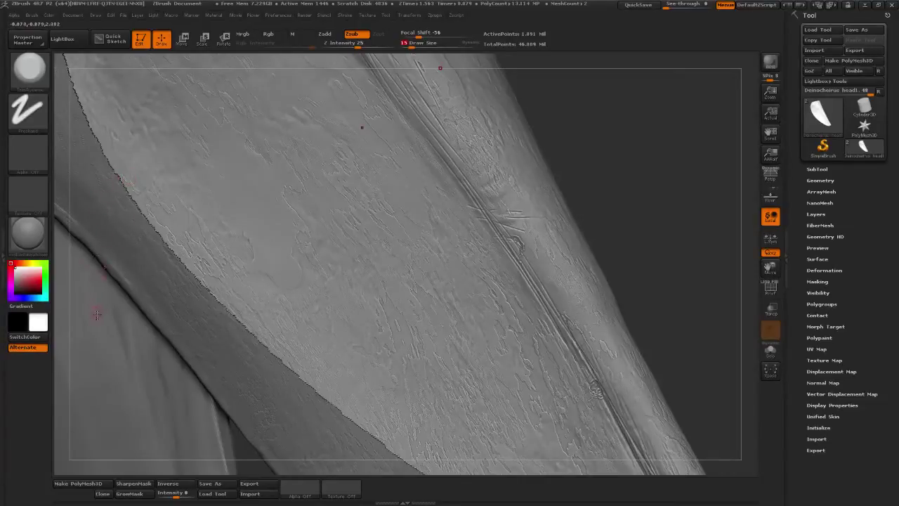
Sculpt a curved U-shaped skin fold on the lower cheek with the clay tubes brush, reducing Draw Size to 11.
left_click(21, 79)
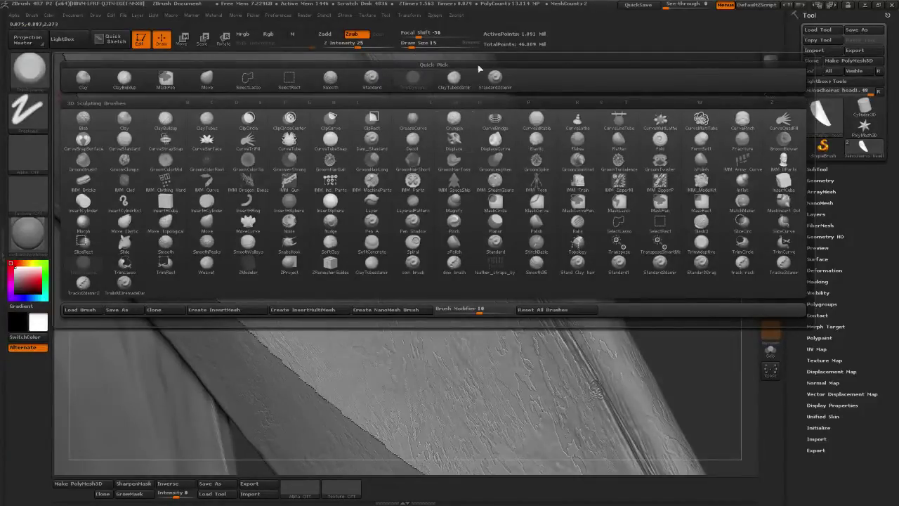
left_click(460, 86)
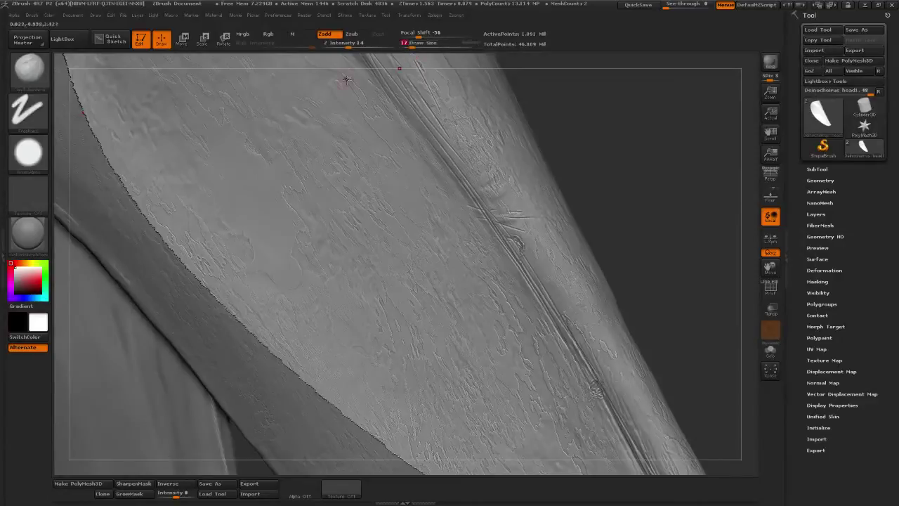
left_click_drag(411, 47, 413, 47)
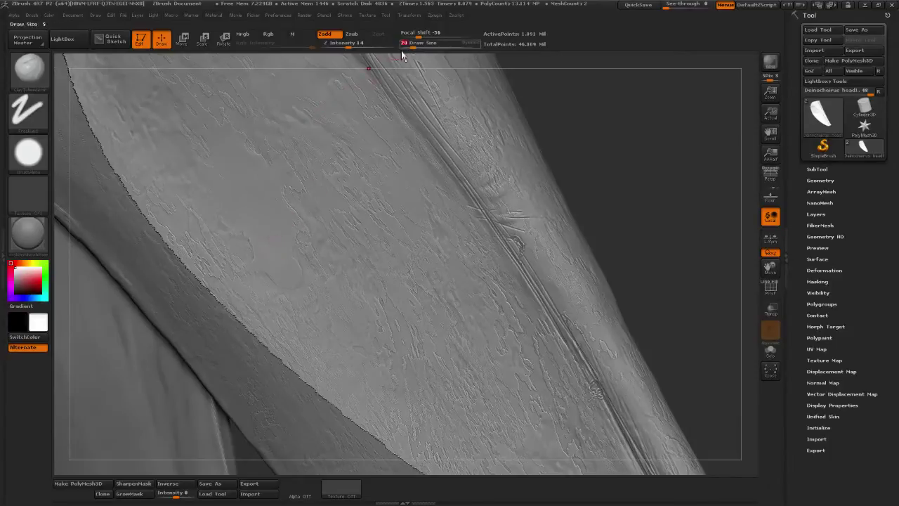
left_click_drag(412, 44, 405, 44)
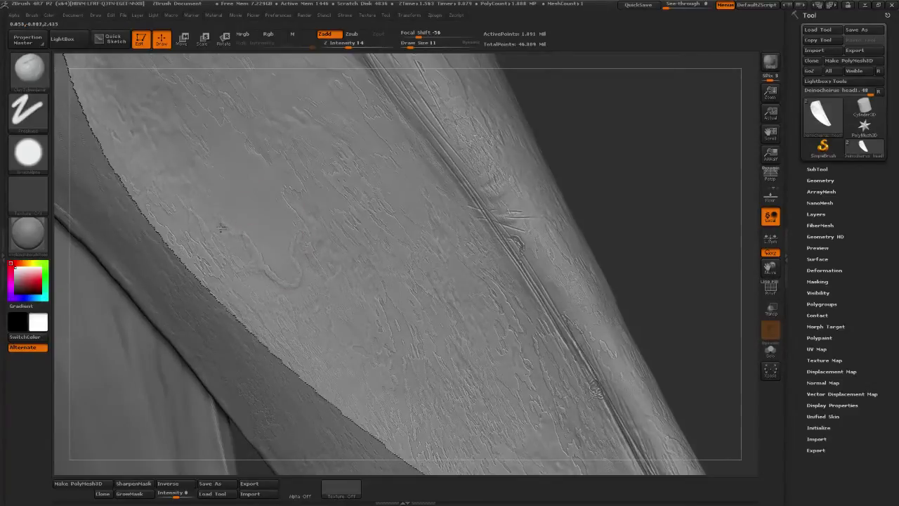
Flatten the skin around the U-shaped fold with the TrimDynamic brush at Draw Size 20.
left_click(28, 69)
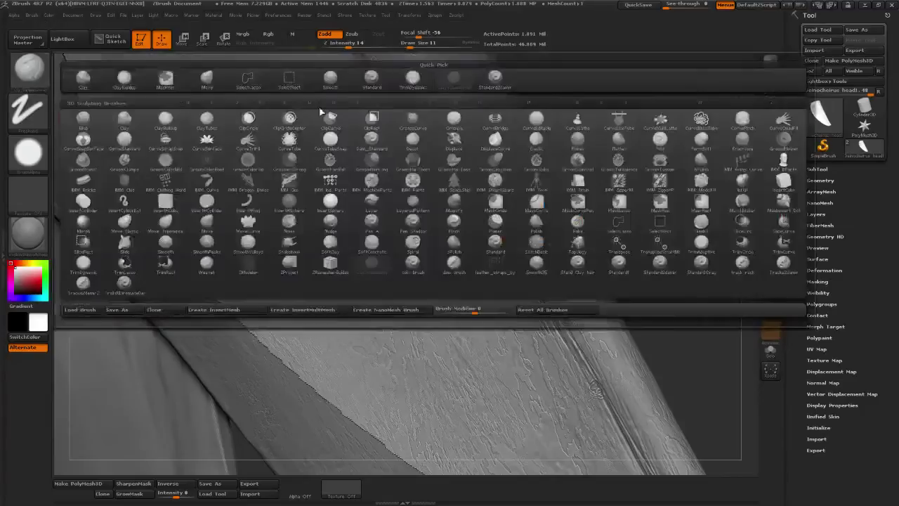
left_click(410, 79)
left_click_drag(604, 154, 592, 132)
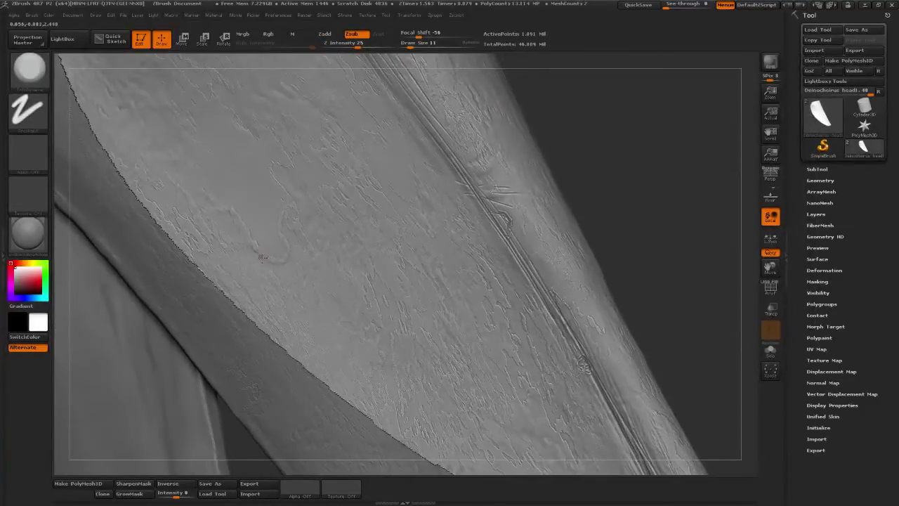
left_click(413, 46)
left_click(39, 74)
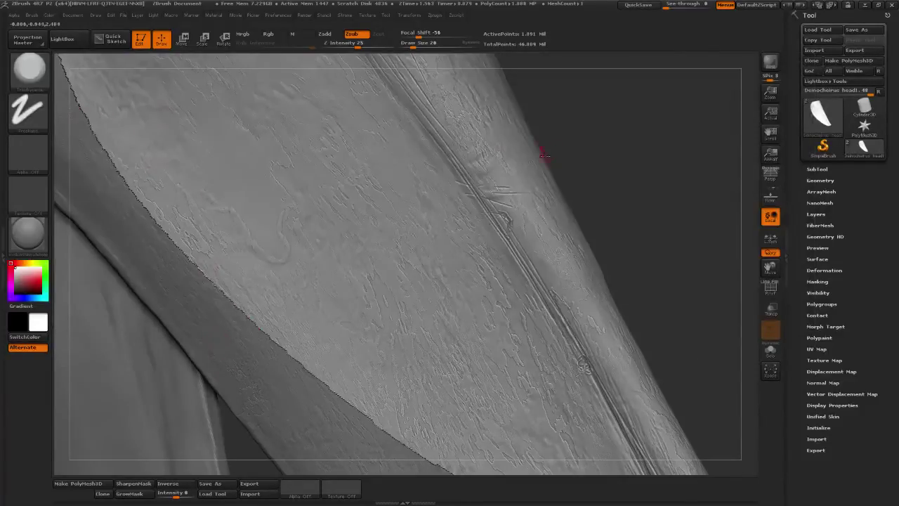
Smooth the fine wrinkles on the upper cheek along the groove beneath the snout ridge.
mouse_move(608, 134)
left_mouse_down()
mouse_move(561, 176)
mouse_move(599, 222)
left_mouse_up()
left_click_drag(385, 191, 366, 189, "shift")
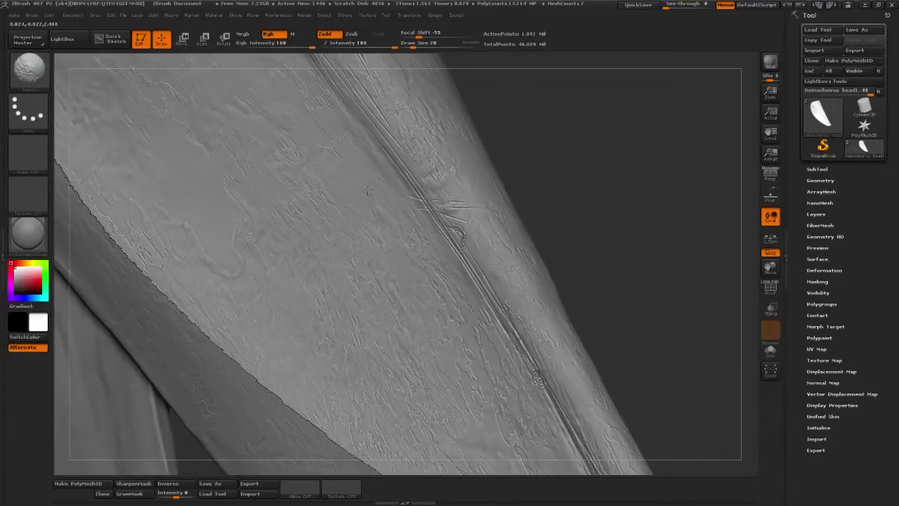
left_click_drag(580, 137, 570, 176)
mouse_move(343, 176)
left_mouse_down("shift")
mouse_move(325, 178)
mouse_move(315, 154)
left_mouse_up("shift")
left_click_drag(606, 160, 601, 204)
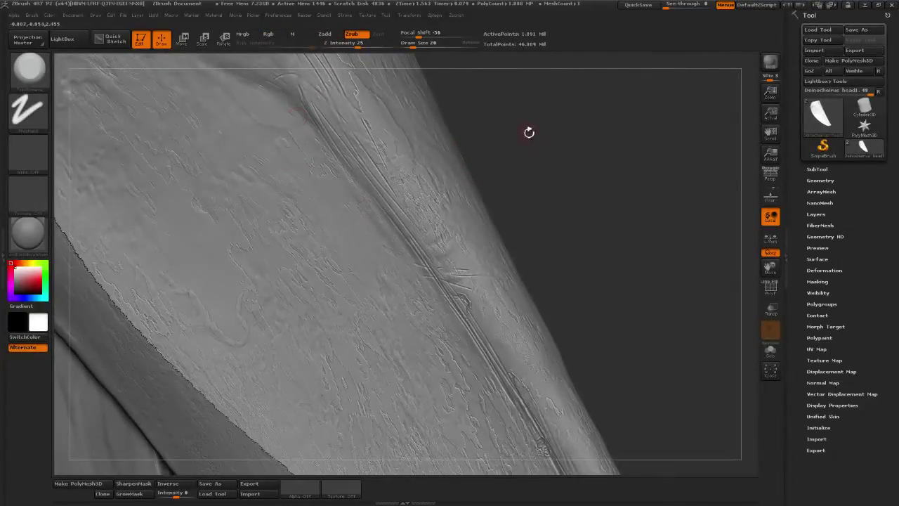
left_click_drag(565, 143, 602, 235, "alt")
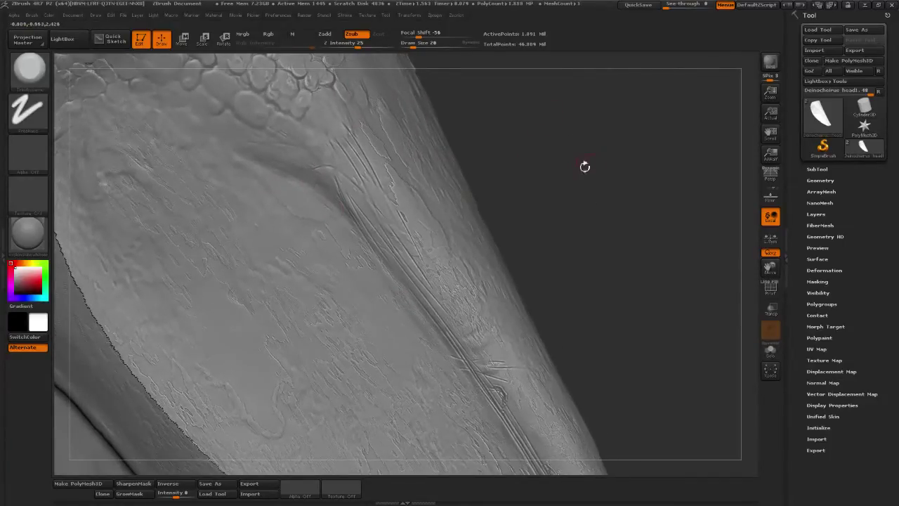
left_click(583, 167)
left_click_drag(567, 236, 583, 188, "alt")
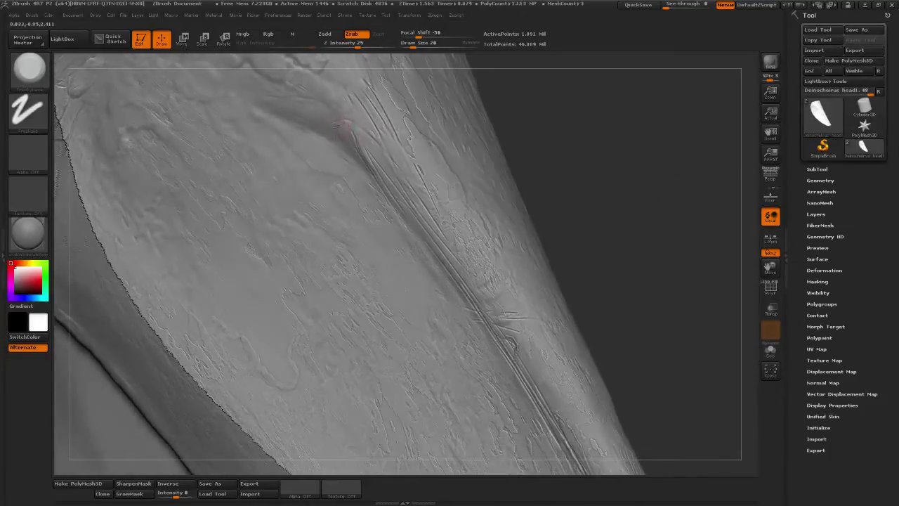
left_click_drag(580, 141, 603, 153)
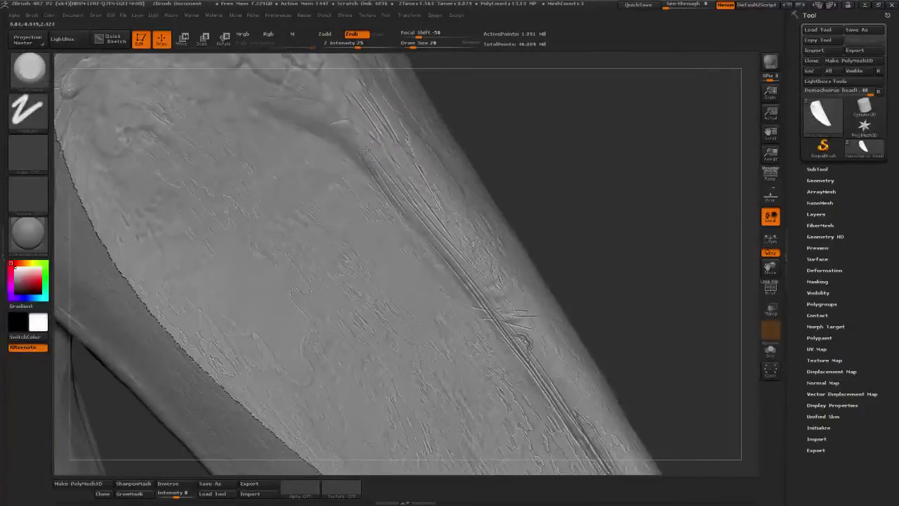
Smooth the skin at the upper end of the groove beneath the snout ridge.
left_click_drag(618, 175, 365, 150)
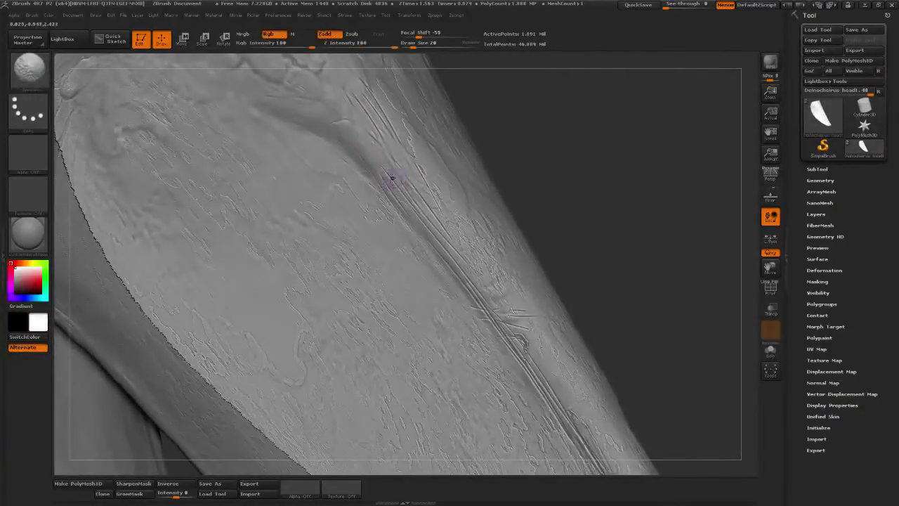
mouse_move(391, 178)
left_mouse_down("shift")
mouse_move(391, 199)
mouse_move(406, 194)
left_mouse_up("shift")
left_click_drag(369, 164, 373, 143, "shift")
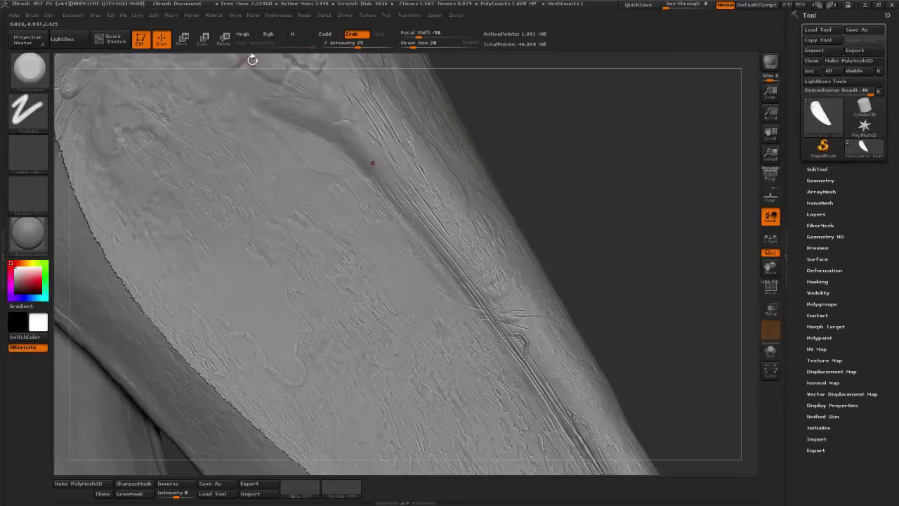
Sculpt elongated scales at the upper end of the groove with the clay tubes brush at Draw Size 15.
left_click(25, 83)
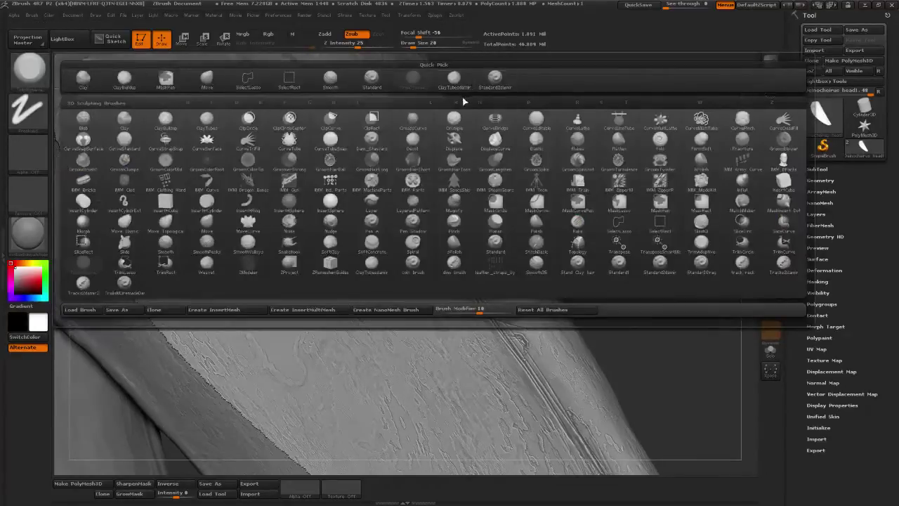
left_click(453, 78)
left_click_drag(415, 48, 412, 48)
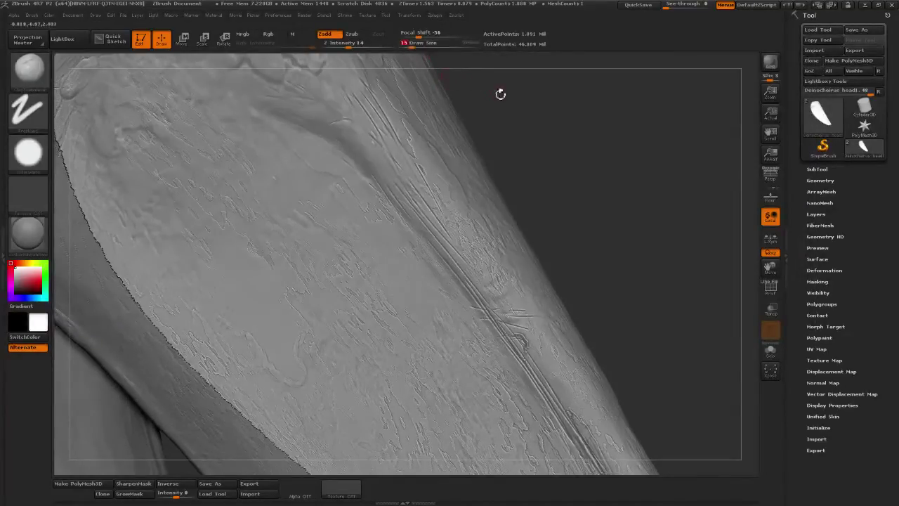
mouse_move(527, 102)
left_mouse_down("alt")
mouse_move(504, 143)
mouse_move(335, 181)
left_mouse_up("alt")
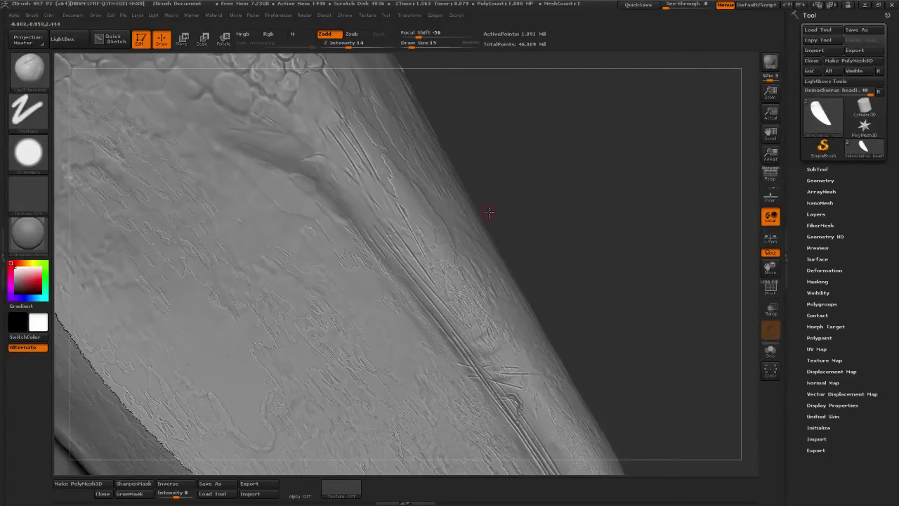
left_click_drag(601, 148, 621, 160)
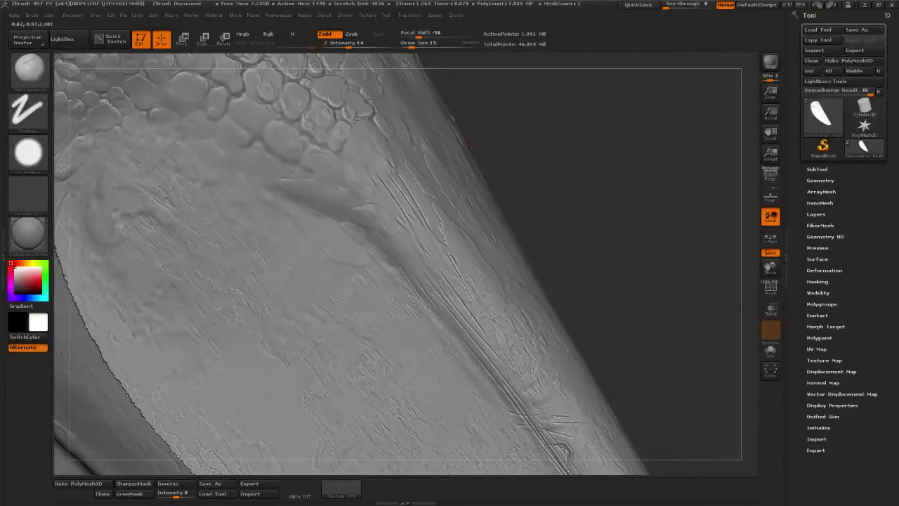
right_click_drag(318, 158, 301, 175, "ctrl")
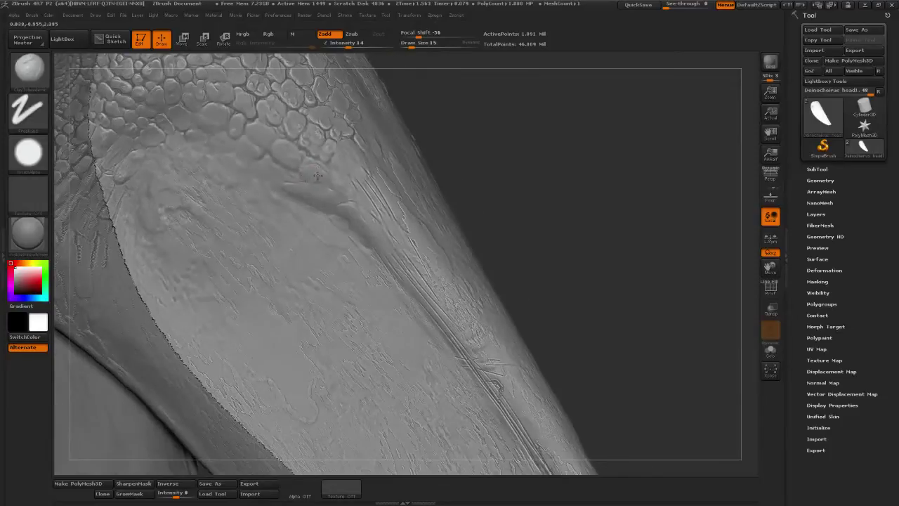
mouse_move(554, 162)
left_mouse_down("alt")
mouse_move(574, 142)
mouse_move(593, 169)
left_mouse_up("alt")
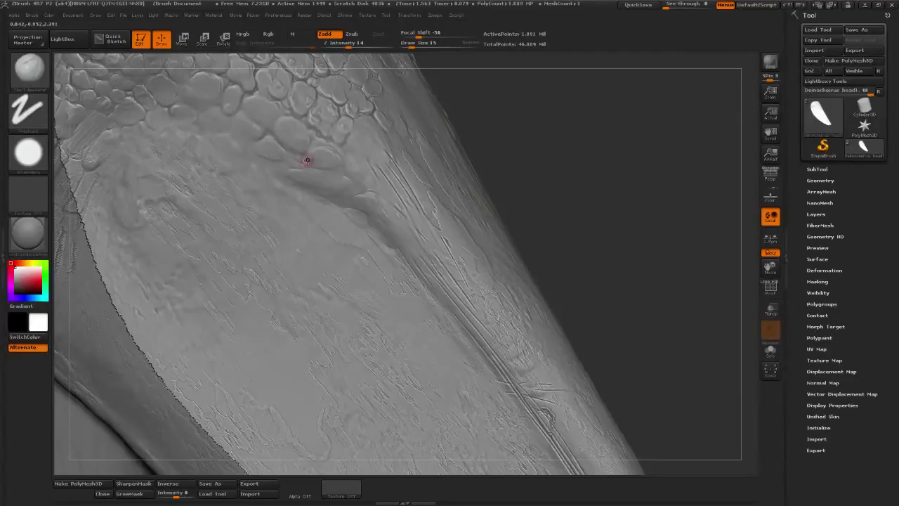
right_click_drag(559, 151, 491, 162)
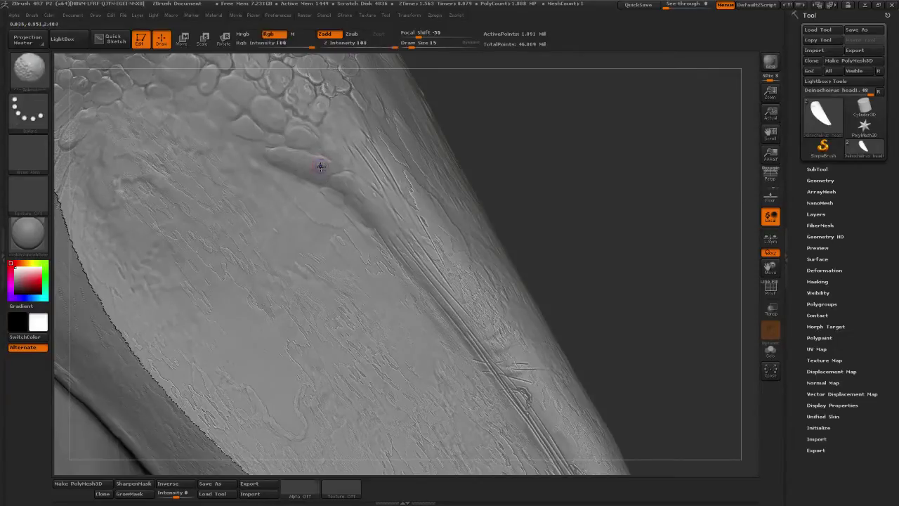
Extend the clay tubes scales along the lower edge of the scaled patch toward the eye, smoothing their transition into the cheek.
left_click_drag(573, 180, 541, 166)
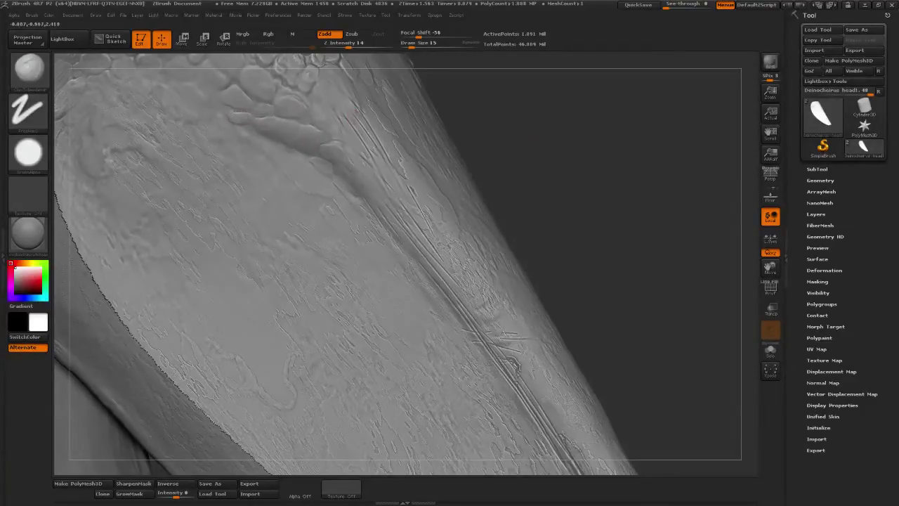
left_click_drag(489, 132, 455, 205, "alt")
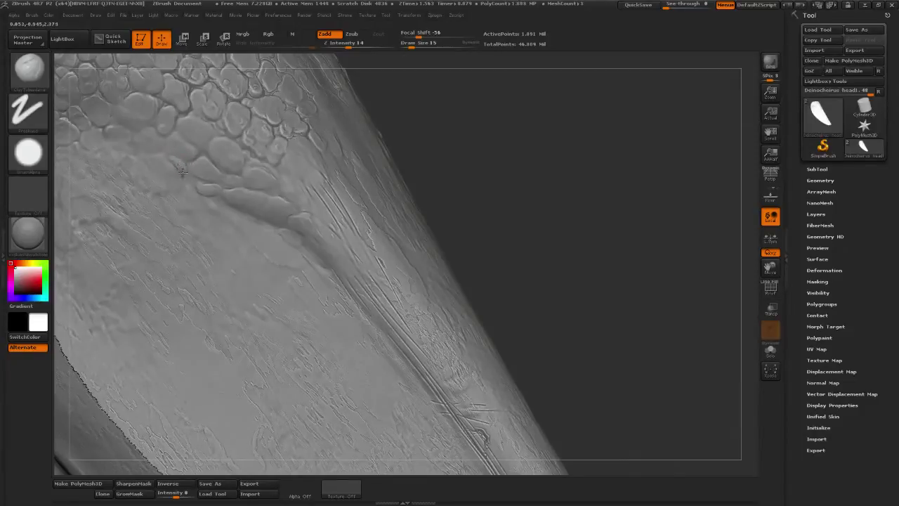
left_click_drag(182, 172, 176, 160)
mouse_move(480, 163)
left_mouse_down("alt")
mouse_move(487, 137)
mouse_move(522, 139)
left_mouse_up("alt")
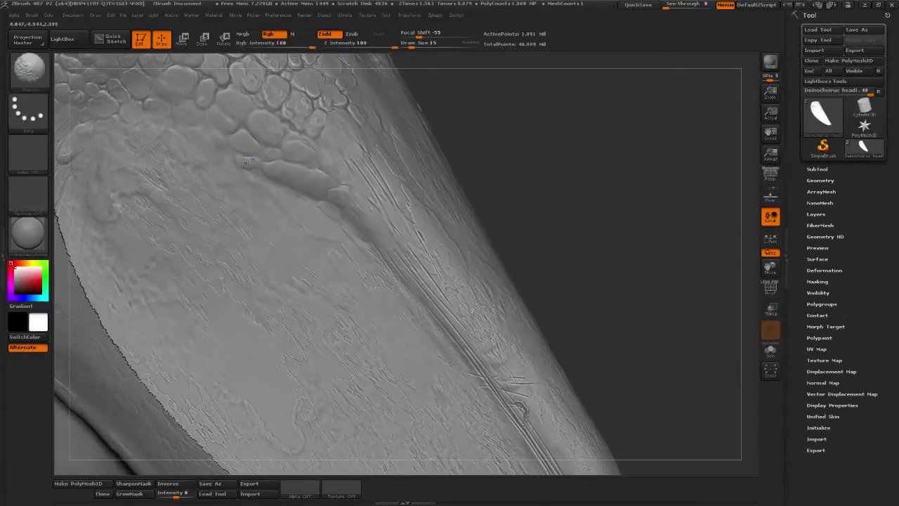
mouse_move(482, 114)
left_mouse_down("alt")
mouse_move(503, 118)
mouse_move(186, 140)
left_mouse_up("alt")
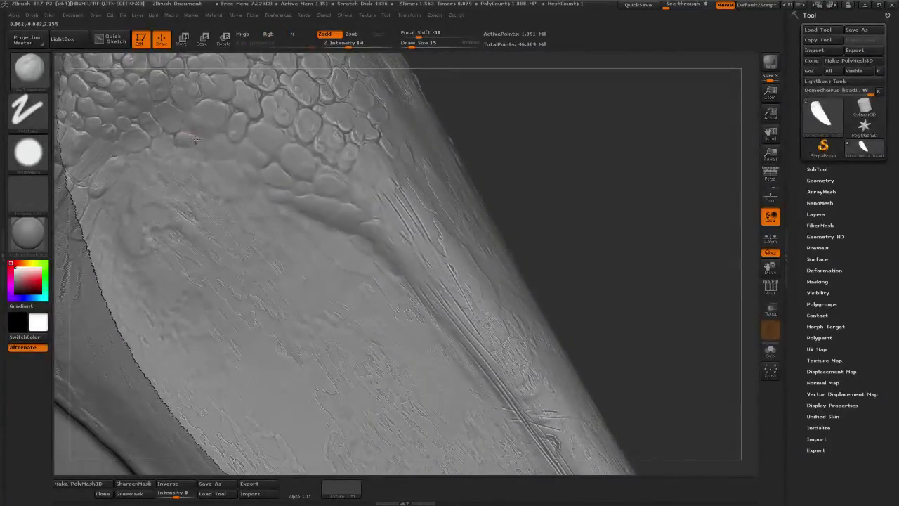
left_click_drag(596, 150, 603, 205, "alt")
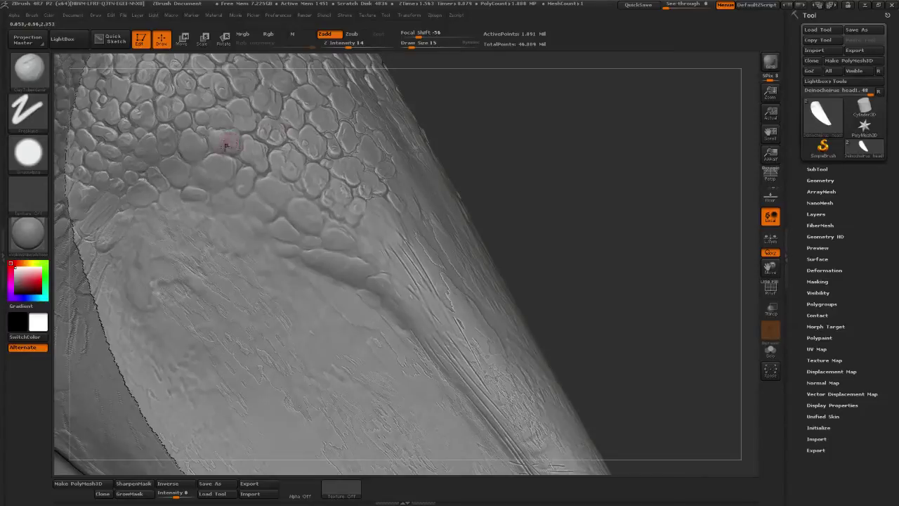
Smooth the rough surfaces of the larger scales in the patch above the cheek.
mouse_move(231, 140)
left_mouse_down("shift")
mouse_move(218, 145)
mouse_move(249, 148)
left_mouse_up("shift")
left_click_drag(507, 127, 479, 129)
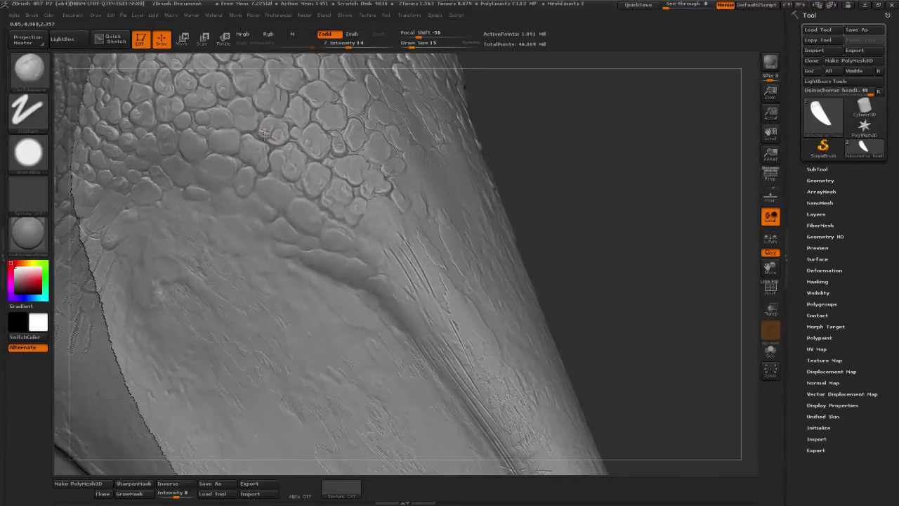
key("b")
key("s")
key("t")
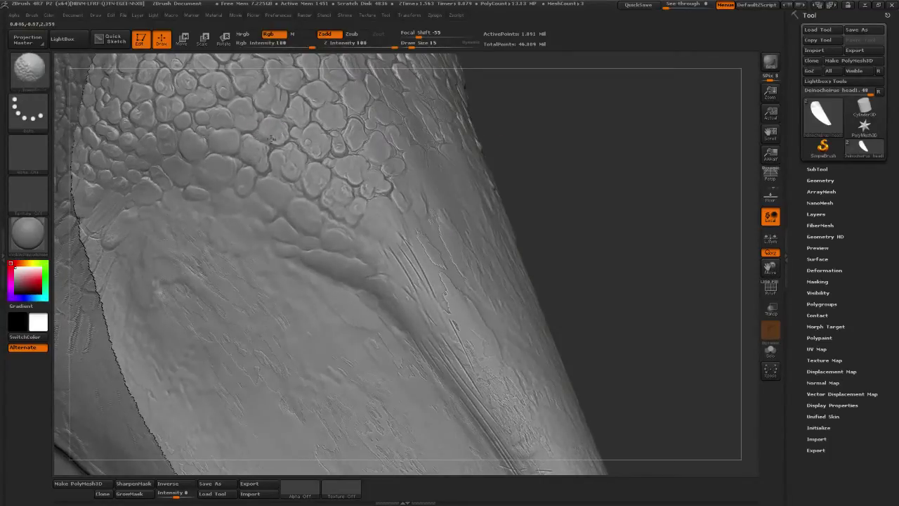
key("b")
key("c")
key("l")
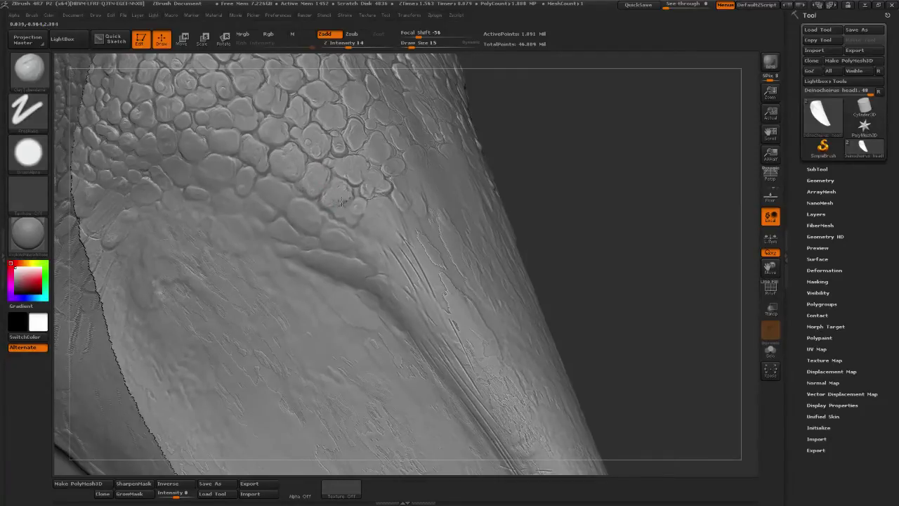
Refine the scales and folds where the scaled patch meets the groove with the clay tubes brush.
left_click_drag(592, 167, 574, 150)
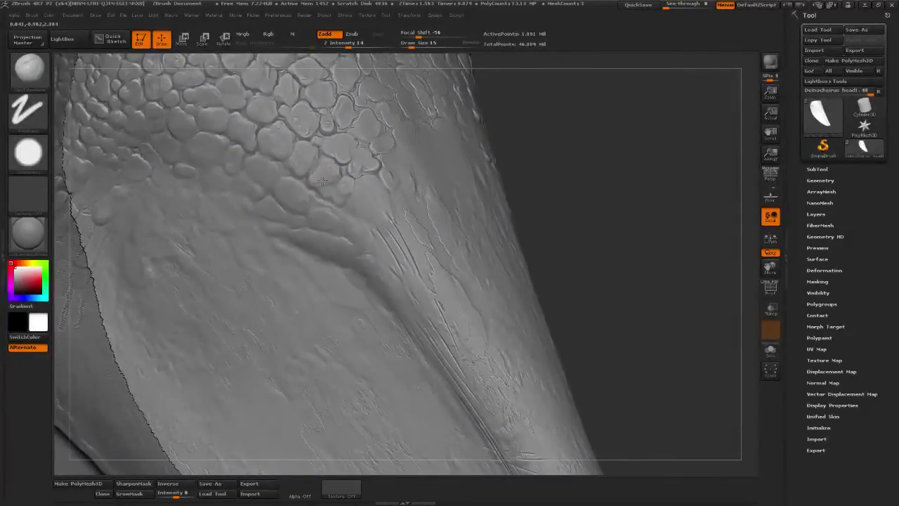
left_click_drag(322, 180, 337, 192)
left_click_drag(291, 229, 336, 225)
mouse_move(631, 167)
left_mouse_down()
mouse_move(646, 200)
mouse_move(654, 193)
mouse_move(641, 171)
mouse_move(648, 176)
left_mouse_up()
left_click_drag(164, 256, 183, 248)
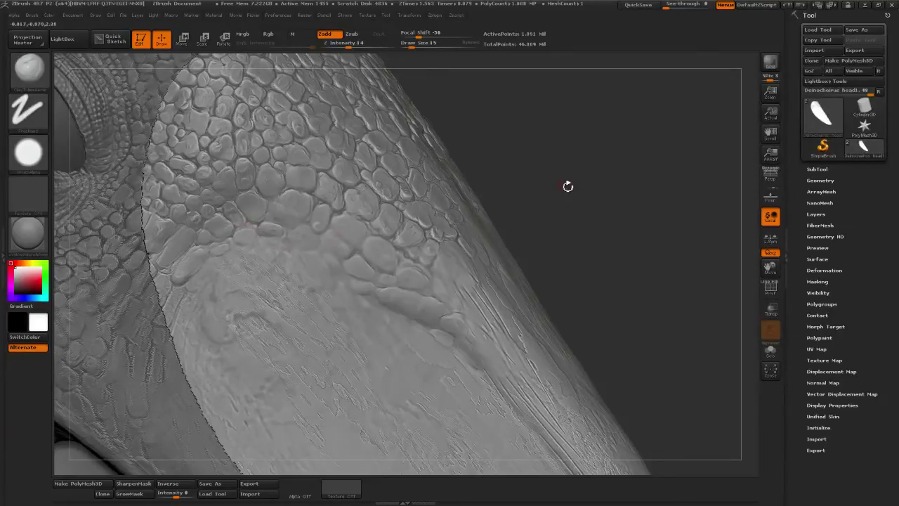
Add small rounded scales along the border between the scaled patch and the bare cheek near the eye.
left_click_drag(540, 186, 519, 191)
left_click_drag(413, 200, 246, 237)
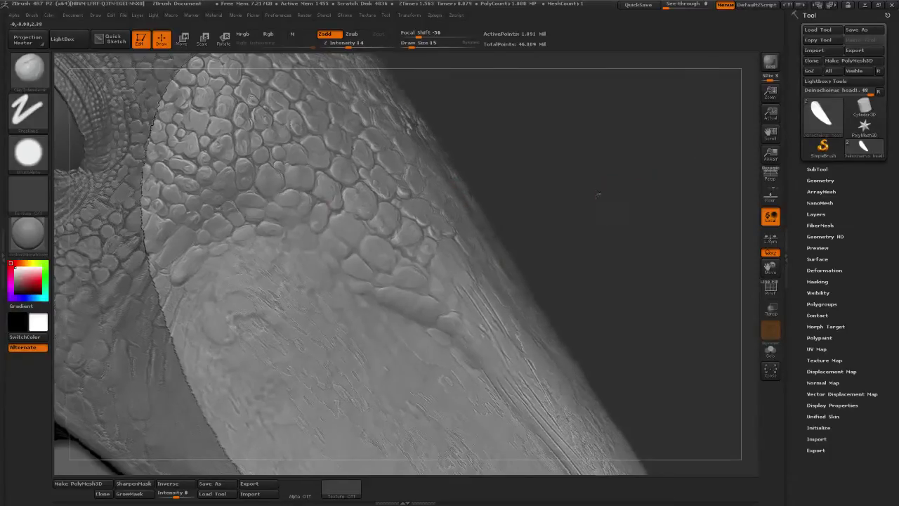
left_click_drag(588, 171, 573, 167, "alt")
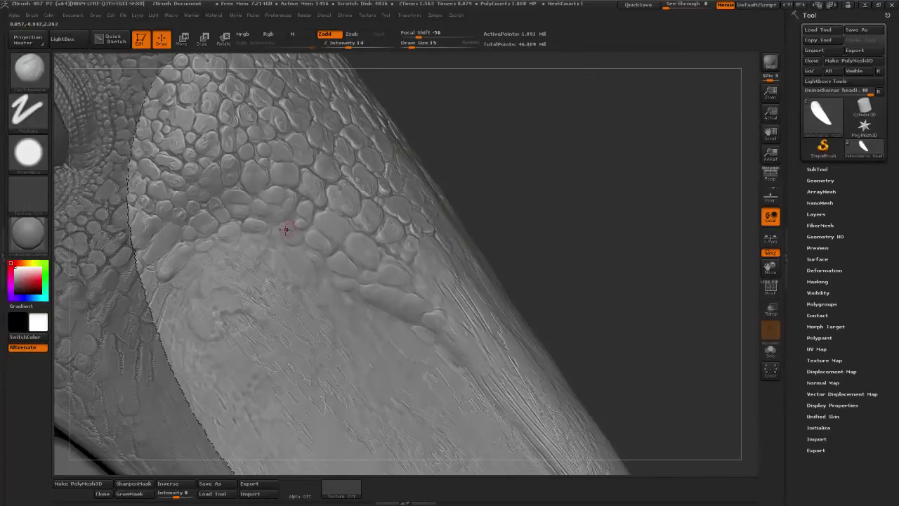
left_click_drag(281, 230, 290, 240)
Build up skin folds on the opposite cheek with the clay tubes brush and flatten them with TrimDynamic at Draw Size 42.
mouse_move(575, 212)
left_mouse_down("alt")
mouse_move(487, 209)
mouse_move(564, 166)
left_mouse_up("alt")
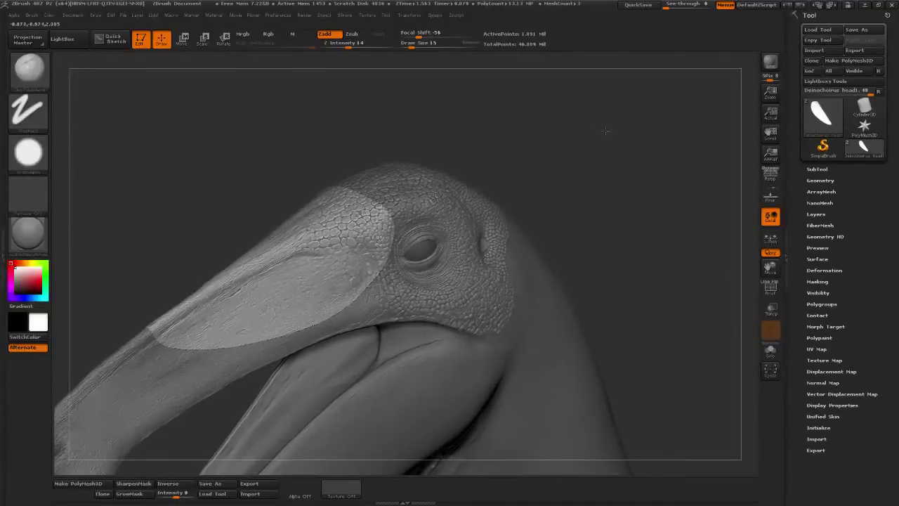
left_click_drag(606, 132, 632, 183, "alt")
left_click_drag(254, 206, 223, 209)
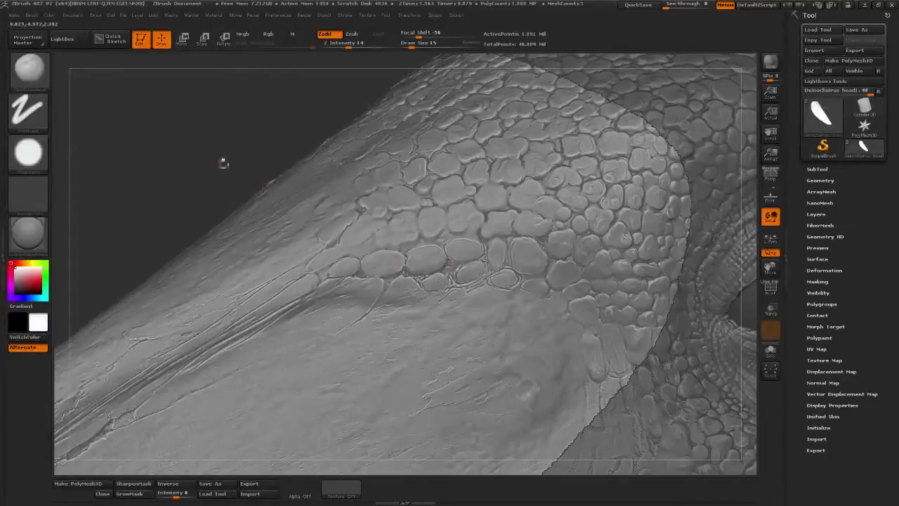
left_click_drag(223, 162, 155, 131)
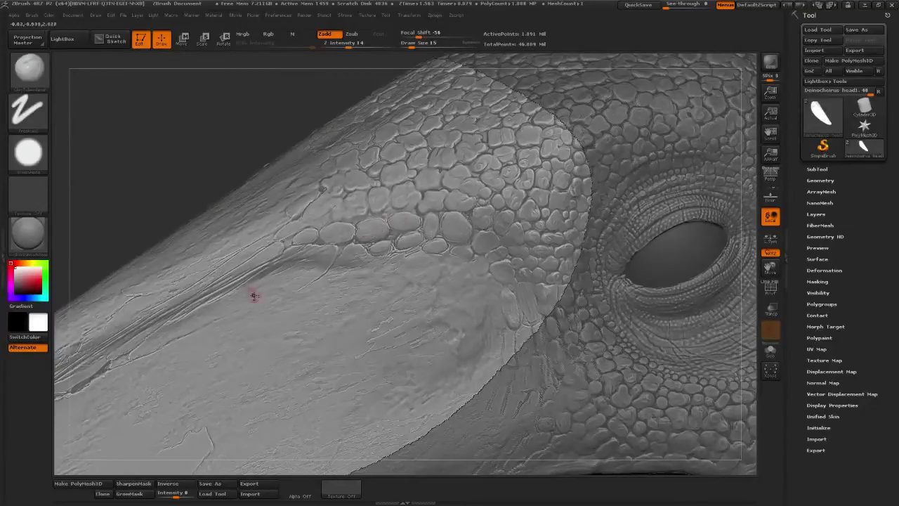
right_click_drag(366, 254, 422, 302, "ctrl")
left_click_drag(167, 139, 143, 105)
mouse_move(142, 104)
right_mouse_down()
mouse_move(165, 110)
mouse_move(117, 140)
mouse_move(132, 127)
mouse_move(130, 105)
right_mouse_up()
left_click_drag(130, 105, 119, 99)
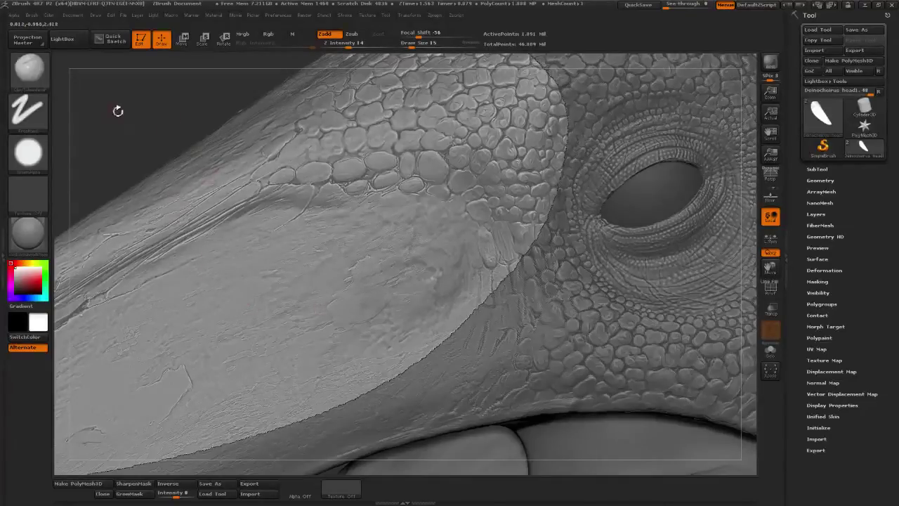
left_click(28, 68)
left_click(415, 87)
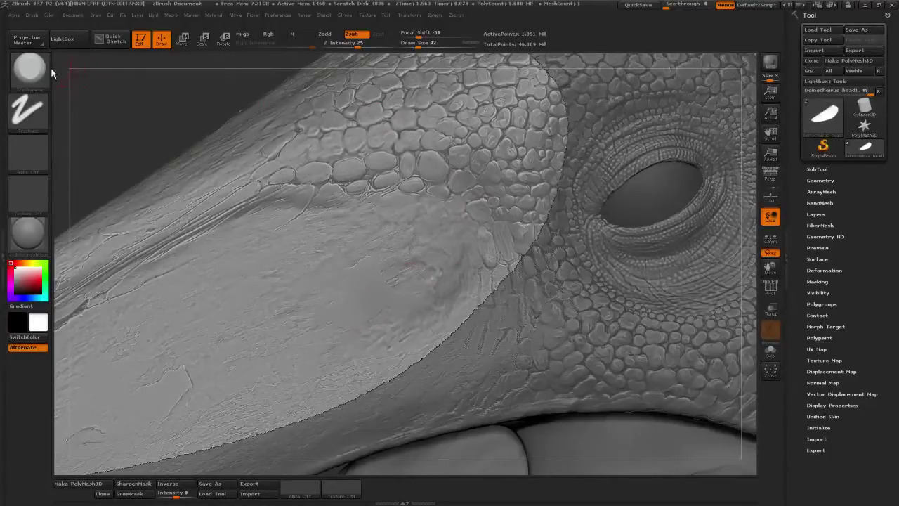
Try a textured Standard brush stroke on the cheek in front of the eye at Z Intensity 11, and undo it.
key("b")
left_click(372, 117)
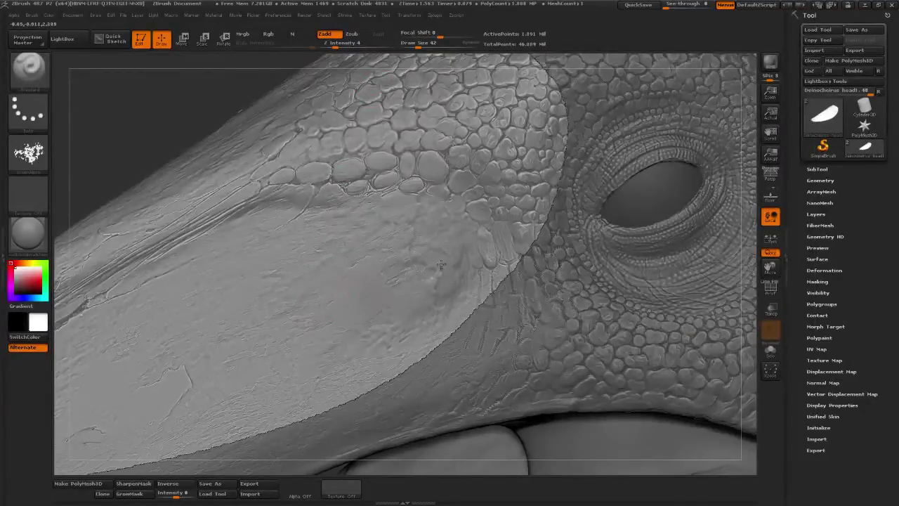
left_click_drag(351, 287, 407, 265)
mouse_move(567, 138)
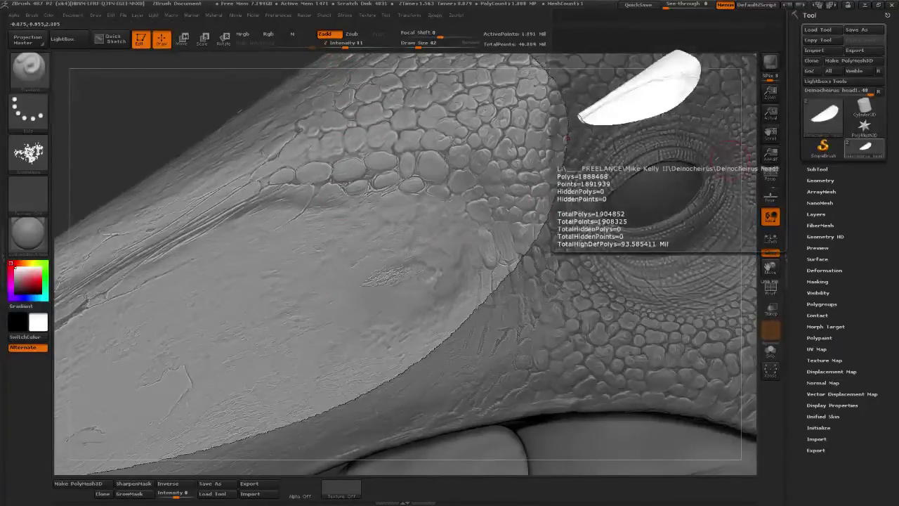
key("ctrl+z")
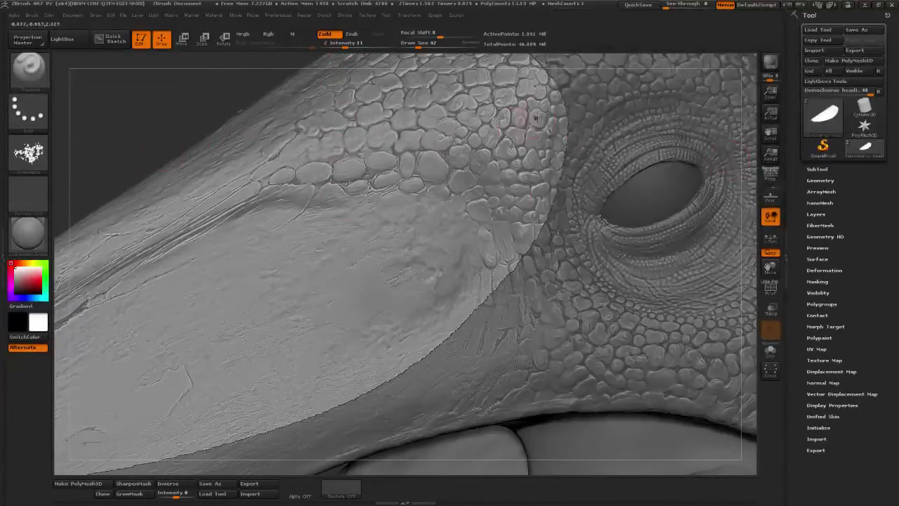
Try the textured stroke on the cheek again at Z Intensity 5 and Draw Size 82, and undo it.
left_click_drag(366, 46, 359, 47)
left_click_drag(417, 45, 424, 46)
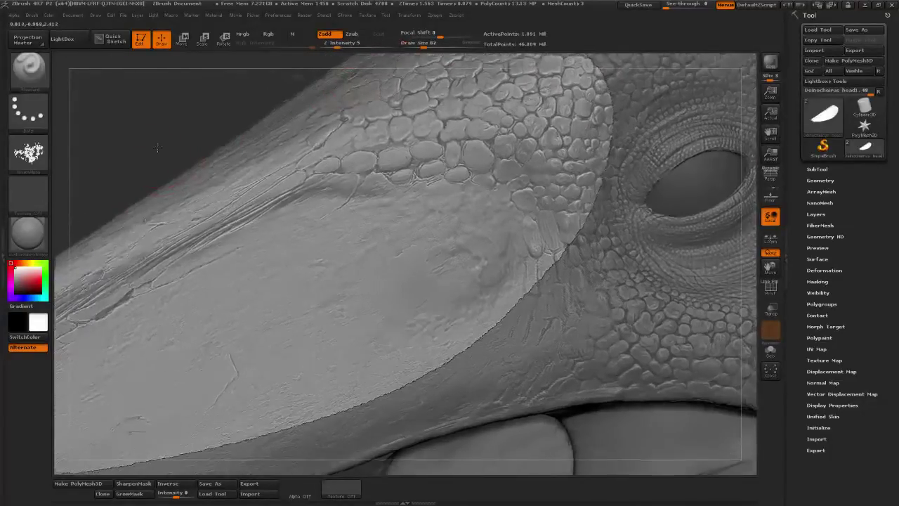
left_click_drag(161, 151, 198, 175)
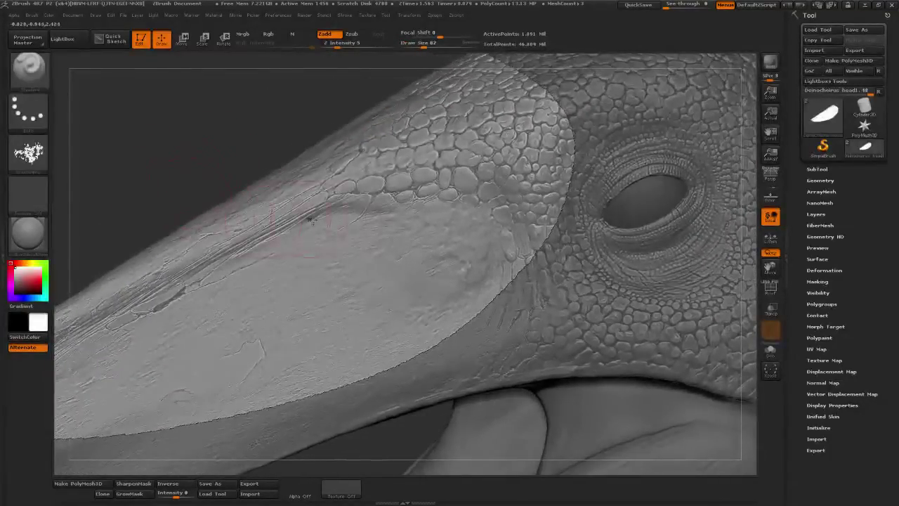
left_click_drag(387, 287, 344, 315)
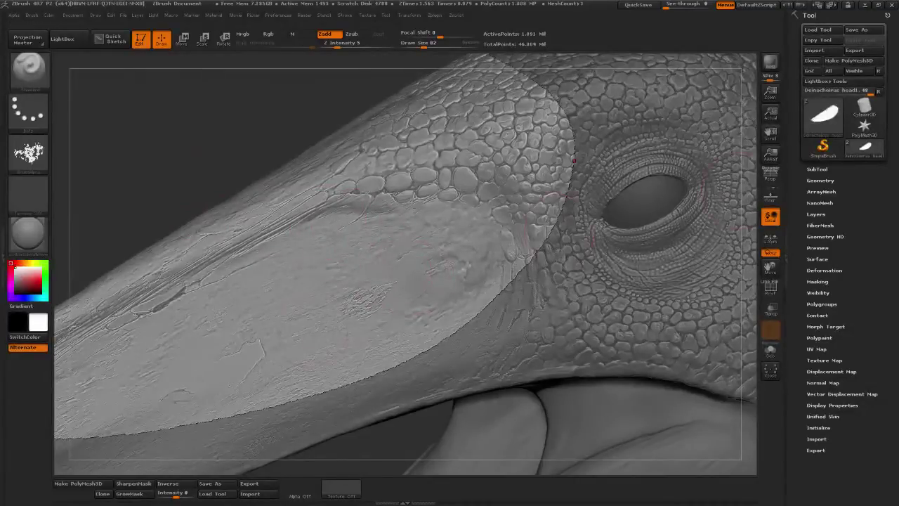
key("ctrl+z")
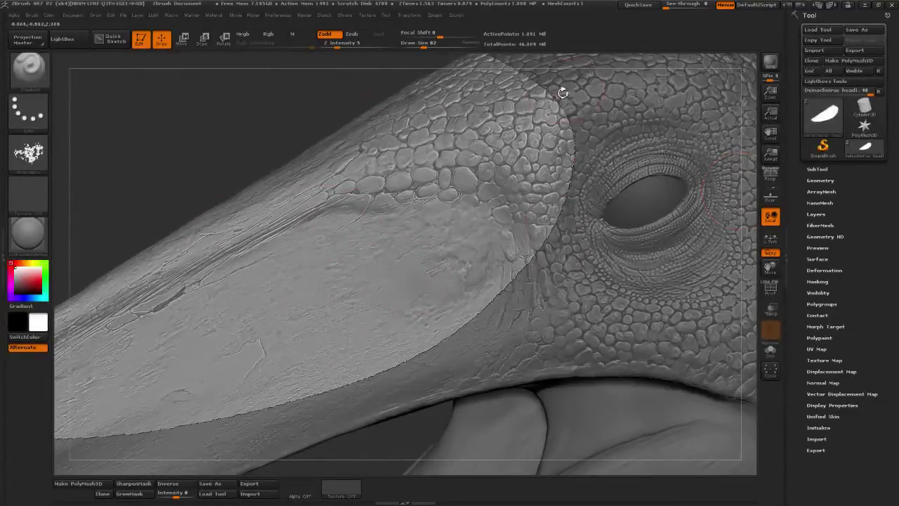
Apply a faint textured Standard brush pass to the cheek in front of the eye at Z Intensity 3.
left_click(334, 46)
left_click(425, 44)
key("shift")
key("b")
key("s")
key("t")
Sculpt and smooth small scales beneath the row of large scales with the ClayTubesdamir brush at Draw Size 14.
left_click_drag(425, 45, 410, 45)
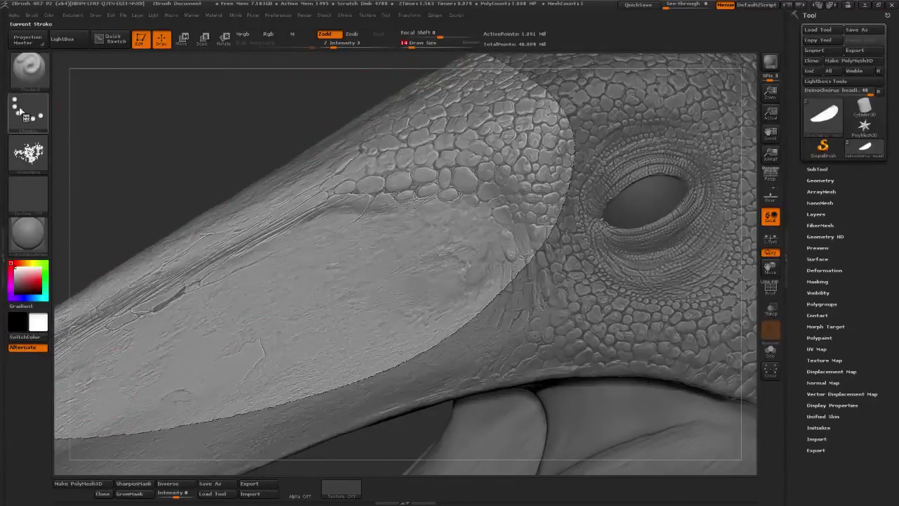
left_click(30, 71)
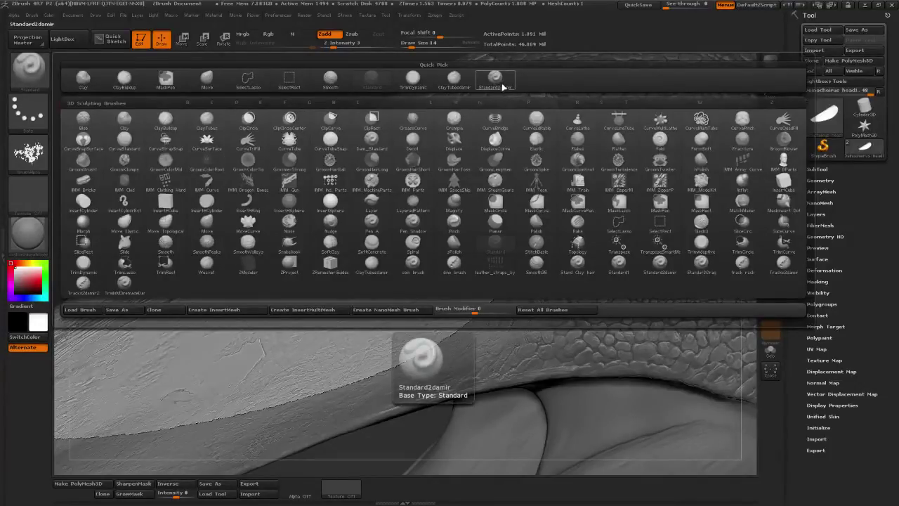
left_click(453, 82)
left_click_drag(171, 193, 239, 134, "alt")
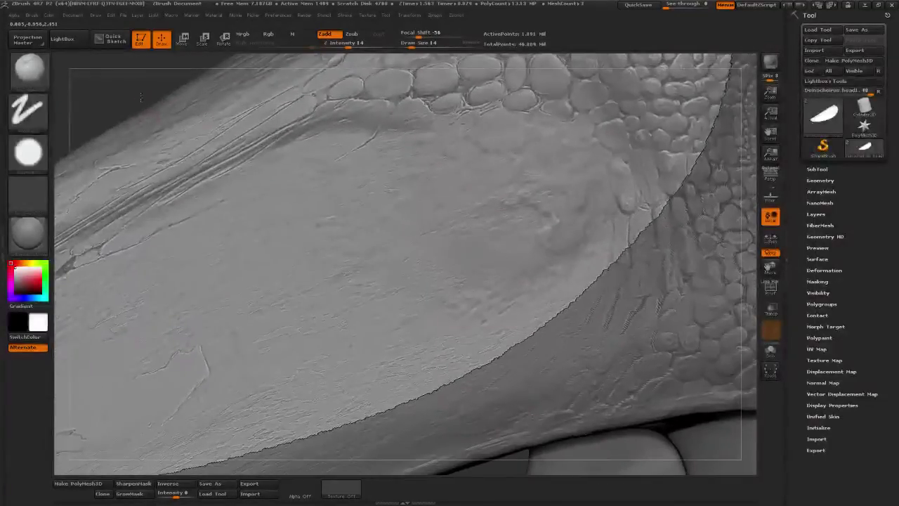
right_click_drag(359, 120, 366, 180, "alt")
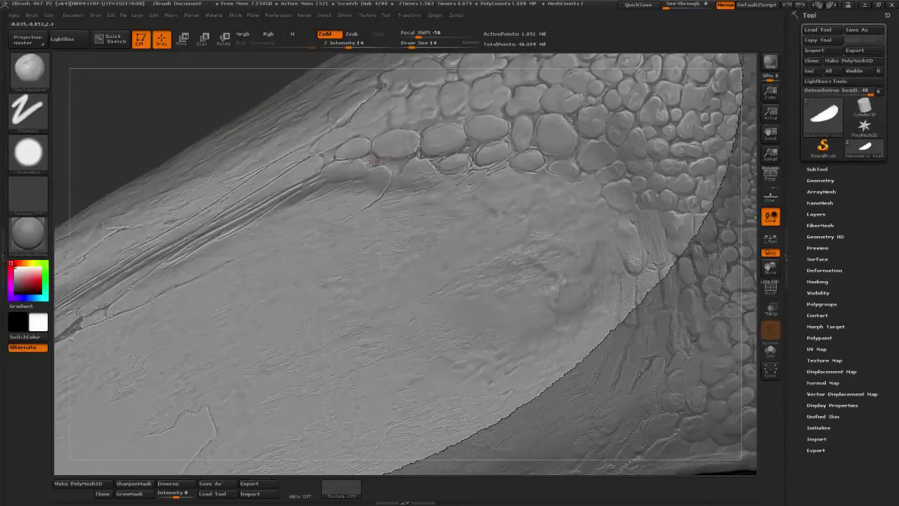
key("shift")
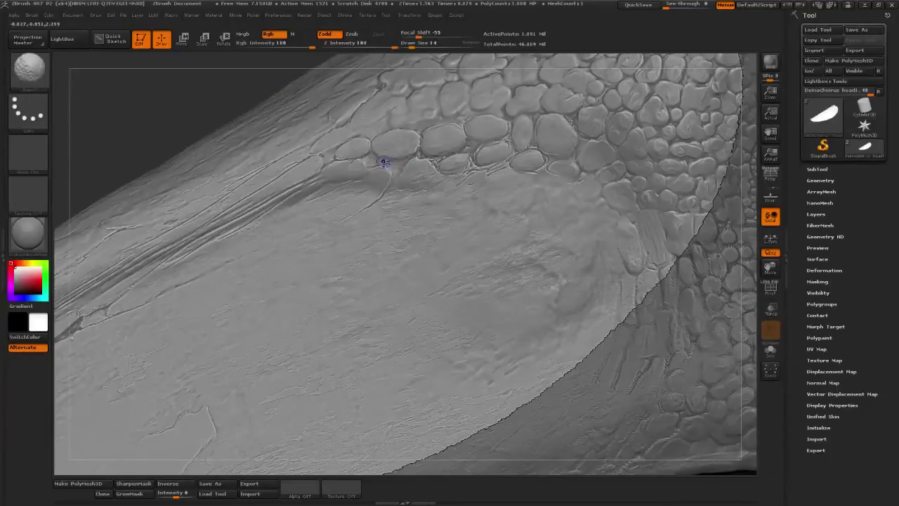
key("shift")
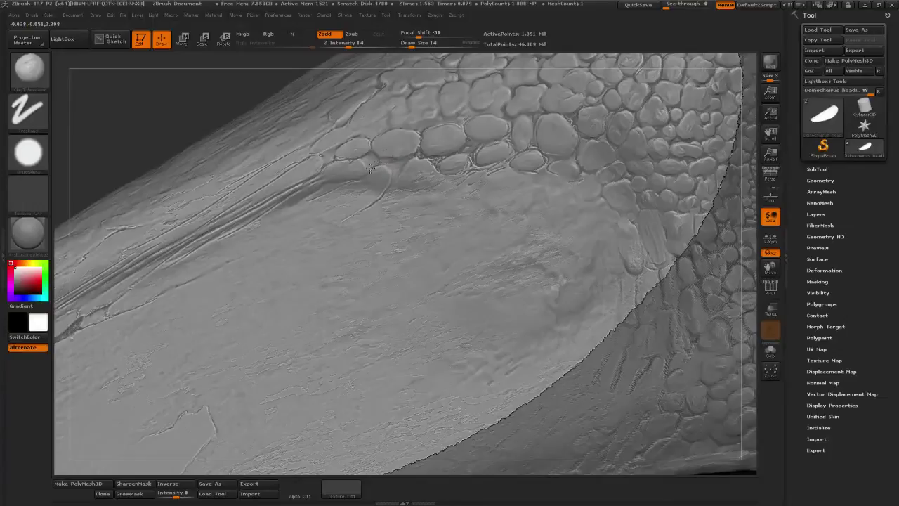
left_click_drag(377, 153, 408, 151)
key("shift")
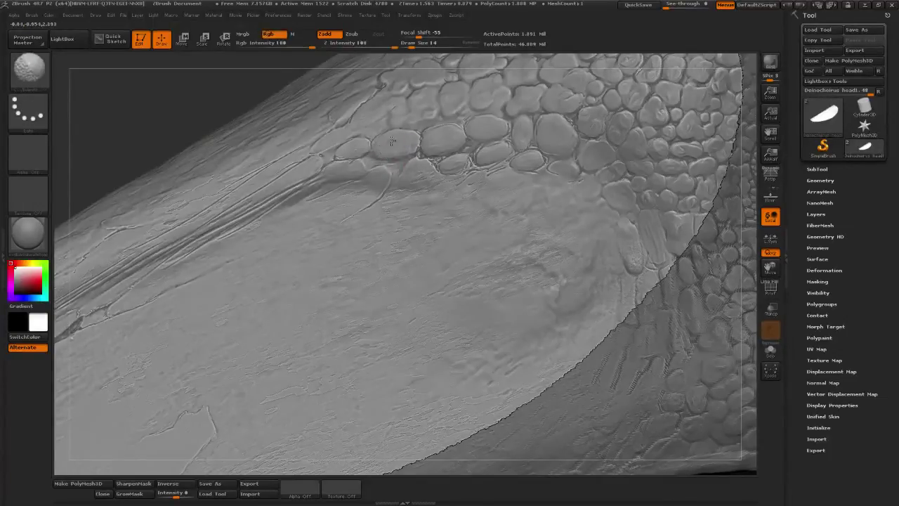
key("shift")
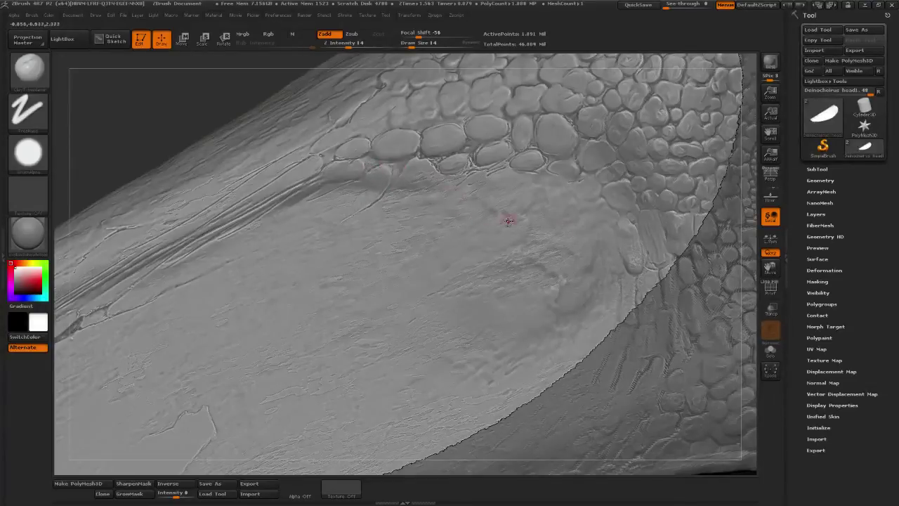
Add fine skin relief to the lower cheek beside the lit region's edge with the clay tubes brush, smoothing it in places.
left_click_drag(753, 292, 586, 140, "alt")
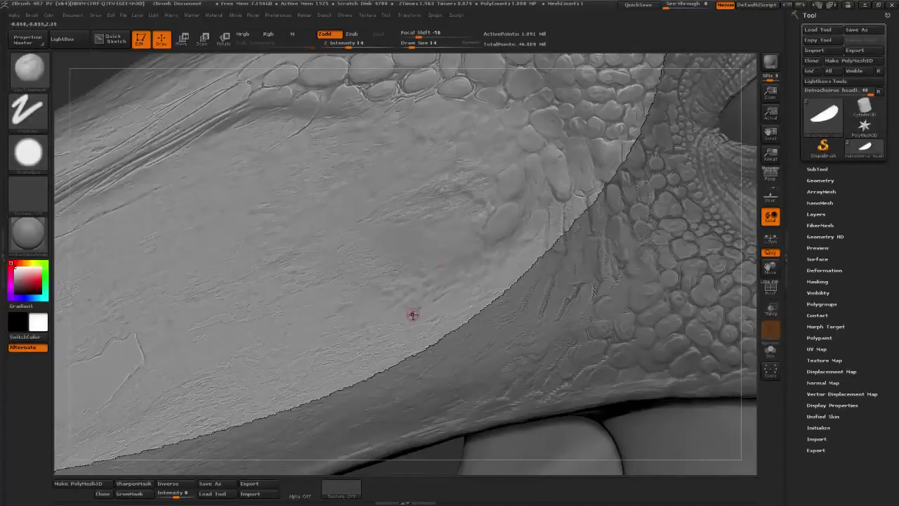
key("shift")
left_click_drag(407, 332, 402, 329, "shift")
left_click_drag(322, 463, 385, 417, "alt")
key("1")
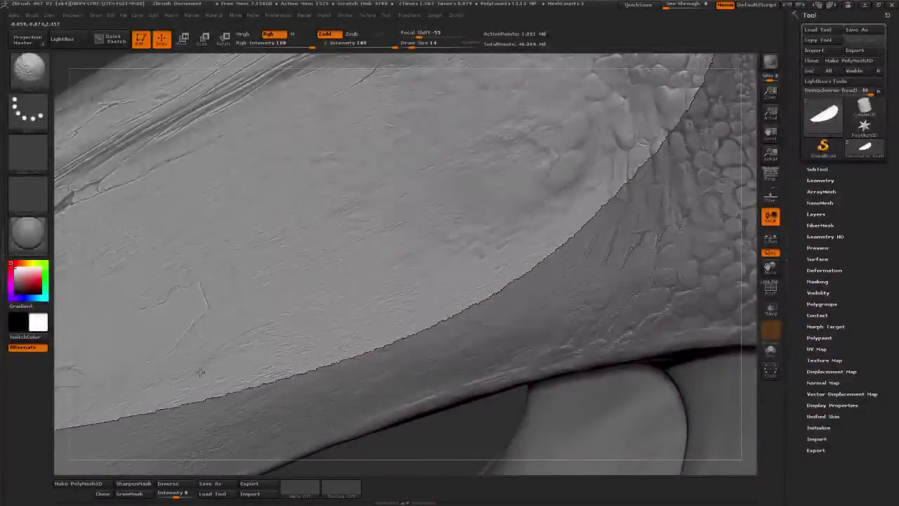
key("2")
left_click_drag(449, 438, 472, 403)
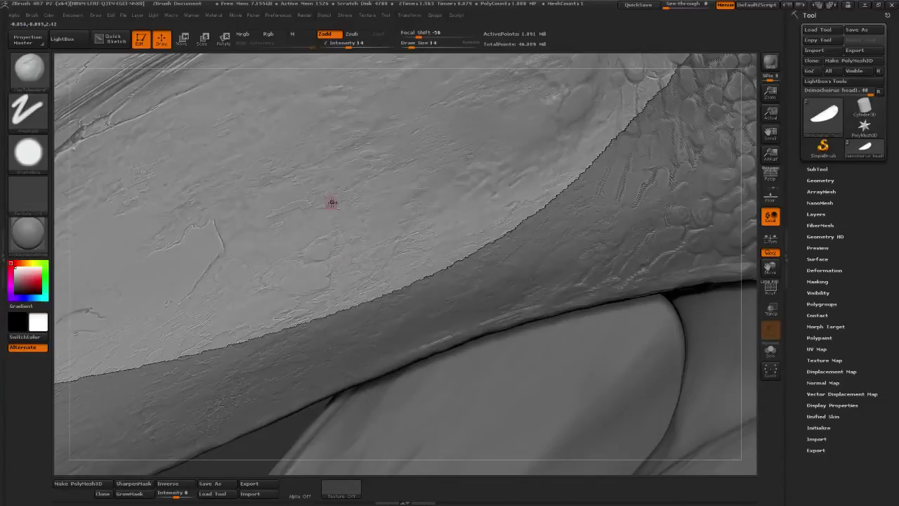
Flatten the raised skin detail on the lower cheek with the TrimDynamic brush at Draw Size 42.
left_click(29, 69)
left_click(381, 112)
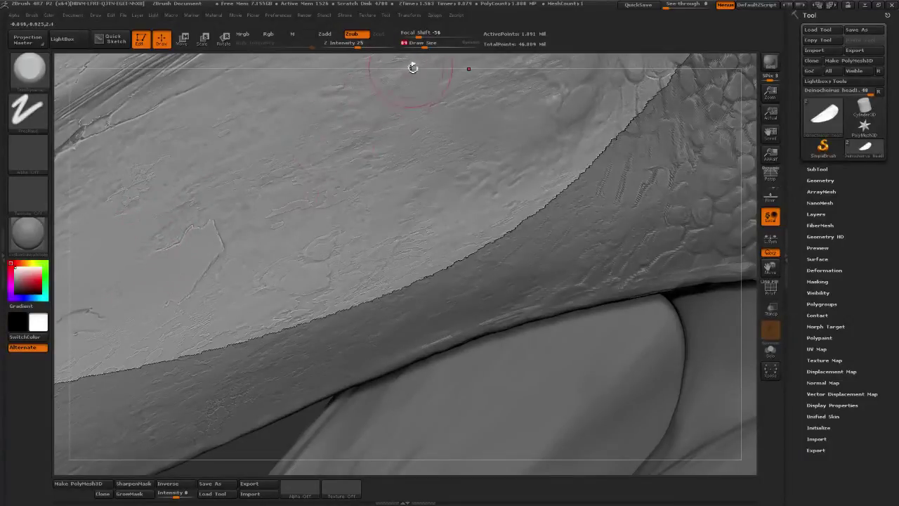
left_click_drag(425, 44, 422, 44)
left_click_drag(422, 44, 418, 44)
left_click_drag(275, 445, 305, 419)
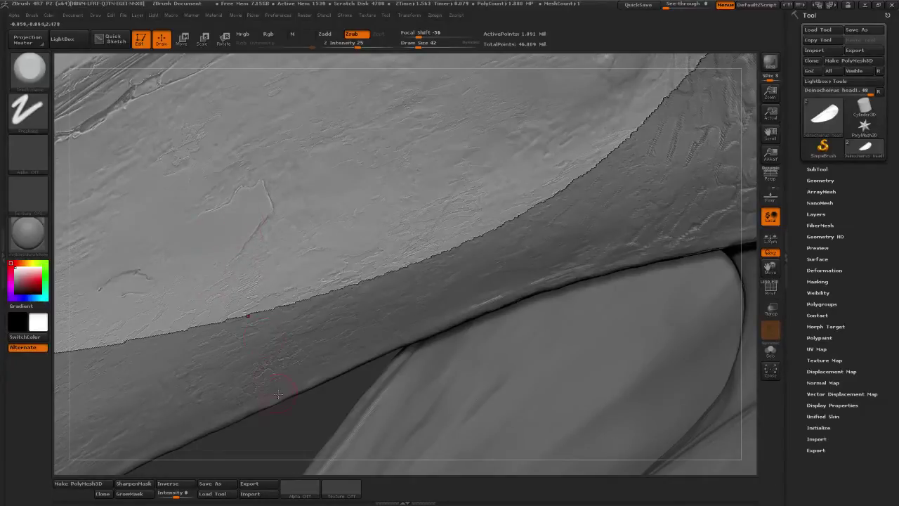
left_click_drag(302, 404, 337, 370, "alt")
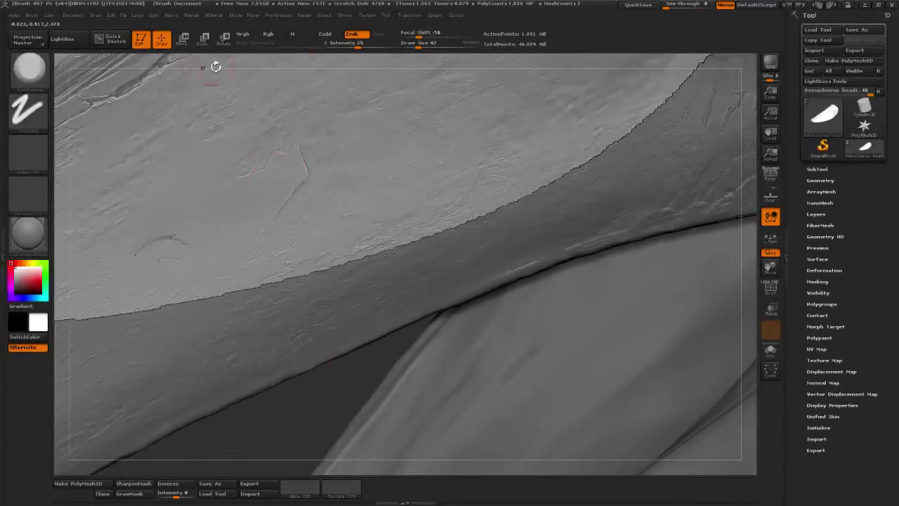
Flatten the skin below the long snout fold with TrimDynamic at Draw Size 32.
mouse_move(215, 66)
left_mouse_down()
mouse_move(367, 60)
mouse_move(415, 42)
mouse_move(428, 75)
left_mouse_up()
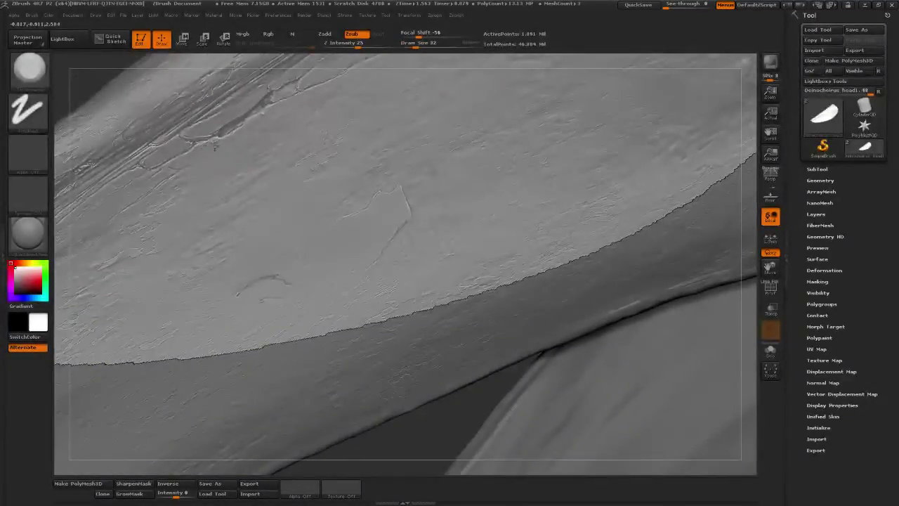
left_click_drag(208, 149, 251, 128)
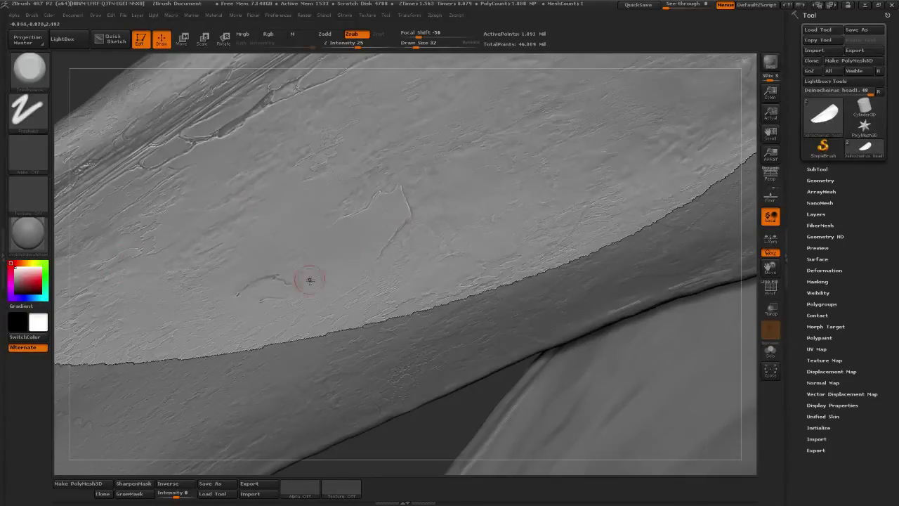
left_click_drag(460, 408, 432, 407)
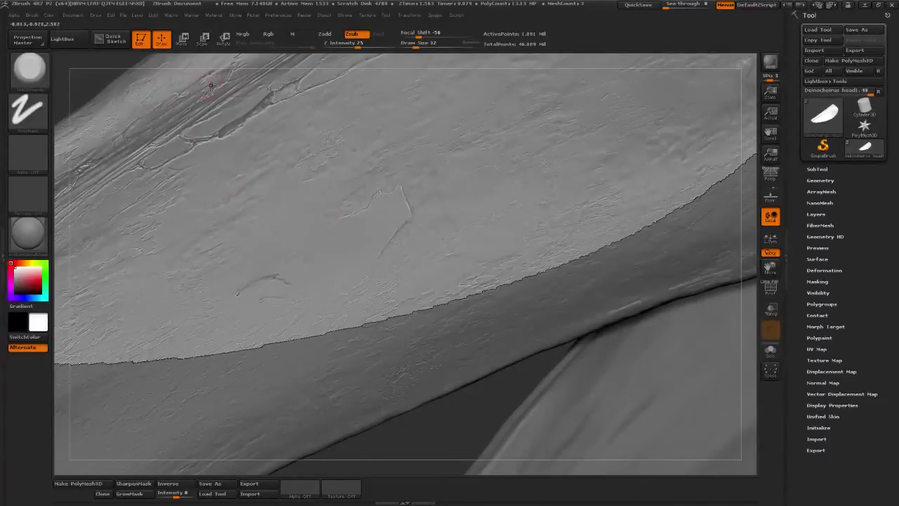
mouse_move(285, 65)
left_mouse_down("alt")
mouse_move(351, 96)
mouse_move(332, 105)
left_mouse_up("alt")
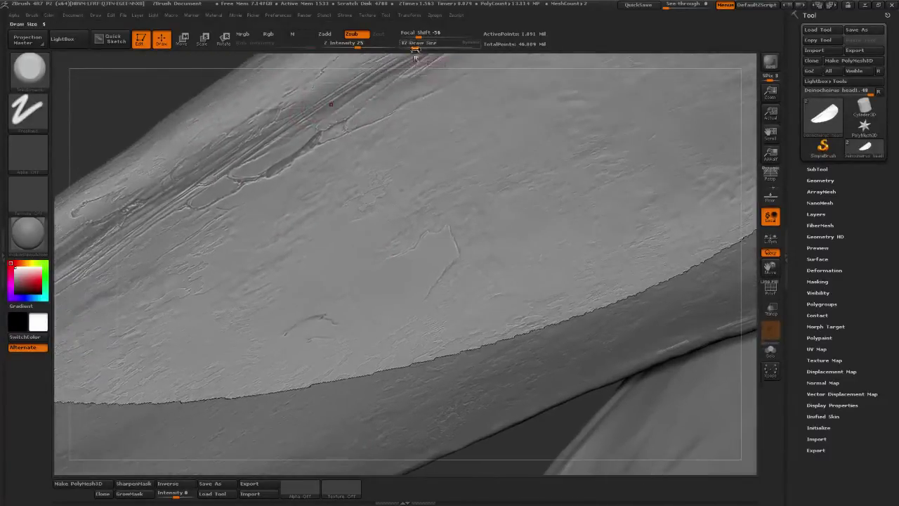
Trim the finer skin detail around the snout fold and cheek crease with TrimDynamic at Draw Size 26.
mouse_move(416, 50)
left_mouse_down()
mouse_move(420, 43)
mouse_move(412, 44)
left_mouse_up()
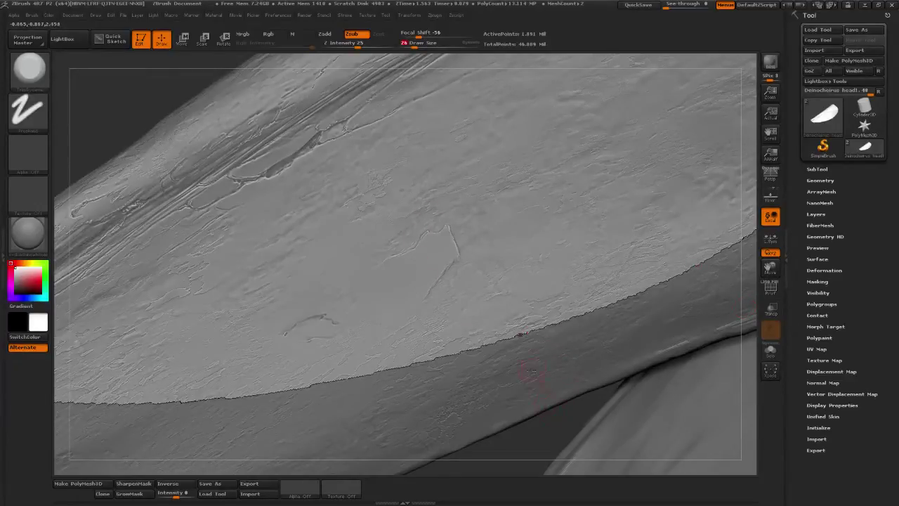
left_click_drag(547, 431, 586, 429, "alt")
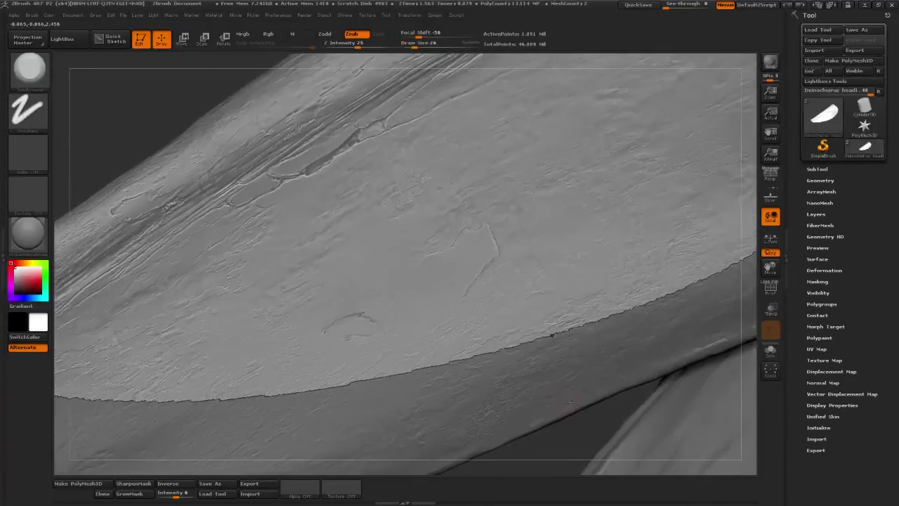
left_click(30, 68)
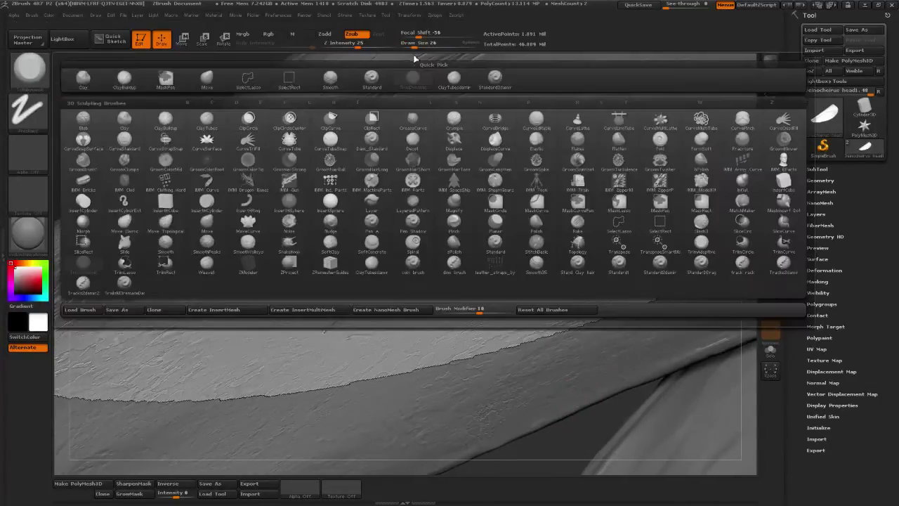
Flatten the cheek surface with TrimDynamic at Draw Size 53, and soften the angular crease's upper end at Draw Size 30.
left_click_drag(414, 45, 420, 46)
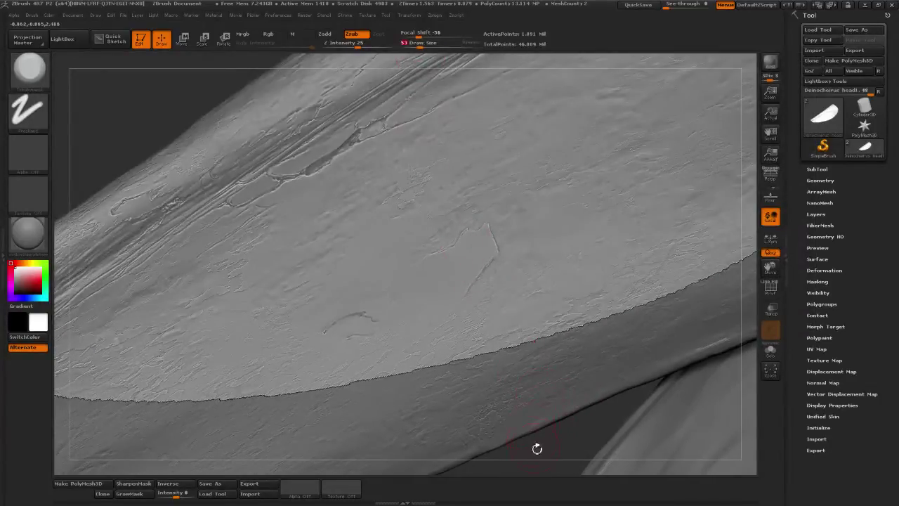
mouse_move(537, 448)
left_mouse_down()
mouse_move(510, 435)
mouse_move(502, 442)
mouse_move(545, 423)
mouse_move(550, 402)
mouse_move(533, 427)
left_mouse_up()
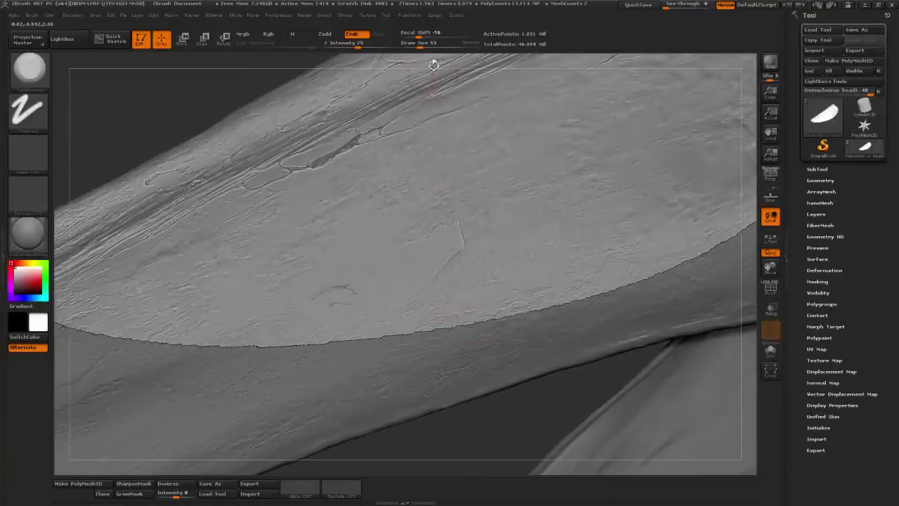
left_click(415, 46)
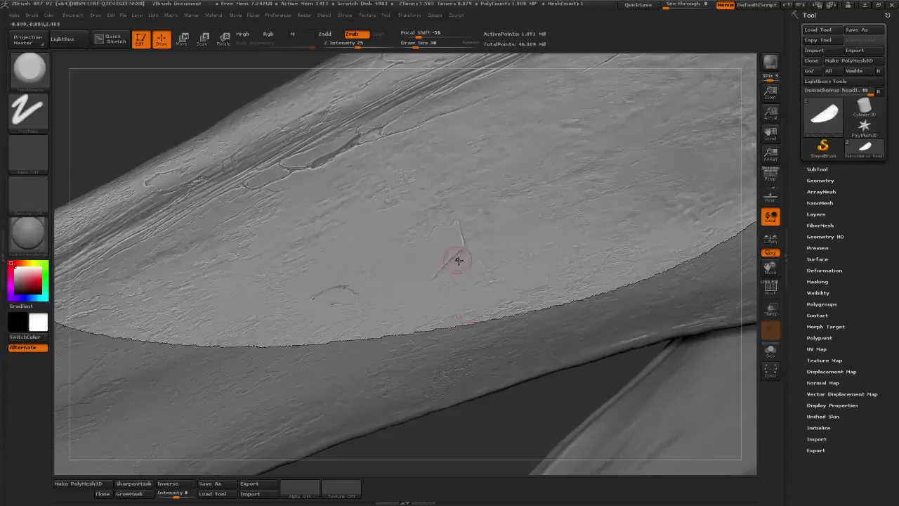
Add fine skin texture around the two lower cheek creases with the Standard brush at Z Intensity 3 and Draw Size 65.
left_click(28, 69)
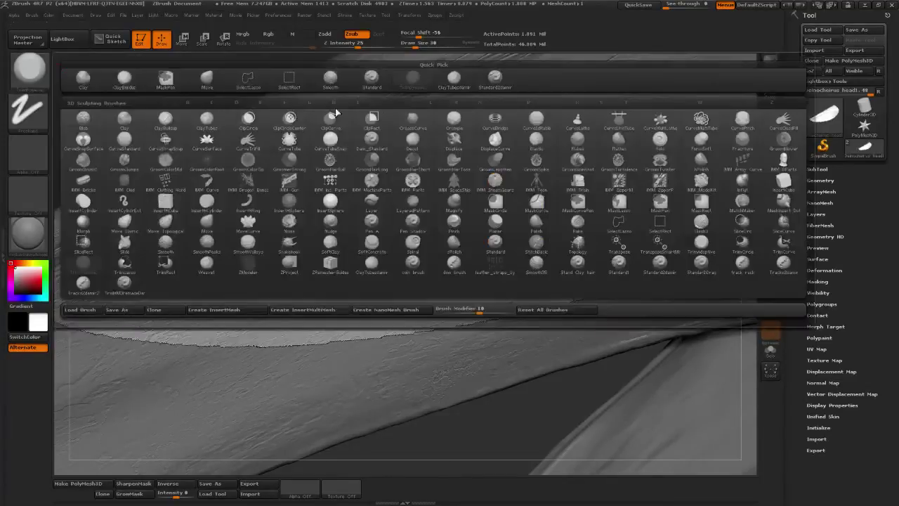
left_click(494, 80)
left_click(40, 83)
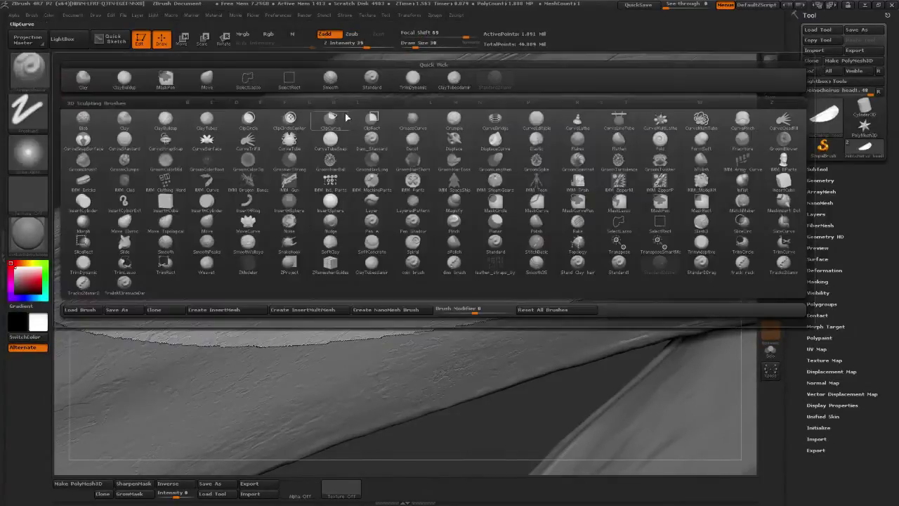
left_click(317, 120)
left_click_drag(379, 60, 351, 165, "alt")
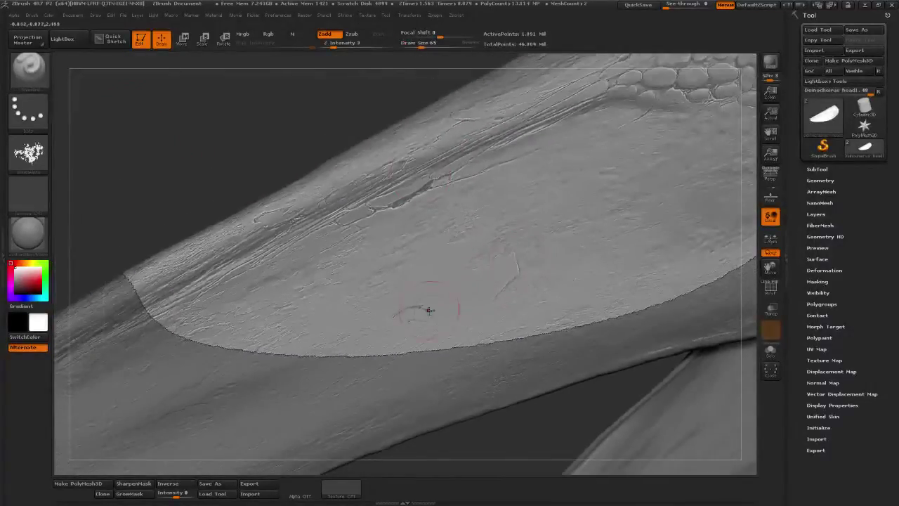
left_click_drag(450, 325, 443, 291)
mouse_move(526, 421)
left_mouse_down()
mouse_move(459, 396)
mouse_move(431, 368)
mouse_move(402, 379)
mouse_move(415, 421)
mouse_move(438, 450)
left_mouse_up()
Join the two lower cheek creases with a thin wrinkle using ClayTubesdamir at Draw Size 9 and Focal Shift -87.
left_click(28, 67)
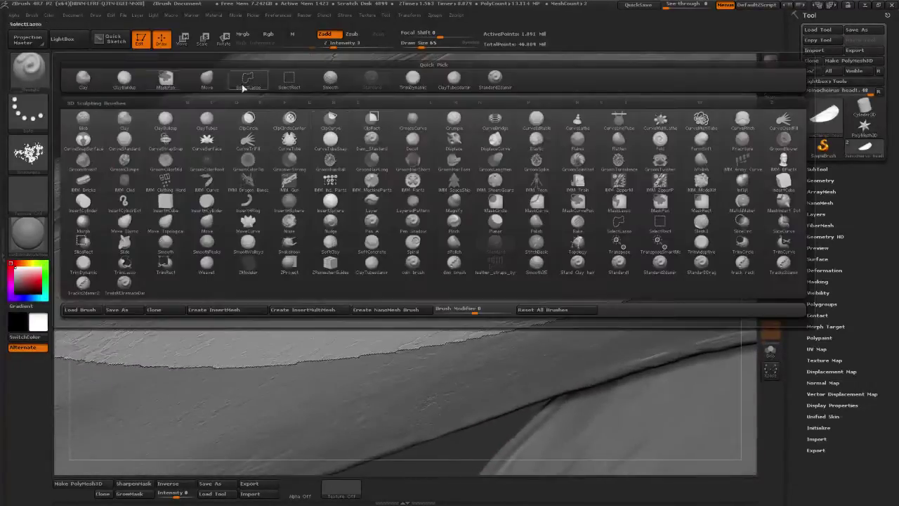
left_click(445, 80)
left_click_drag(425, 46, 409, 49)
left_click(408, 37)
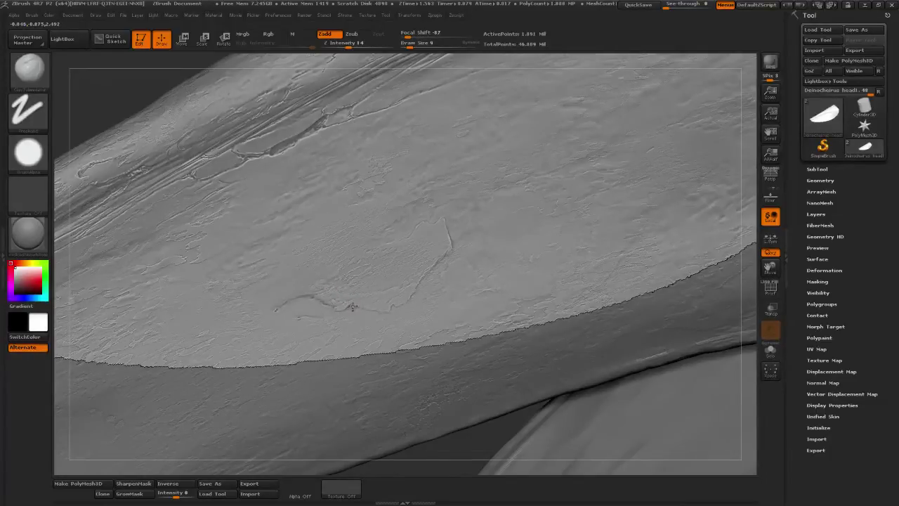
mouse_move(349, 305)
left_mouse_down()
mouse_move(377, 310)
mouse_move(361, 321)
left_mouse_up()
mouse_move(305, 296)
left_mouse_down()
mouse_move(347, 295)
mouse_move(335, 292)
left_mouse_up()
left_click_drag(275, 302, 313, 301)
Thicken the upper part of the joined cheek crease and extend its upper end around toward the snout.
left_click_drag(426, 283, 453, 256)
mouse_move(450, 252)
left_mouse_down()
mouse_move(460, 245)
mouse_move(449, 224)
mouse_move(409, 233)
mouse_move(420, 216)
left_mouse_up()
left_click_drag(496, 432, 472, 424)
right_click_drag(474, 422, 484, 415)
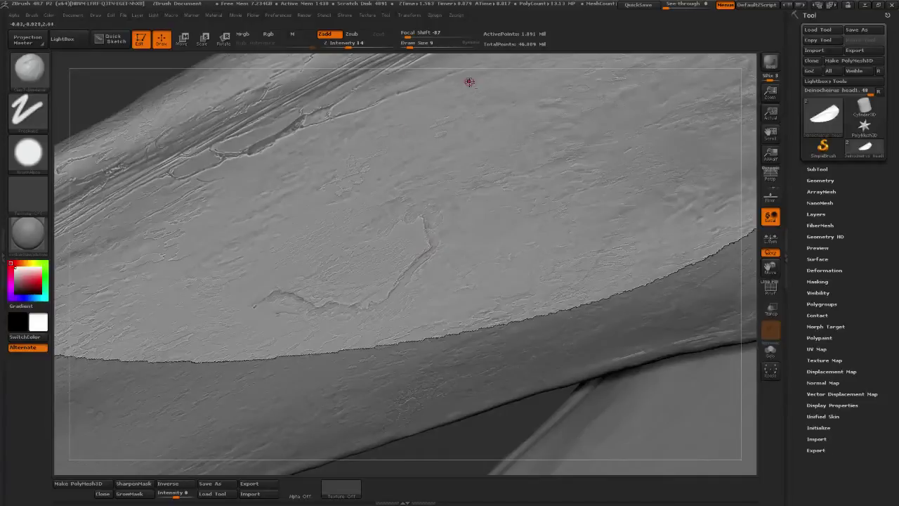
left_click_drag(494, 64, 546, 184)
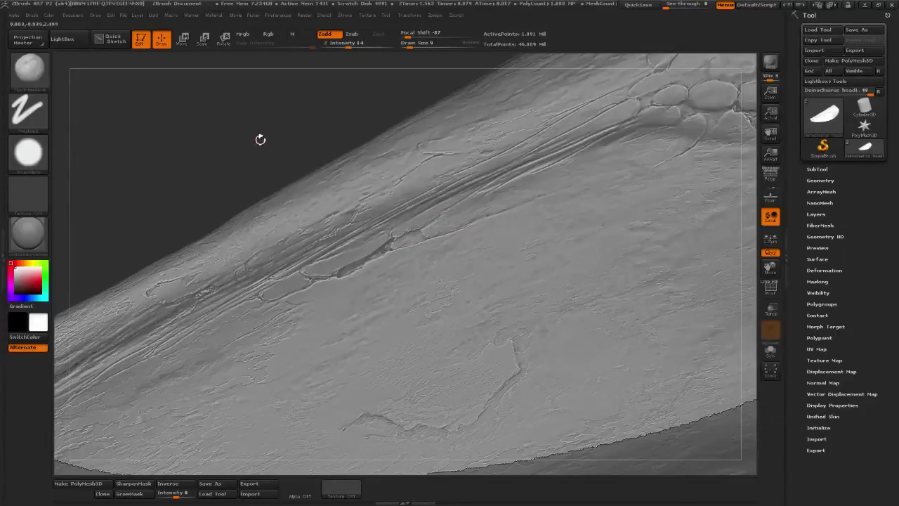
left_click_drag(274, 171, 287, 263)
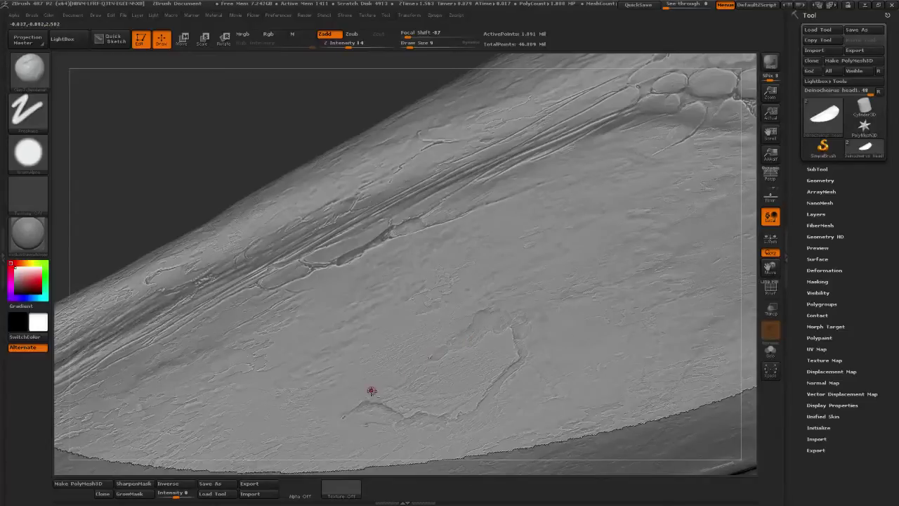
Sculpt thin irregular wrinkles on the cheek between the joined crease and the scales in front of the eye.
mouse_move(497, 445)
left_mouse_down("alt")
mouse_move(492, 382)
mouse_move(371, 316)
left_mouse_up("alt")
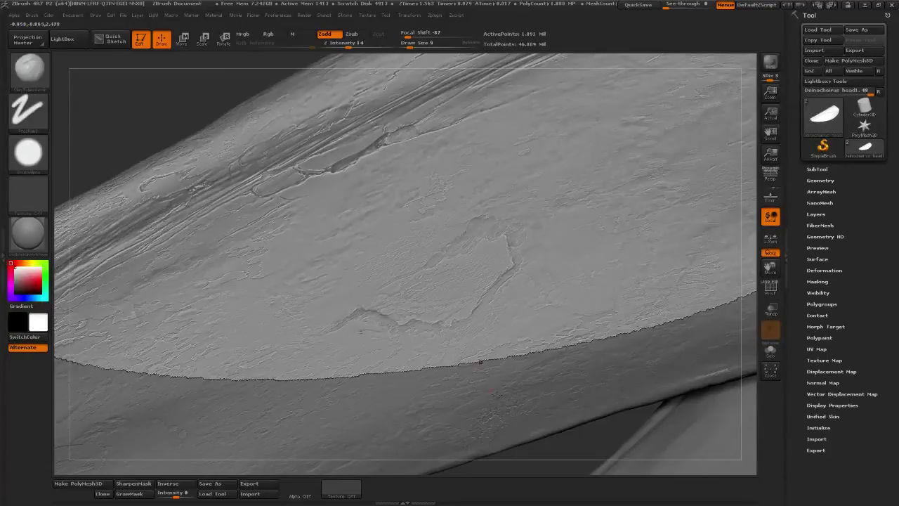
mouse_move(588, 436)
left_mouse_down("alt")
mouse_move(518, 449)
mouse_move(410, 434)
left_mouse_up("alt")
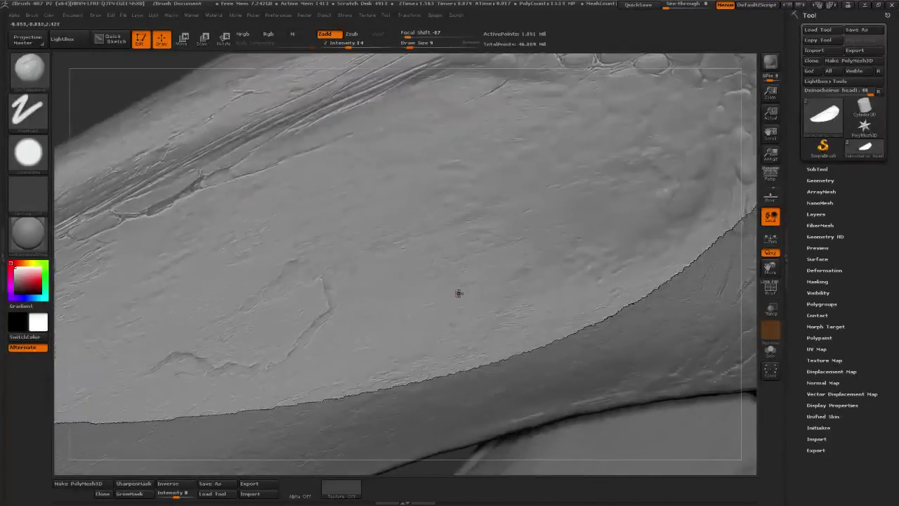
mouse_move(750, 165)
left_mouse_down()
mouse_move(665, 227)
mouse_move(434, 262)
left_mouse_up()
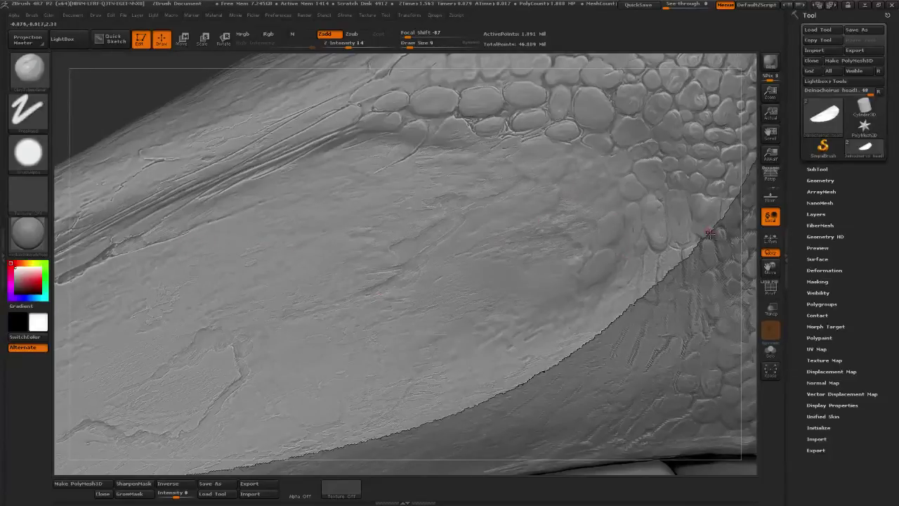
Touch up the narrow upright scale in the row bordering the upper edge of the cheek.
mouse_move(755, 223)
left_mouse_down()
mouse_move(692, 268)
mouse_move(665, 261)
left_mouse_up()
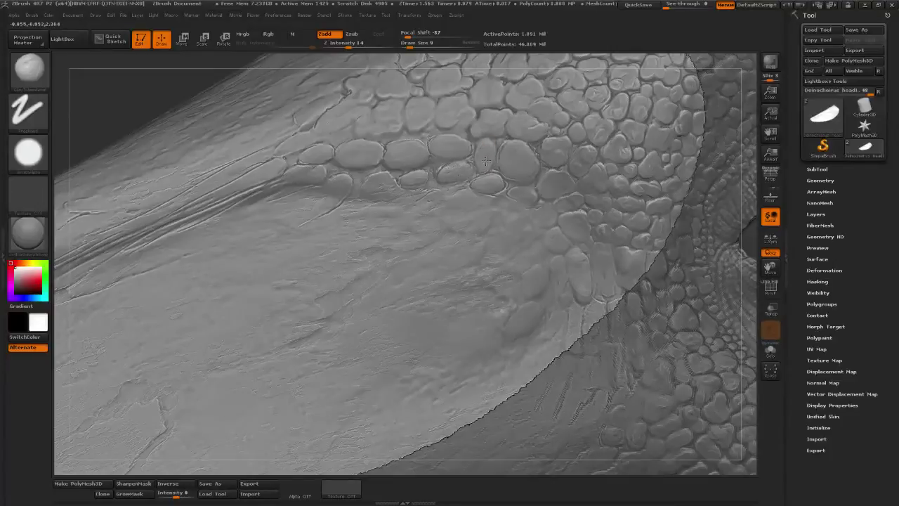
mouse_move(489, 150)
left_mouse_down()
mouse_move(510, 177)
mouse_move(484, 149)
left_mouse_up()
key("b")
key("s")
key("t")
Sculpt fine wrinkles from the last snout-ridge scales onto the smooth skin using ClayTubesdamir at Draw Size 15.
mouse_move(747, 218)
left_mouse_down("alt")
mouse_move(686, 182)
mouse_move(291, 167)
mouse_move(278, 184)
mouse_move(290, 235)
mouse_move(436, 179)
left_mouse_up("alt")
mouse_move(331, 201)
left_mouse_down()
mouse_move(283, 196)
mouse_move(264, 249)
mouse_move(278, 309)
left_mouse_up()
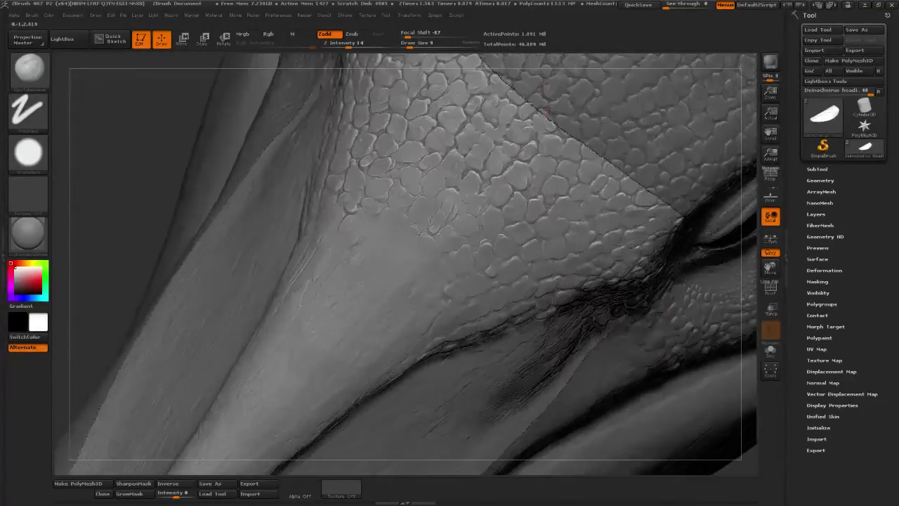
left_click(411, 46)
left_click_drag(153, 195, 169, 246, "alt")
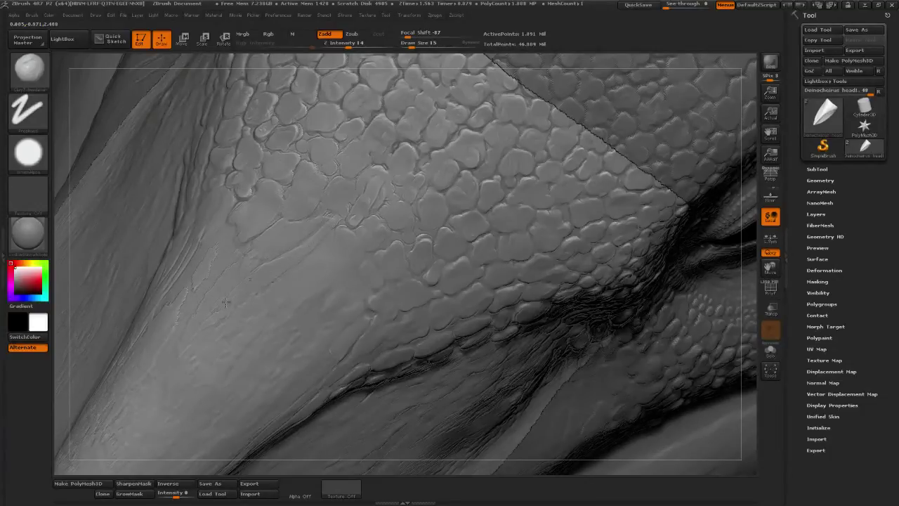
mouse_move(66, 339)
left_mouse_down()
mouse_move(70, 353)
mouse_move(255, 302)
left_mouse_up()
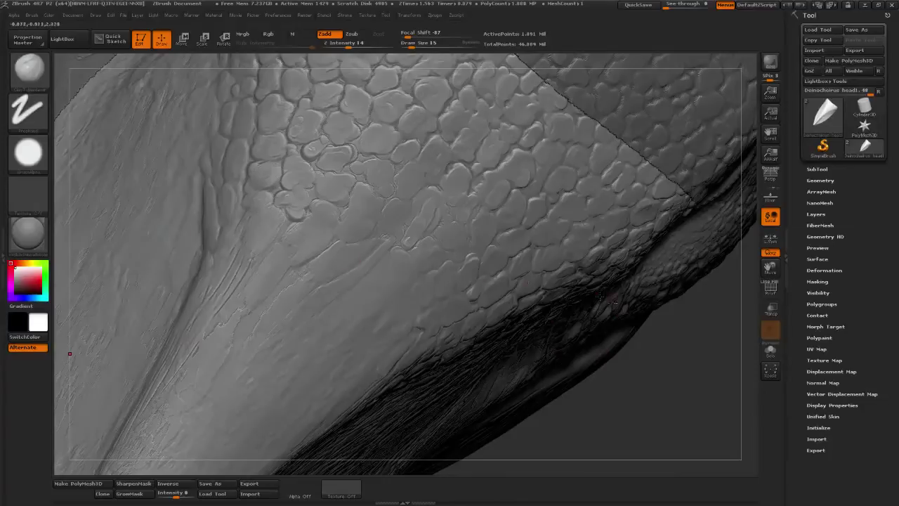
left_click_drag(658, 363, 591, 313)
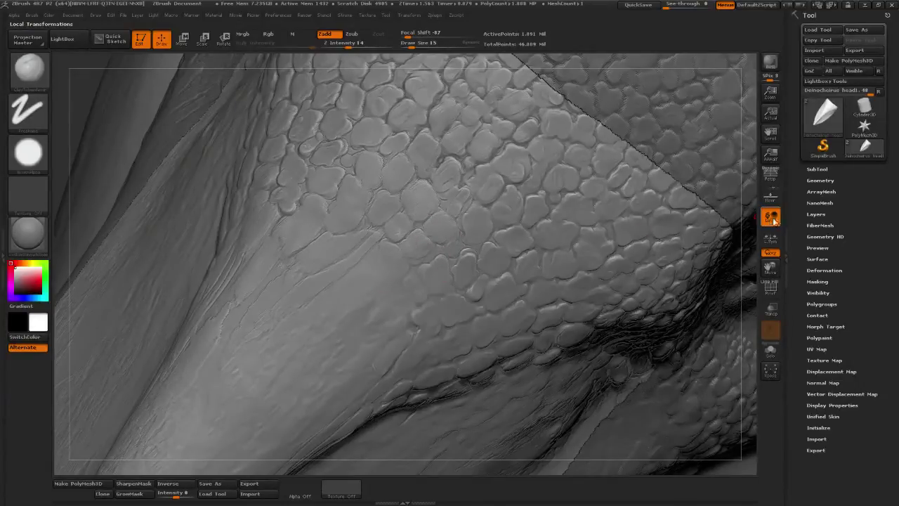
Fill the transition between the scales and smooth skin on the snout ridge with more thin lengthwise wrinkles.
mouse_move(751, 225)
left_mouse_down()
mouse_move(751, 183)
mouse_move(755, 195)
mouse_move(743, 185)
mouse_move(520, 207)
left_mouse_up()
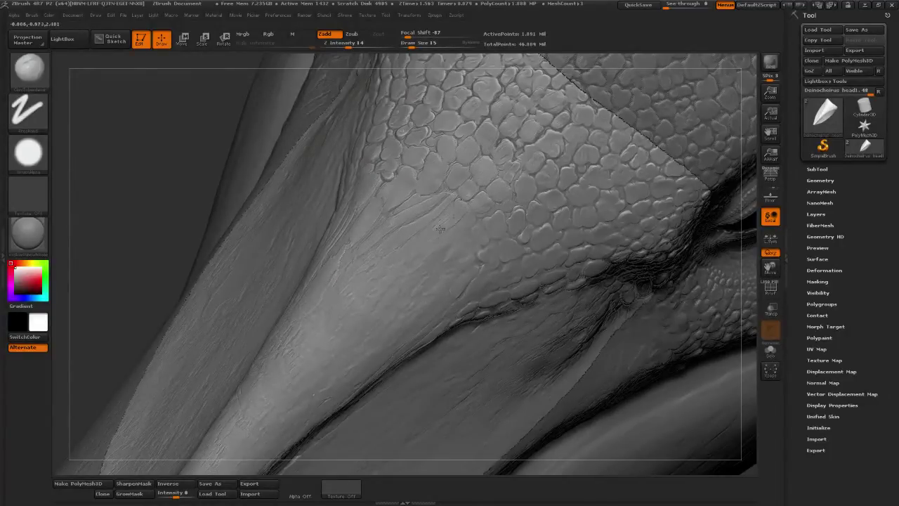
left_click_drag(439, 225, 444, 227)
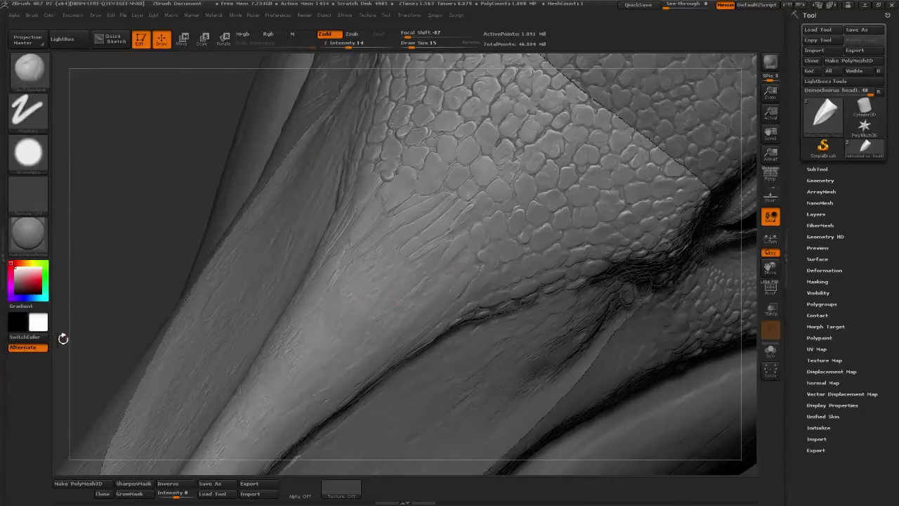
left_click_drag(132, 233, 80, 235)
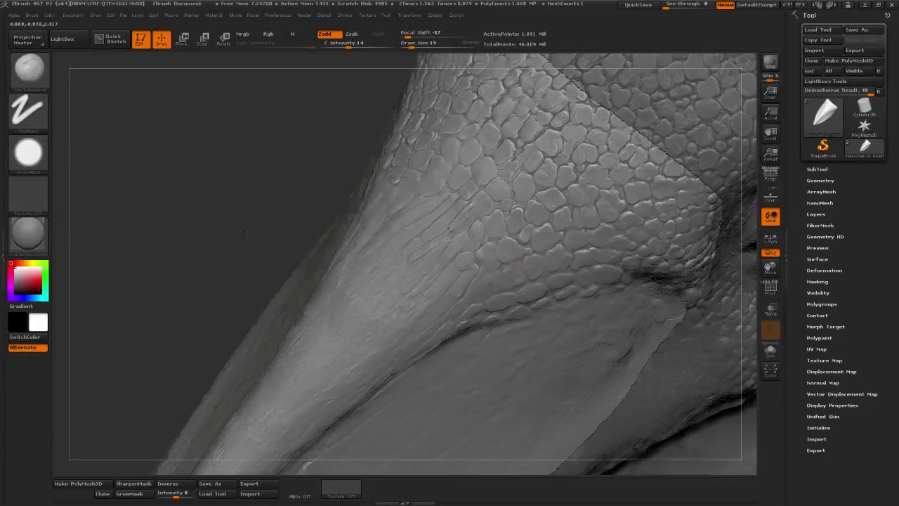
Sculpt small scales into the gap above the cheek-border row and soften a larger scale on the side of the snout.
mouse_move(238, 224)
left_mouse_down()
mouse_move(255, 249)
mouse_move(489, 265)
left_mouse_up()
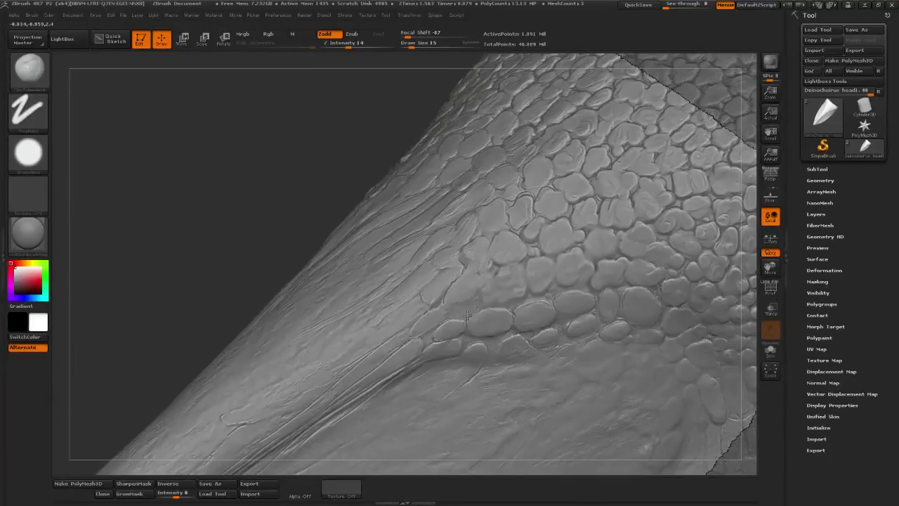
left_click_drag(474, 310, 453, 312)
left_click(467, 313)
left_click(508, 271)
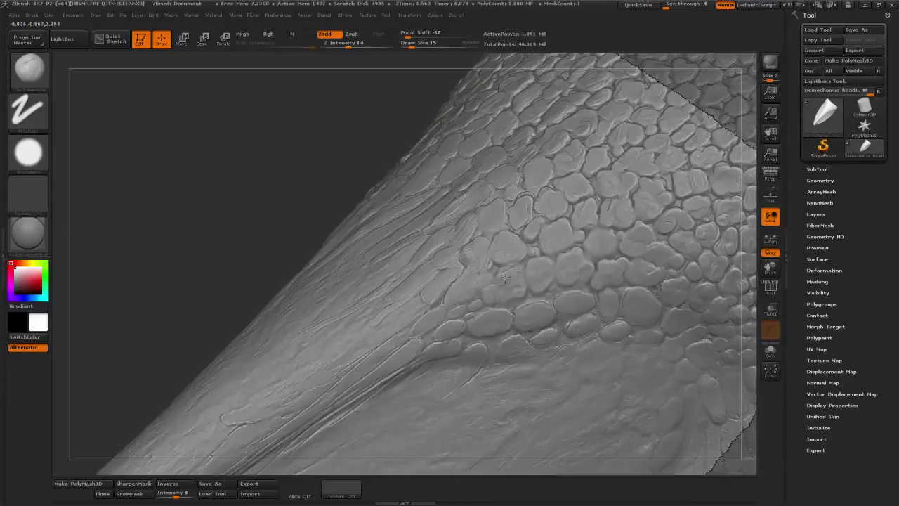
left_click(490, 307)
left_click(555, 260)
left_click(582, 262)
left_click(587, 282)
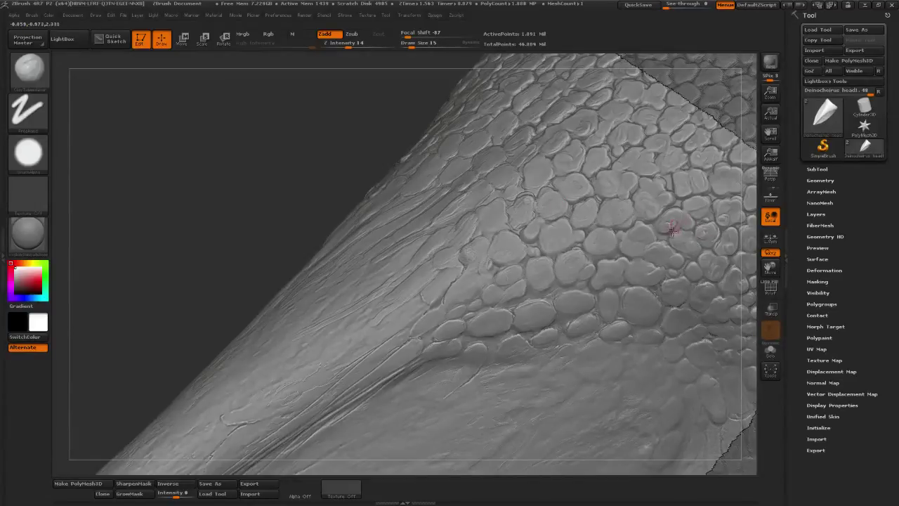
right_click_drag(667, 246, 573, 277)
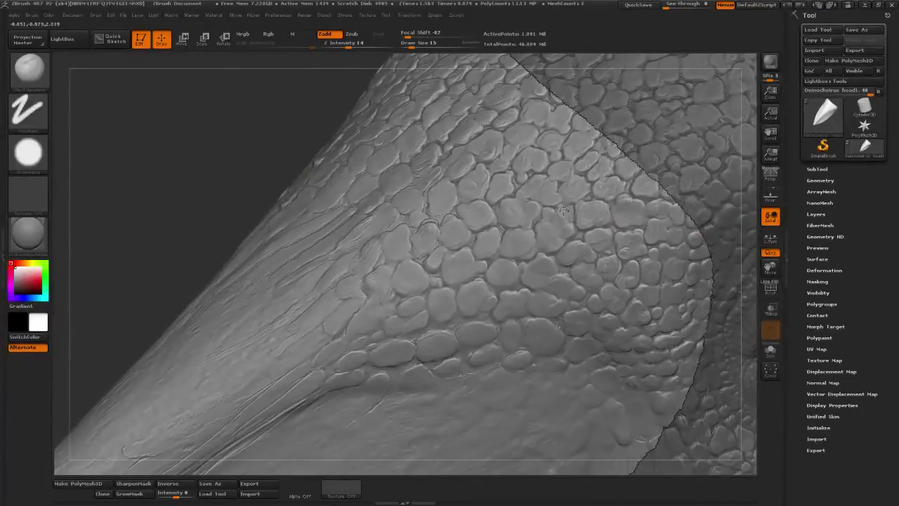
left_click_drag(582, 229, 583, 222, "shift")
Add fine lengthwise wrinkles along the side of the snout ridge, between its scales and the long skin folds.
left_click_drag(233, 172, 336, 88, "alt")
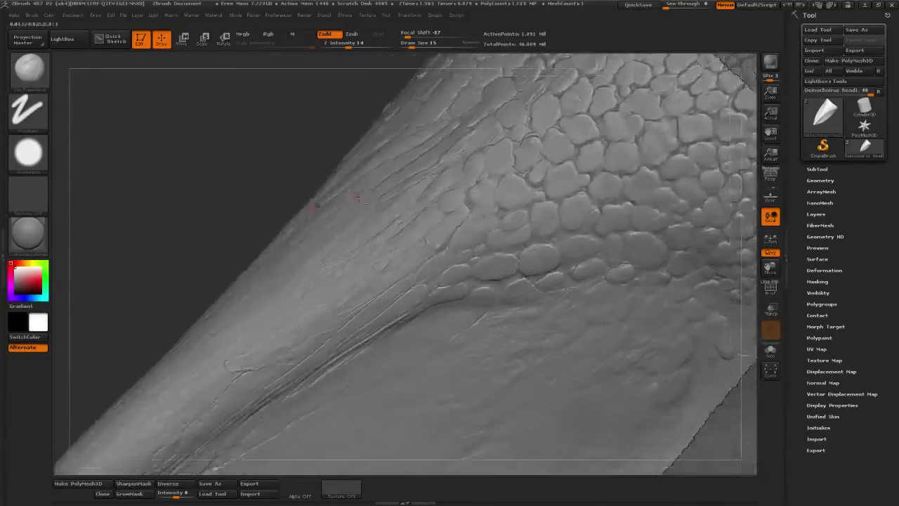
left_click_drag(179, 213, 209, 226)
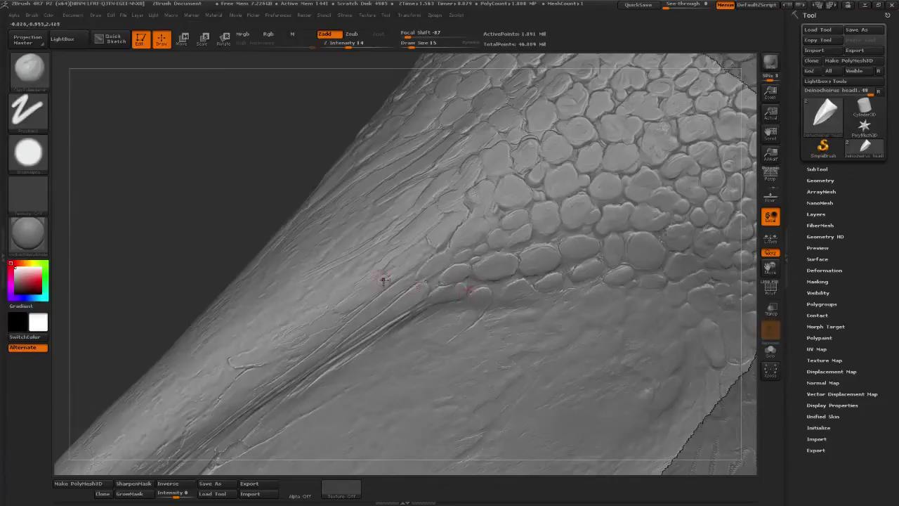
left_click_drag(254, 215, 283, 226)
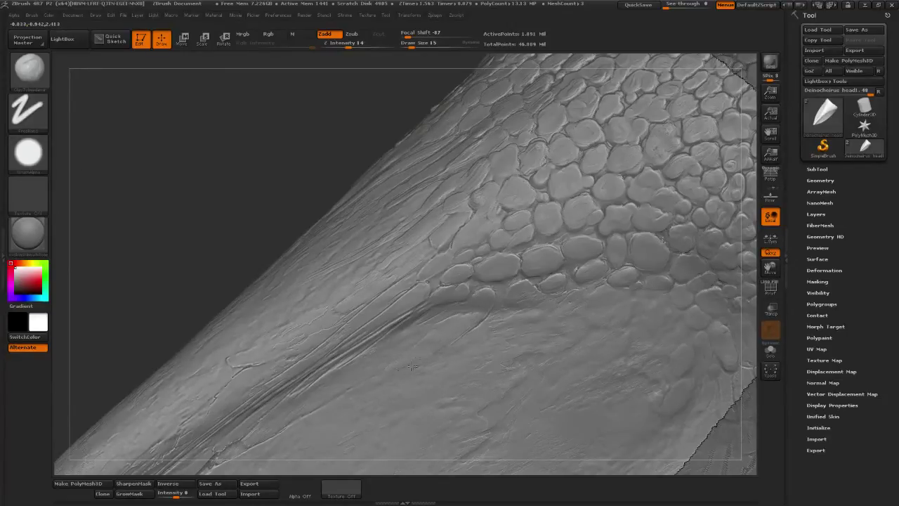
Sculpt thin irregular wrinkles on the smooth cheek skin just below the long snout folds.
left_click_drag(380, 379, 285, 440)
left_click_drag(130, 297, 154, 241, "alt")
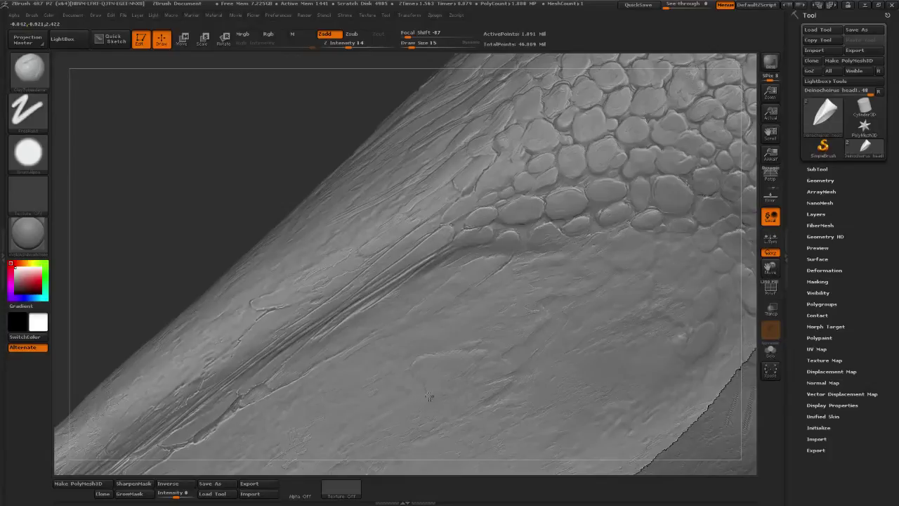
left_click_drag(142, 238, 234, 161)
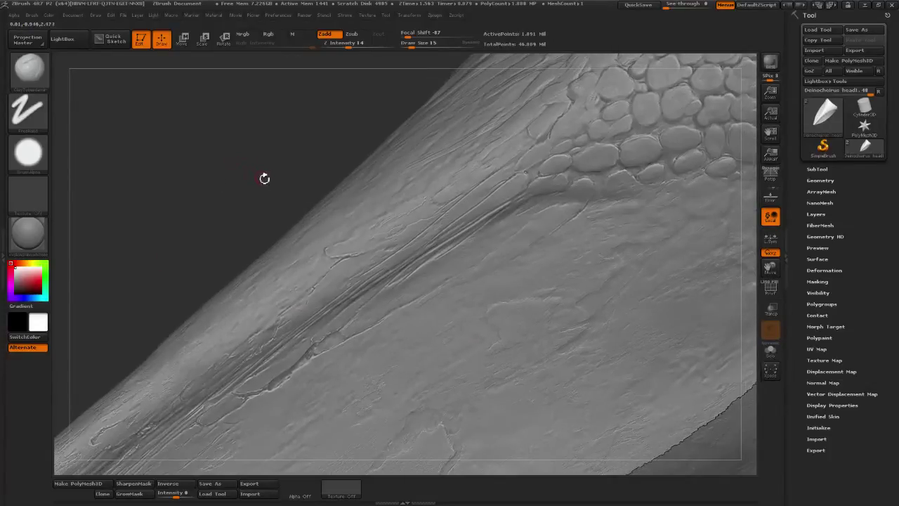
Smooth the beak surface below the edge grooves and sculpt irregular raised flakes with the clay tubes brush at draw size 15.
mouse_move(266, 232)
left_mouse_down("alt")
mouse_move(298, 241)
mouse_move(313, 270)
left_mouse_up("alt")
mouse_move(339, 456)
left_mouse_down()
mouse_move(310, 349)
mouse_move(301, 344)
left_mouse_up()
key("shift")
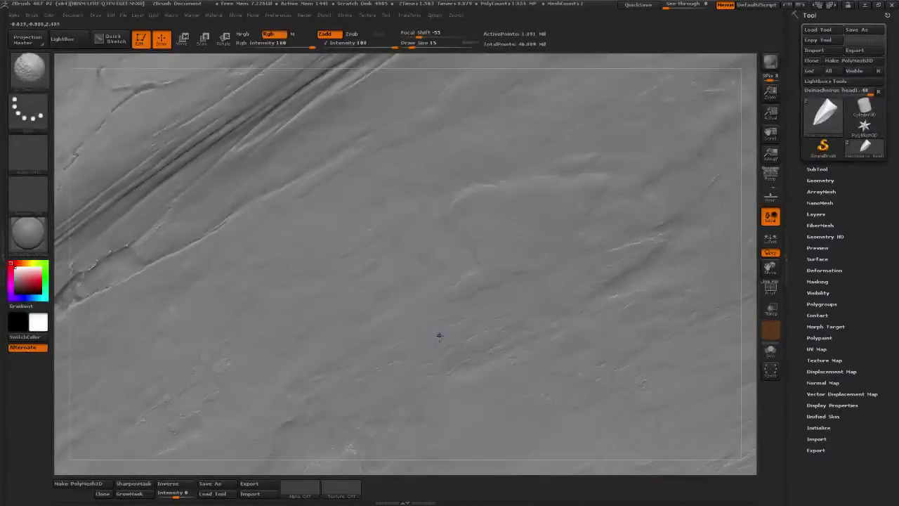
left_click_drag(526, 330, 447, 296, "shift")
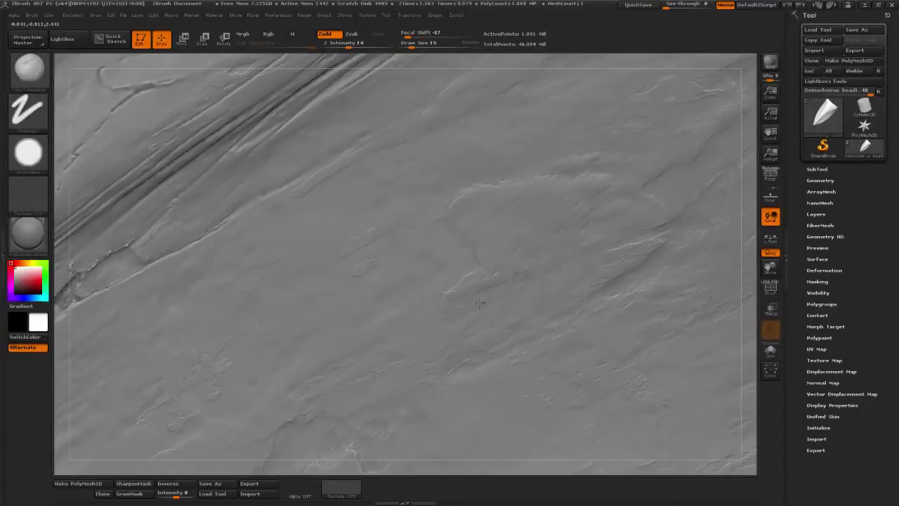
mouse_move(749, 254)
left_mouse_down()
mouse_move(752, 241)
mouse_move(681, 272)
mouse_move(570, 285)
left_mouse_up()
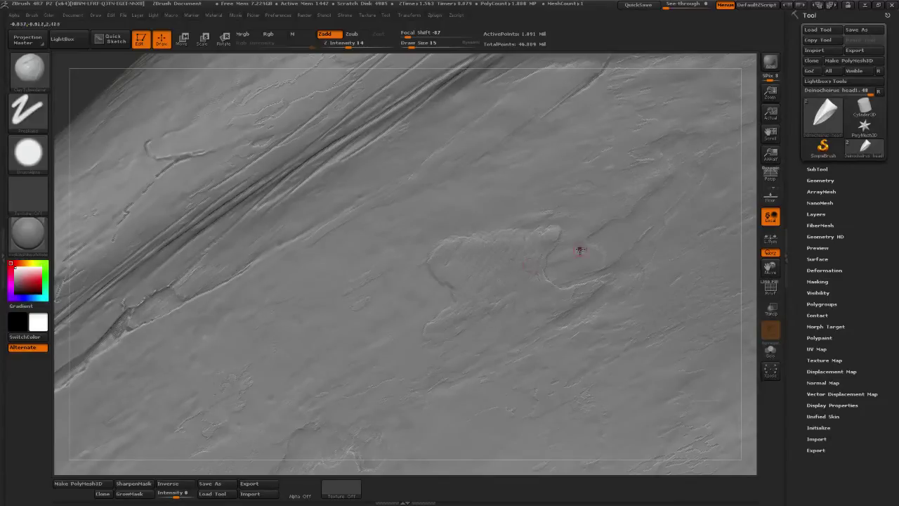
mouse_move(746, 236)
left_mouse_down()
mouse_move(711, 209)
mouse_move(417, 127)
left_mouse_up()
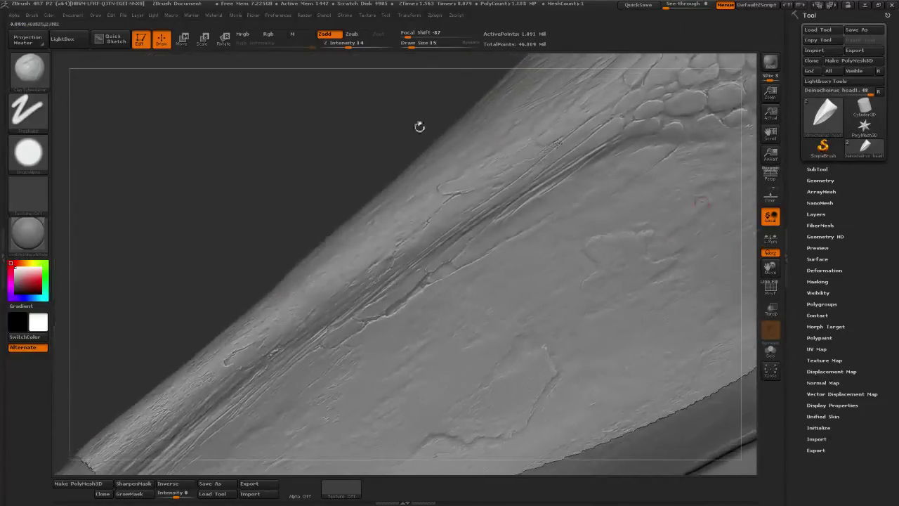
Flatten the flaked beak surface beside the grooves with the TrimDynamic brush at draw size 47.
left_click(31, 74)
left_click(415, 82)
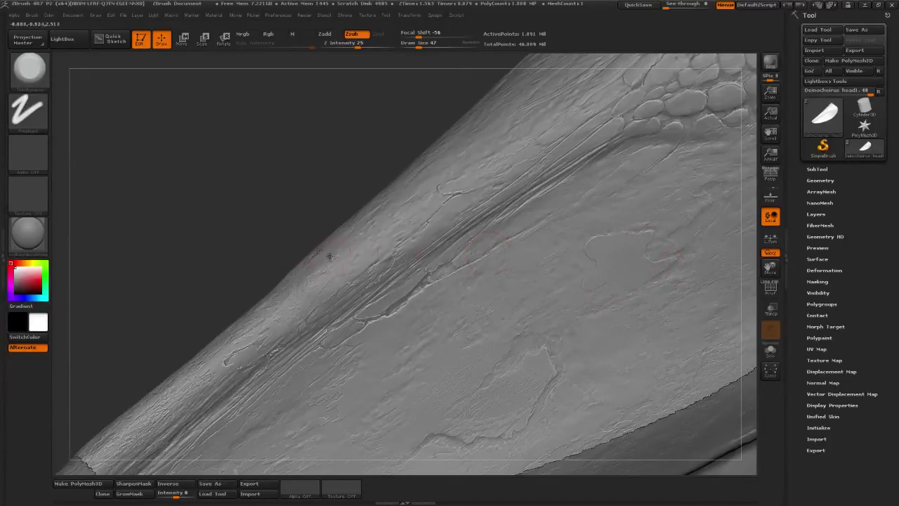
mouse_move(203, 232)
left_mouse_down()
mouse_move(348, 208)
mouse_move(139, 224)
mouse_move(247, 298)
mouse_move(421, 267)
mouse_move(554, 212)
mouse_move(580, 253)
mouse_move(567, 261)
mouse_move(651, 266)
left_mouse_up()
left_click_drag(630, 229, 506, 148, "alt")
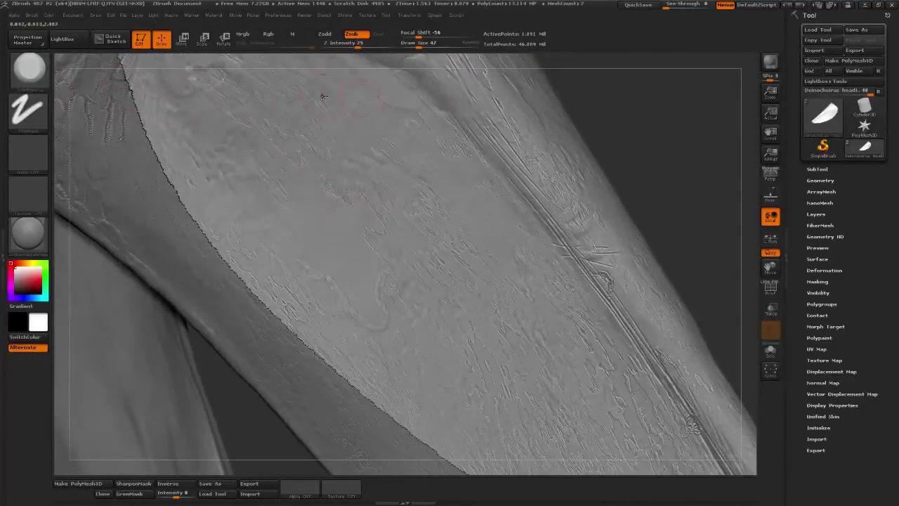
Sculpt an irregular, elongated flaking patch on the other side of the beak with the clay tubes brush at draw size 15.
key("b")
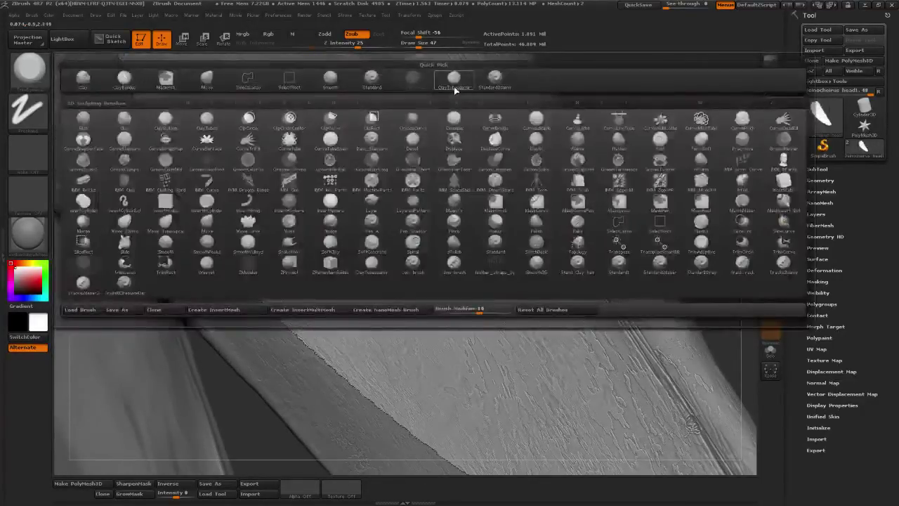
left_click(455, 78)
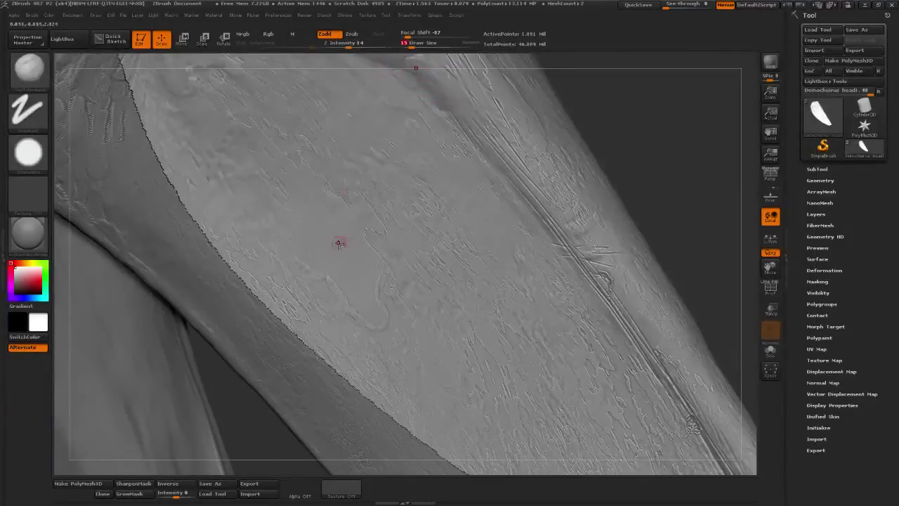
left_click_drag(327, 269, 360, 315)
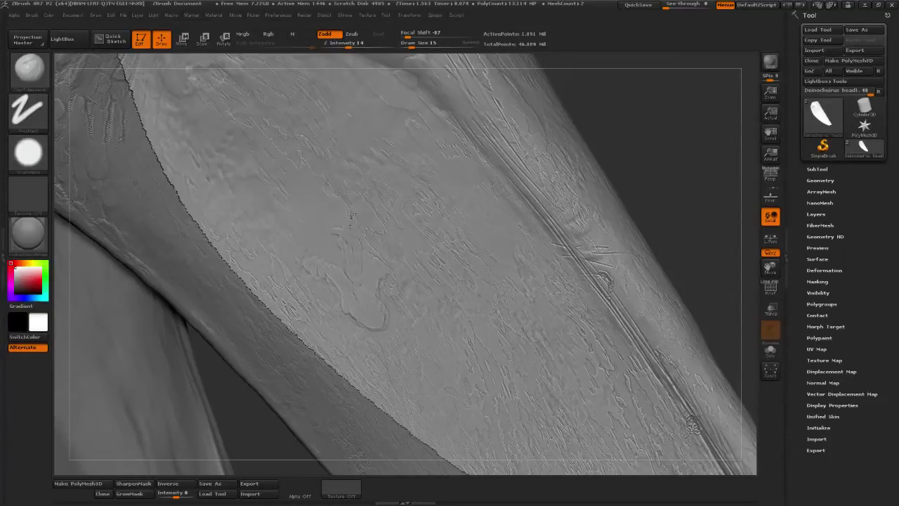
mouse_move(305, 183)
left_mouse_down()
mouse_move(295, 191)
mouse_move(326, 264)
mouse_move(335, 254)
mouse_move(321, 230)
left_mouse_up()
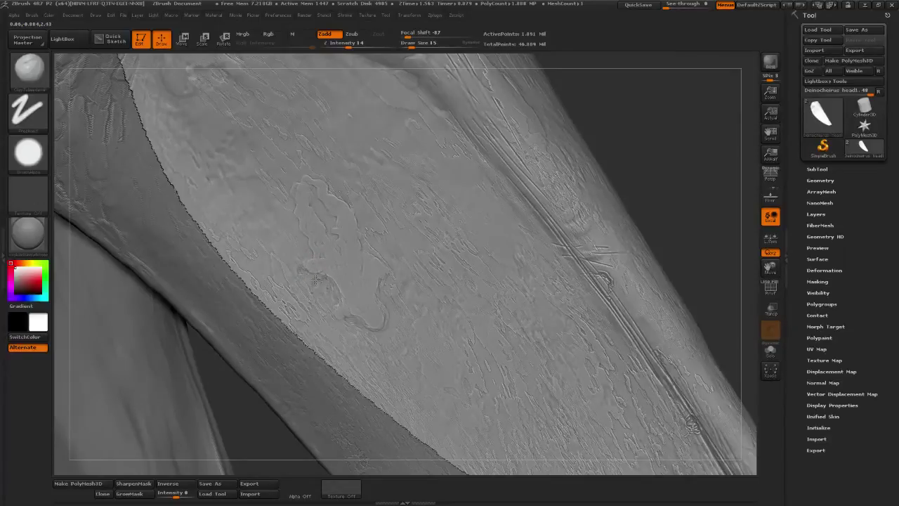
Flatten the newly sculpted patch with the TrimDynamic brush at draw size 32.
left_click(28, 69)
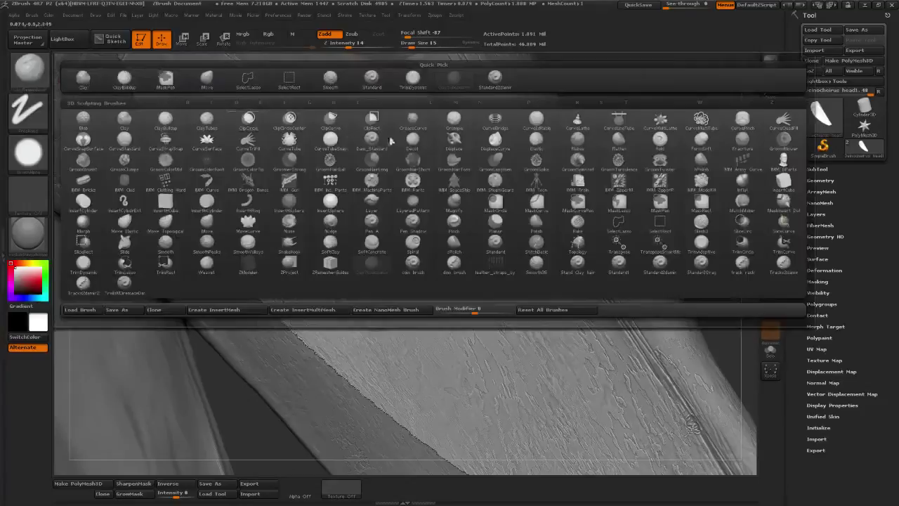
left_click(412, 104)
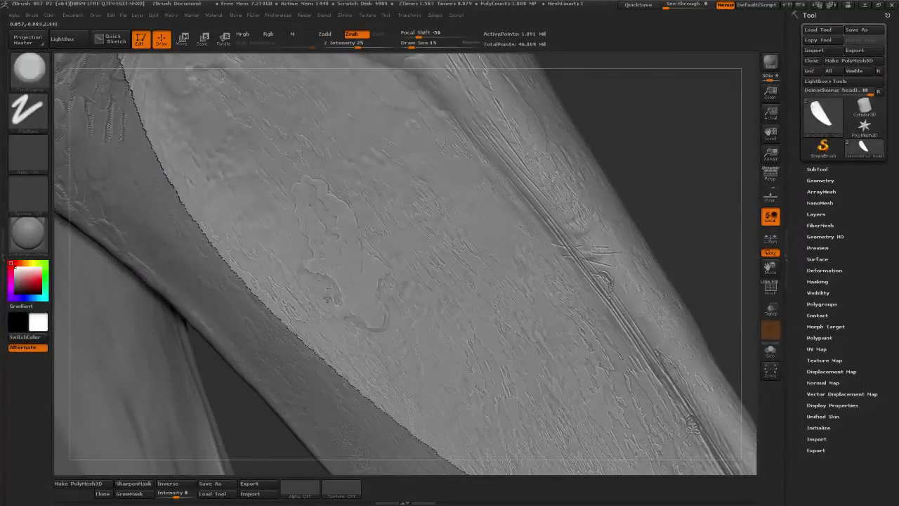
left_click_drag(409, 43, 416, 44)
Refine the patch with jagged edges and inner ridges using the clay tubes brush at draw size 13.
left_click(31, 70)
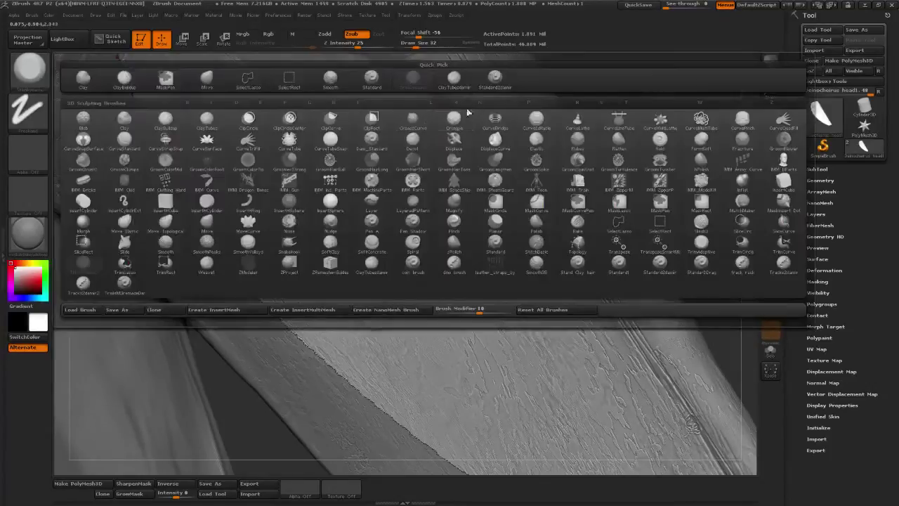
left_click(455, 81)
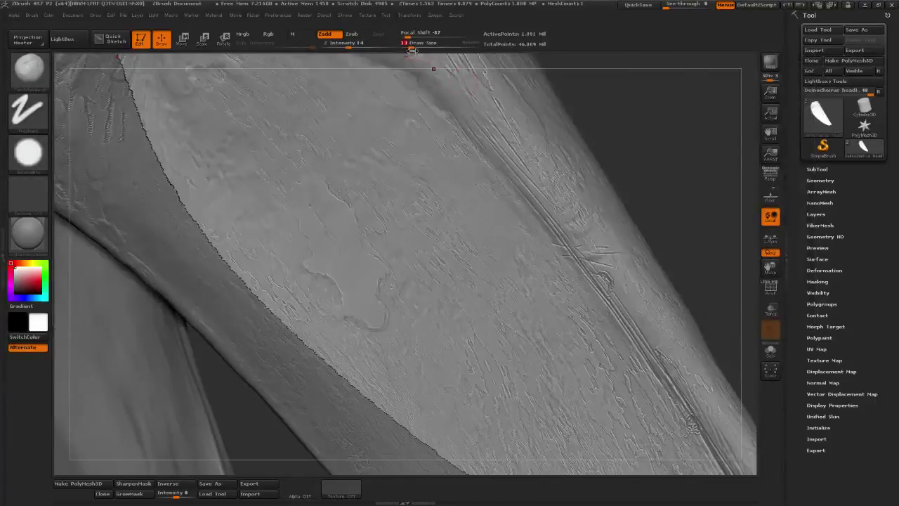
left_click_drag(417, 63, 430, 81, "alt")
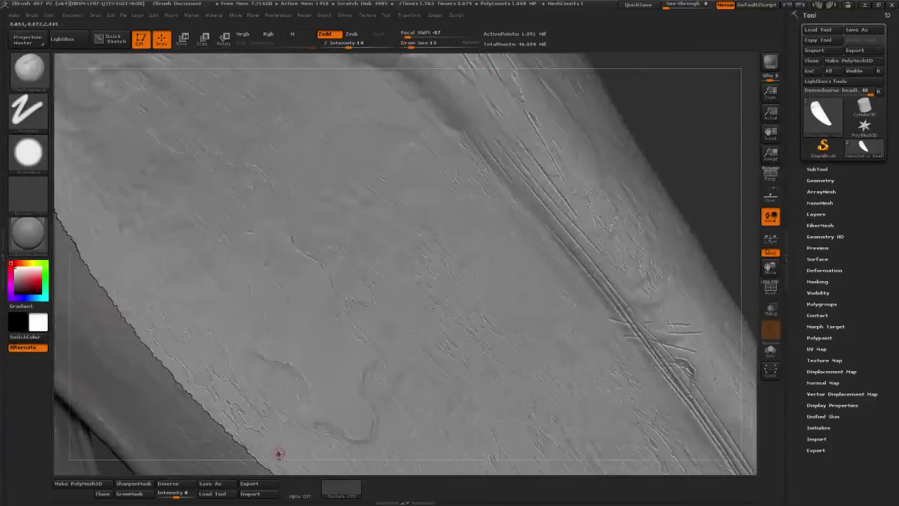
right_click_drag(285, 457, 349, 339)
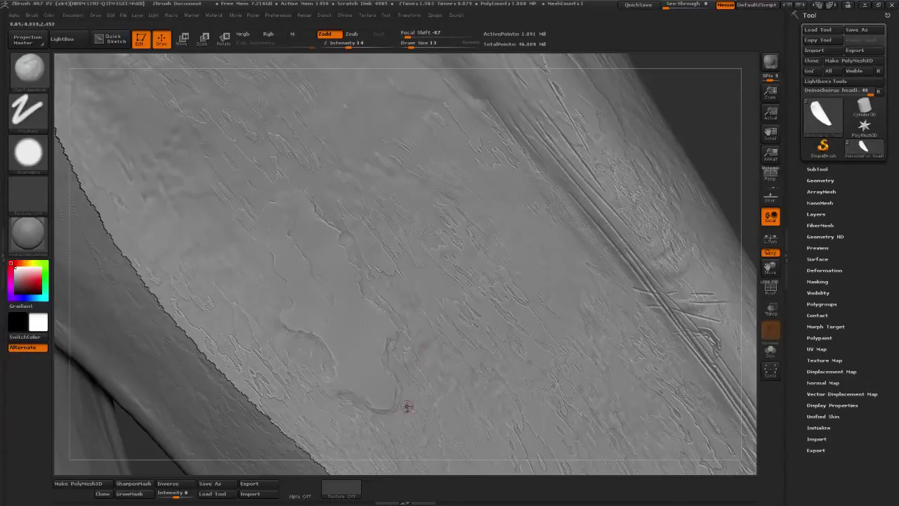
right_click_drag(395, 466, 381, 342)
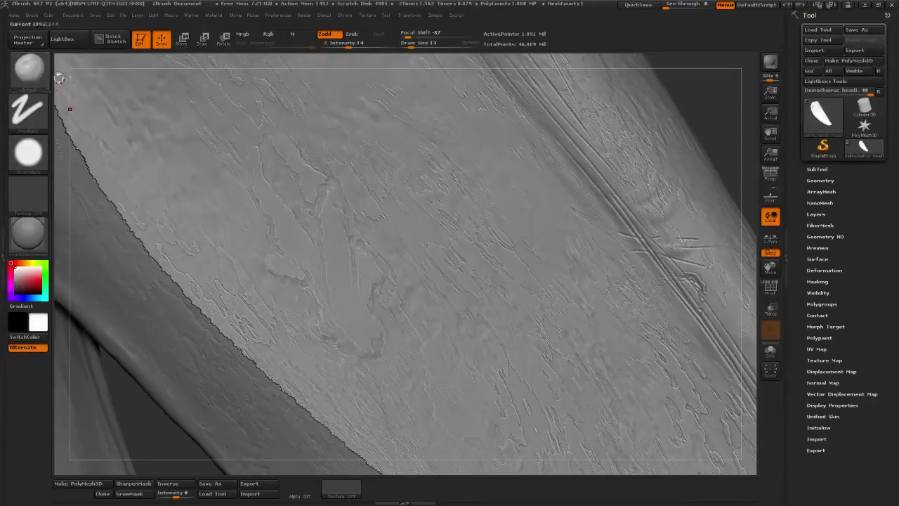
Trim down the patch's ridges and rim with the TrimDynamic brush at draw size 35.
left_click(29, 68)
left_click(422, 87)
left_click(416, 46)
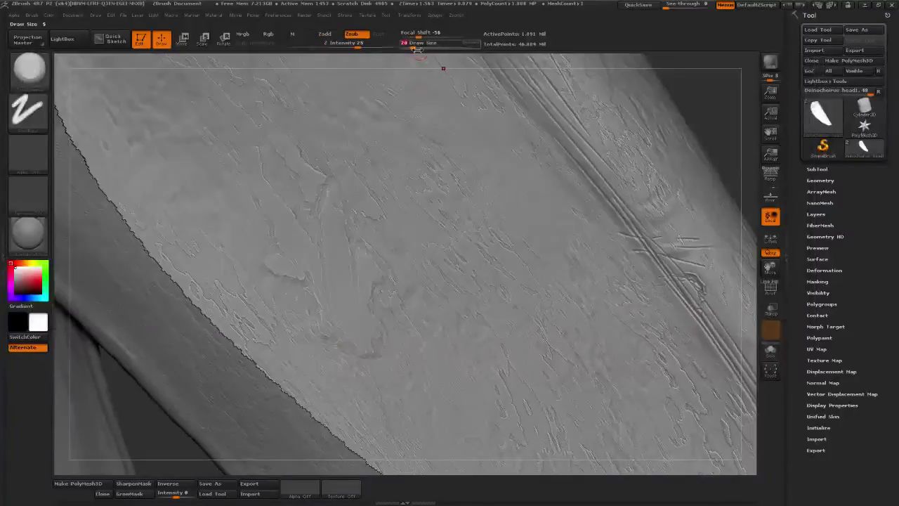
mouse_move(428, 58)
left_mouse_down()
mouse_move(417, 58)
mouse_move(441, 66)
left_mouse_up()
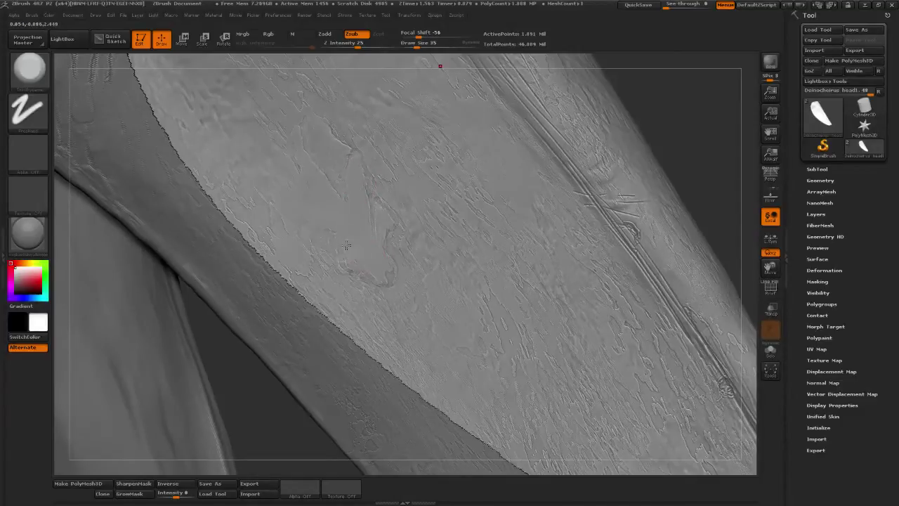
Trim the scratch marks crossing the long grooves near the beak's edge at draw size 15.
left_click(30, 73)
left_click_drag(684, 151, 579, 180)
left_click(412, 46)
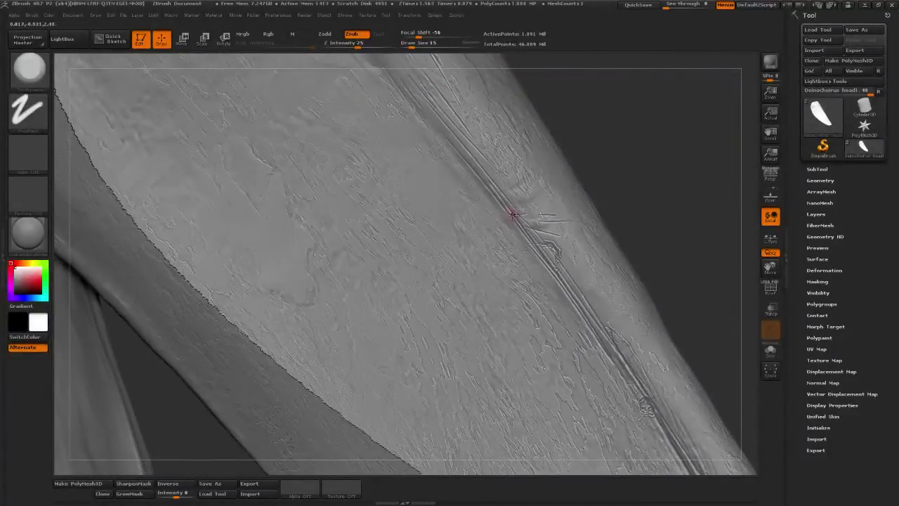
Fill a gap across the long grooves where the scratches meet them, using the clay tubes brush at draw size 11.
left_click(30, 68)
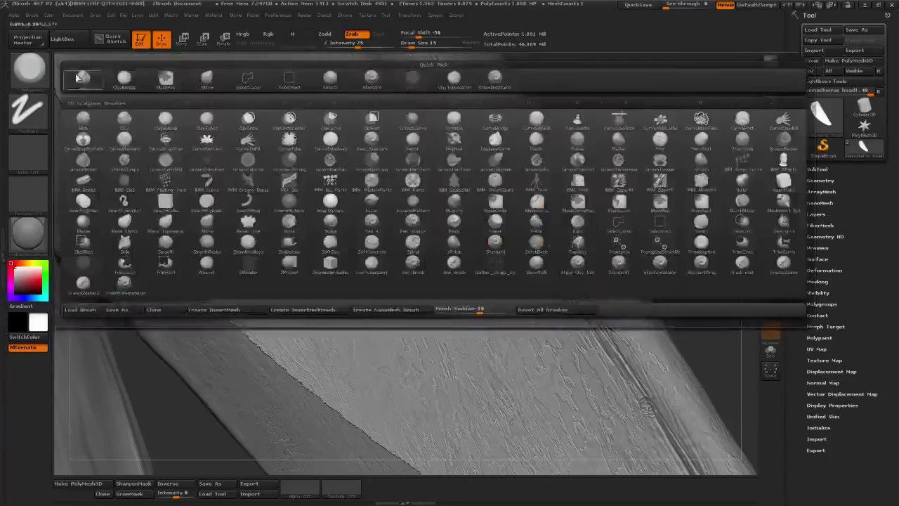
left_click(462, 88)
left_click(410, 47)
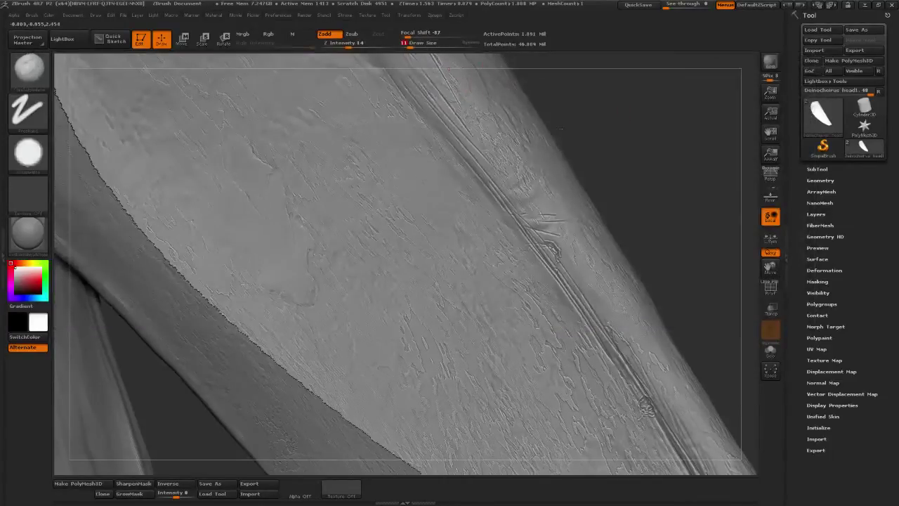
left_click_drag(621, 116, 529, 130, "alt")
right_click_drag(455, 263, 460, 187, "ctrl")
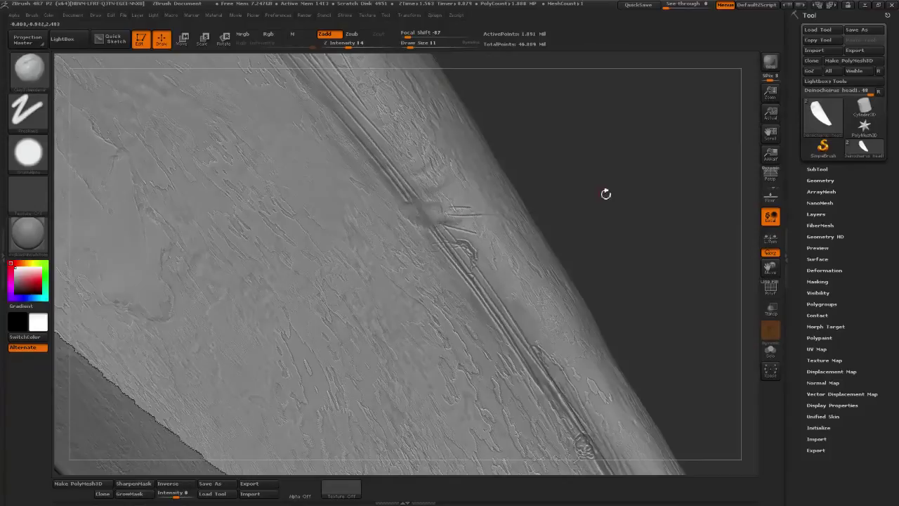
mouse_move(604, 194)
left_mouse_down()
mouse_move(452, 185)
mouse_move(404, 202)
left_mouse_up()
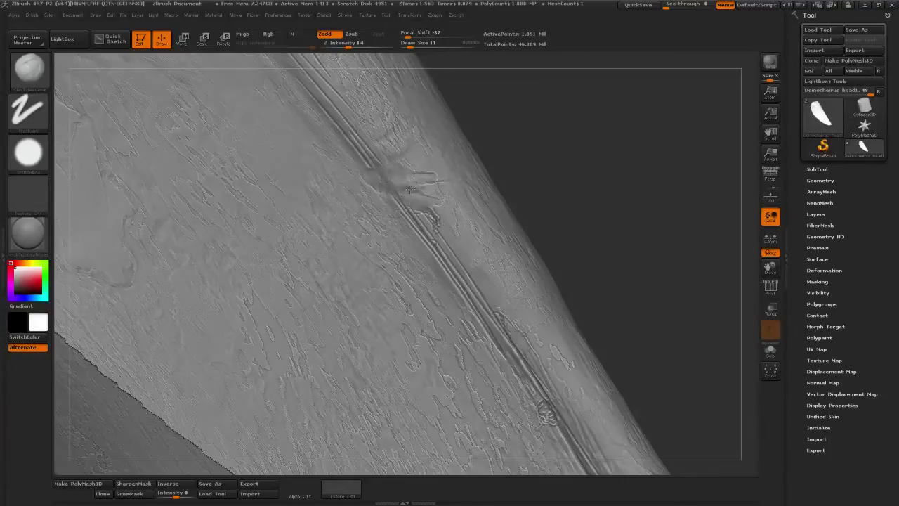
left_click_drag(529, 156, 472, 154, "alt")
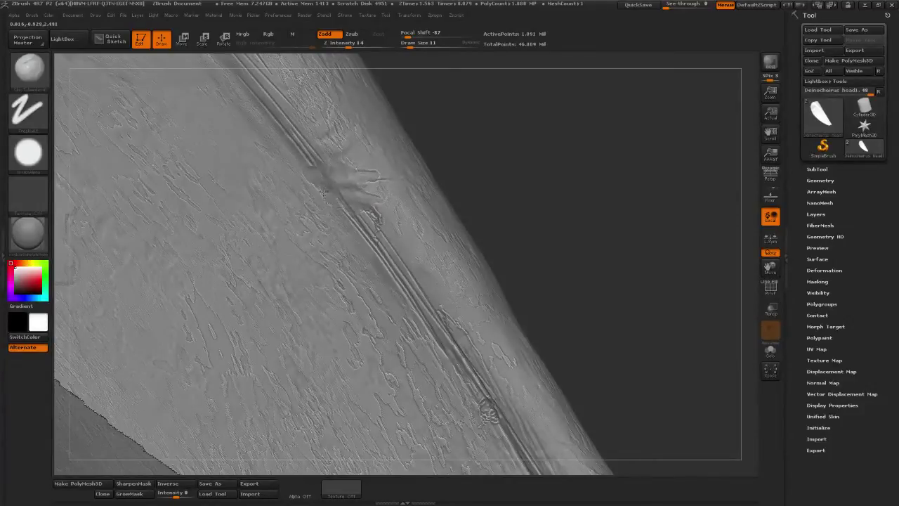
Shape wrinkles radiating from the filled gap toward the beak's edge and blend the groove ends into it.
left_click_drag(555, 150, 355, 194)
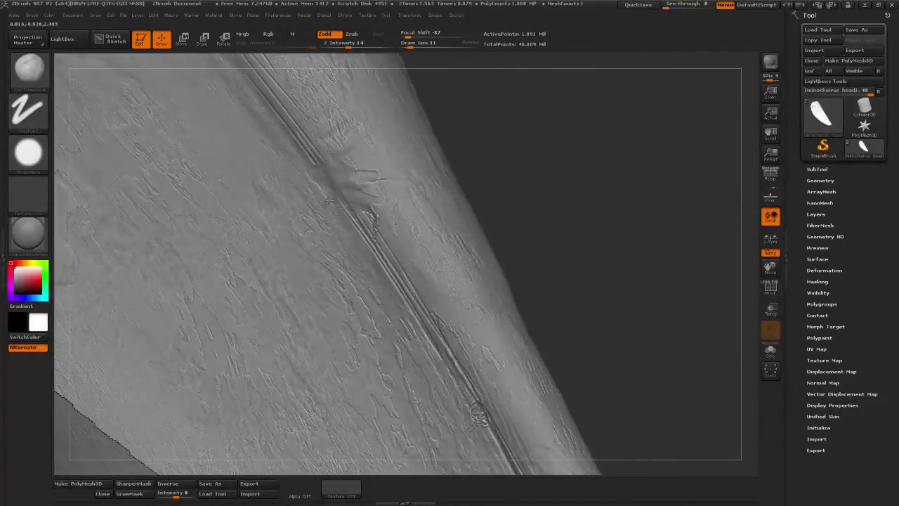
left_click_drag(500, 182, 349, 214)
left_click_drag(505, 170, 334, 209)
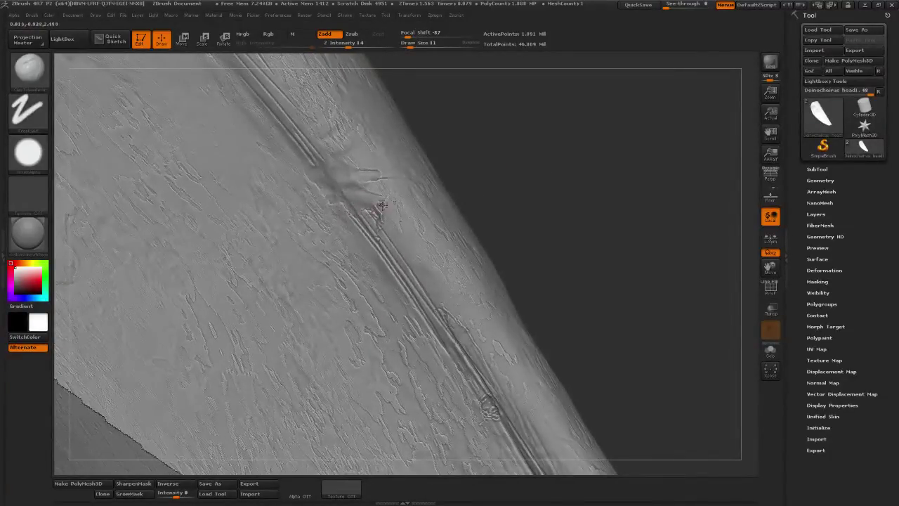
left_click_drag(506, 150, 357, 215)
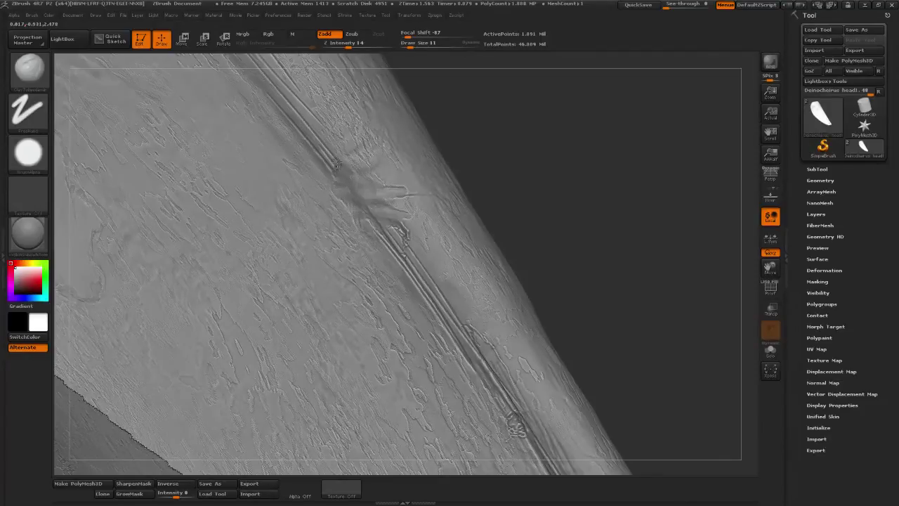
mouse_move(571, 193)
left_mouse_down()
mouse_move(553, 185)
mouse_move(549, 151)
mouse_move(526, 186)
mouse_move(544, 186)
mouse_move(576, 228)
mouse_move(580, 261)
left_mouse_up()
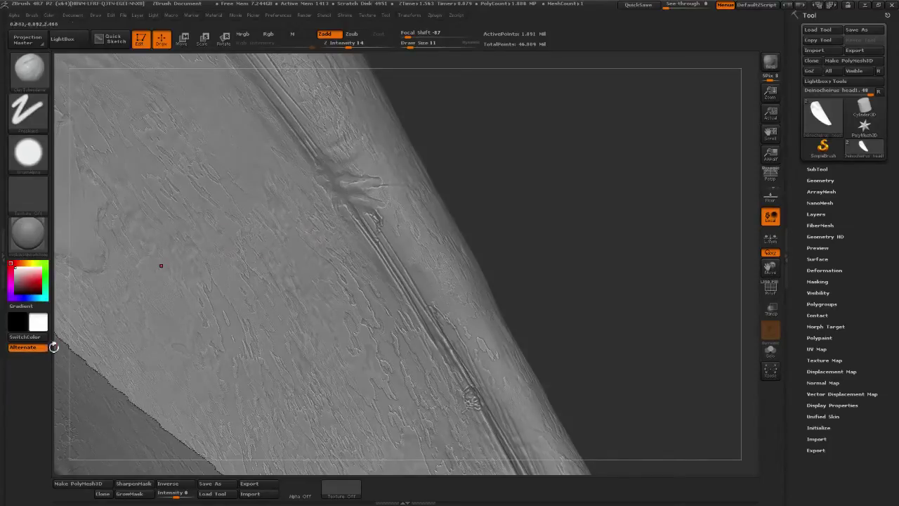
left_click_drag(511, 177, 464, 182)
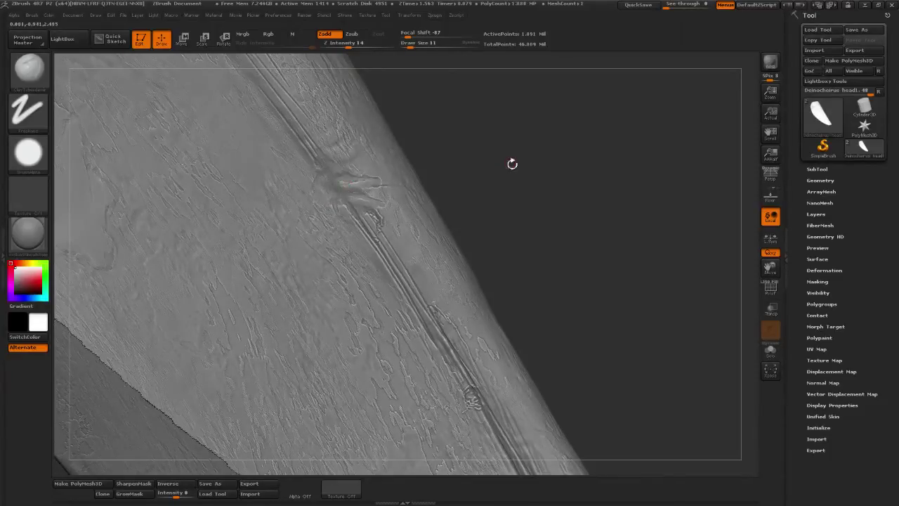
left_click_drag(512, 163, 527, 163)
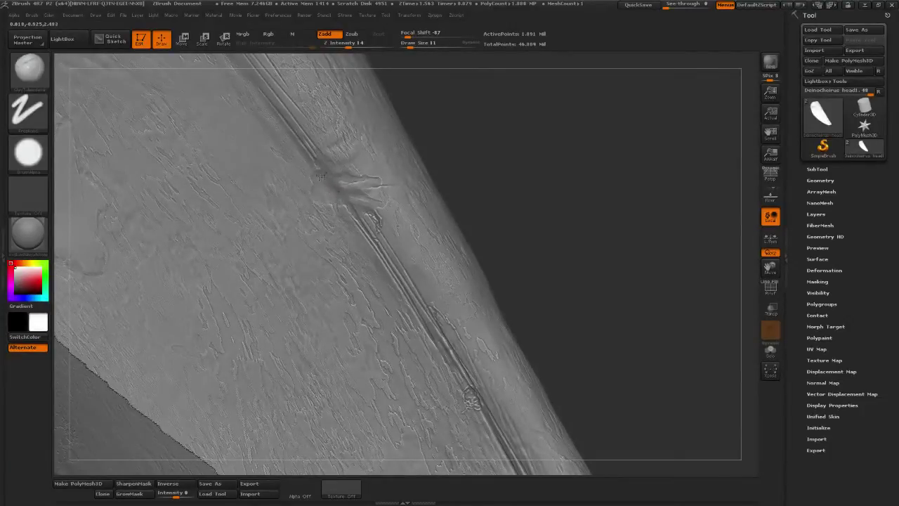
mouse_move(547, 167)
left_mouse_down()
mouse_move(587, 190)
mouse_move(640, 182)
mouse_move(325, 241)
left_mouse_up()
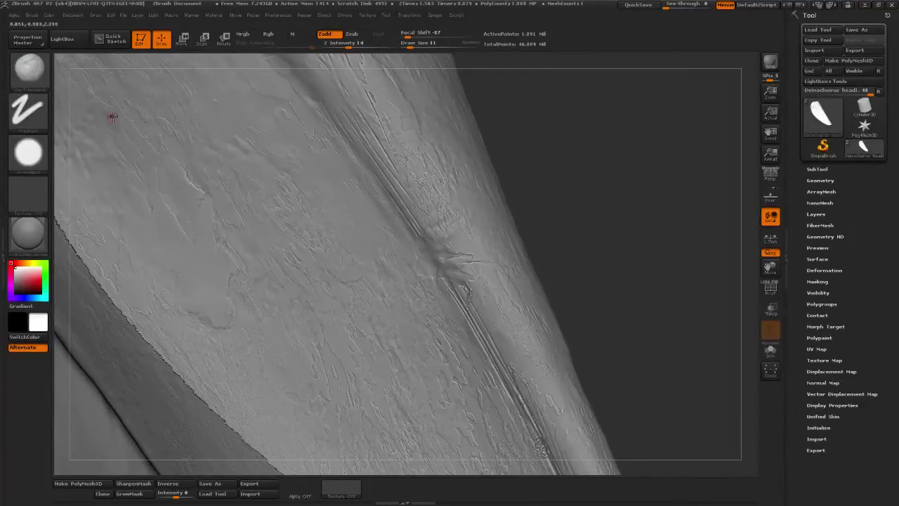
Flatten the beak surface between the flaking patch and the grooves with the TrimDynamic brush at draw size 20.
left_click(28, 68)
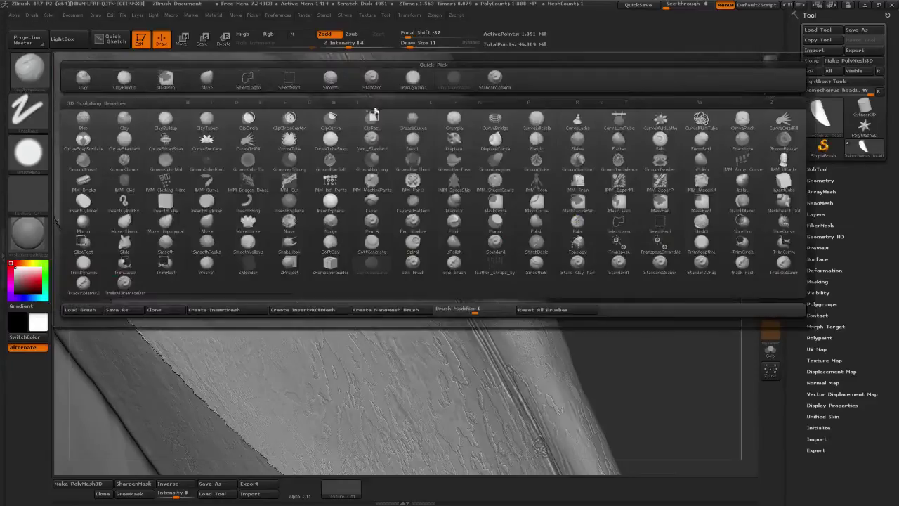
left_click(414, 81)
left_click_drag(412, 45, 417, 44)
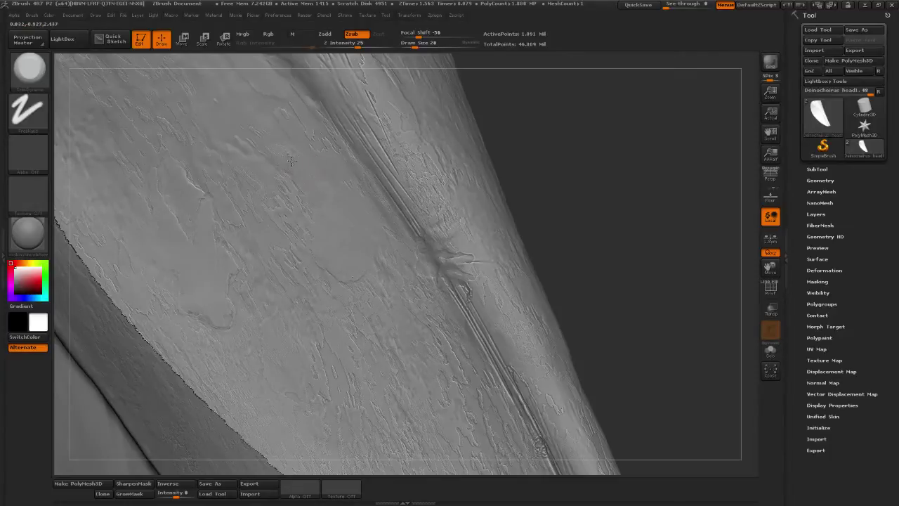
left_click_drag(575, 198, 69, 288, "alt")
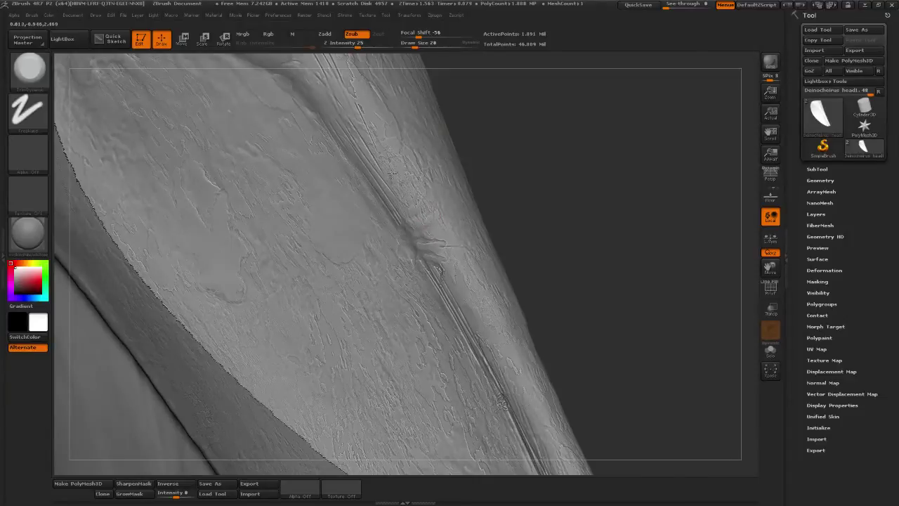
Trim a smooth gap across the upper stretch of the long grooves near the beak's edge at draw size 20.
left_click_drag(522, 174, 526, 216, "alt")
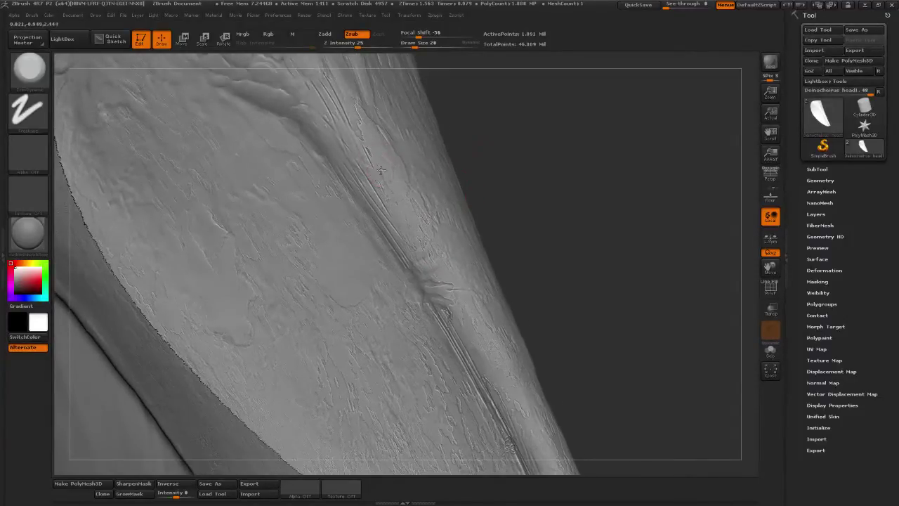
left_click_drag(521, 167, 526, 208, "alt")
left_click(415, 45)
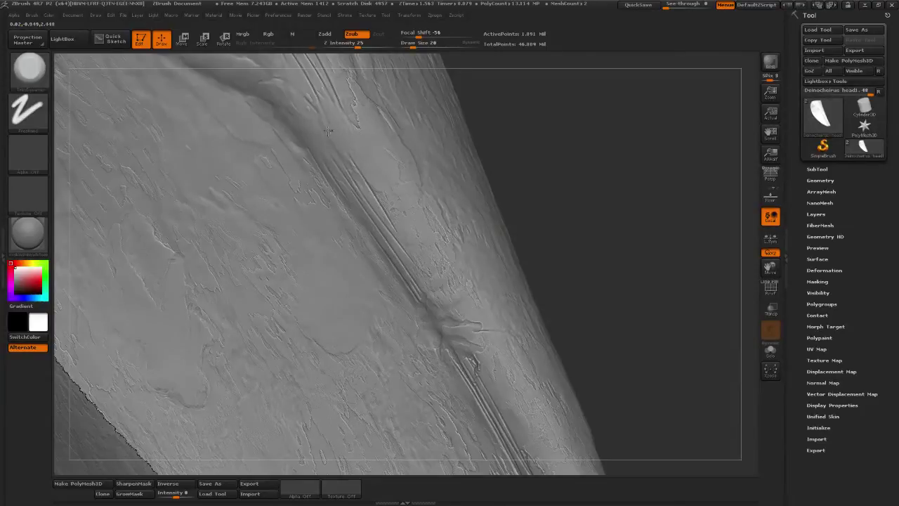
left_click_drag(588, 182, 587, 156, "alt")
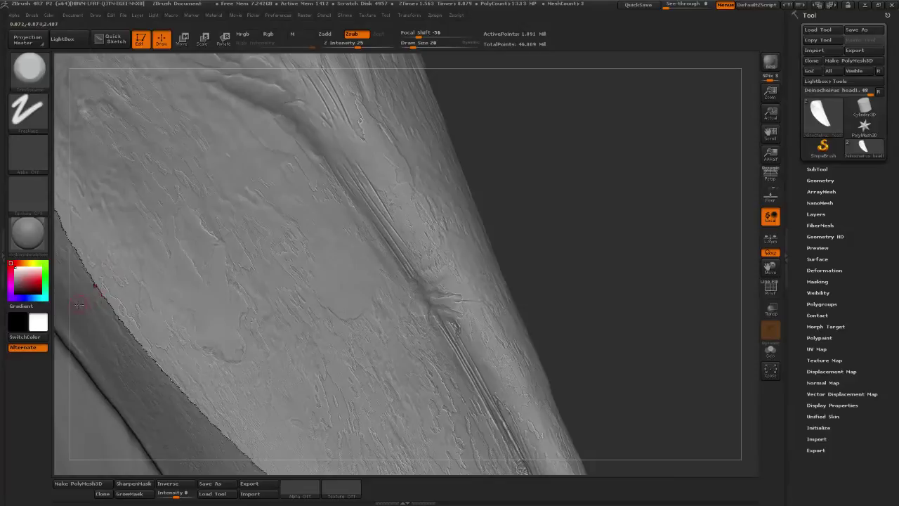
Flatten the rough beak surface around the flaking patches with TrimDynamic at draw size 20, undoing an unwanted stroke.
left_click_drag(546, 194, 420, 237)
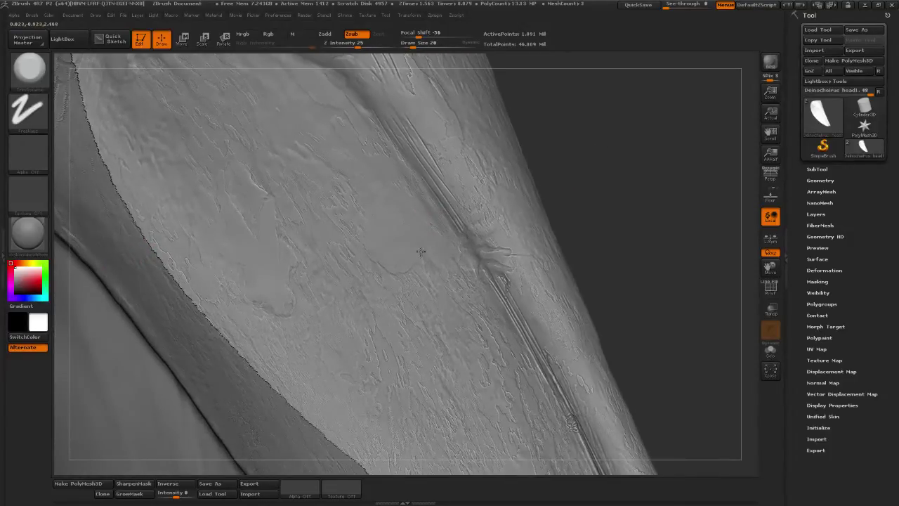
mouse_move(623, 218)
left_mouse_down()
mouse_move(659, 185)
mouse_move(562, 199)
left_mouse_up()
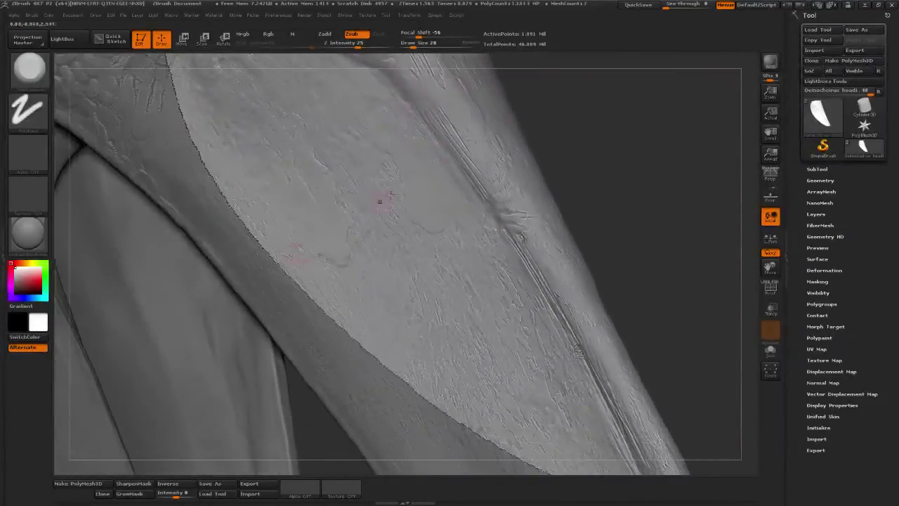
left_click(416, 46)
mouse_move(607, 199)
left_mouse_down()
mouse_move(595, 218)
mouse_move(607, 213)
left_mouse_up()
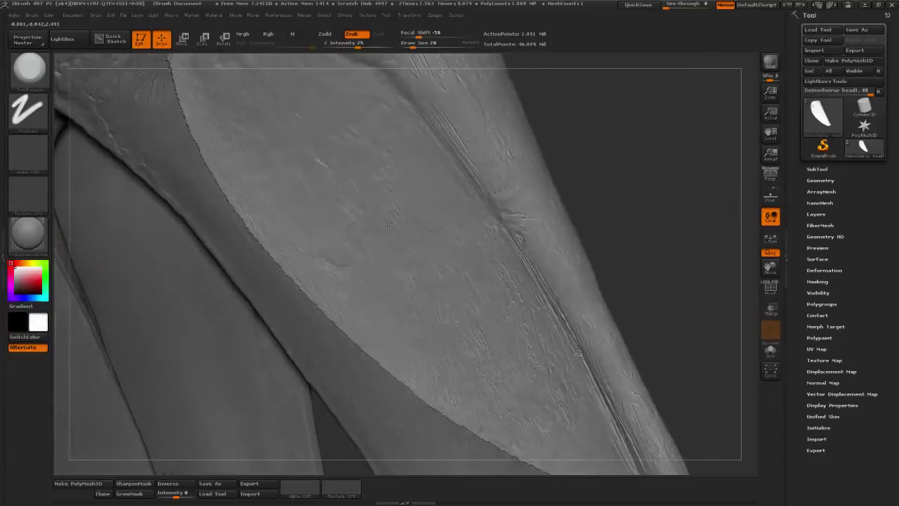
key("ctrl+z")
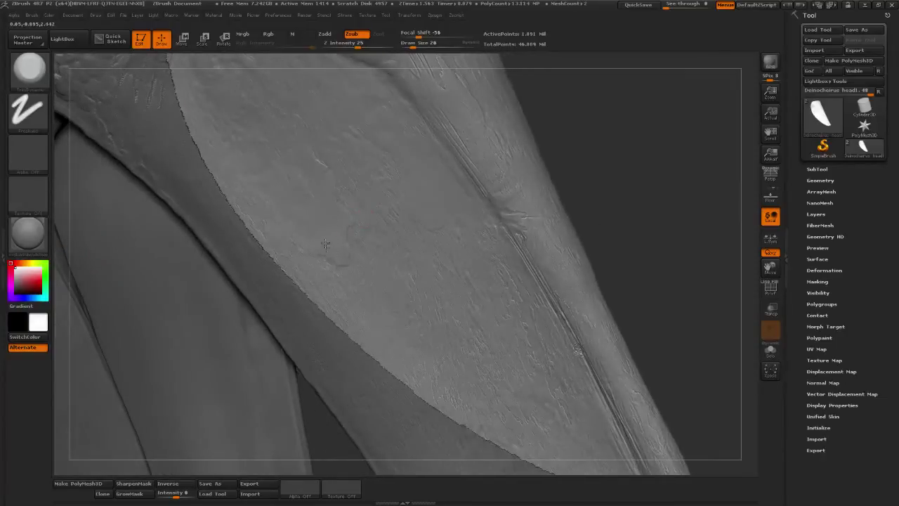
left_click_drag(619, 195, 680, 194)
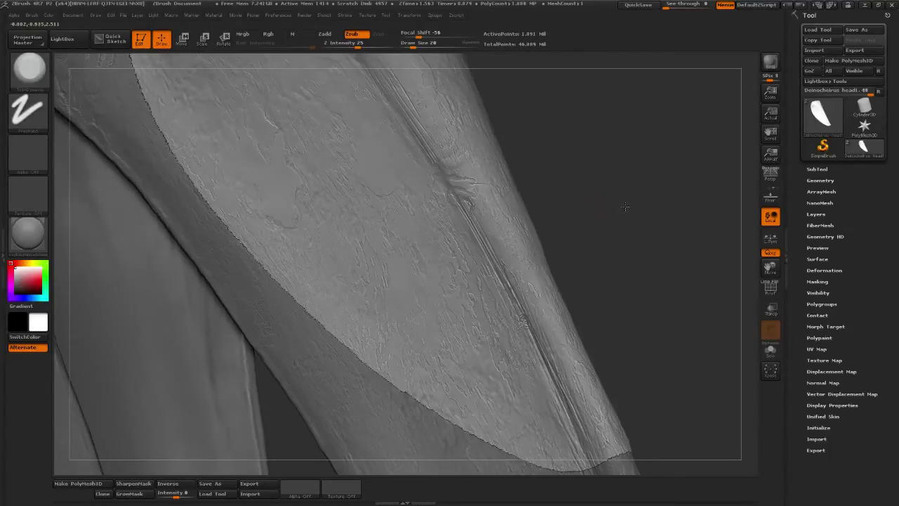
left_click_drag(624, 206, 580, 237)
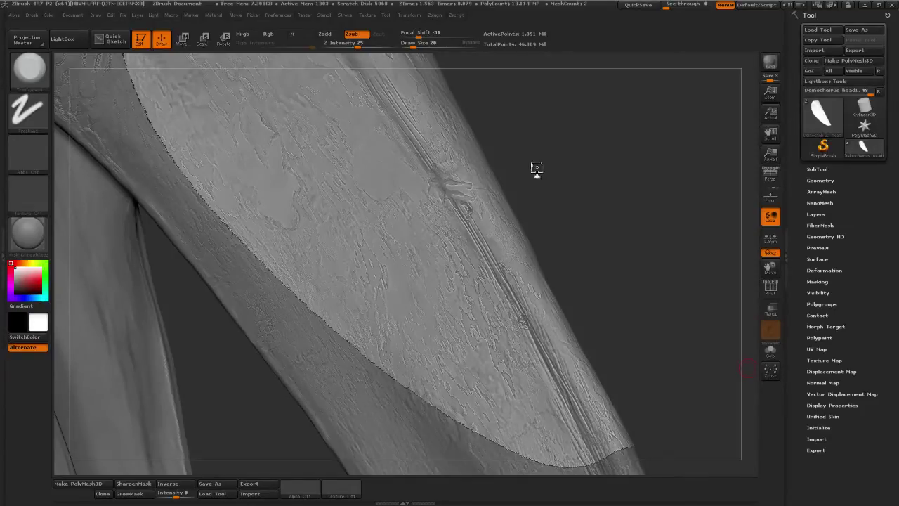
mouse_move(535, 110)
left_mouse_down("alt")
mouse_move(533, 166)
mouse_move(482, 166)
left_mouse_up("alt")
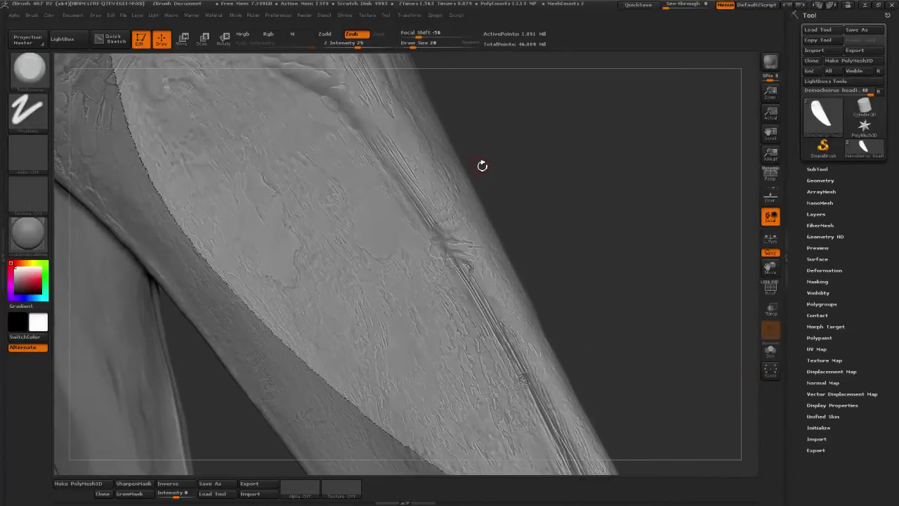
mouse_move(552, 201)
left_mouse_down()
mouse_move(566, 187)
mouse_move(571, 220)
mouse_move(527, 217)
mouse_move(492, 199)
left_mouse_up()
Flatten broader areas of the beak's side up toward the scaled base at draw size 32.
left_click_drag(421, 48, 416, 47)
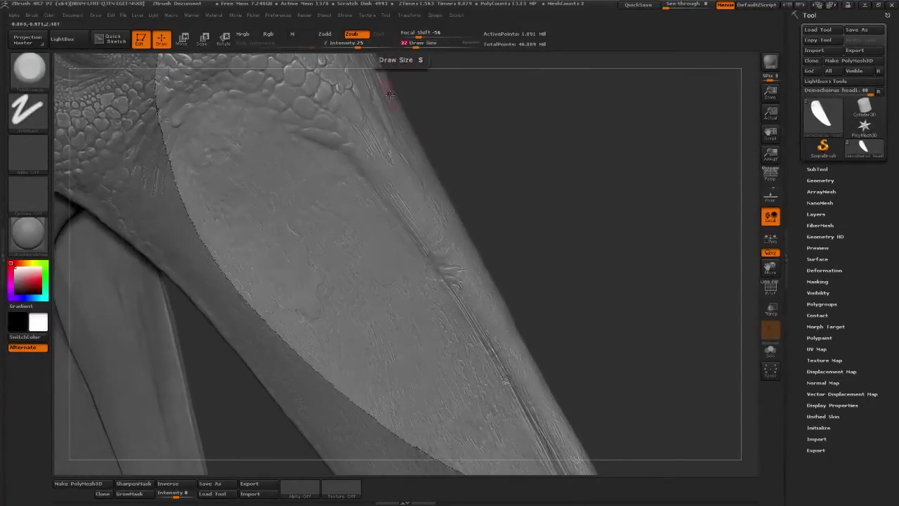
left_click_drag(500, 180, 474, 165)
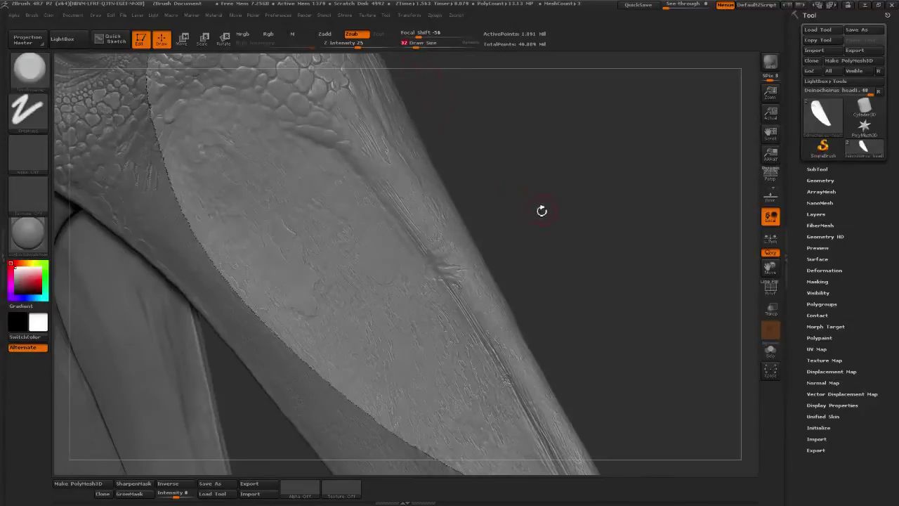
left_click_drag(541, 209, 434, 182)
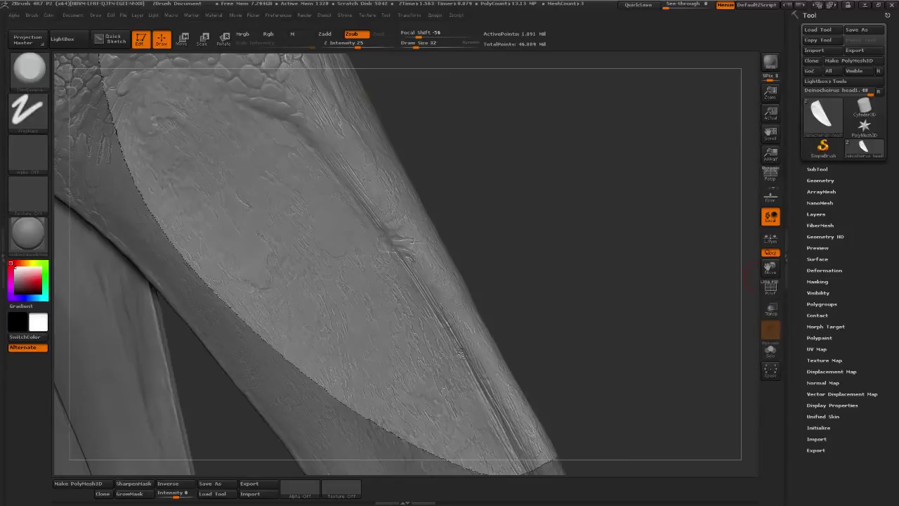
mouse_move(523, 193)
left_mouse_down()
mouse_move(566, 232)
mouse_move(533, 219)
mouse_move(518, 184)
mouse_move(492, 181)
mouse_move(568, 298)
mouse_move(602, 162)
mouse_move(569, 241)
mouse_move(623, 262)
mouse_move(620, 238)
mouse_move(618, 255)
mouse_move(605, 258)
left_mouse_up()
mouse_move(365, 224)
left_mouse_down("shift")
mouse_move(344, 220)
mouse_move(335, 194)
mouse_move(312, 185)
mouse_move(325, 169)
mouse_move(262, 136)
mouse_move(377, 128)
mouse_move(330, 108)
left_mouse_up("shift")
mouse_move(625, 173)
left_mouse_down()
mouse_move(634, 199)
mouse_move(581, 170)
mouse_move(497, 170)
mouse_move(494, 130)
mouse_move(538, 230)
mouse_move(558, 242)
mouse_move(577, 207)
left_mouse_up()
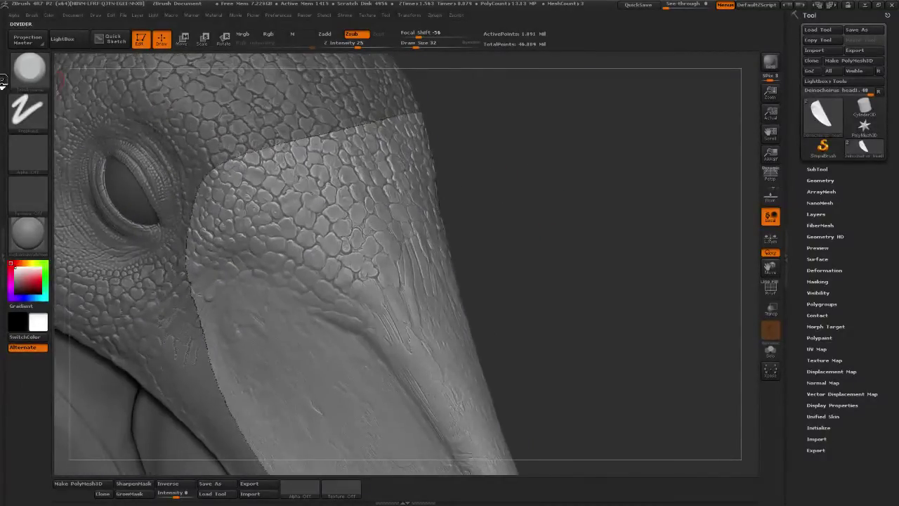
Set up the Standard brush with a freehand stroke, no alpha and a focal shift of -41.
left_click(28, 68)
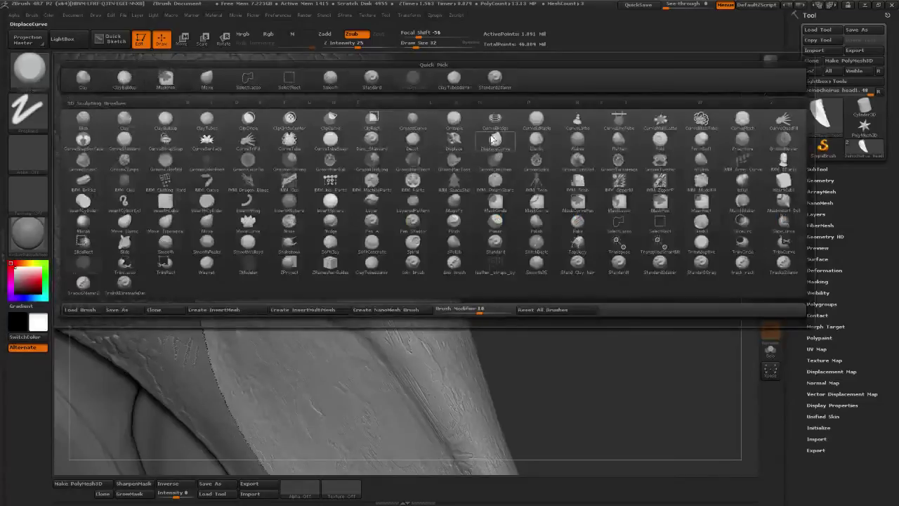
left_click(370, 78)
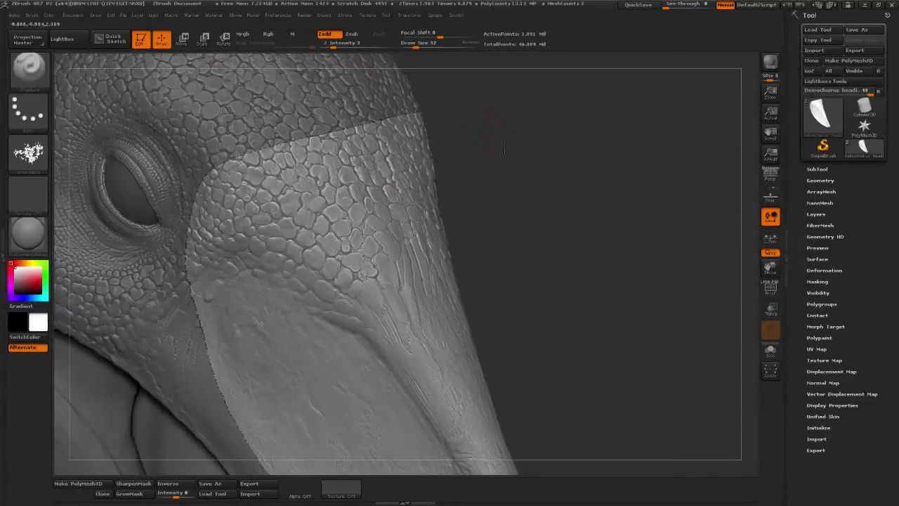
left_click_drag(500, 141, 516, 181, "alt")
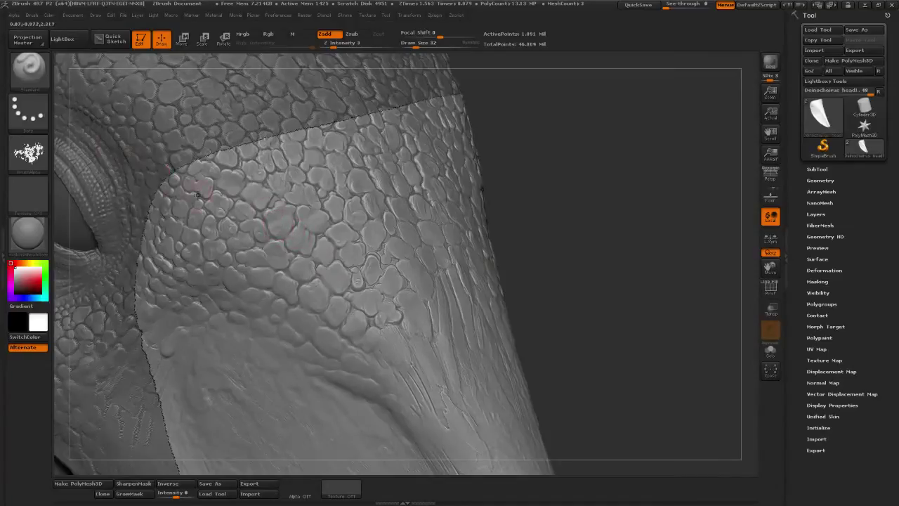
left_click(28, 111)
left_click(161, 121)
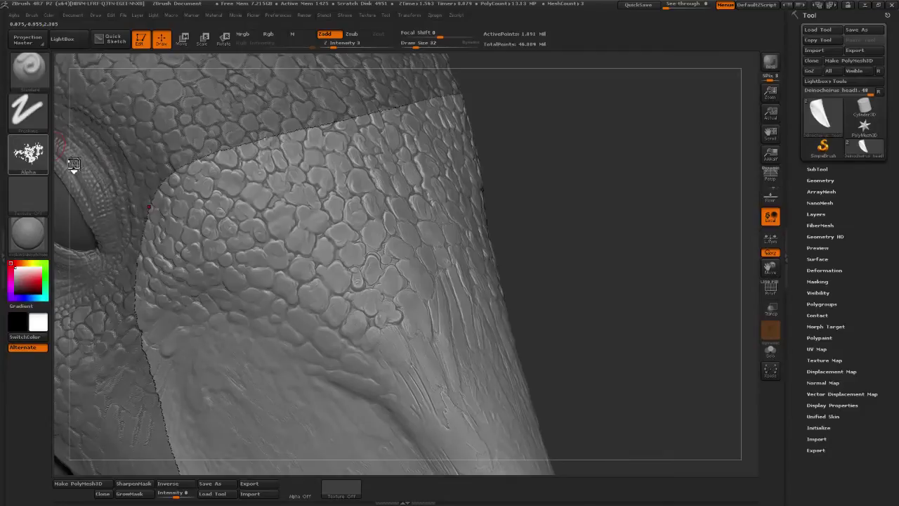
left_click(28, 153)
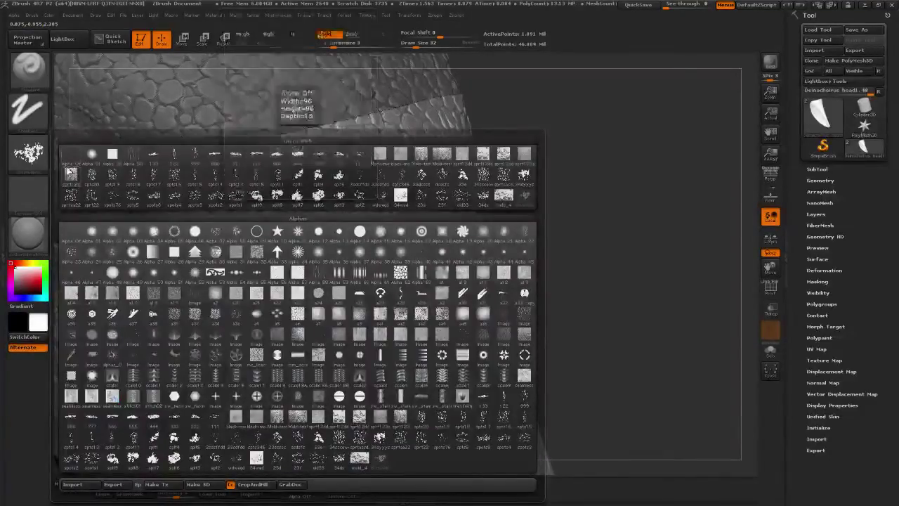
left_click(78, 236)
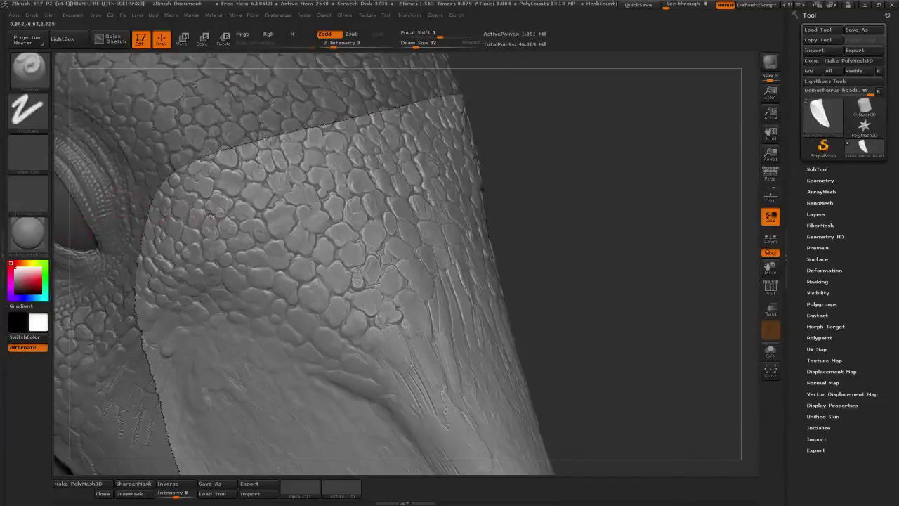
left_click_drag(438, 38, 424, 38)
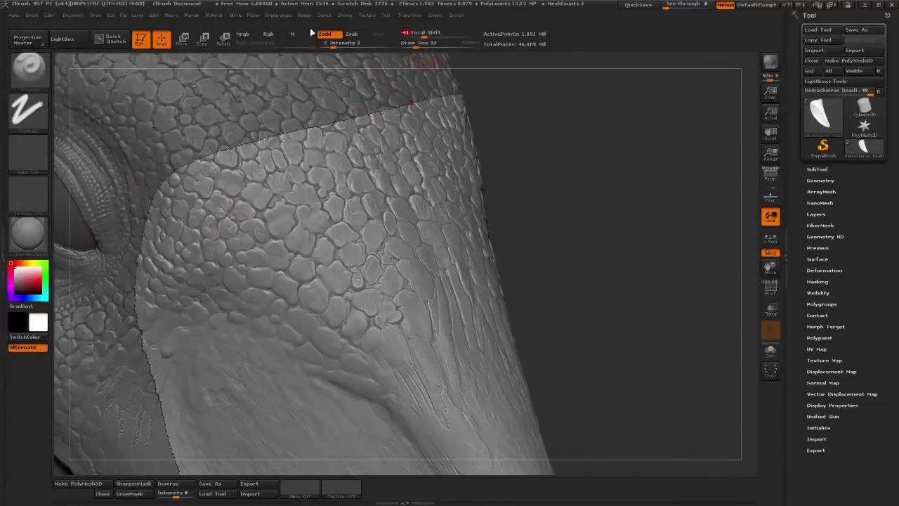
left_click(31, 14)
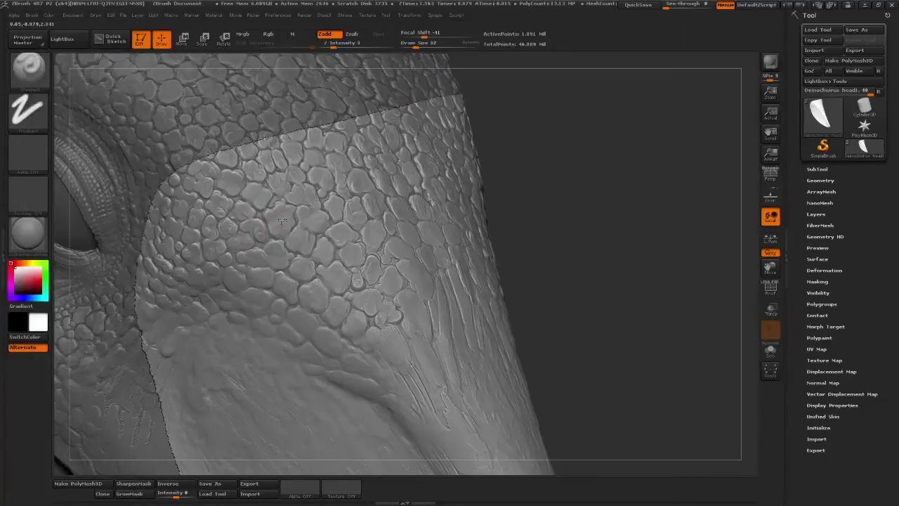
Build up individual scales at the base of the beak with Z intensity 9, starting at draw size 20.
left_click(343, 46)
left_click(418, 43)
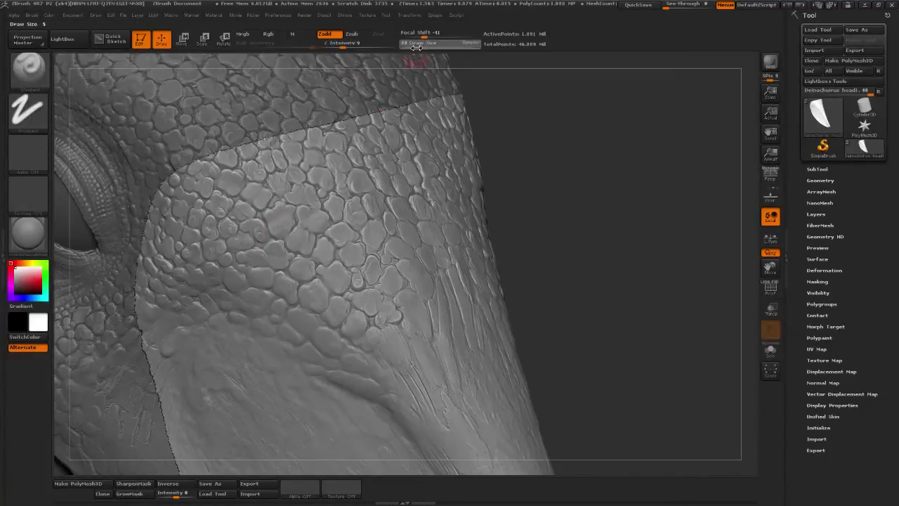
type("20")
key("Return")
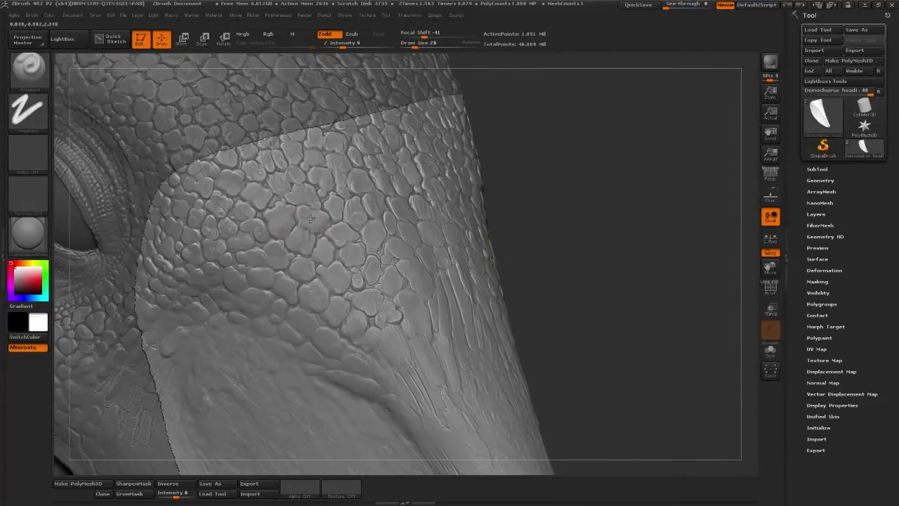
left_click_drag(417, 47, 420, 48)
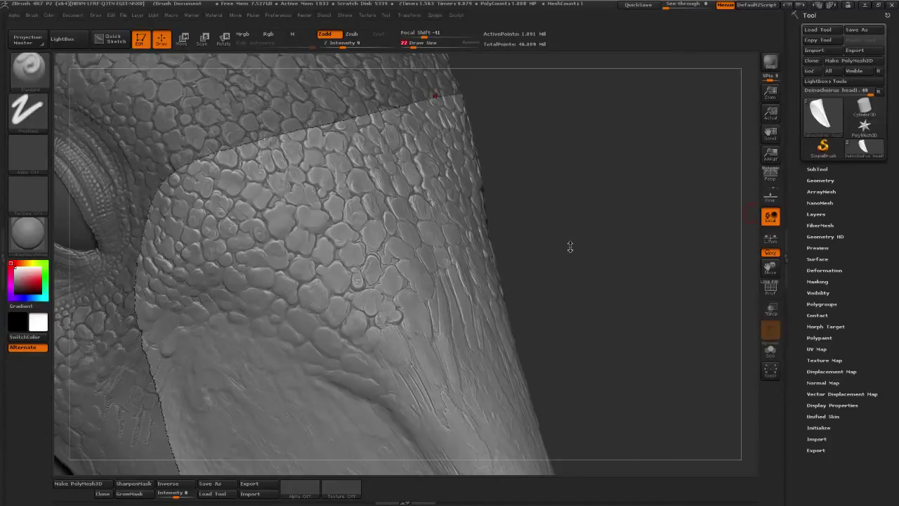
mouse_move(421, 44)
left_mouse_down()
mouse_move(411, 44)
mouse_move(421, 44)
left_mouse_up()
left_click_drag(572, 138, 415, 201)
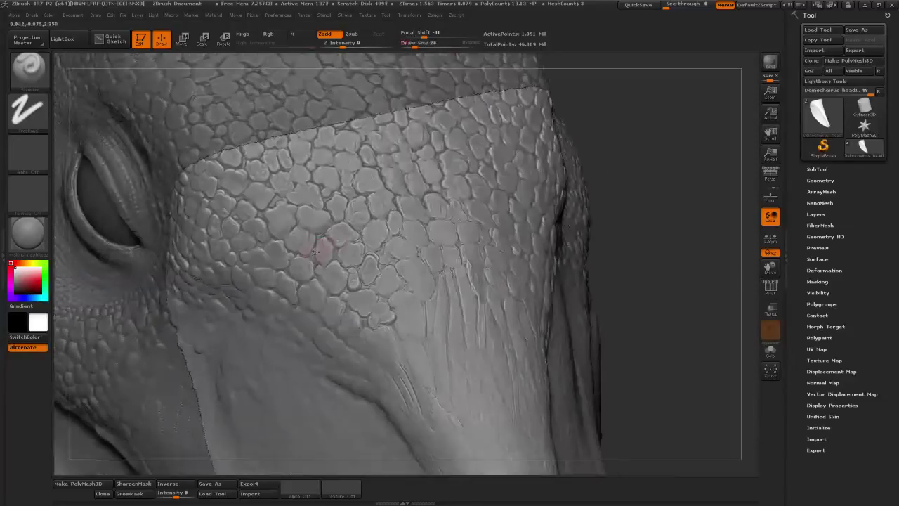
mouse_move(298, 234)
left_mouse_down()
mouse_move(316, 226)
mouse_move(301, 240)
left_mouse_up()
Raise more scales at the beak's base into rounded bumps at draw size 17 and Z intensity 10.
left_click_drag(421, 43, 415, 43)
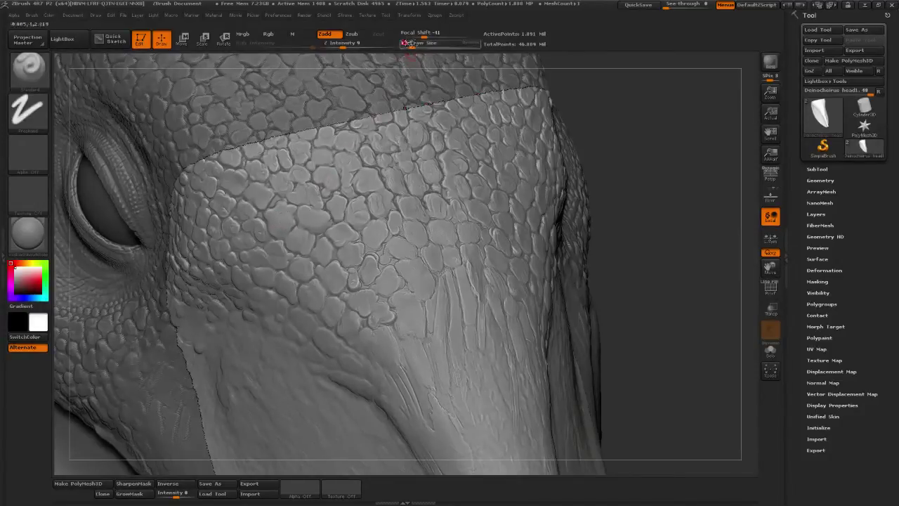
left_click(345, 44)
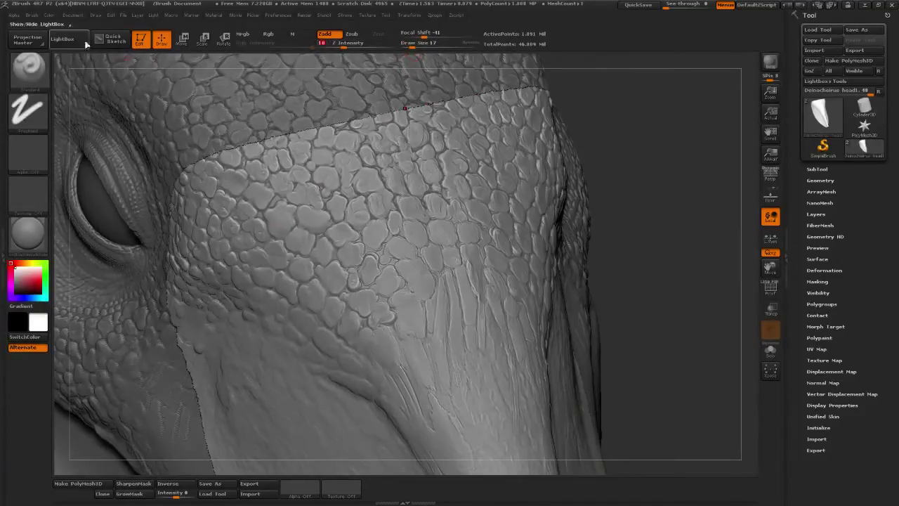
left_click(32, 15)
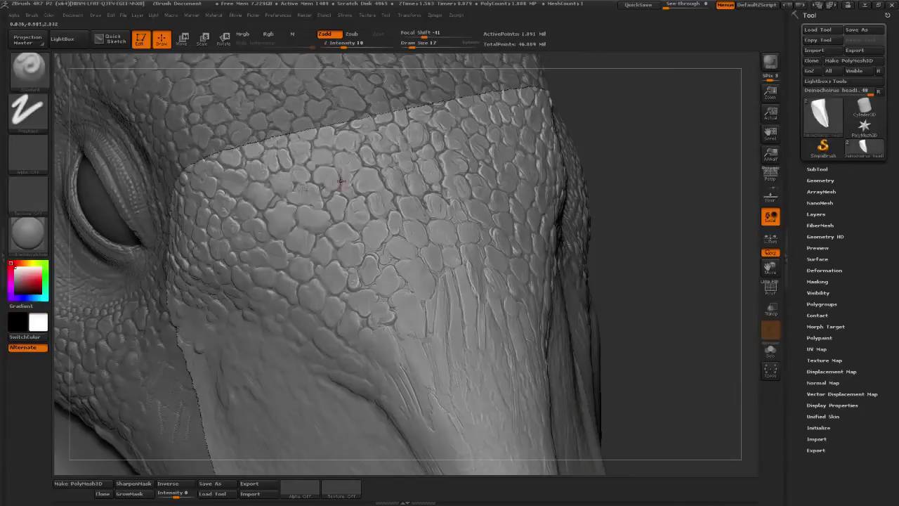
left_click_drag(690, 149, 703, 139)
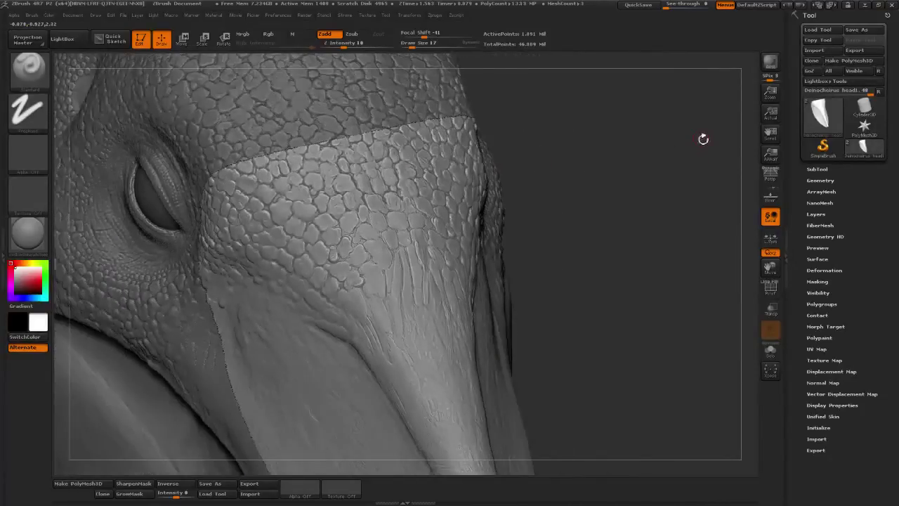
left_click_drag(604, 206, 361, 224)
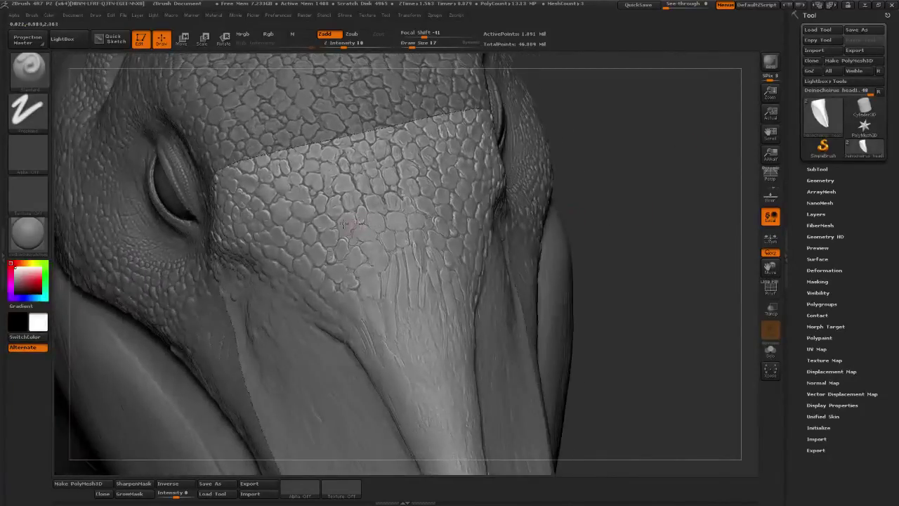
left_click_drag(640, 178, 506, 210)
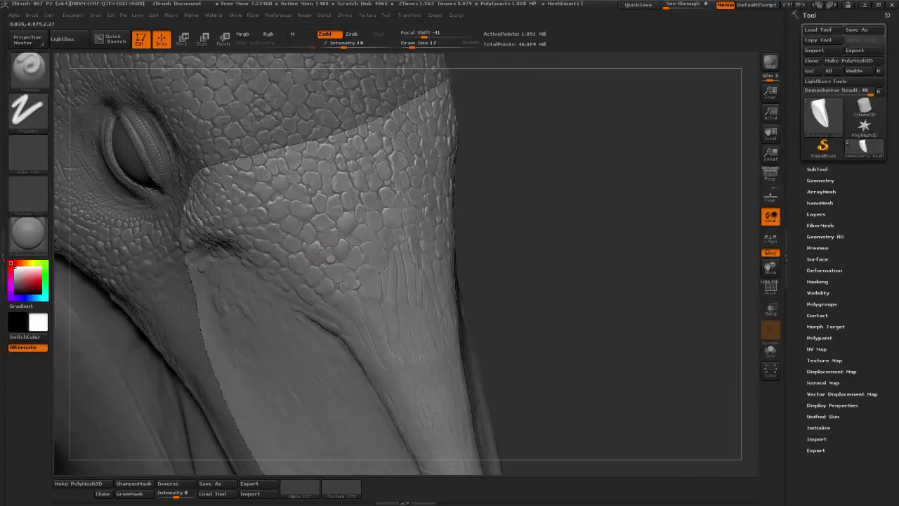
Bulge the scales between the beak's upper ridge and the eye more strongly at Z intensity 13.
left_click(345, 45)
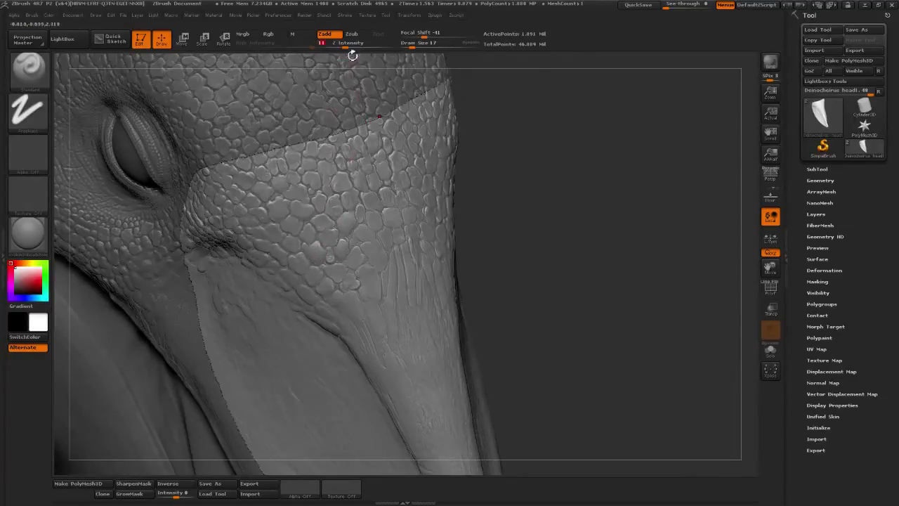
left_click(347, 45)
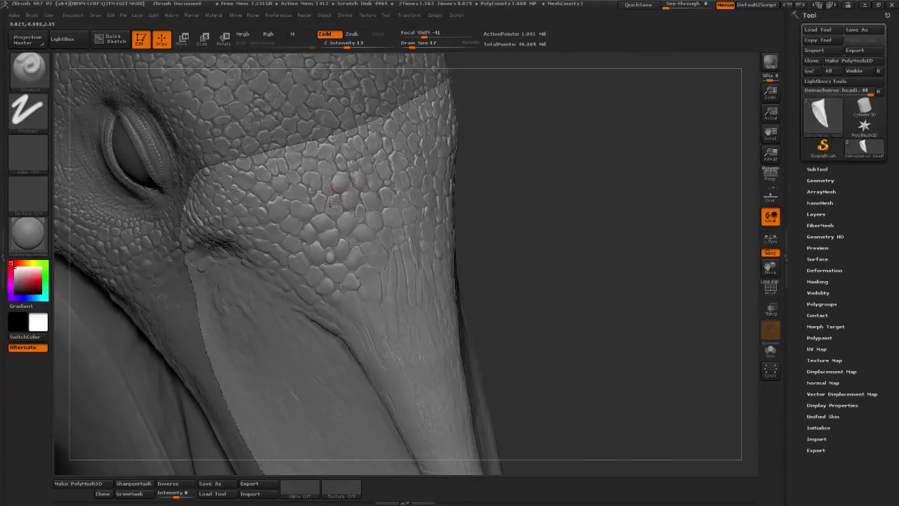
left_click_drag(565, 221, 365, 258)
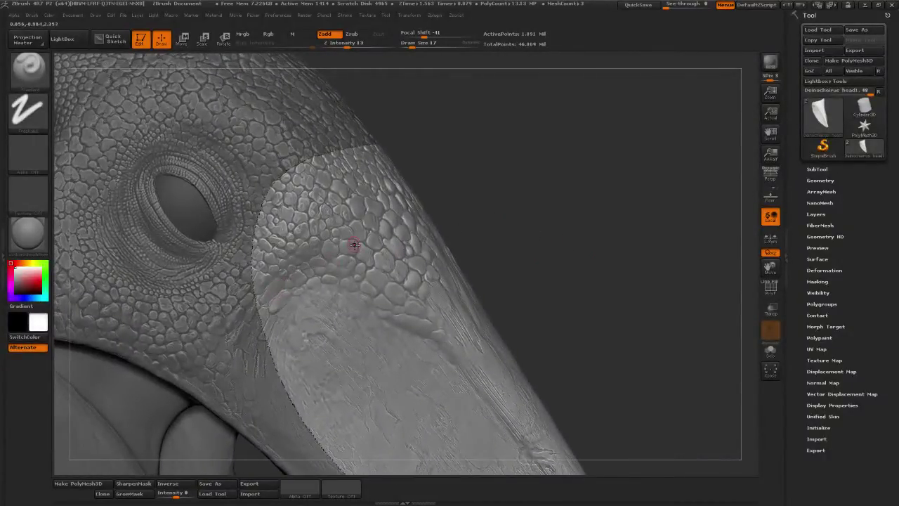
Set the draw size to 19 and round out the larger scales across the middle of the beak's base, in front of the eye.
left_click_drag(484, 154, 516, 180)
left_click(414, 45)
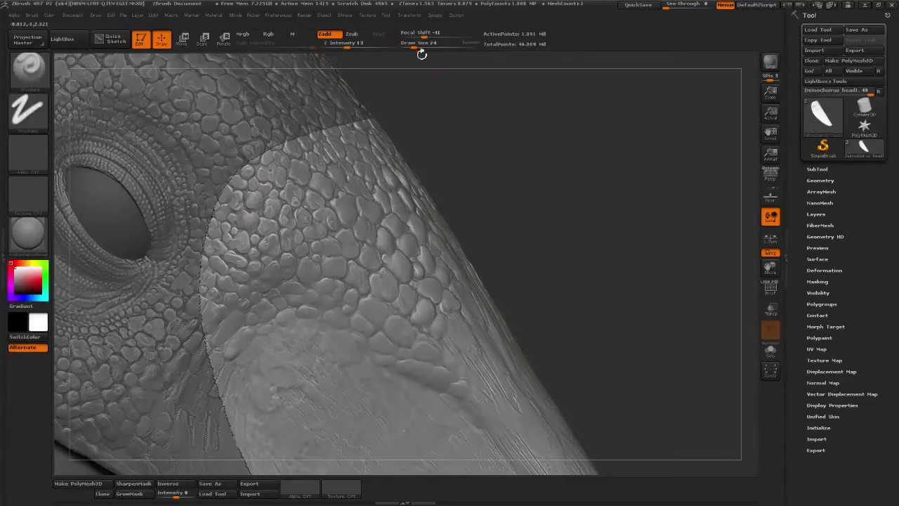
left_click_drag(423, 47, 419, 47)
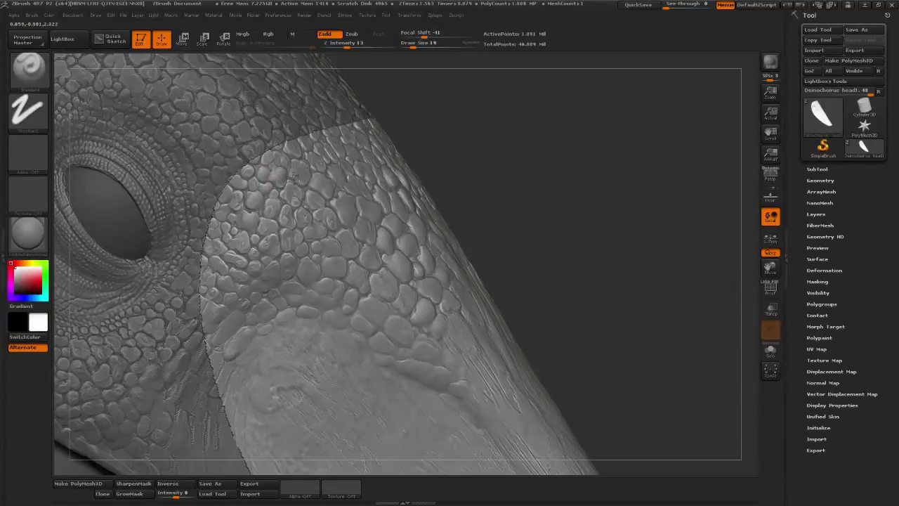
left_click_drag(482, 140, 454, 153)
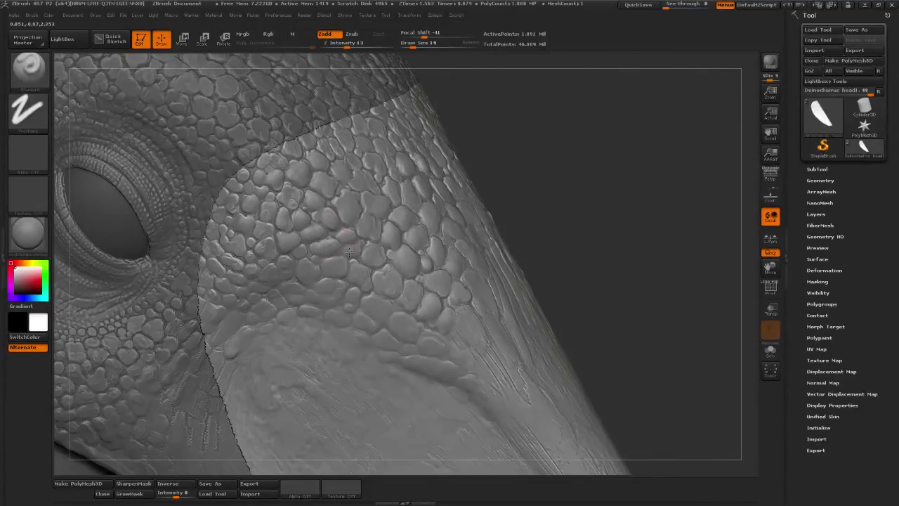
left_click_drag(548, 171, 361, 206)
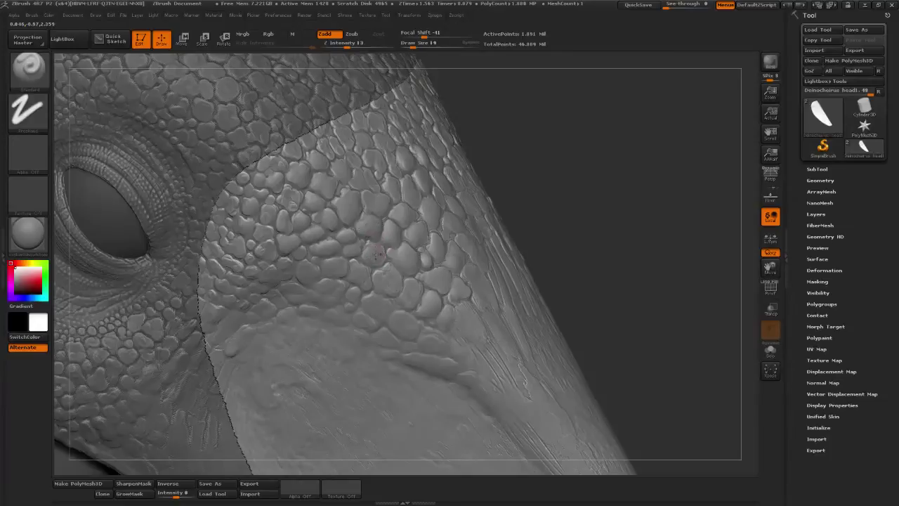
Raise the small scales along the lower edge of the scaled area, between the beak's smooth side and the eye.
left_click_drag(566, 181, 531, 133, "alt")
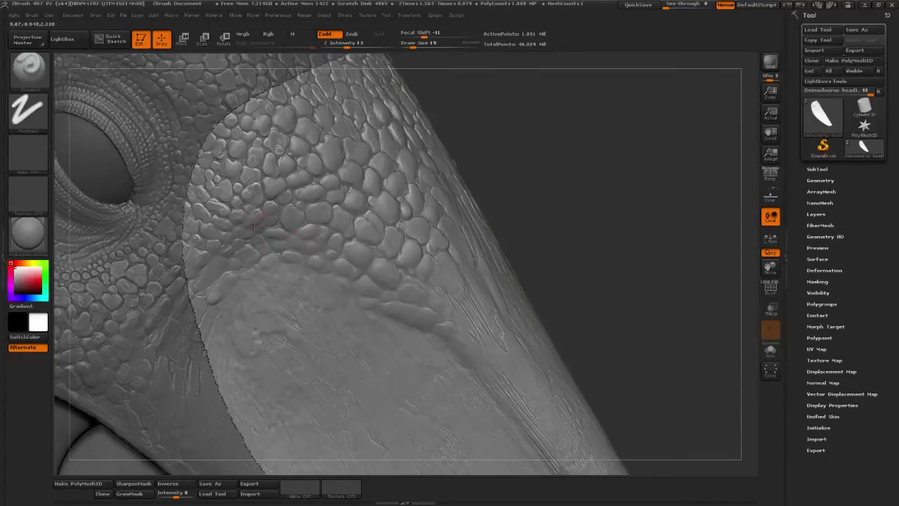
mouse_move(533, 166)
left_mouse_down()
mouse_move(545, 150)
mouse_move(562, 155)
left_mouse_up()
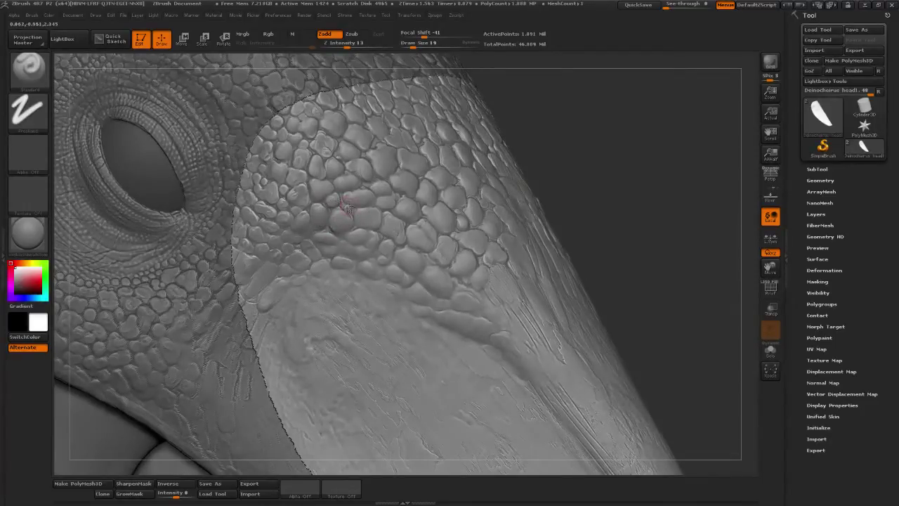
left_click_drag(604, 172, 551, 188)
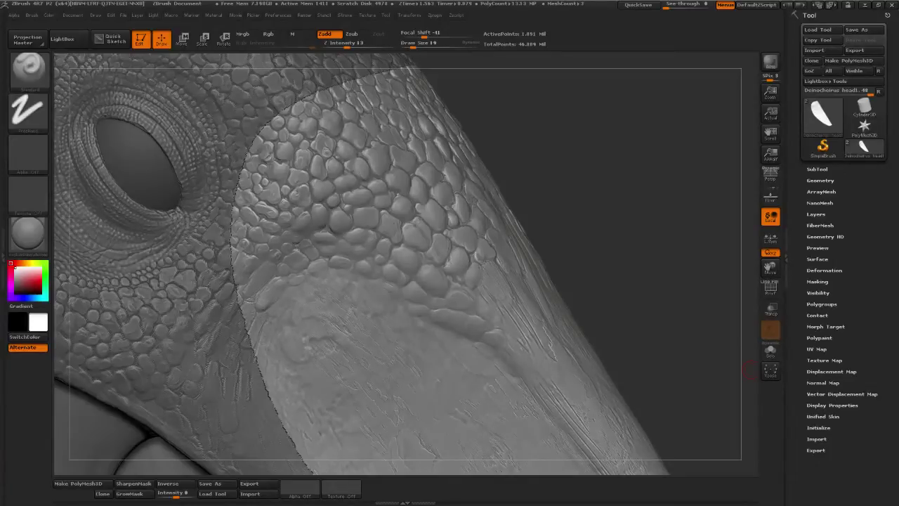
mouse_move(546, 206)
left_mouse_down()
mouse_move(576, 157)
mouse_move(534, 191)
mouse_move(328, 206)
left_mouse_up()
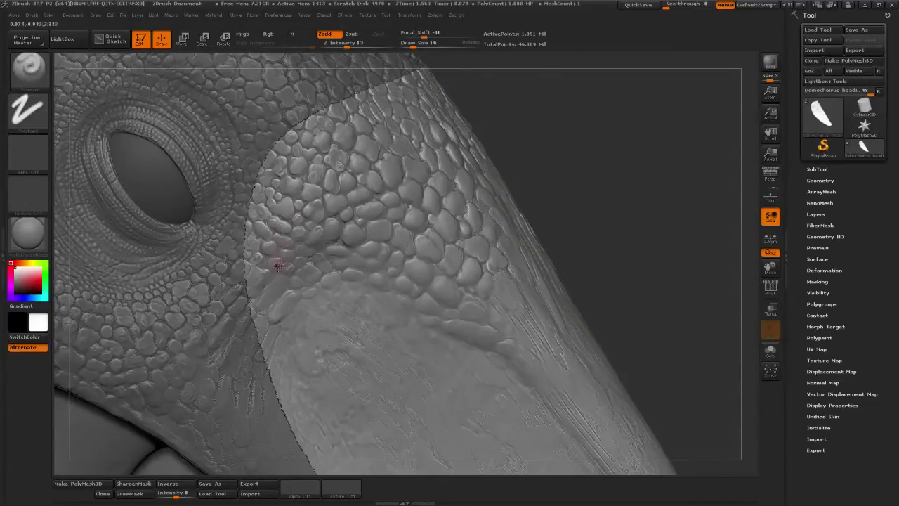
left_click_drag(613, 172, 611, 154, "alt")
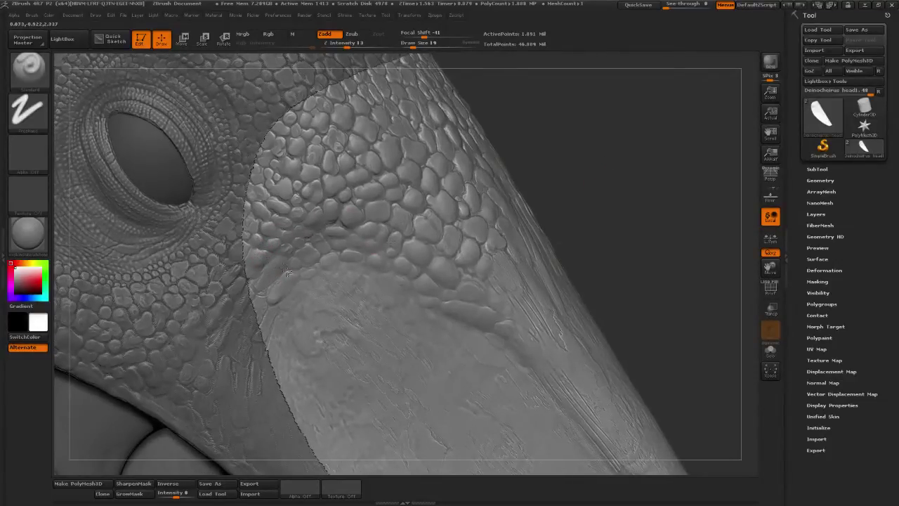
left_click_drag(646, 182, 626, 183)
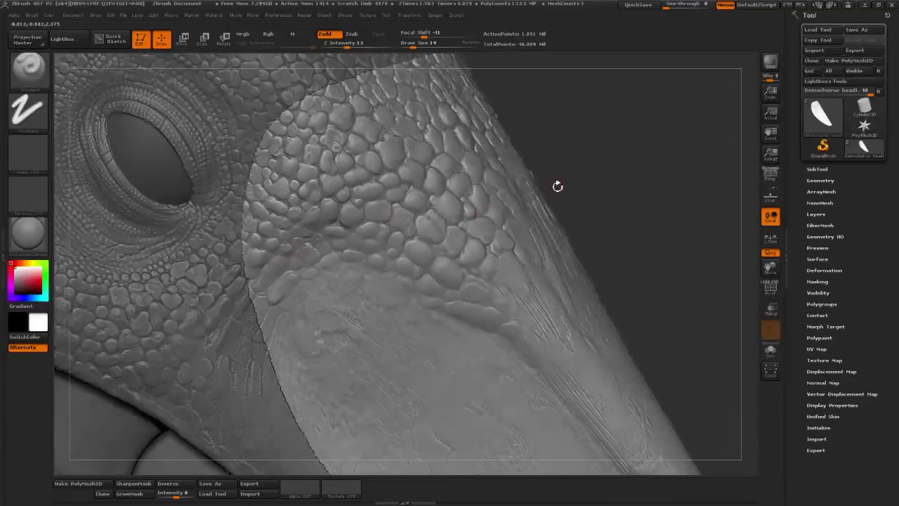
Bulge the scales beside the eye-side seam and continue along the ridge bordering the beak's smooth side.
mouse_move(557, 187)
left_mouse_down()
mouse_move(617, 169)
mouse_move(553, 195)
left_mouse_up()
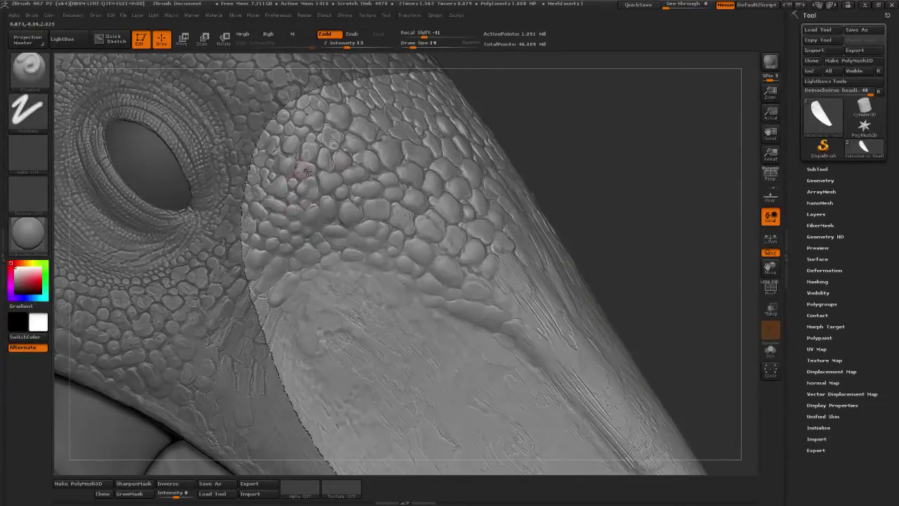
mouse_move(532, 175)
left_mouse_down("alt")
mouse_move(482, 173)
mouse_move(468, 163)
left_mouse_up("alt")
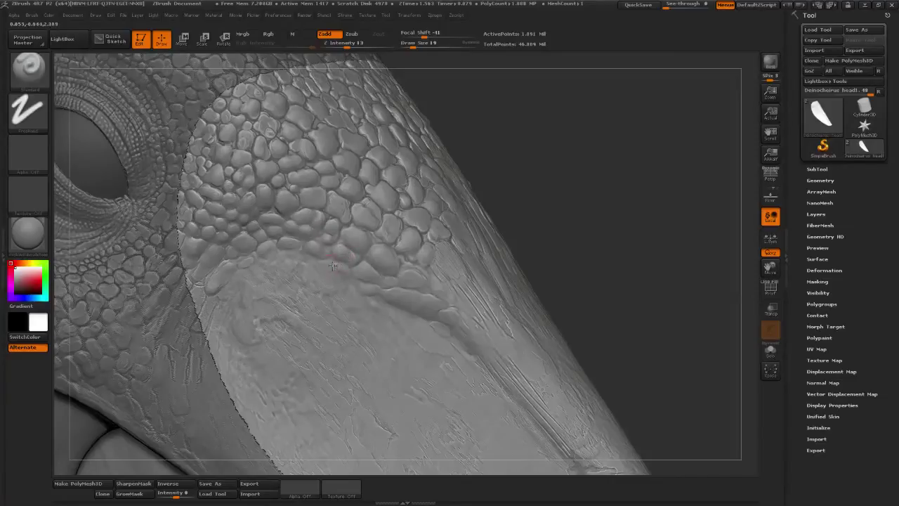
left_click_drag(603, 180, 534, 188)
left_click_drag(610, 206, 576, 211)
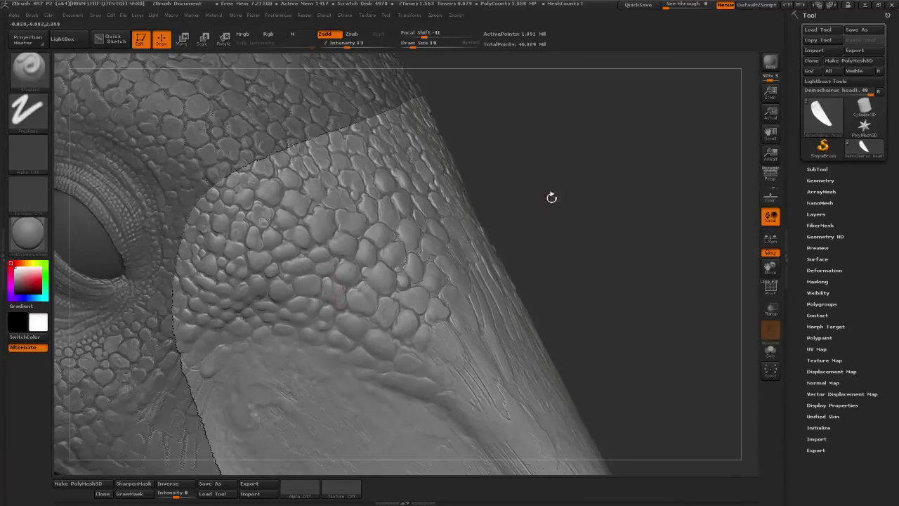
left_click_drag(552, 197, 609, 168)
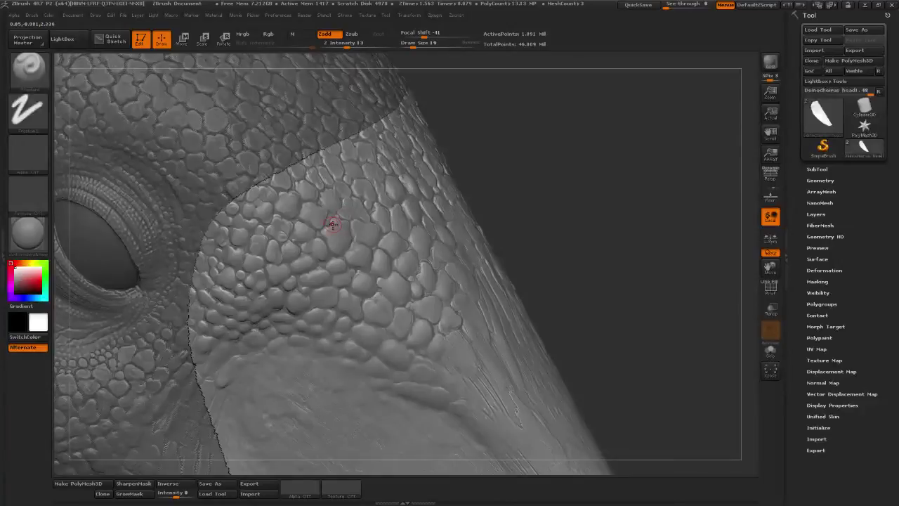
left_click_drag(572, 197, 537, 184)
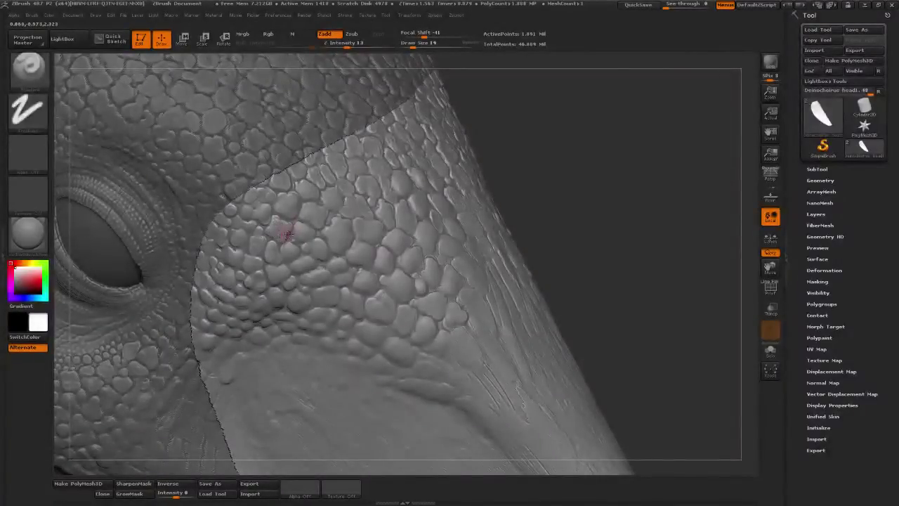
Smooth a rough scale in the upper part of the beak's base and reshape the scales around it.
left_click_drag(285, 230, 279, 220, "shift")
left_click_drag(616, 187, 393, 226)
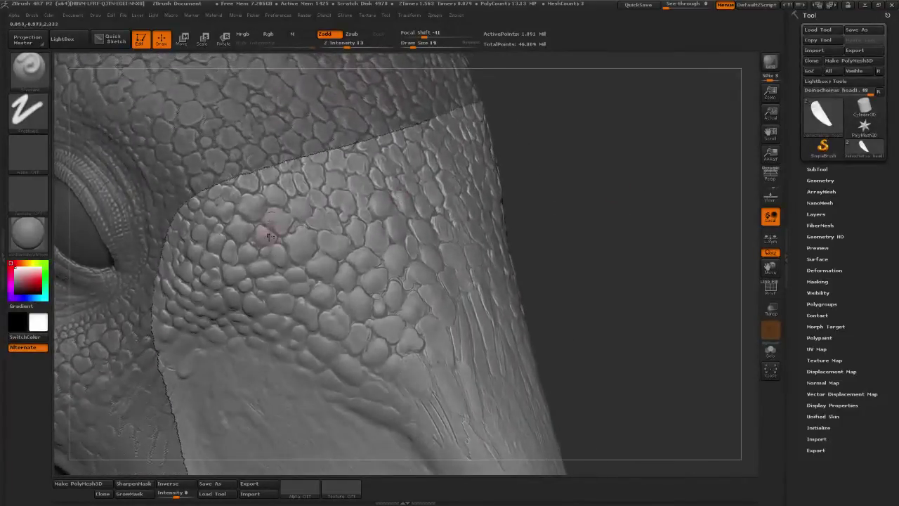
left_click_drag(564, 177, 579, 178)
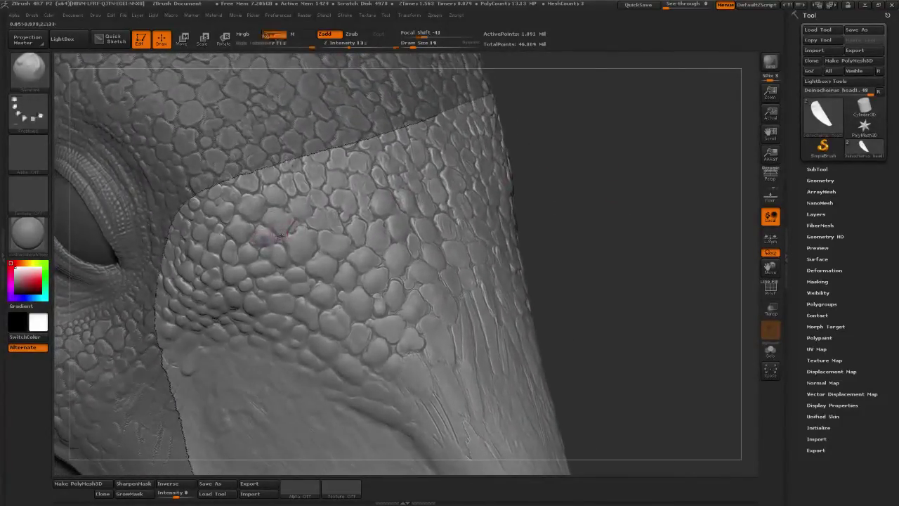
mouse_move(643, 169)
left_mouse_down()
mouse_move(657, 173)
mouse_move(631, 178)
left_mouse_up()
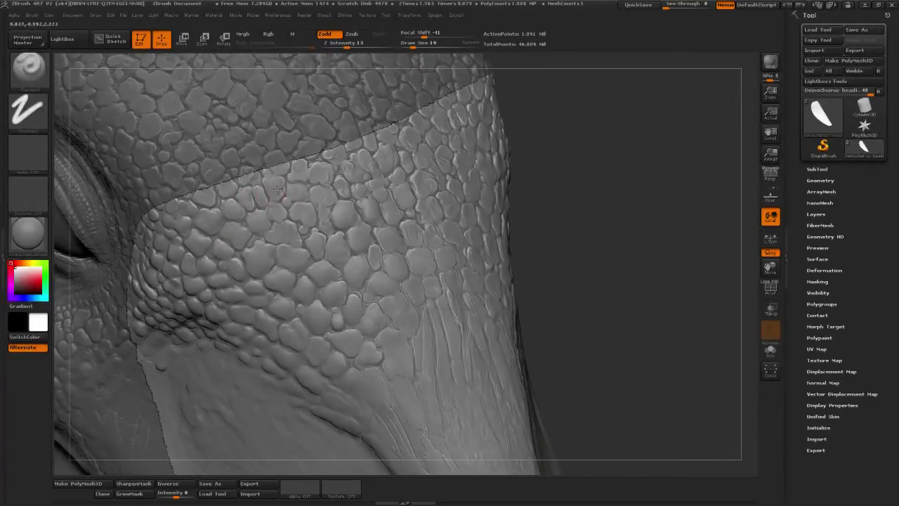
Build up the flat scales just below the forehead seam into rounded bumps, working towards the beak's midline.
left_click_drag(543, 152, 497, 156)
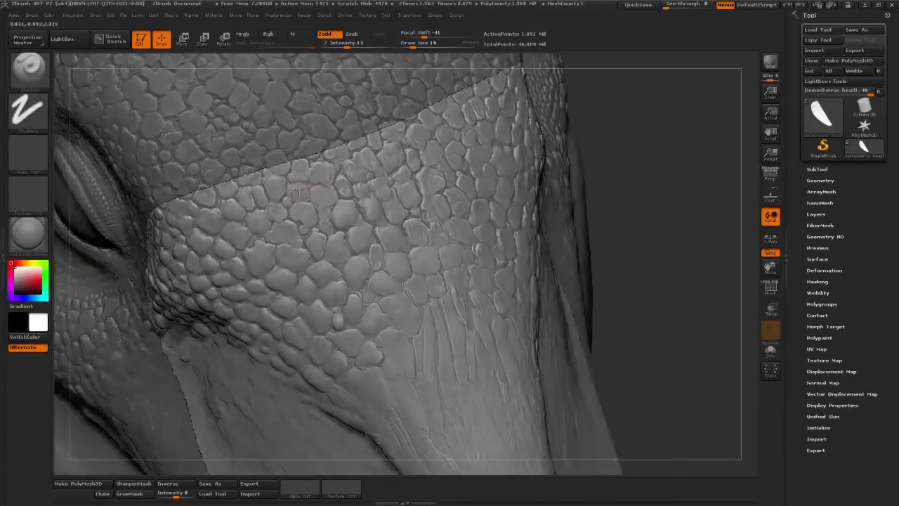
left_click_drag(298, 191, 274, 203)
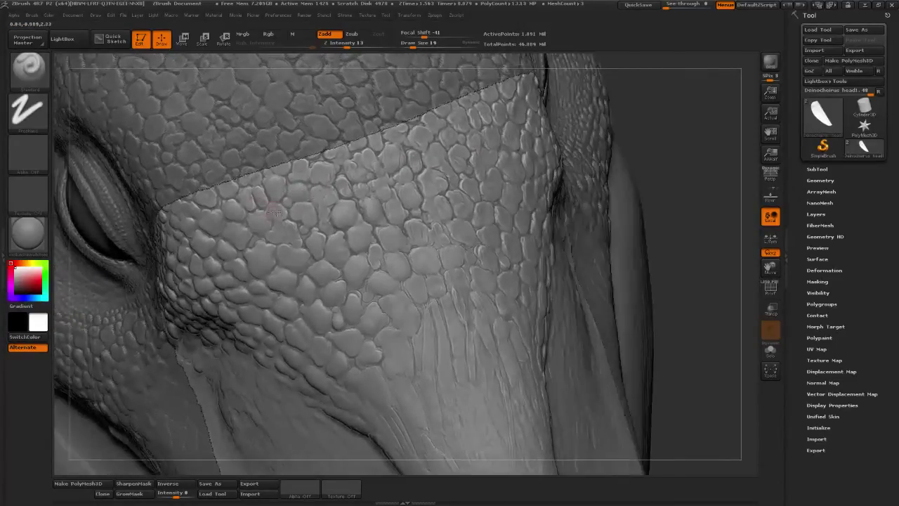
left_click_drag(677, 153, 625, 132)
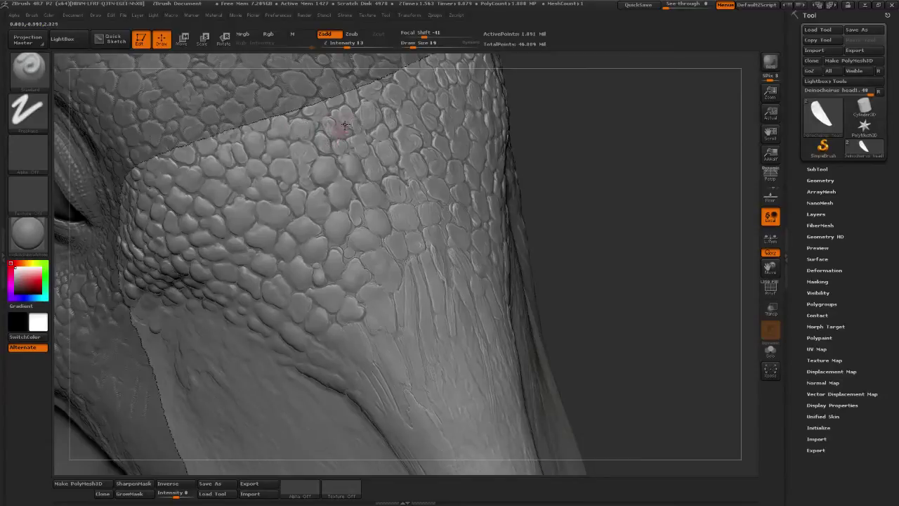
left_click_drag(586, 118, 570, 118)
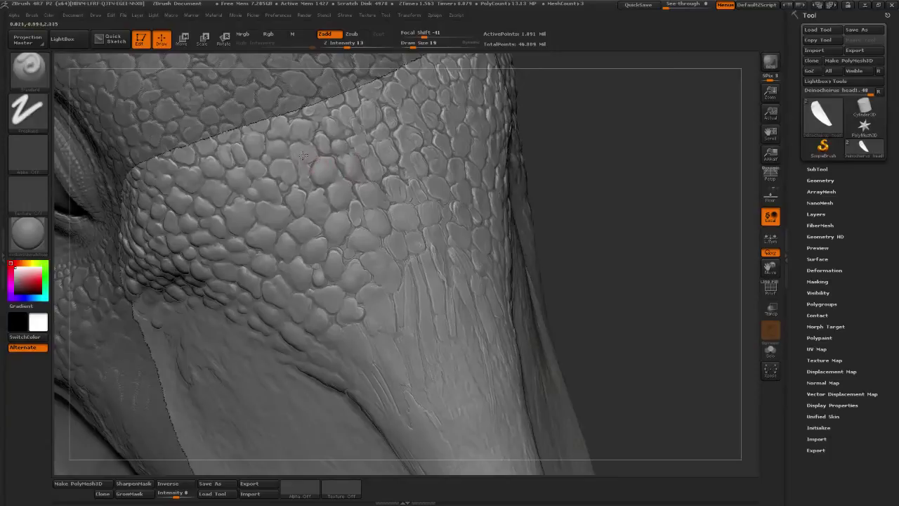
left_click_drag(305, 169, 311, 179)
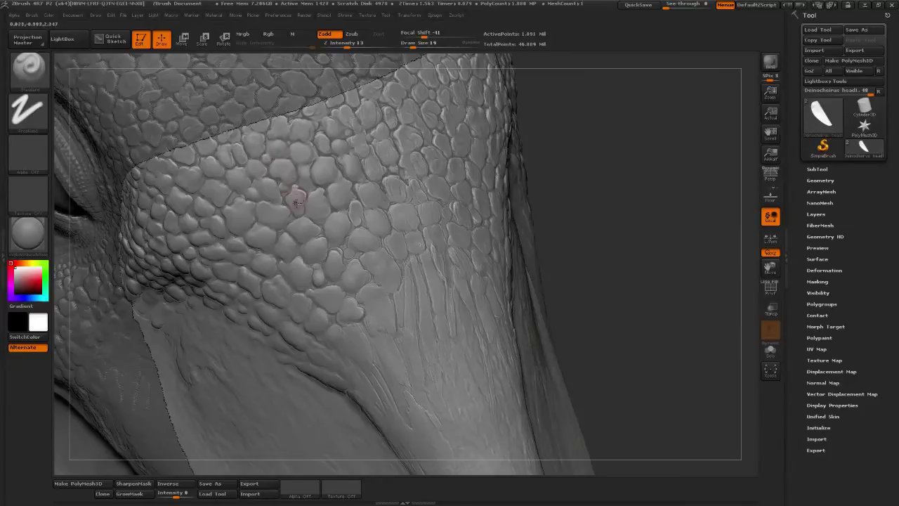
Define and raise the scales on the beak's bridge, from where the long grooves begin up to the forehead seam.
left_click_drag(552, 191, 384, 165)
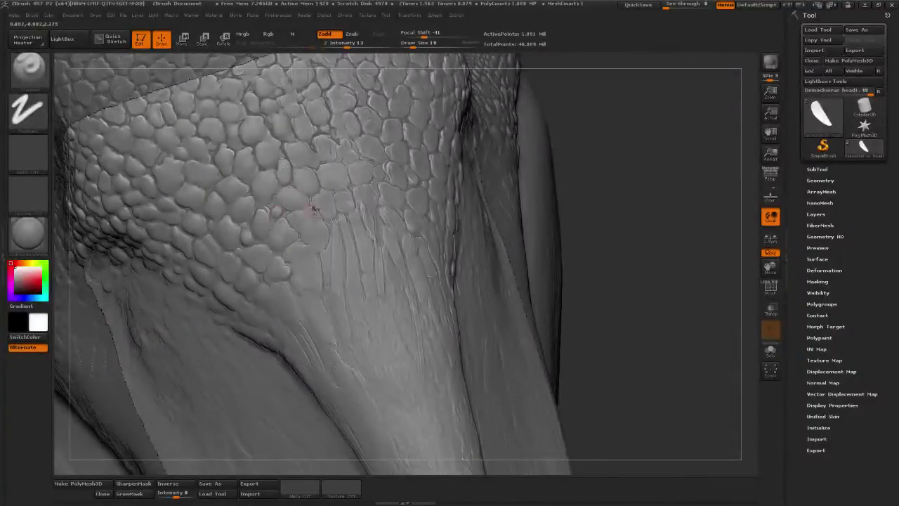
left_click_drag(613, 158, 567, 160)
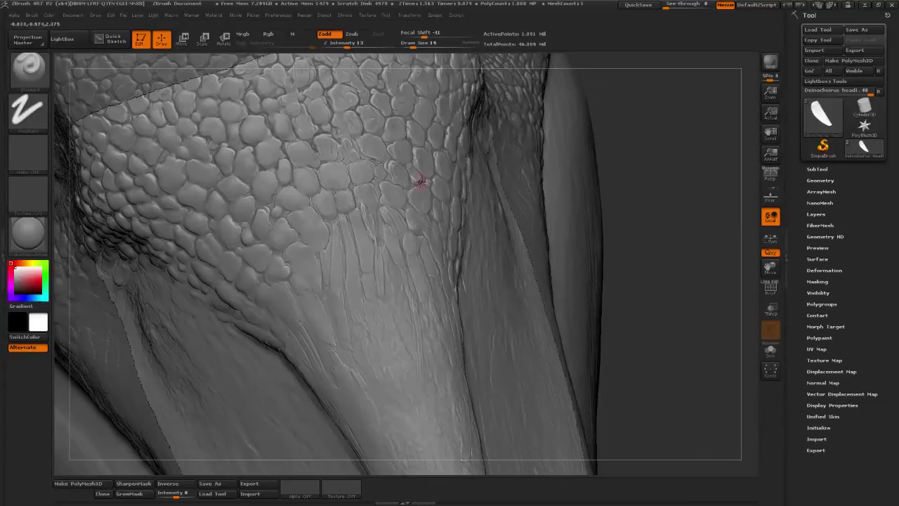
mouse_move(657, 141)
left_mouse_down()
mouse_move(659, 149)
mouse_move(372, 197)
left_mouse_up()
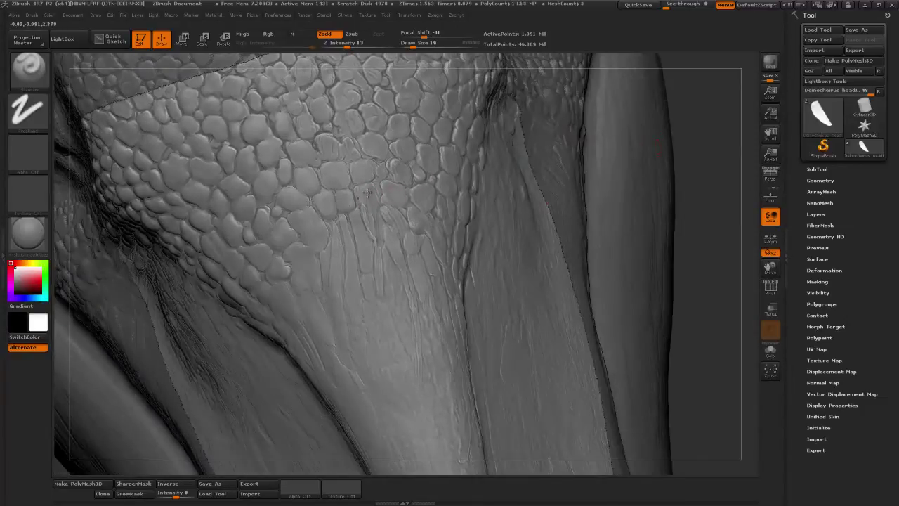
left_click_drag(701, 122, 356, 207)
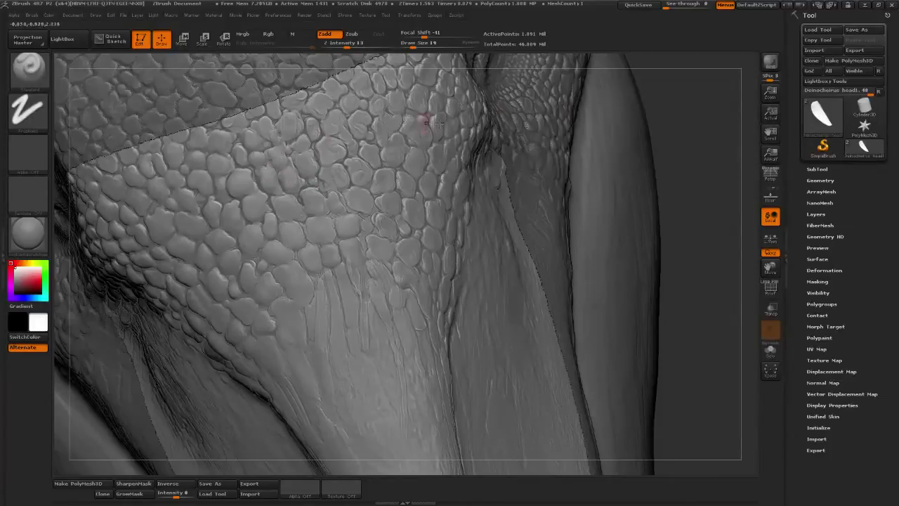
Round the scales on the opposite side of the beak's base and smooth the surface where they meet the grooves.
mouse_move(704, 151)
left_mouse_down()
mouse_move(701, 122)
mouse_move(484, 141)
left_mouse_up()
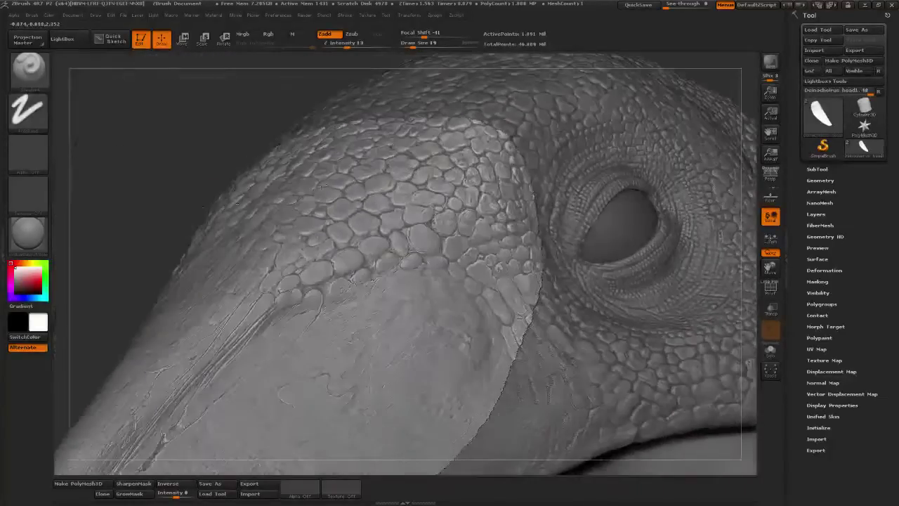
mouse_move(135, 183)
left_mouse_down()
mouse_move(156, 229)
mouse_move(105, 231)
left_mouse_up()
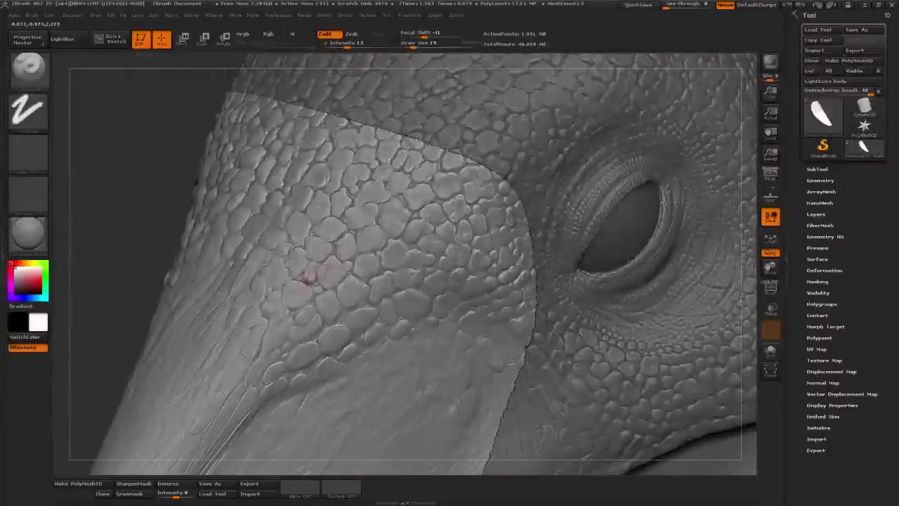
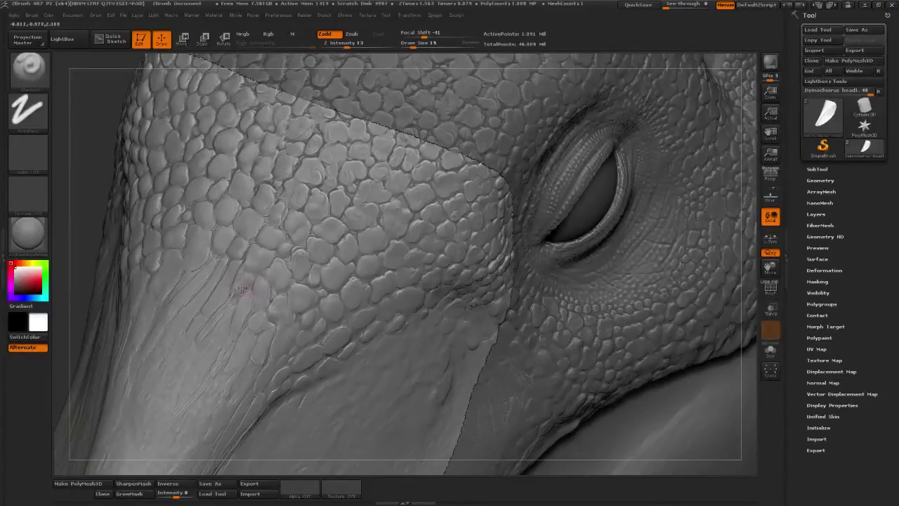
key("shift")
left_click_drag(238, 289, 233, 299, "shift")
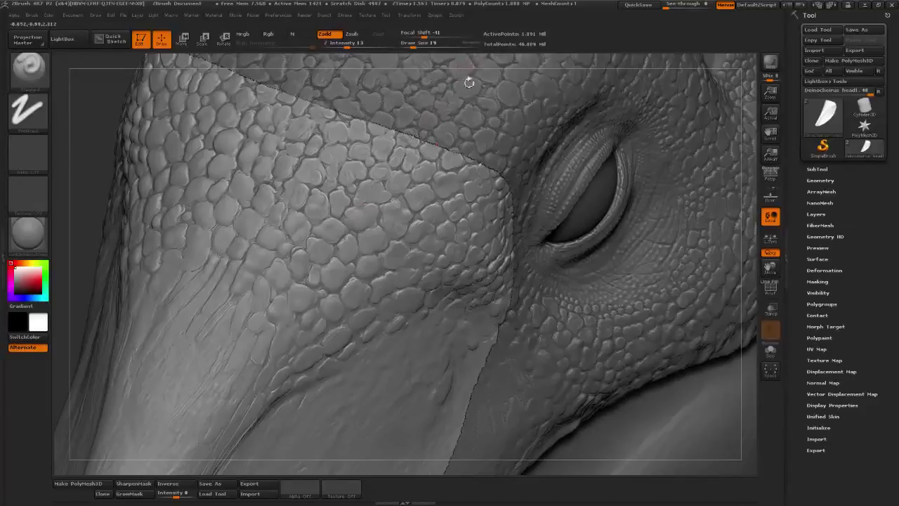
Bulge the opposite side's scales below the forehead seam and down towards the front corner of the eye.
mouse_move(469, 70)
left_mouse_down()
mouse_move(450, 105)
mouse_move(474, 135)
mouse_move(434, 157)
left_mouse_up()
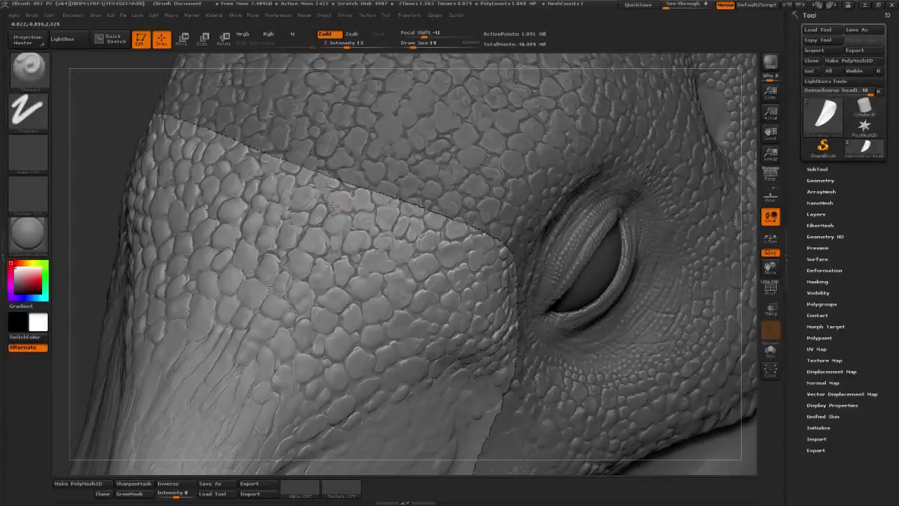
left_click_drag(375, 199, 367, 230)
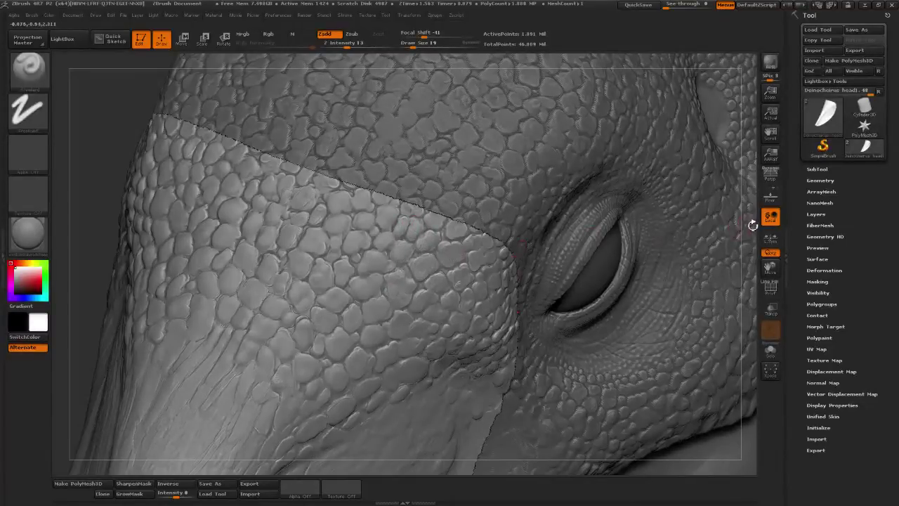
left_click_drag(753, 225, 694, 219)
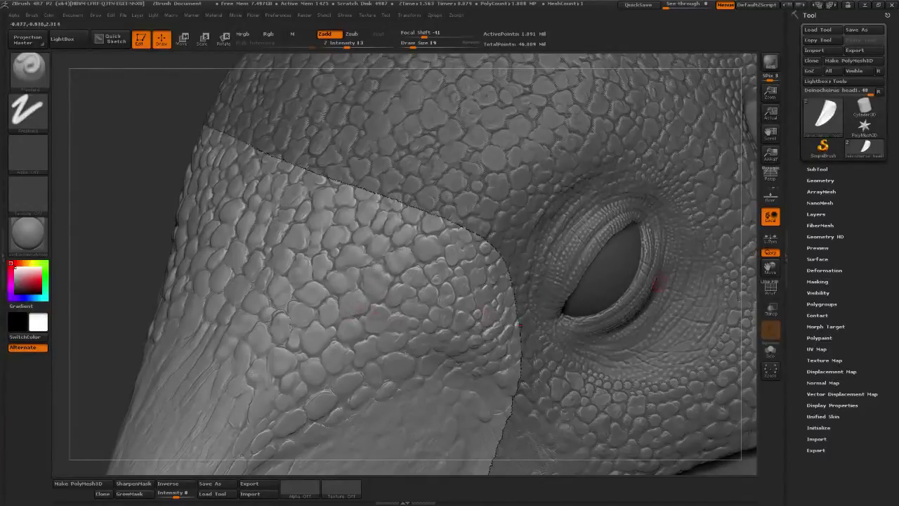
left_click_drag(750, 277, 741, 208, "alt")
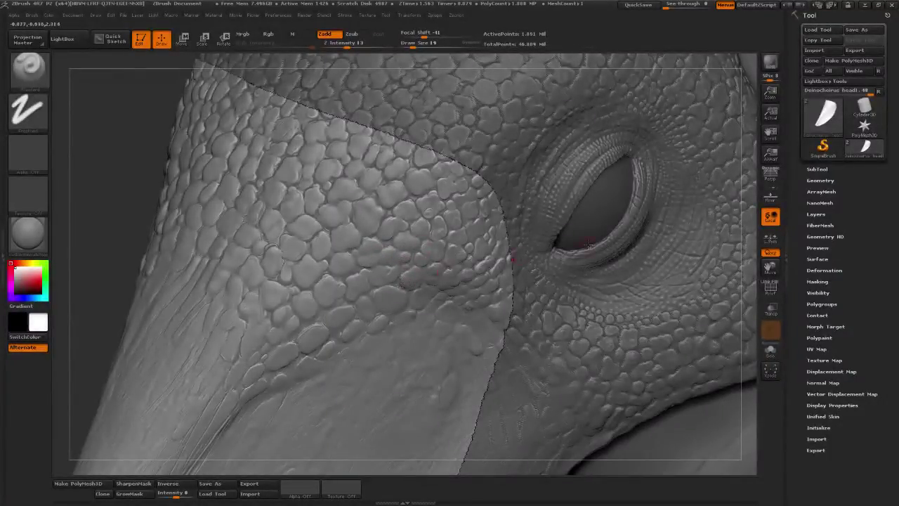
Round the scales along the lower edge of the beak's scale patch and smooth the surface where the long grooves begin.
left_click_drag(752, 233, 737, 204)
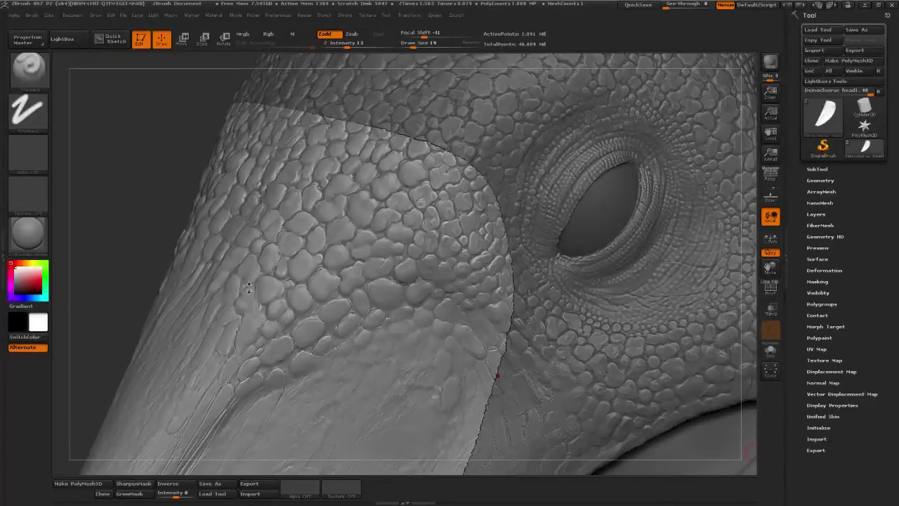
left_click_drag(126, 259, 146, 268)
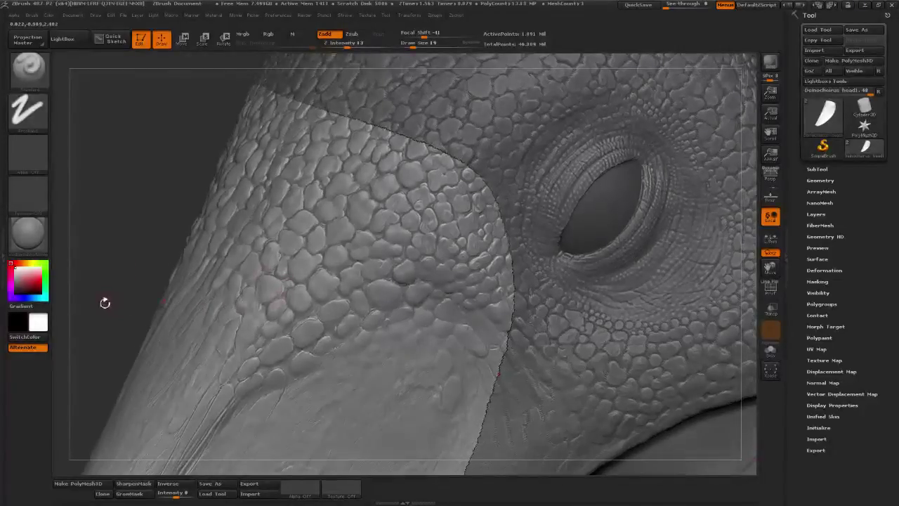
left_click_drag(105, 300, 161, 295)
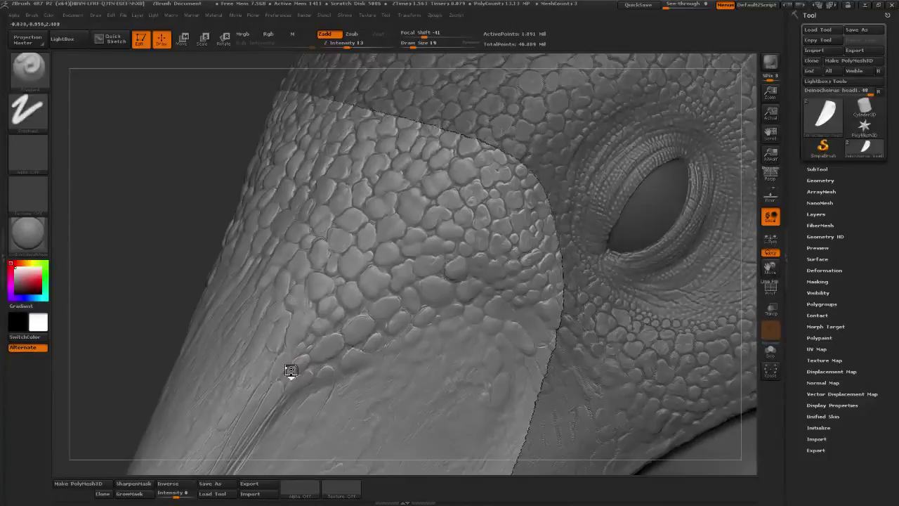
mouse_move(153, 342)
left_mouse_down()
mouse_move(113, 349)
mouse_move(138, 291)
mouse_move(170, 278)
left_mouse_up()
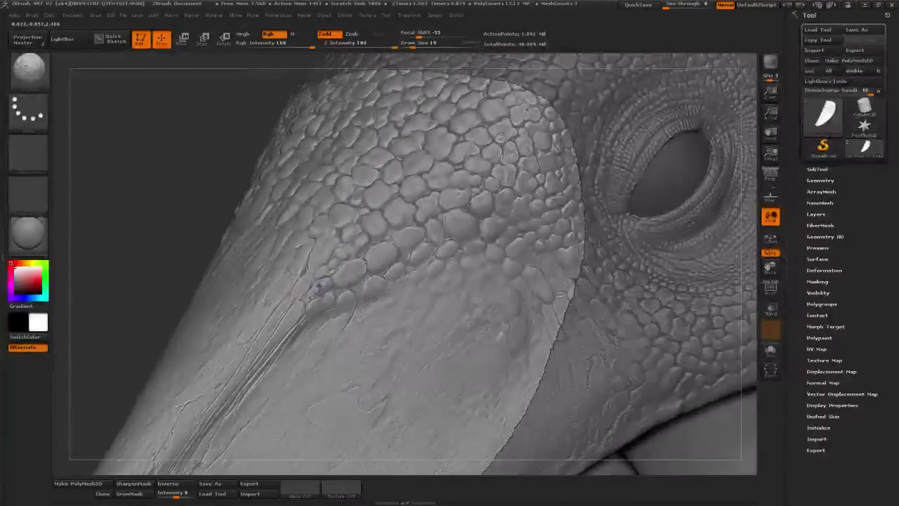
left_click_drag(317, 286, 330, 279, "shift")
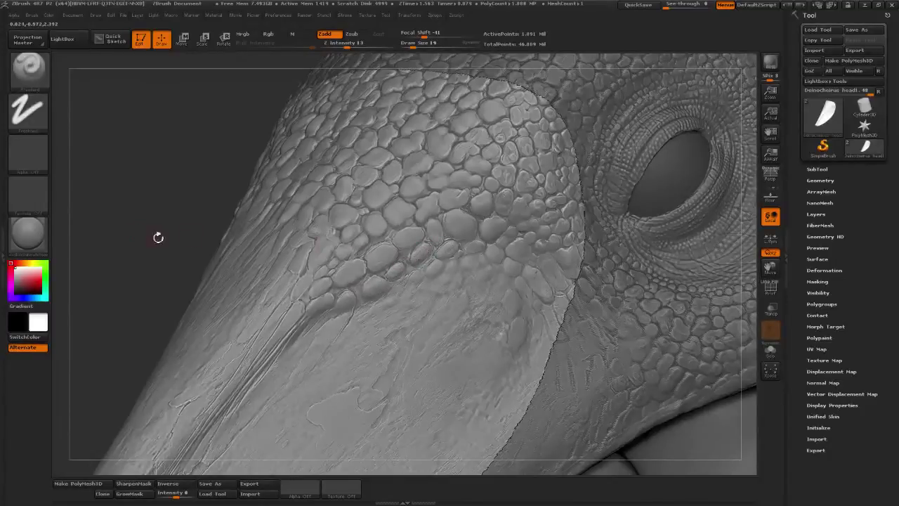
Bulge the scales between the groove's start and the front corner of the eye, defining small scales along the patch's lower border.
mouse_move(158, 238)
left_mouse_down()
mouse_move(172, 233)
mouse_move(180, 262)
left_mouse_up()
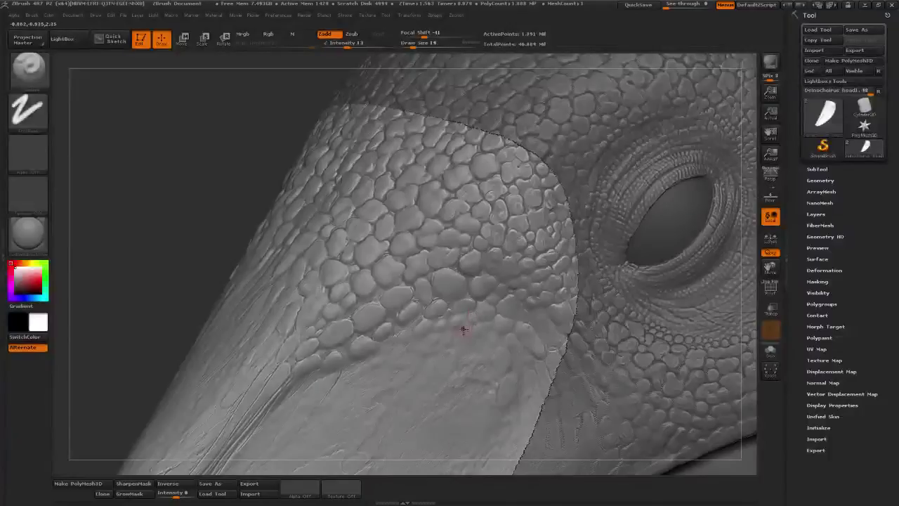
left_click_drag(177, 275, 205, 272)
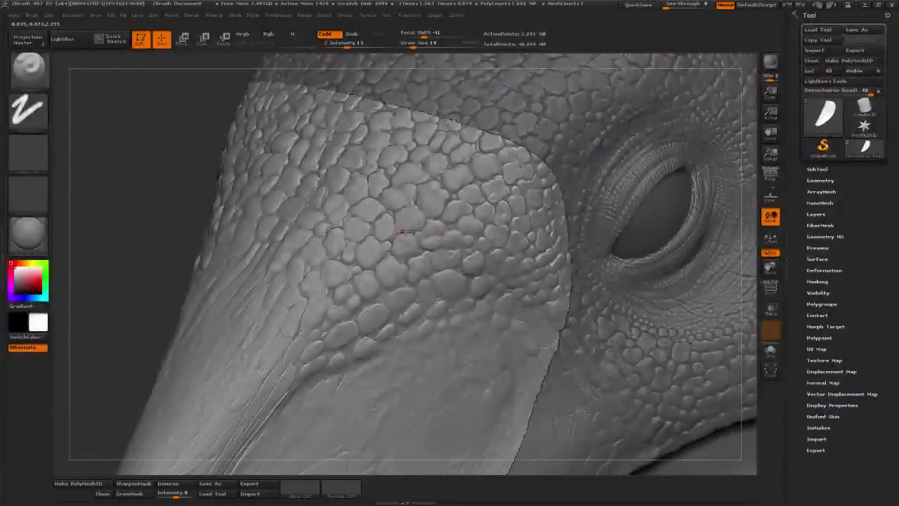
left_click_drag(138, 251, 68, 335)
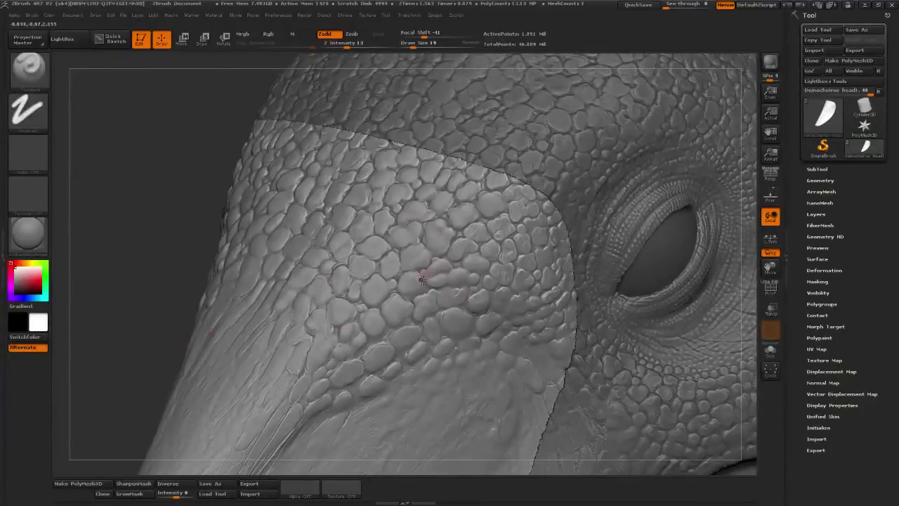
left_click_drag(136, 278, 169, 251)
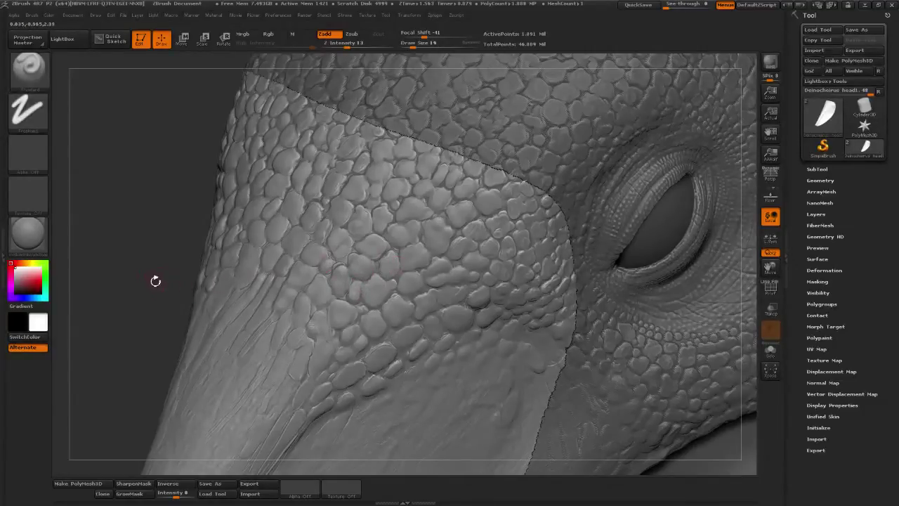
left_click_drag(155, 281, 153, 308)
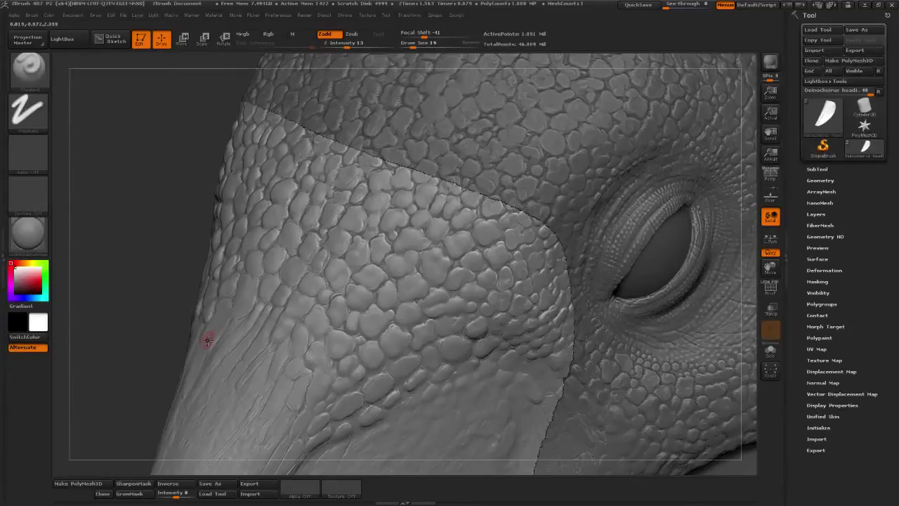
mouse_move(178, 309)
left_mouse_down()
mouse_move(168, 313)
mouse_move(230, 312)
mouse_move(166, 301)
left_mouse_up()
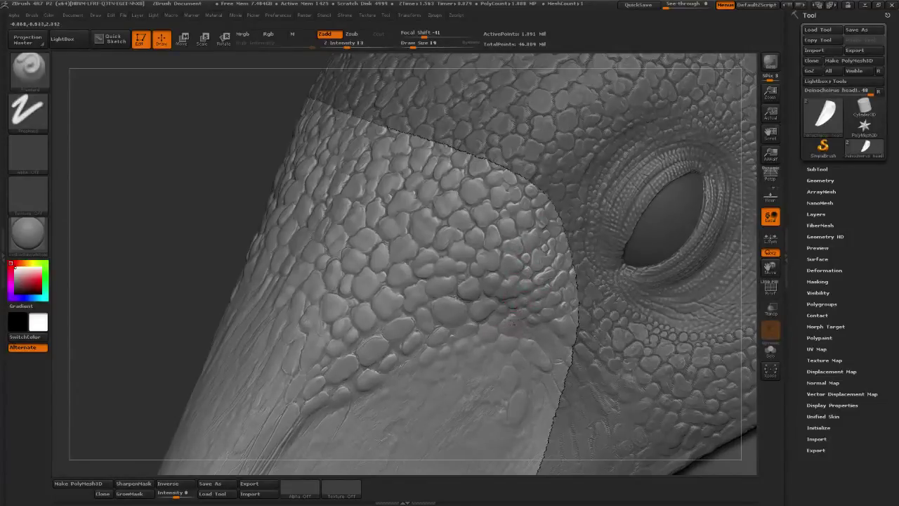
left_click_drag(203, 305, 233, 283)
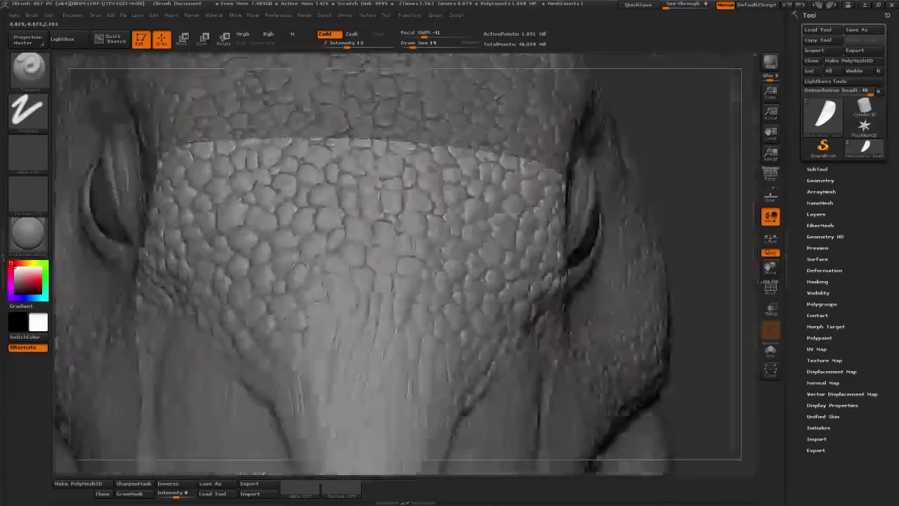
Raise the scales on the beak's midline and round those on the opposite side down to where the grooves begin.
mouse_move(540, 232)
left_mouse_down()
mouse_move(632, 242)
mouse_move(548, 245)
mouse_move(513, 264)
mouse_move(301, 254)
left_mouse_up()
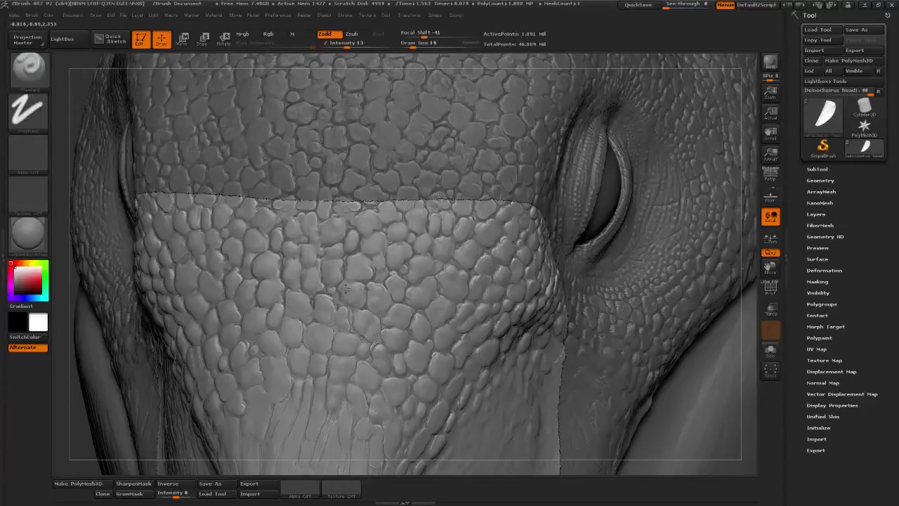
left_click(357, 271)
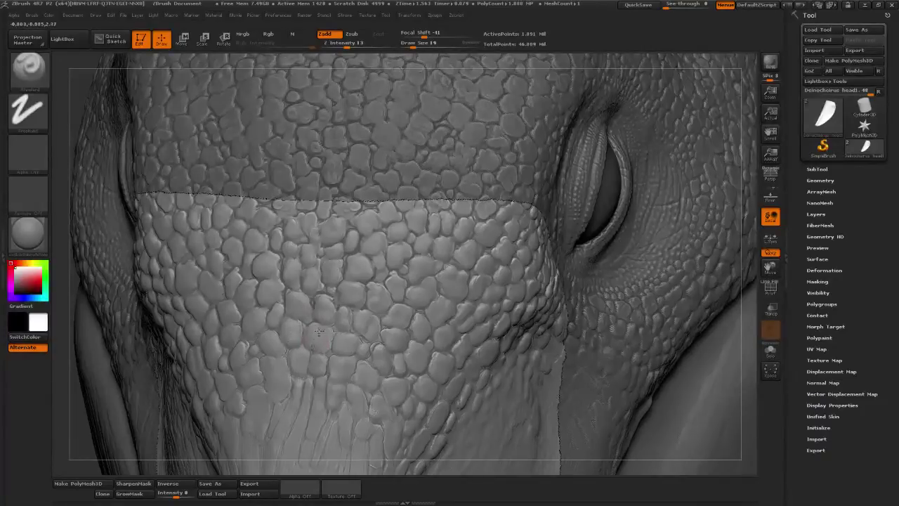
left_click_drag(179, 464, 232, 387, "alt")
left_click_drag(140, 414, 235, 400)
left_click_drag(546, 310, 397, 276)
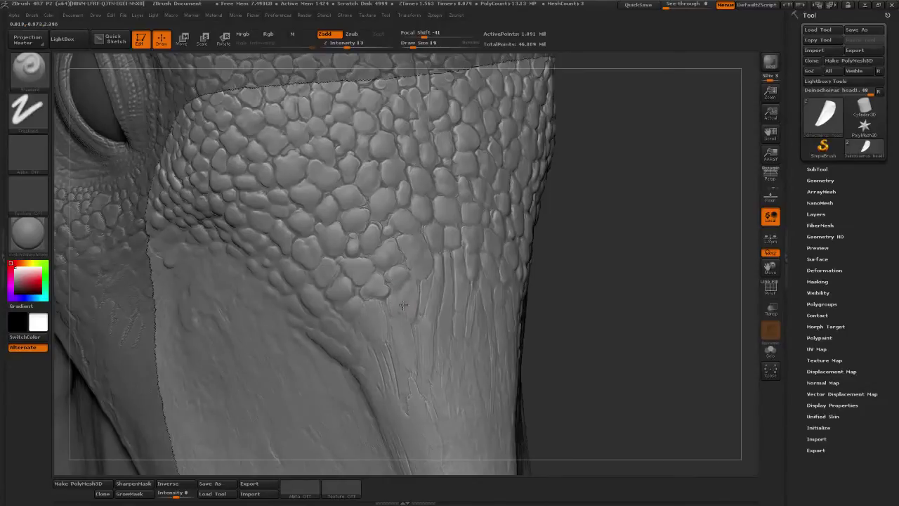
left_click_drag(457, 311, 476, 294)
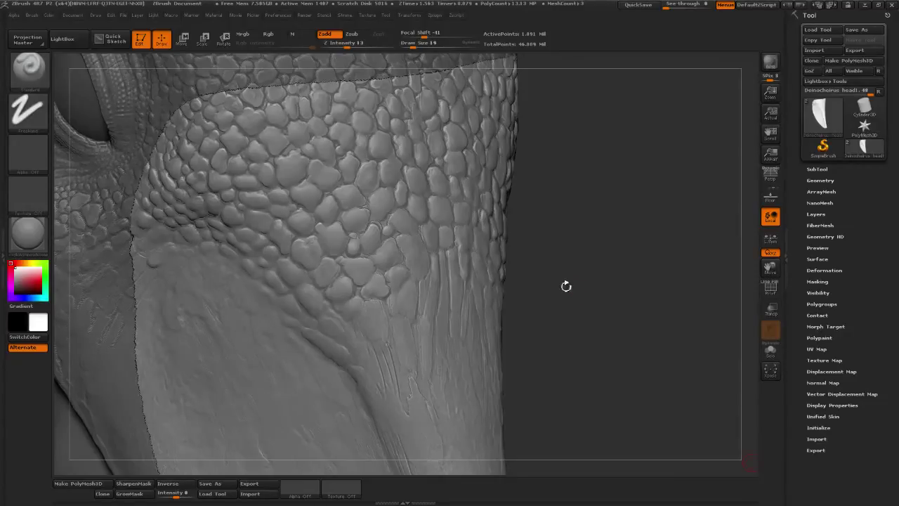
mouse_move(566, 285)
left_mouse_down()
mouse_move(588, 294)
mouse_move(491, 254)
mouse_move(576, 217)
mouse_move(619, 210)
mouse_move(625, 228)
left_mouse_up()
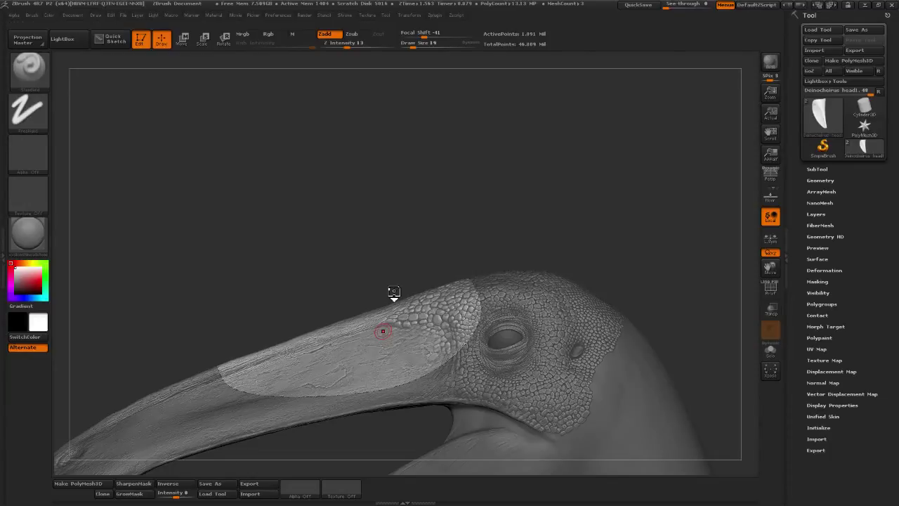
Show the hidden parts of the model again and check the new scales against the whole head and neck.
key("a")
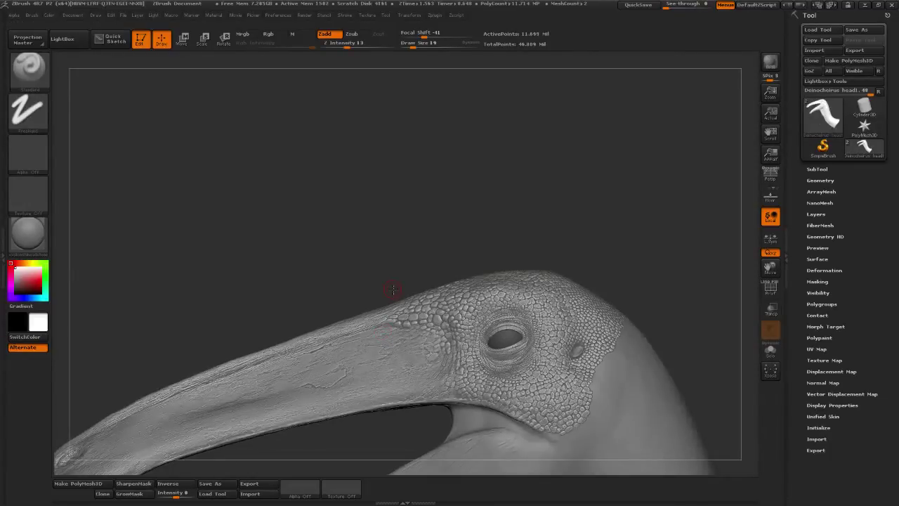
left_click_drag(379, 215, 478, 225)
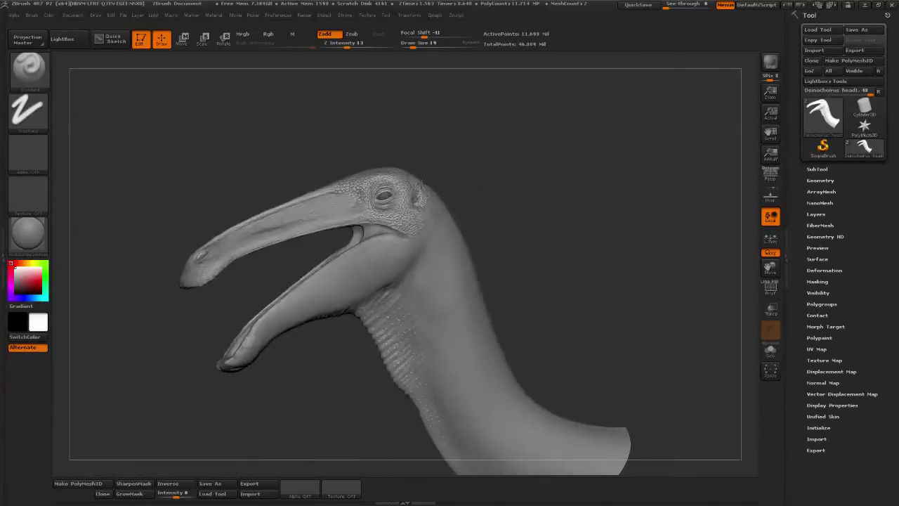
left_click_drag(471, 169, 494, 253)
left_click_drag(445, 355, 508, 217)
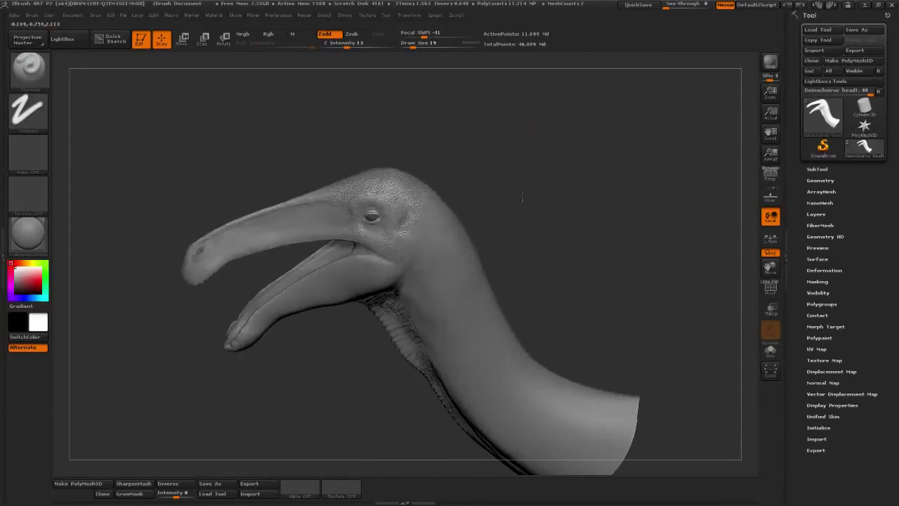
left_click_drag(538, 155, 564, 261, "alt")
left_click_drag(575, 160, 607, 154)
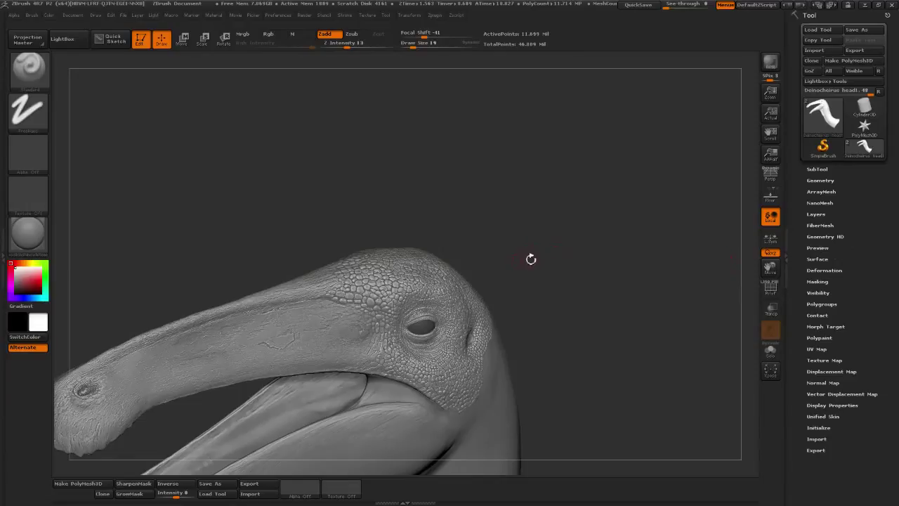
Refine the scales and wrinkles in front of the eye where the scaly skin meets the smooth side of the beak.
mouse_move(567, 333)
left_mouse_down("alt")
mouse_move(599, 231)
mouse_move(700, 176)
mouse_move(695, 138)
mouse_move(705, 120)
mouse_move(605, 130)
left_mouse_up("alt")
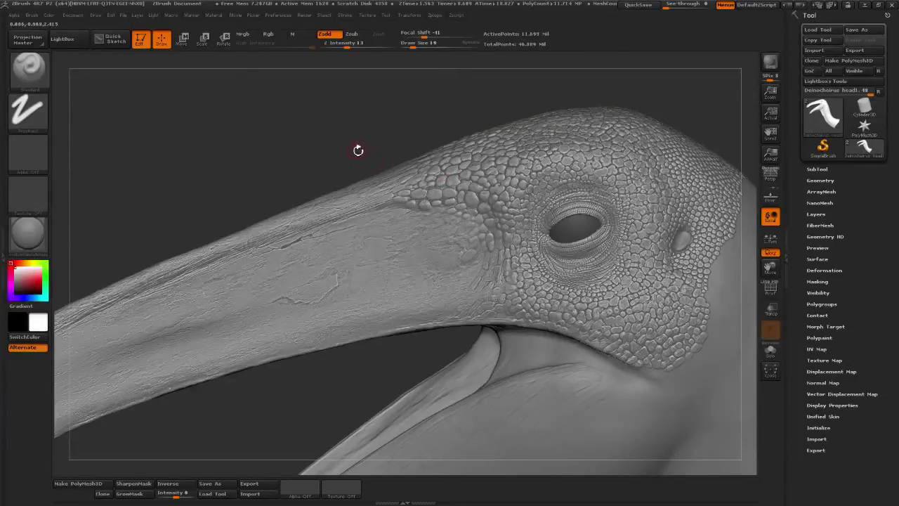
mouse_move(358, 150)
left_mouse_down()
mouse_move(425, 155)
mouse_move(520, 129)
mouse_move(428, 139)
mouse_move(425, 128)
mouse_move(662, 108)
mouse_move(638, 129)
mouse_move(693, 103)
mouse_move(670, 113)
left_mouse_up()
left_click_drag(372, 142, 325, 188)
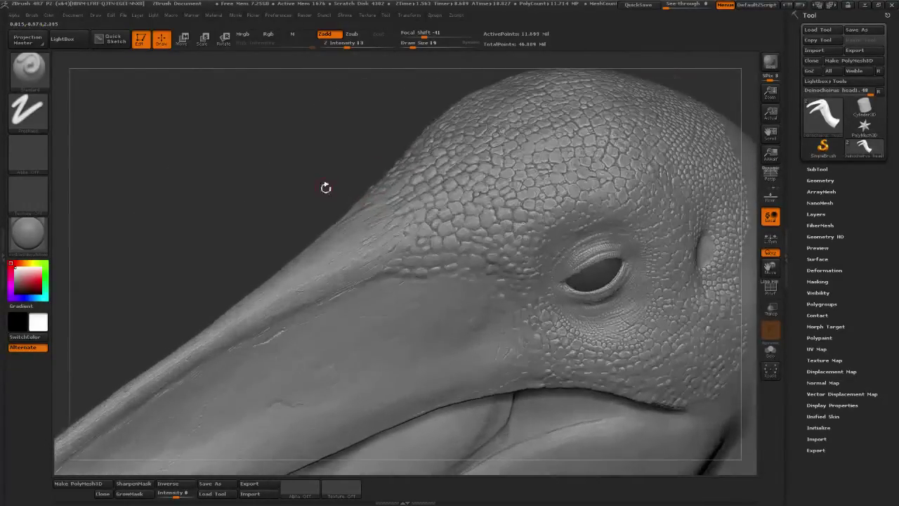
mouse_move(306, 222)
left_mouse_down()
mouse_move(293, 203)
mouse_move(299, 217)
mouse_move(271, 207)
mouse_move(273, 227)
left_mouse_up()
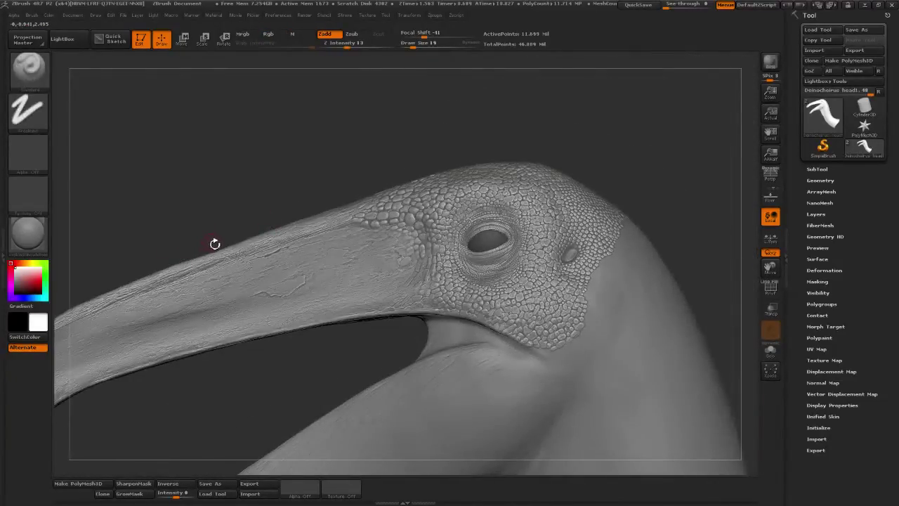
mouse_move(227, 241)
left_mouse_down()
mouse_move(311, 205)
mouse_move(375, 165)
mouse_move(437, 150)
mouse_move(620, 133)
mouse_move(656, 134)
mouse_move(652, 155)
mouse_move(618, 140)
mouse_move(612, 122)
mouse_move(604, 127)
left_mouse_up()
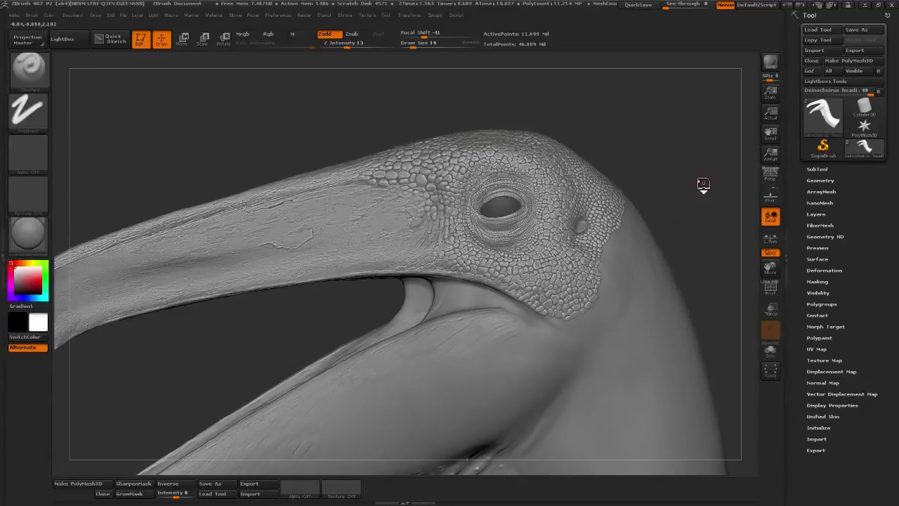
Round the scales below the eye's front corner, between the lower eyelid folds and the edge of the mouth.
left_click_drag(702, 185, 657, 200)
left_click_drag(459, 105, 538, 129)
left_click_drag(595, 157, 702, 78)
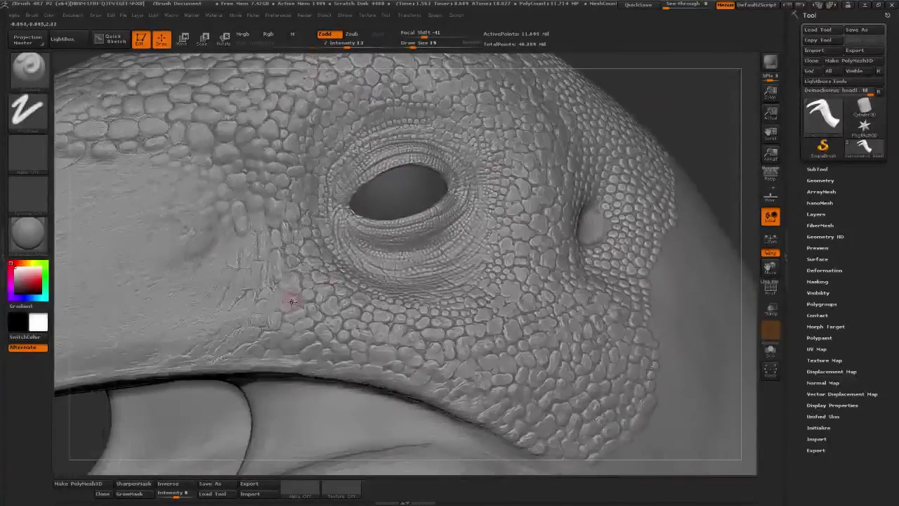
mouse_move(291, 316)
left_mouse_down()
mouse_move(327, 320)
mouse_move(333, 310)
mouse_move(344, 331)
left_mouse_up()
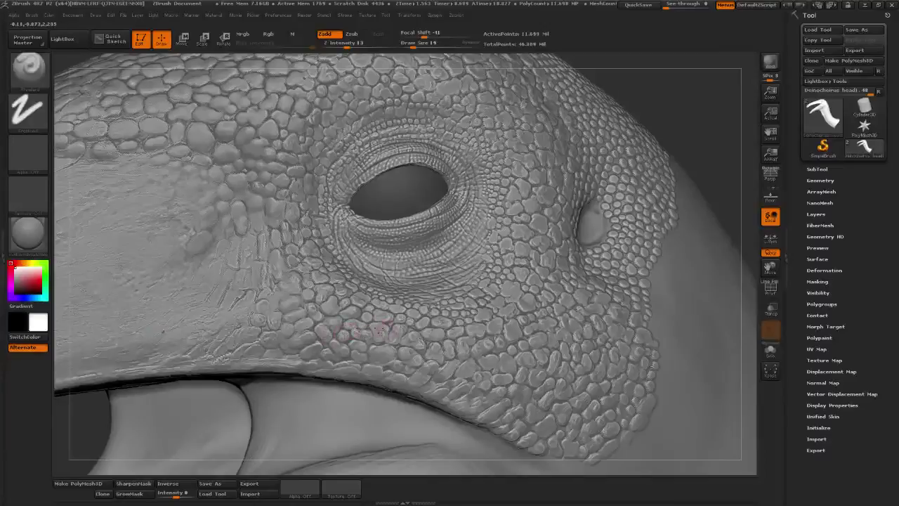
left_click_drag(708, 121, 733, 264, "alt")
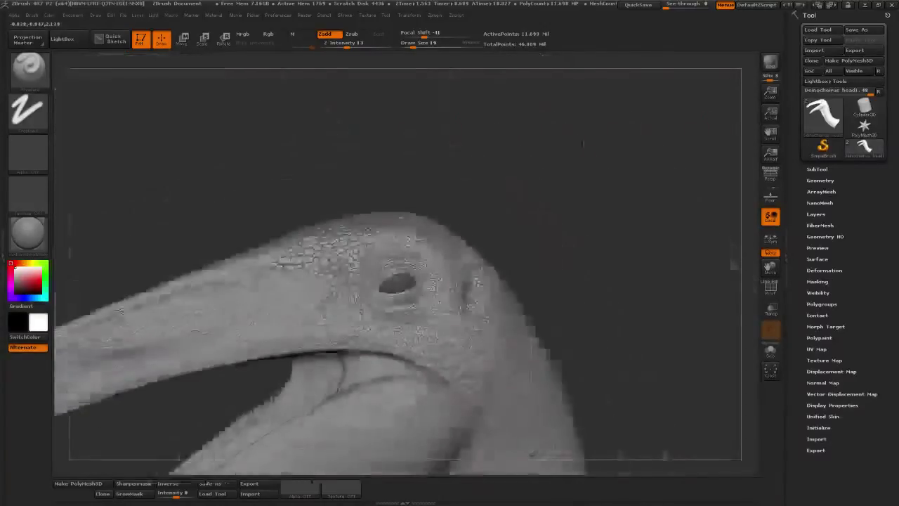
Bulge the flat scales on the lower forehead between the eyes to match the rounded scales at the beak's base.
left_click_drag(580, 197, 610, 214)
left_click_drag(621, 262, 636, 191)
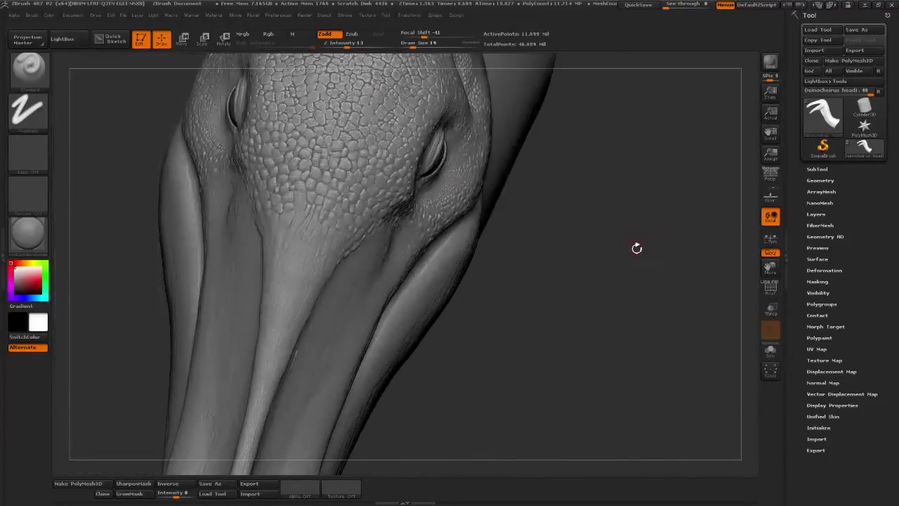
mouse_move(636, 249)
left_mouse_down()
mouse_move(628, 267)
mouse_move(578, 262)
mouse_move(659, 300)
mouse_move(658, 331)
mouse_move(668, 306)
mouse_move(647, 315)
left_mouse_up()
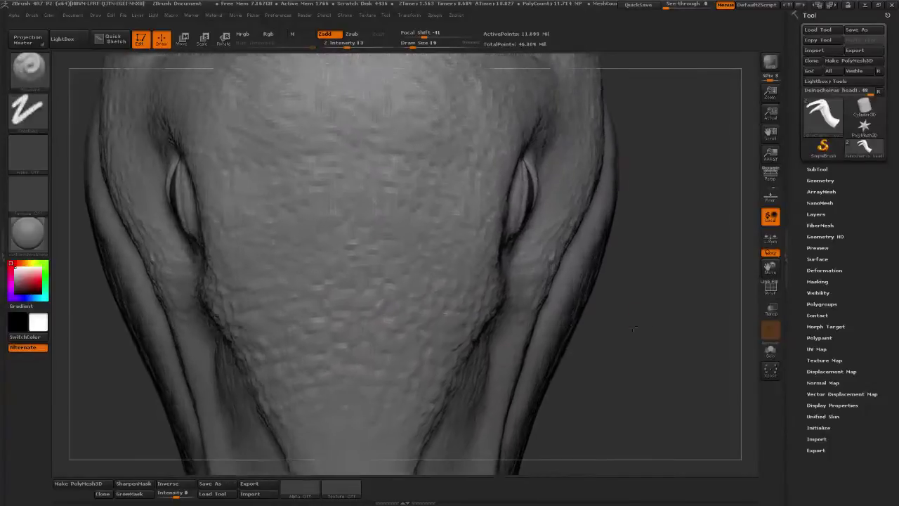
mouse_move(633, 283)
left_mouse_down()
mouse_move(654, 279)
mouse_move(646, 276)
mouse_move(648, 289)
left_mouse_up()
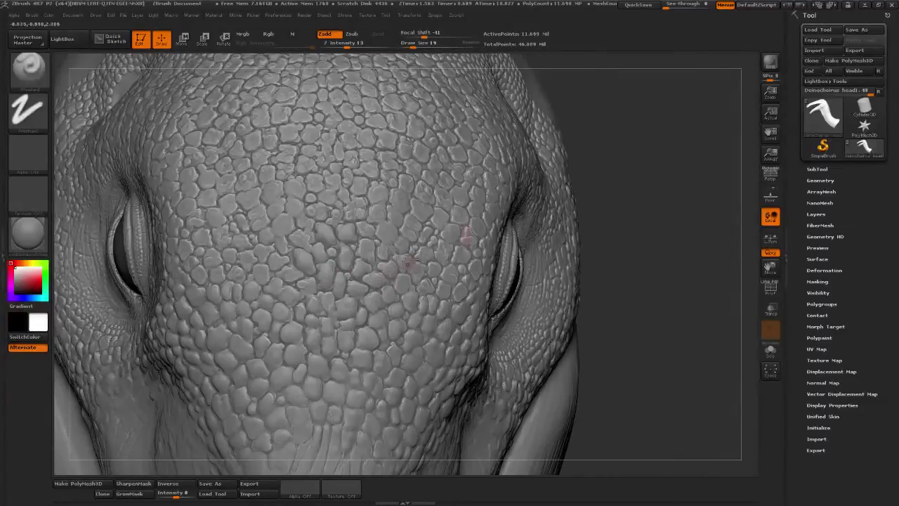
right_click_drag(412, 263, 420, 282)
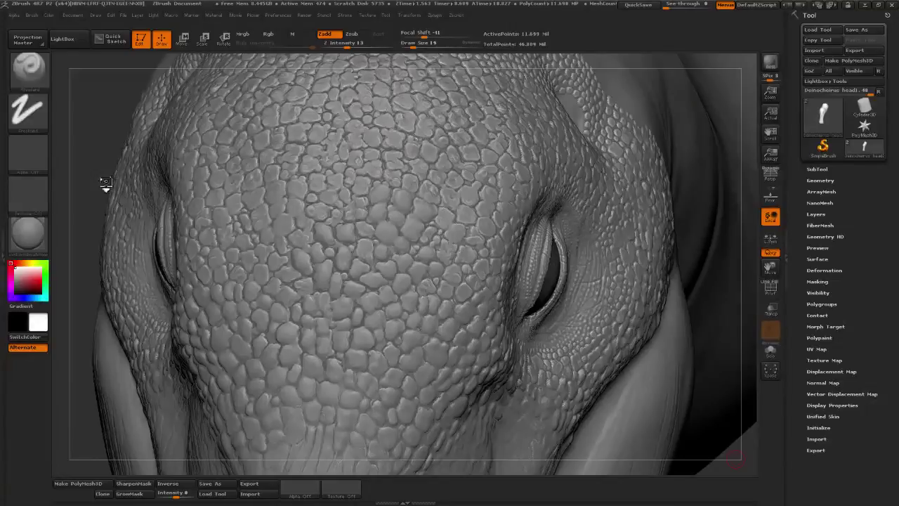
Bulge the flat scales across the middle of the forehead at eye level into rounded scales.
mouse_move(103, 186)
left_mouse_down()
mouse_move(109, 181)
mouse_move(120, 210)
mouse_move(141, 214)
left_mouse_up()
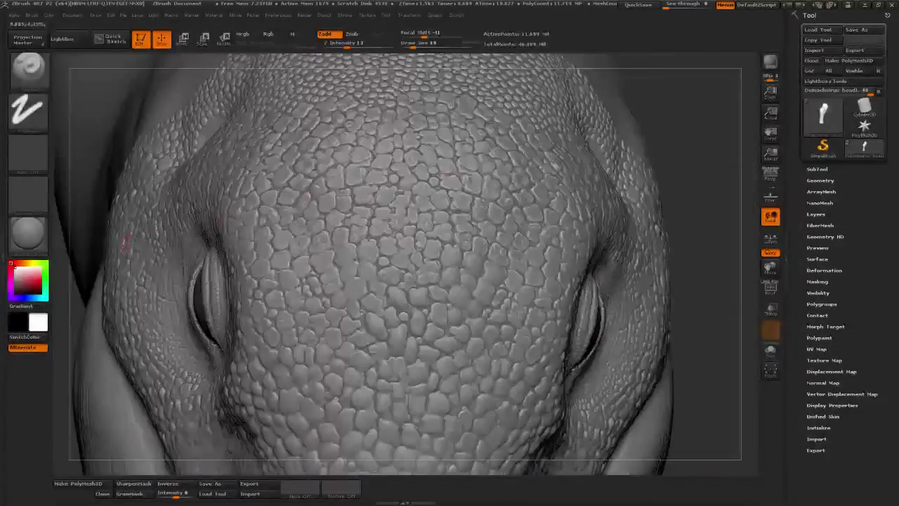
mouse_move(654, 186)
left_mouse_down()
mouse_move(603, 198)
mouse_move(611, 208)
left_mouse_up()
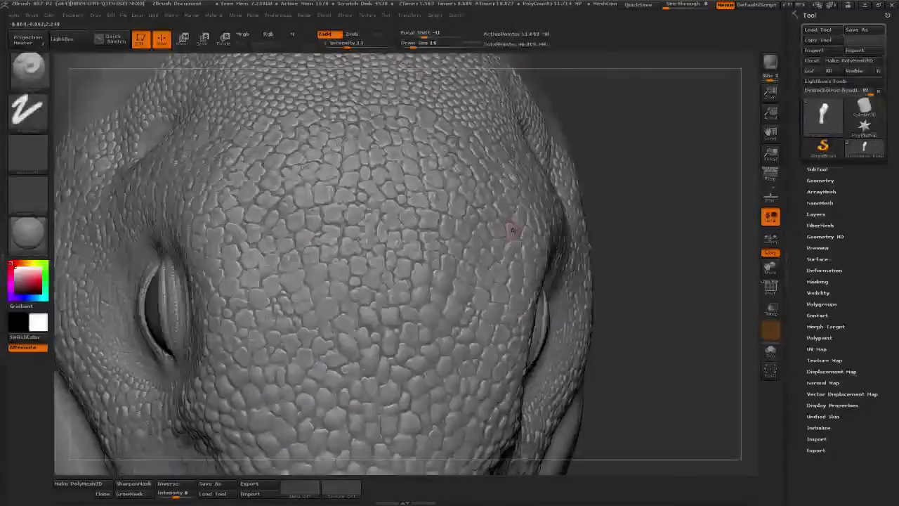
mouse_move(619, 178)
left_mouse_down()
mouse_move(635, 168)
mouse_move(627, 173)
left_mouse_up()
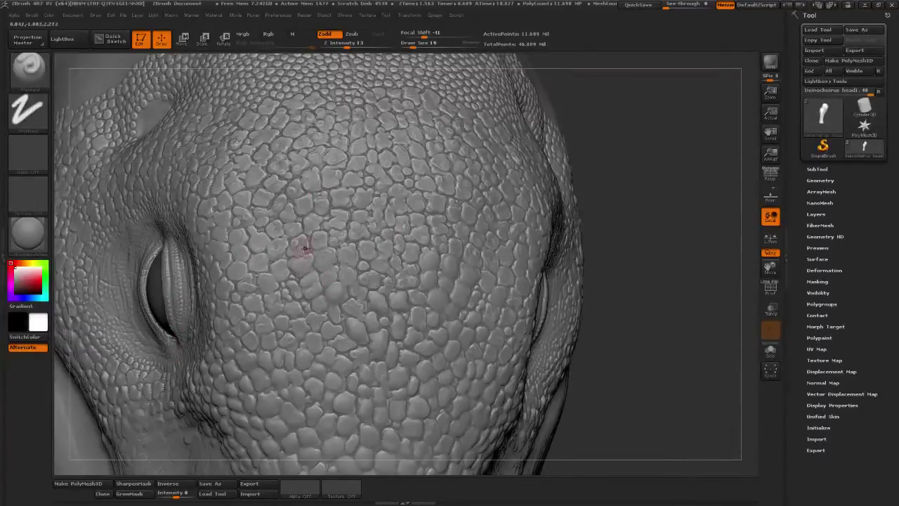
left_click_drag(634, 176, 598, 165, "alt")
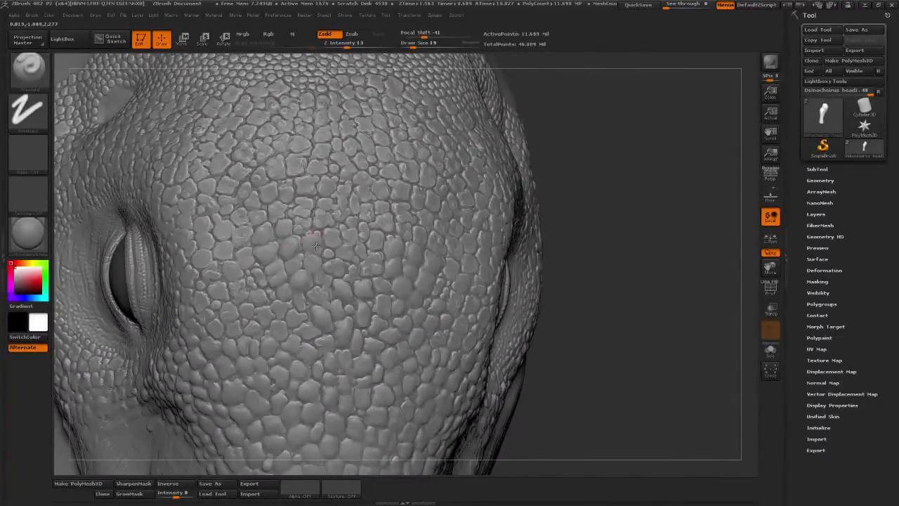
mouse_move(738, 205)
left_mouse_down()
mouse_move(684, 204)
mouse_move(694, 208)
mouse_move(669, 166)
left_mouse_up()
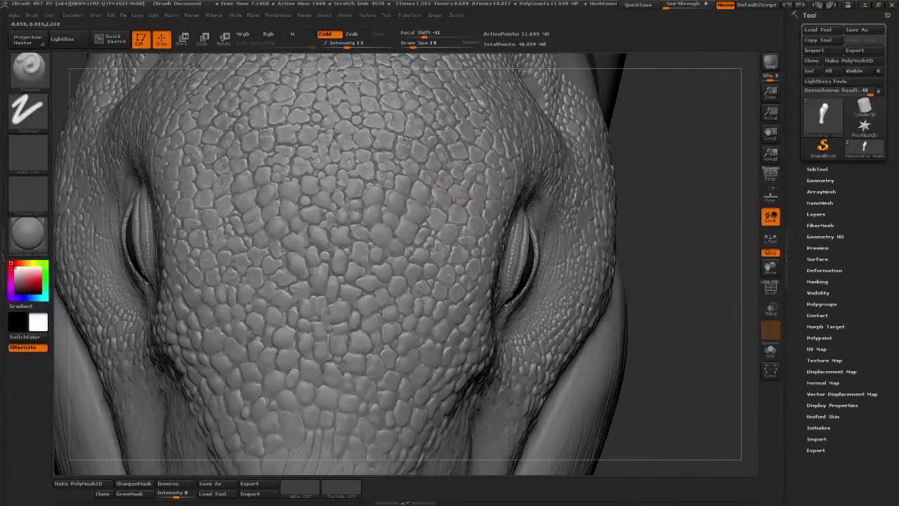
Round the remaining flat scales on the lower forehead, between the inner corners of the eyes and the beak's base.
right_click_drag(456, 216, 330, 263)
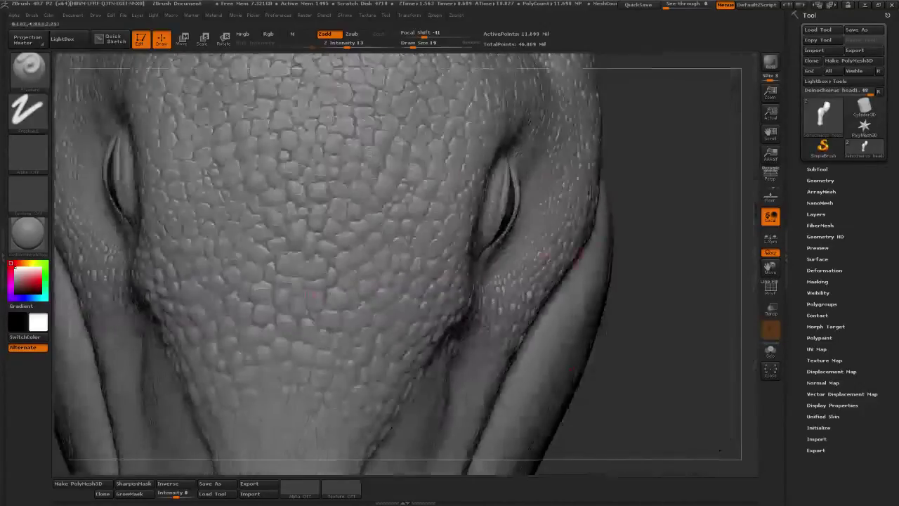
left_click_drag(664, 217, 688, 253)
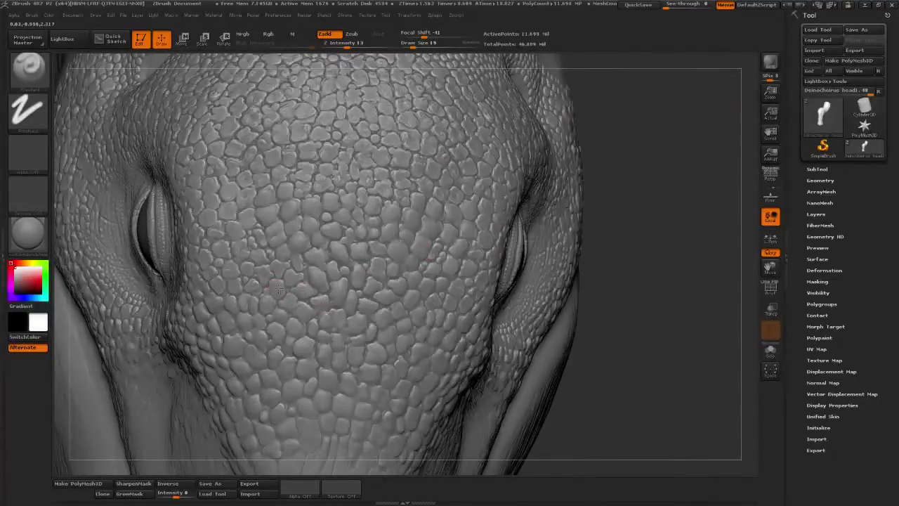
left_click_drag(656, 209, 238, 286)
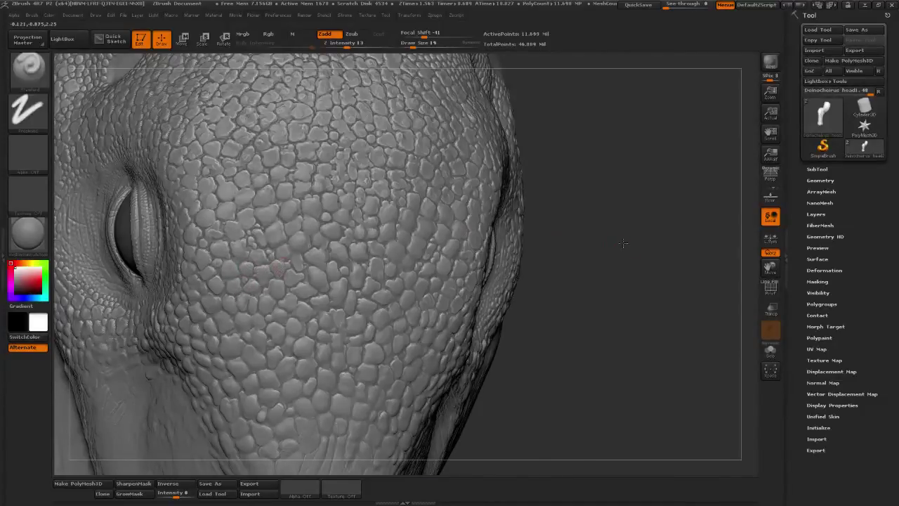
mouse_move(623, 243)
left_mouse_down()
mouse_move(636, 169)
mouse_move(589, 229)
mouse_move(590, 265)
mouse_move(640, 259)
mouse_move(607, 238)
mouse_move(532, 262)
mouse_move(520, 246)
mouse_move(537, 229)
mouse_move(606, 255)
mouse_move(606, 230)
left_mouse_up()
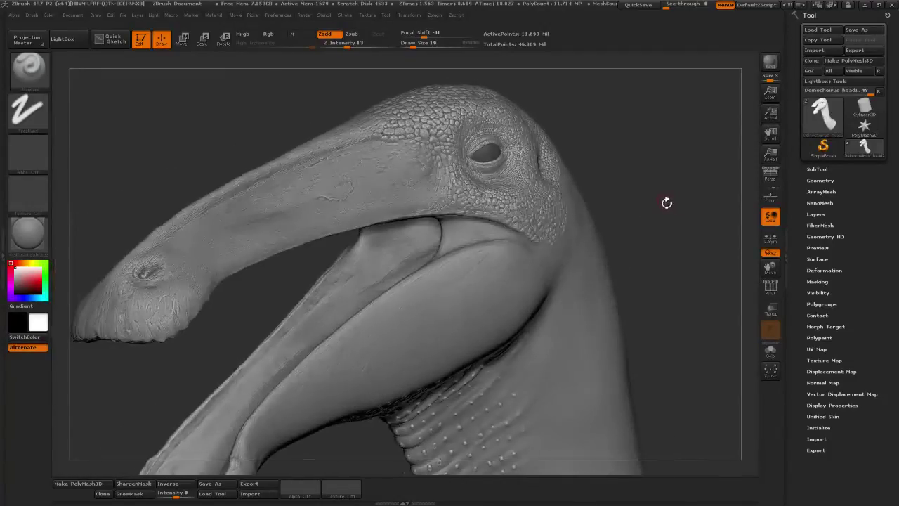
Isolate the rear part of the lower jaw and the upper throat with a lasso selection and activate HD sculpting on it.
mouse_move(664, 209)
left_mouse_down()
mouse_move(717, 204)
mouse_move(675, 195)
left_mouse_up()
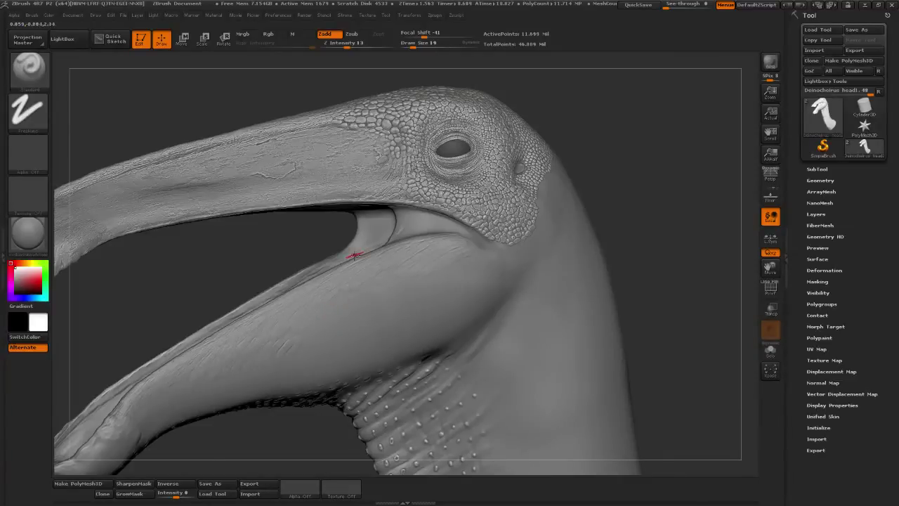
mouse_move(864, 126)
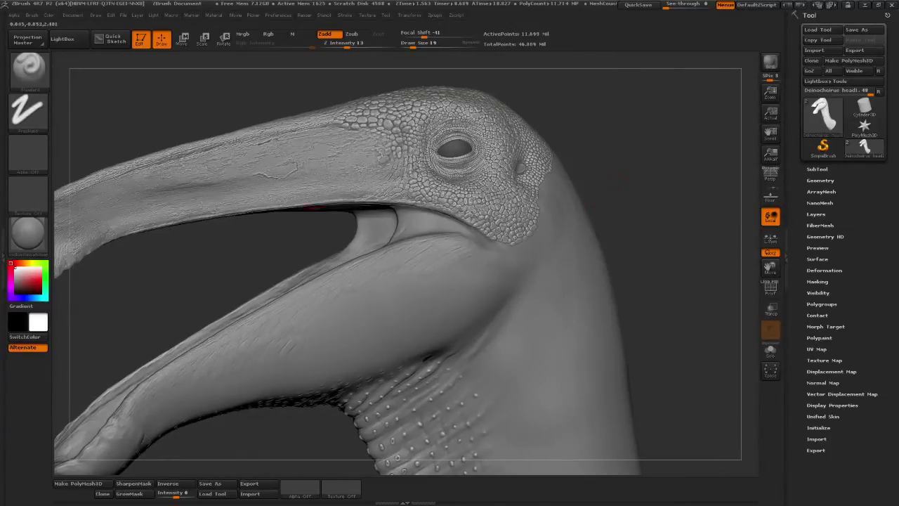
mouse_move(628, 126)
left_mouse_down()
mouse_move(655, 214)
mouse_move(640, 201)
mouse_move(267, 198)
mouse_move(190, 211)
left_mouse_up()
left_click_drag(121, 232, 290, 143, "alt")
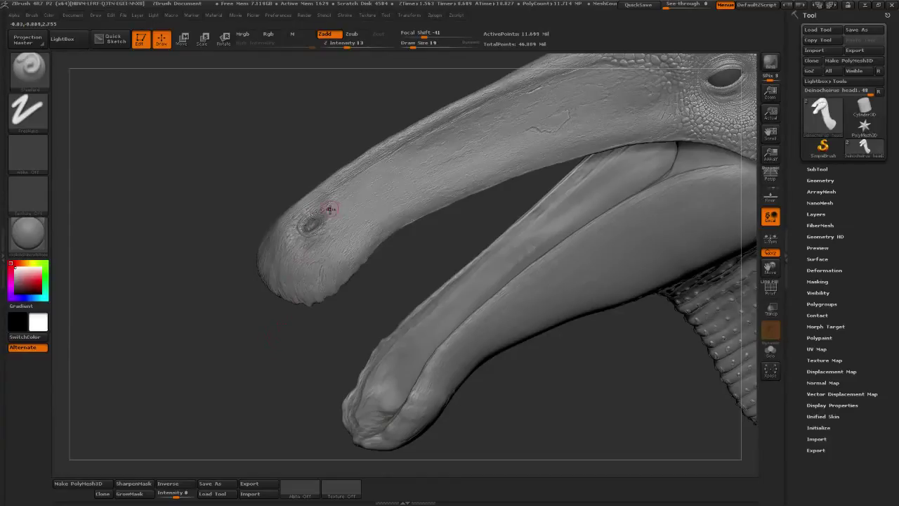
mouse_move(288, 349)
left_mouse_down()
mouse_move(401, 342)
mouse_move(462, 353)
mouse_move(602, 321)
mouse_move(611, 247)
mouse_move(582, 261)
mouse_move(611, 241)
mouse_move(666, 242)
mouse_move(319, 377)
mouse_move(342, 363)
mouse_move(334, 337)
left_mouse_up()
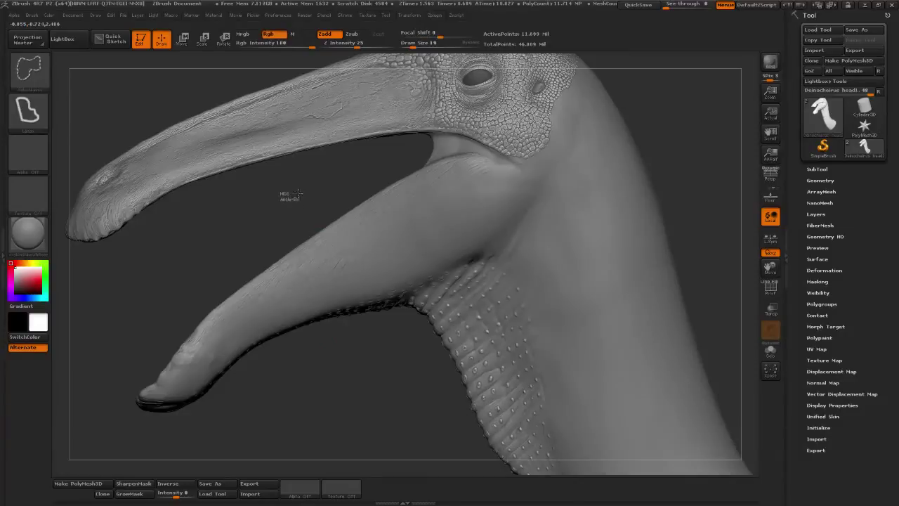
mouse_move(285, 200)
left_mouse_down("ctrl+shift")
mouse_move(422, 148)
mouse_move(476, 150)
mouse_move(533, 202)
mouse_move(421, 351)
mouse_move(268, 311)
mouse_move(295, 262)
left_mouse_up("ctrl+shift")
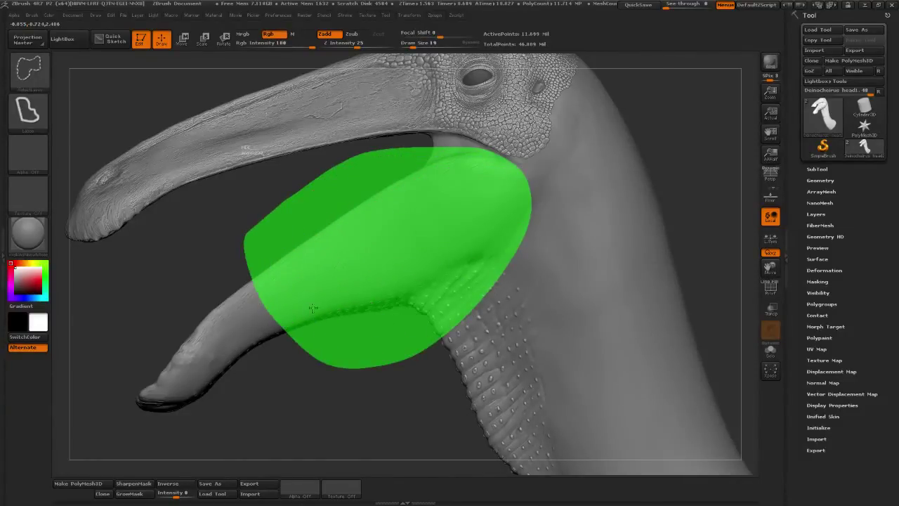
left_click_drag(312, 307, 314, 309, "ctrl+shift")
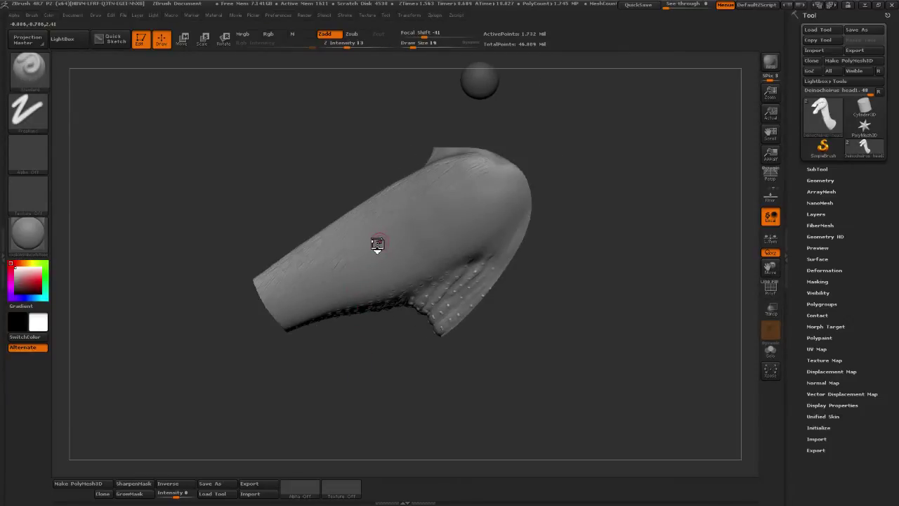
key("ctrl+d")
key("a")
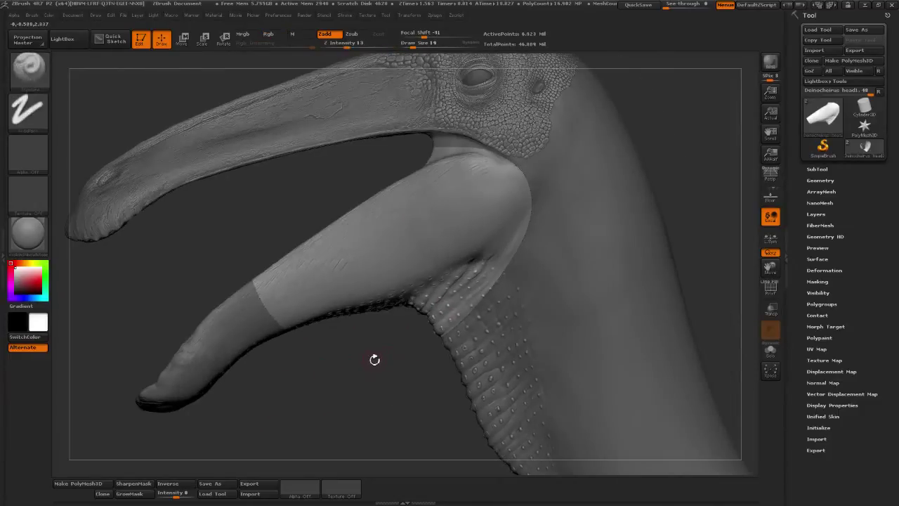
Set the draw size to 56 and smooth the skin on the side of the lower jaw.
mouse_move(371, 357)
left_mouse_down()
mouse_move(399, 388)
mouse_move(441, 193)
left_mouse_up()
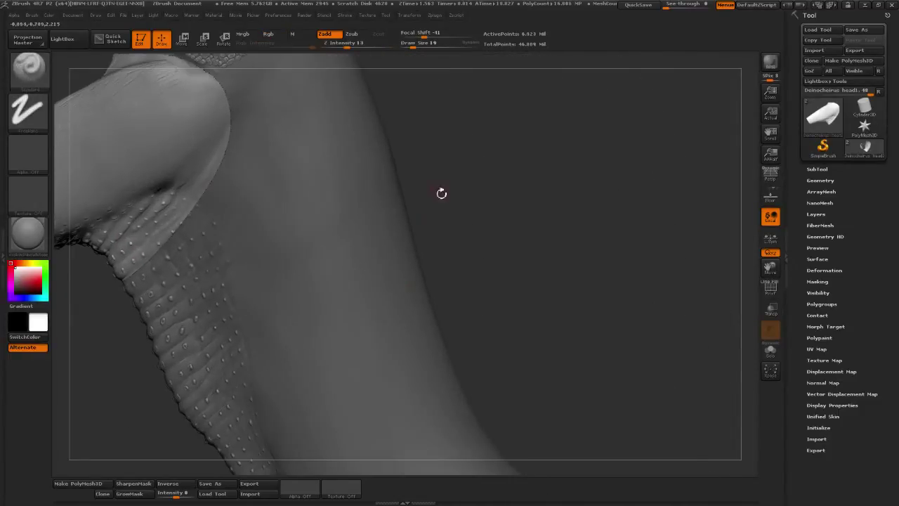
left_click_drag(412, 47, 420, 47)
mouse_move(432, 135)
left_mouse_down("alt")
mouse_move(612, 164)
mouse_move(660, 151)
left_mouse_up("alt")
left_click_drag(267, 328, 302, 326)
mouse_move(232, 225)
left_mouse_down("shift")
mouse_move(221, 230)
mouse_move(252, 215)
left_mouse_up("shift")
left_click_drag(262, 326, 240, 324)
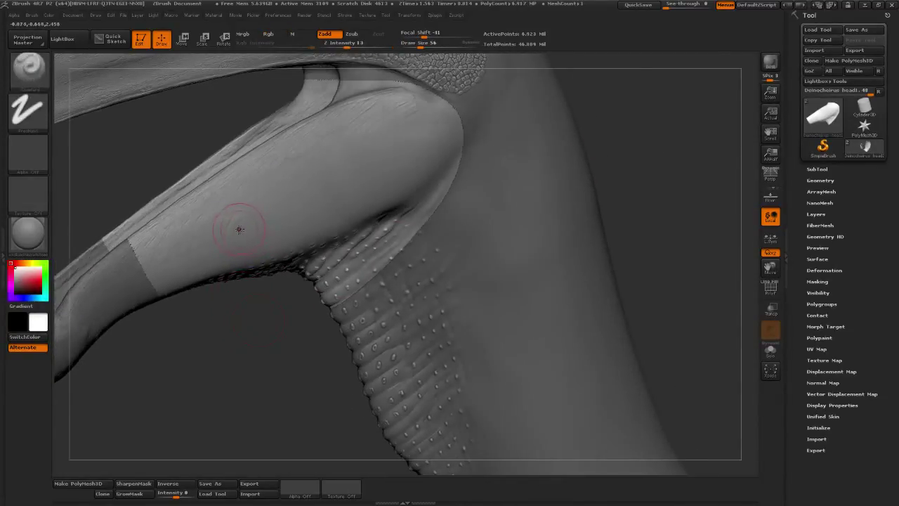
mouse_move(230, 227)
left_mouse_down()
mouse_move(190, 227)
mouse_move(195, 211)
left_mouse_up()
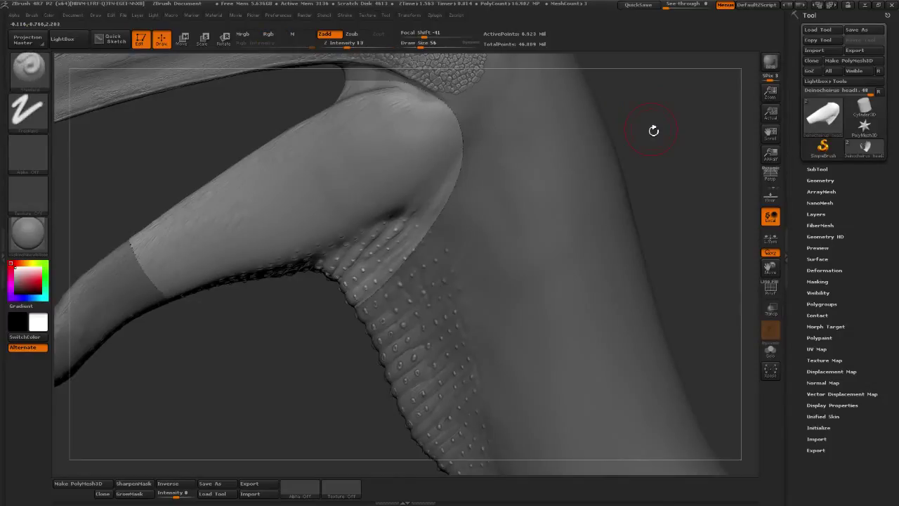
Turn off the Roll modifier of the Standard brush's freehand stroke.
left_click(30, 72)
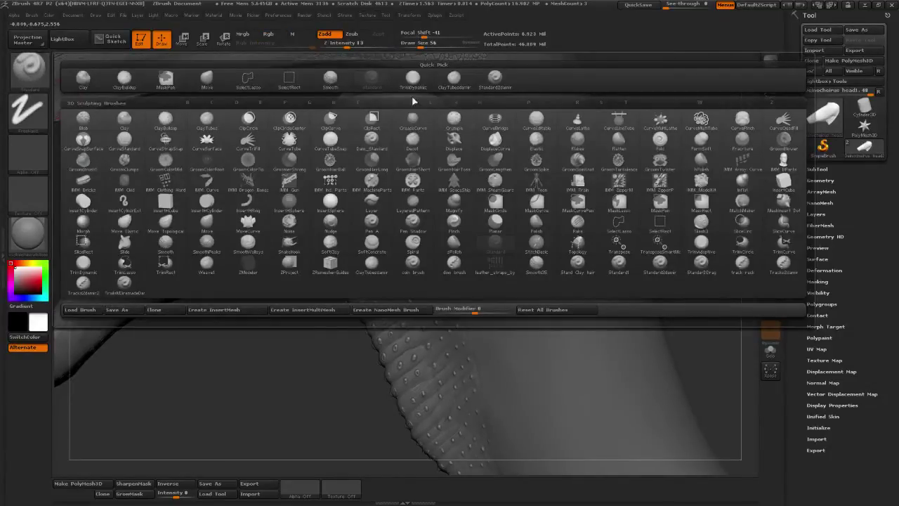
left_click(28, 113)
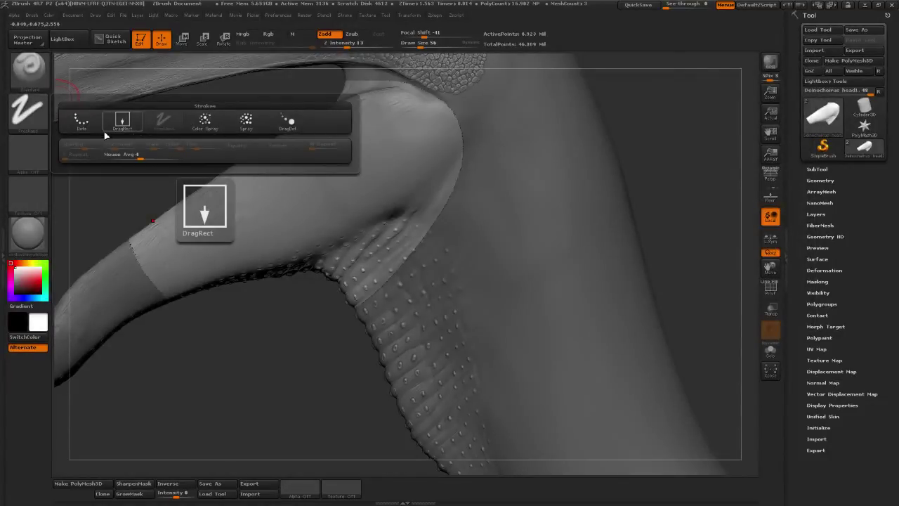
left_click(368, 15)
left_click(345, 14)
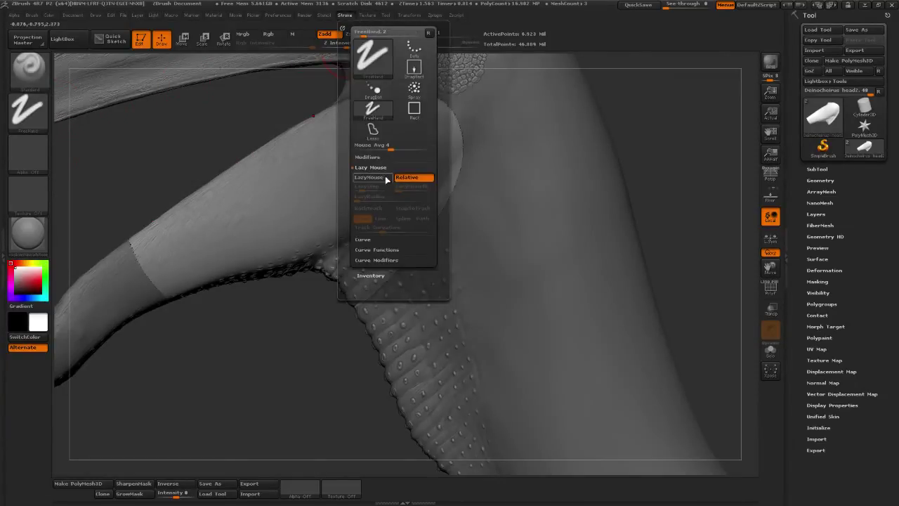
left_click(381, 158)
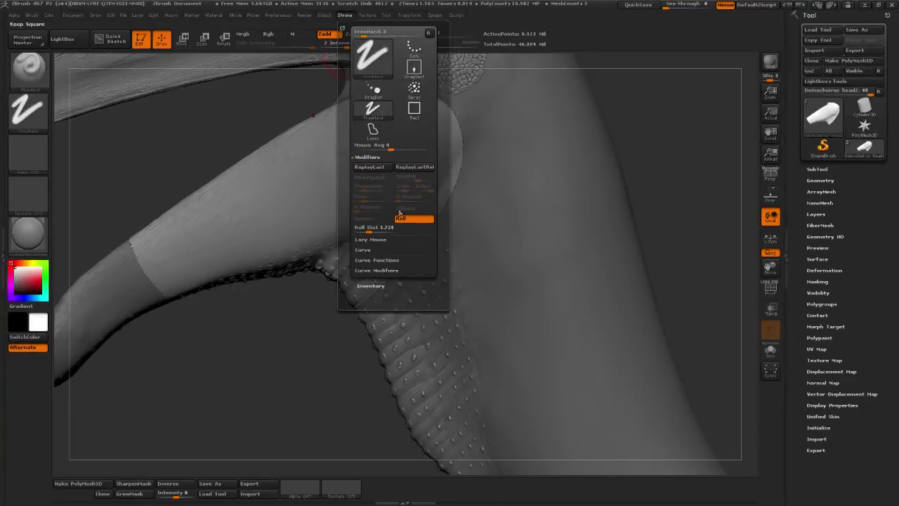
left_click(379, 240)
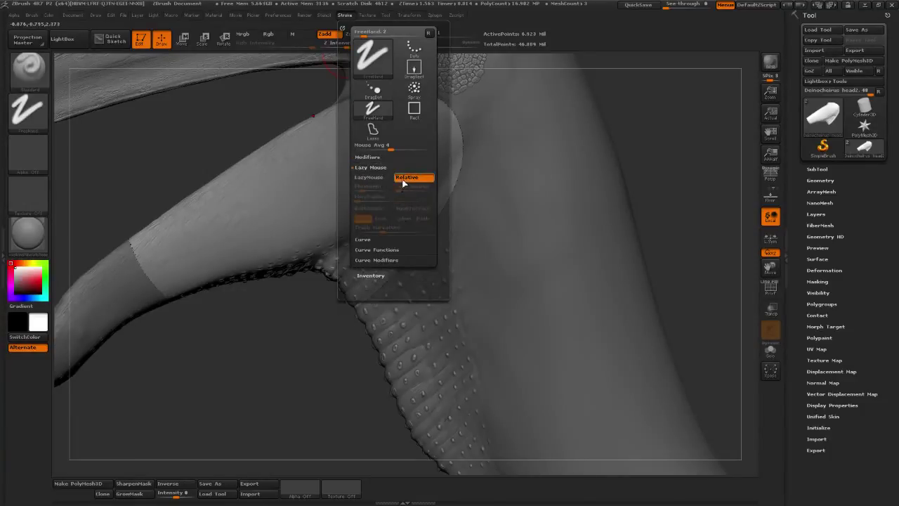
left_click(385, 167)
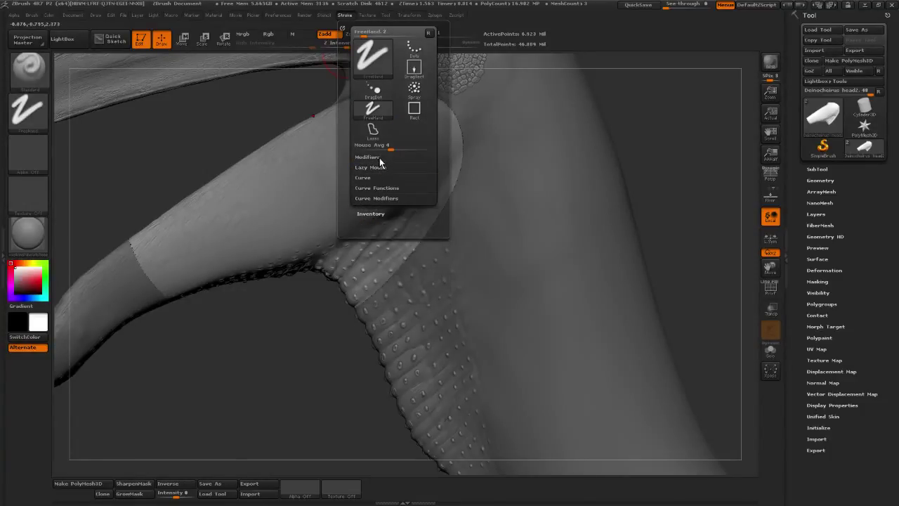
left_click(379, 159)
left_click(407, 220)
left_click(373, 232)
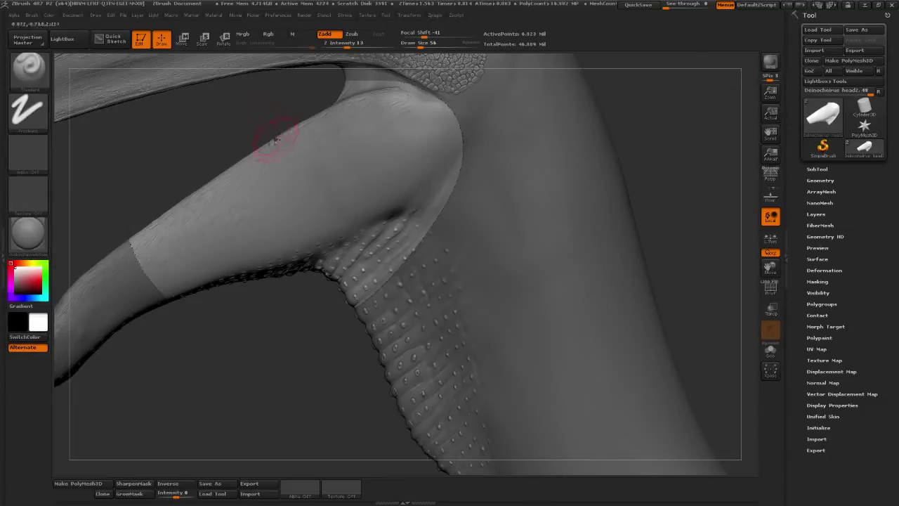
Try a splatter alpha on the lower jaw at draw size 89 and Z intensity 7, and undo the strokes.
left_click(28, 153)
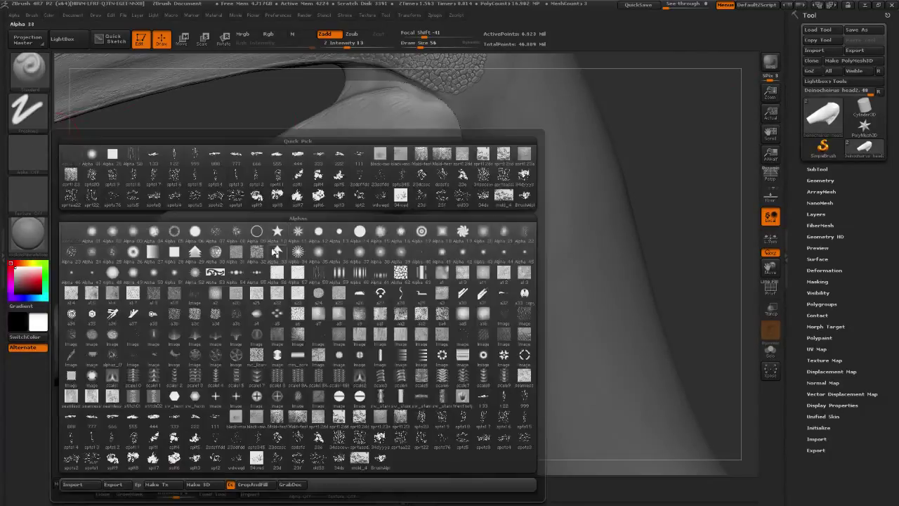
left_click(279, 199)
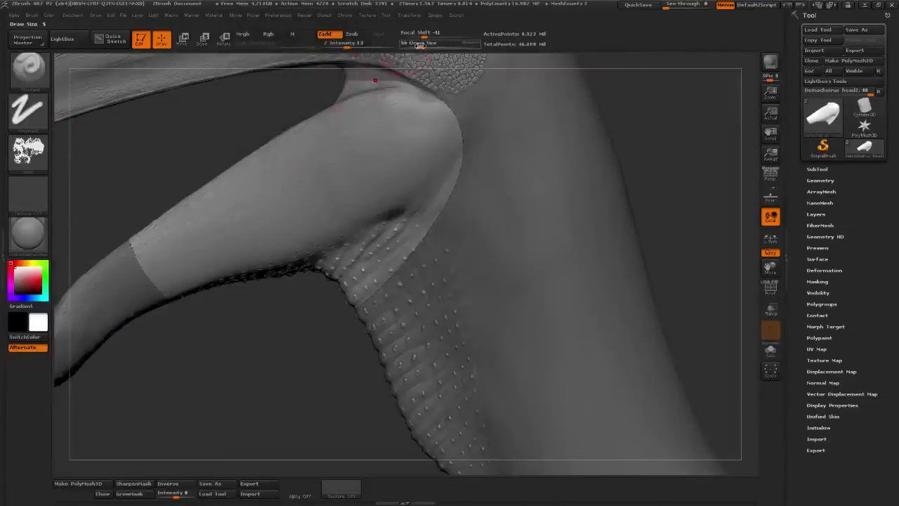
left_click(340, 47)
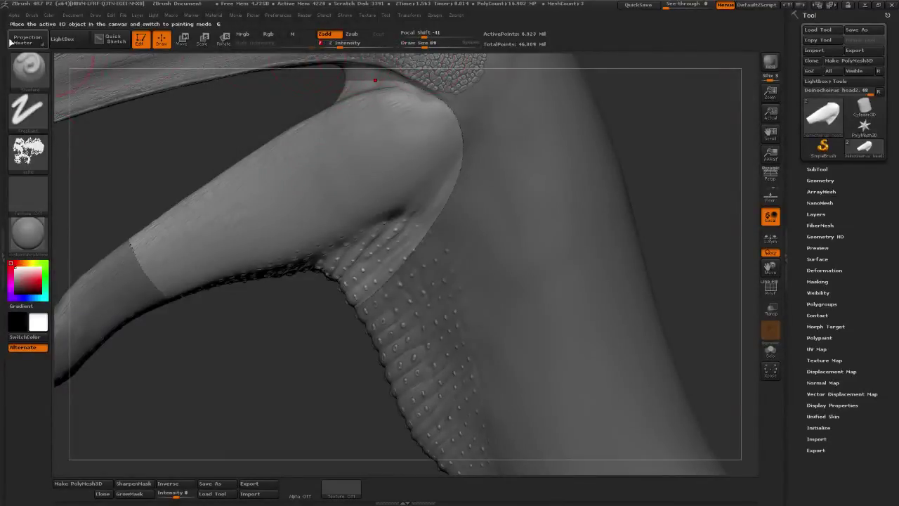
left_click(31, 15)
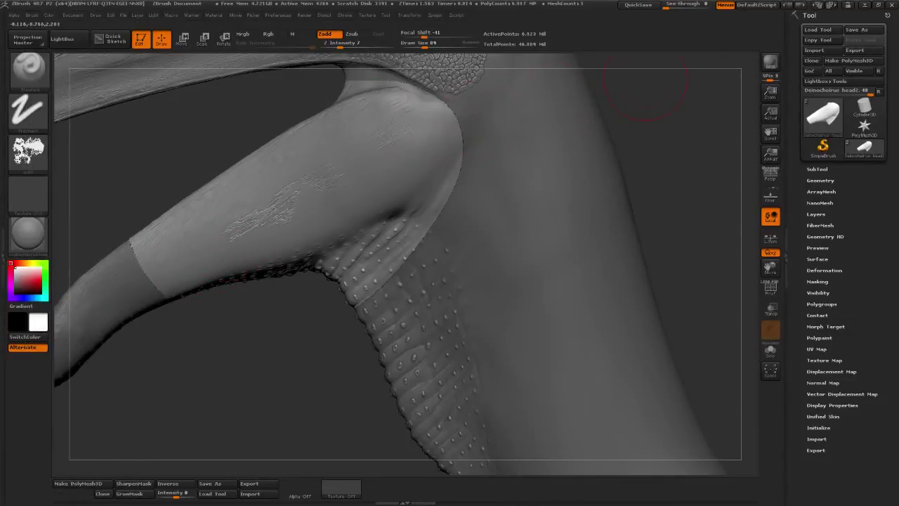
key("ctrl+z")
key("ctrl+z")
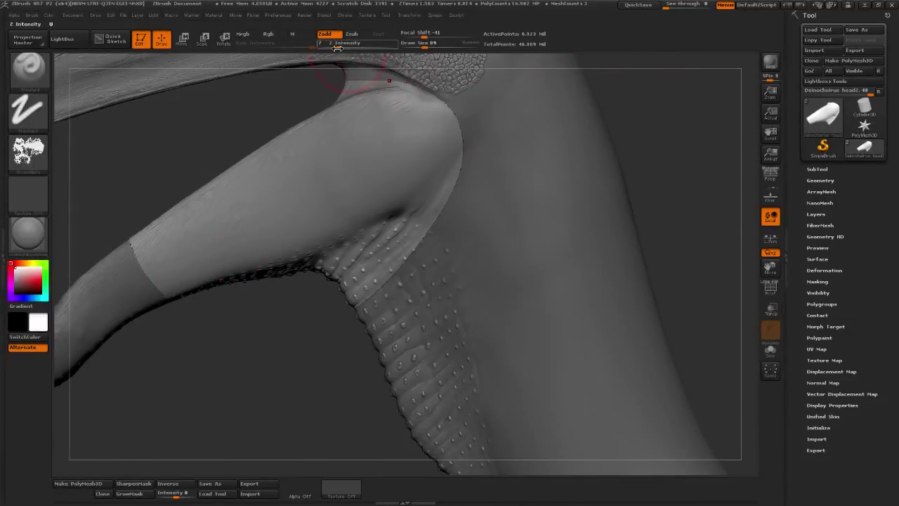
Set the Z intensity to 3 and texture the side of the lower jaw using a finer splatter alpha.
left_click(333, 46)
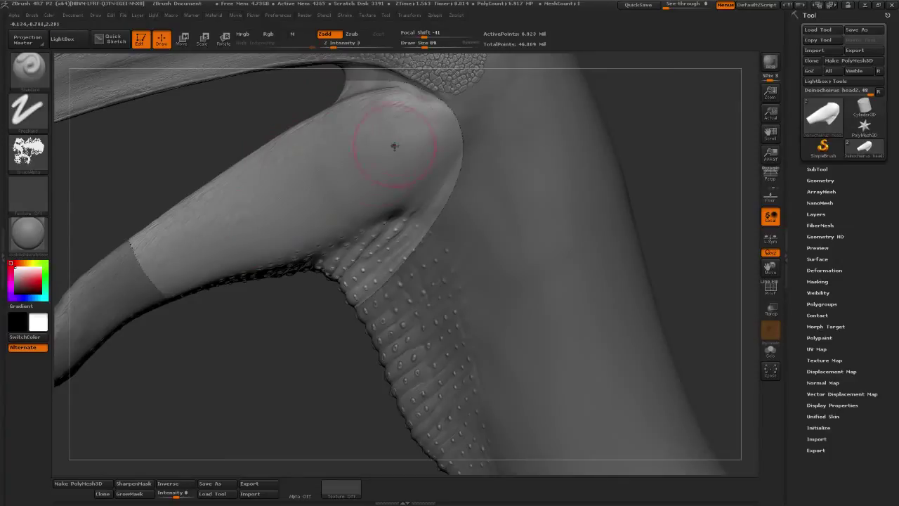
left_click_drag(54, 154, 36, 152)
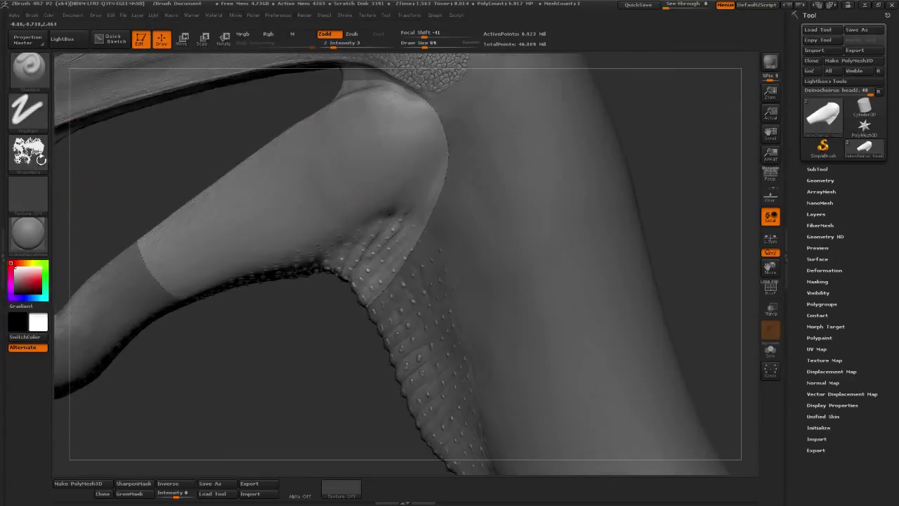
left_click(30, 152)
left_click(327, 197)
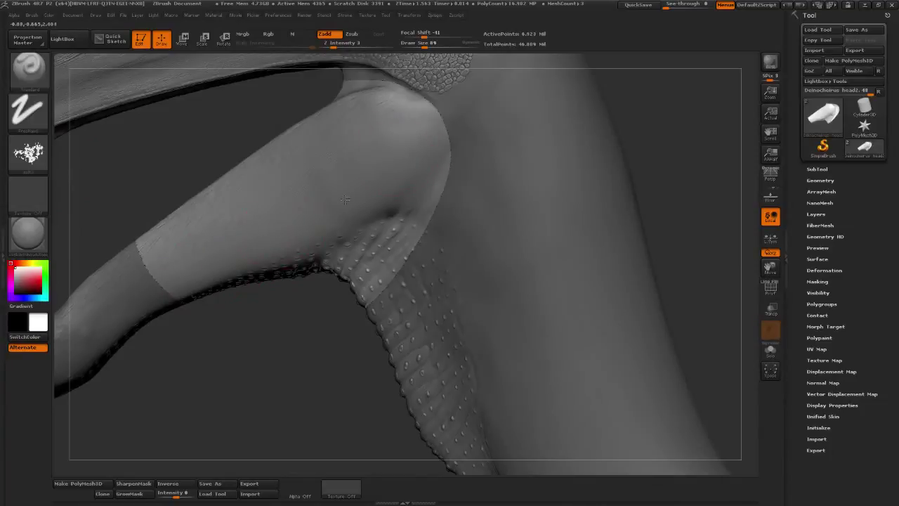
mouse_move(621, 87)
left_mouse_down()
mouse_move(641, 106)
mouse_move(688, 99)
mouse_move(710, 136)
left_mouse_up()
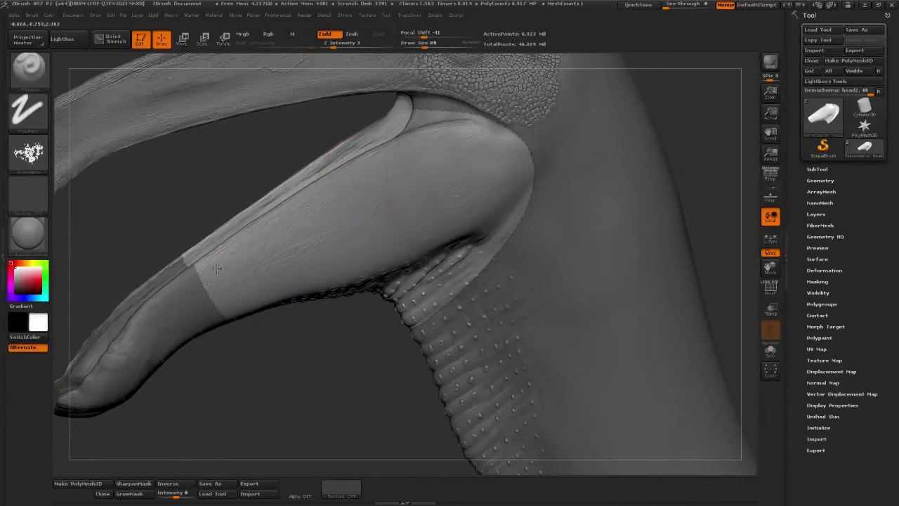
Add fine splatter texture to the front of the lower jaw's outer side, soften it, and return to the Standard brush.
left_click_drag(206, 287, 270, 248)
key("shift")
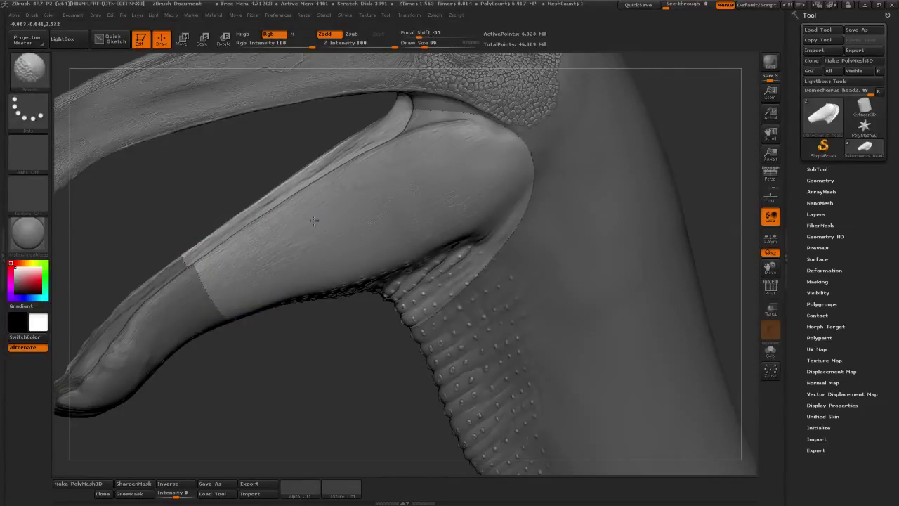
key("b")
key("s")
key("t")
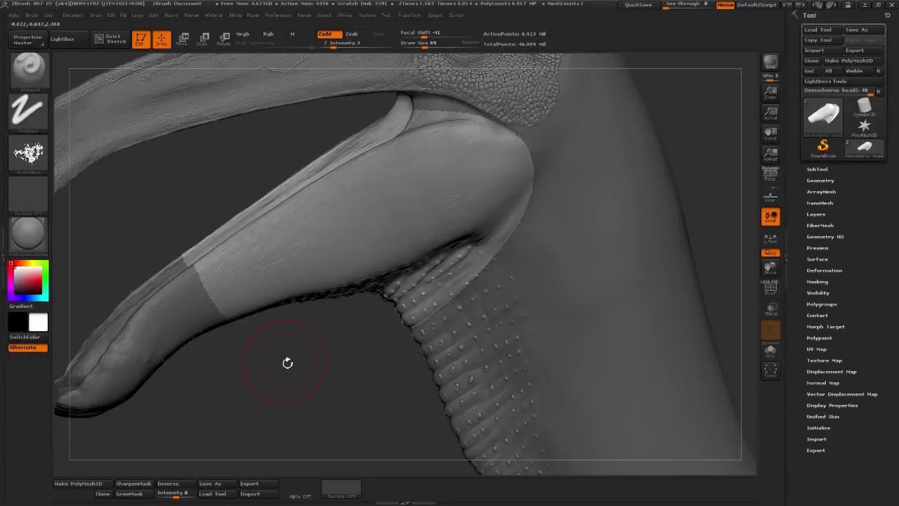
Texture the inner side of the lower jaw with the fine splatter alpha at Z intensity 3 and draw size 89.
left_click_drag(328, 341, 321, 366)
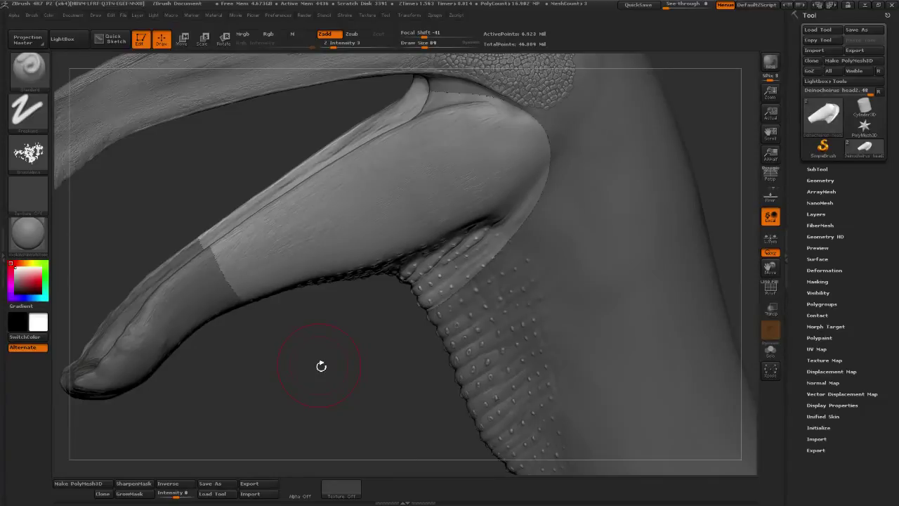
mouse_move(337, 325)
left_mouse_down()
mouse_move(320, 354)
mouse_move(321, 374)
mouse_move(260, 316)
left_mouse_up()
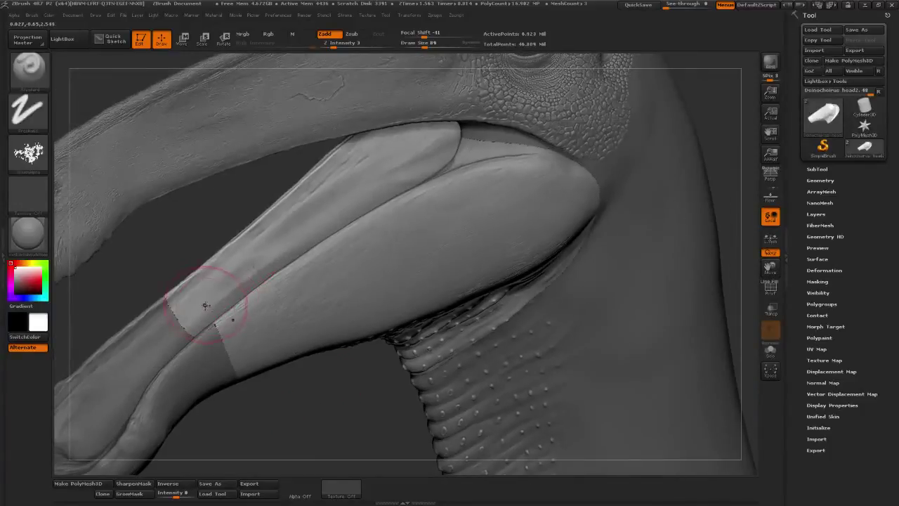
left_click_drag(205, 305, 325, 213)
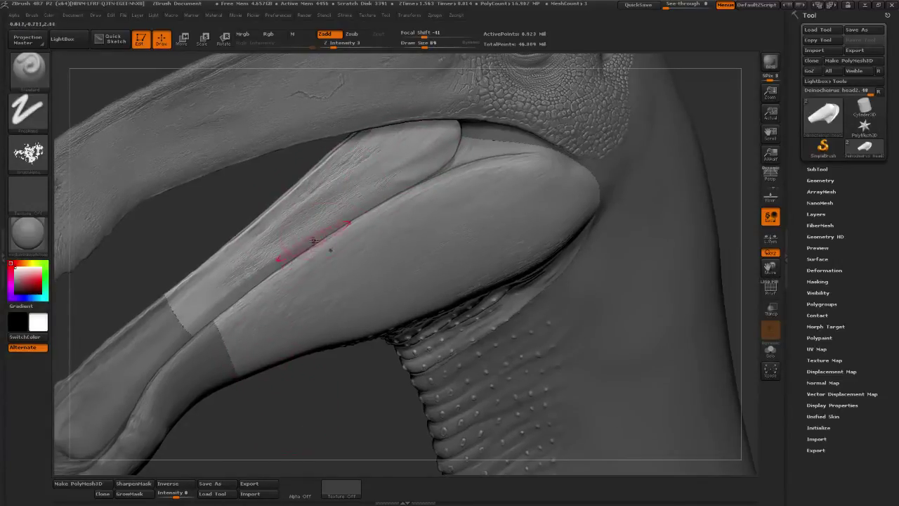
mouse_move(182, 255)
left_mouse_down()
mouse_move(193, 260)
mouse_move(338, 214)
mouse_move(351, 223)
mouse_move(330, 242)
left_mouse_up()
left_click_drag(401, 185, 311, 264)
Smooth the splatter texture on the inner side of the lower jaw and touch up the detail near its edge.
left_click_drag(356, 224, 366, 227, "shift")
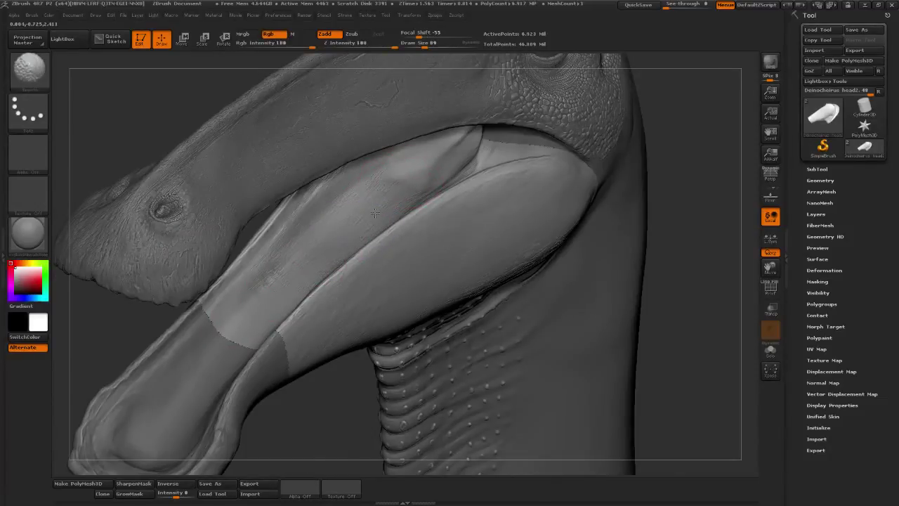
left_click_drag(375, 213, 340, 252, "shift")
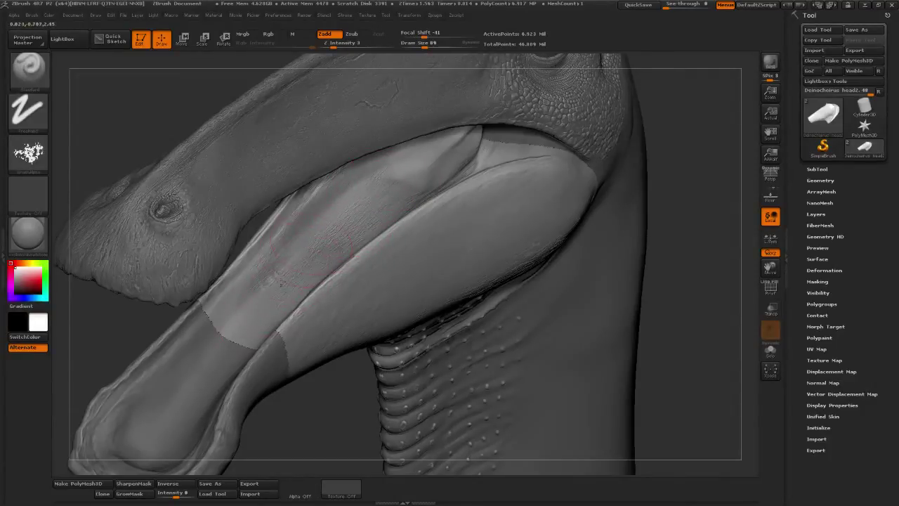
left_click_drag(318, 387, 280, 385)
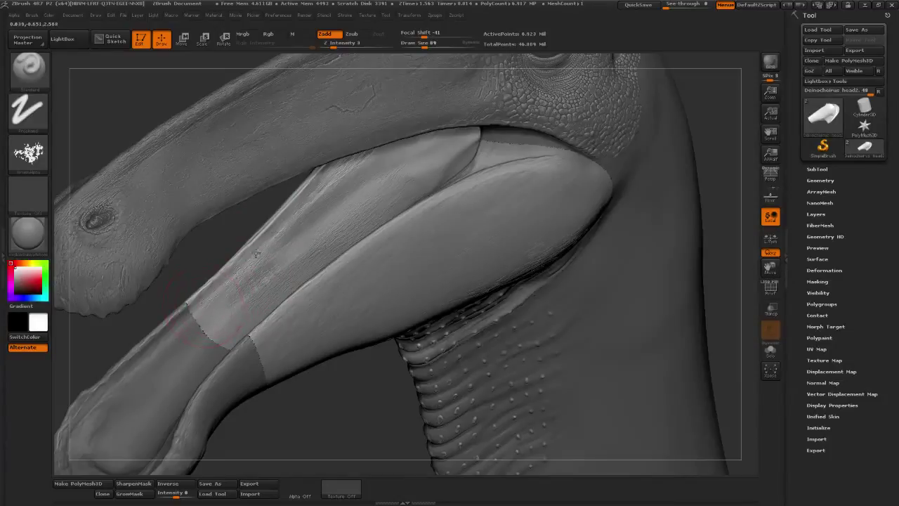
mouse_move(263, 246)
left_mouse_down()
mouse_move(323, 191)
mouse_move(280, 235)
left_mouse_up()
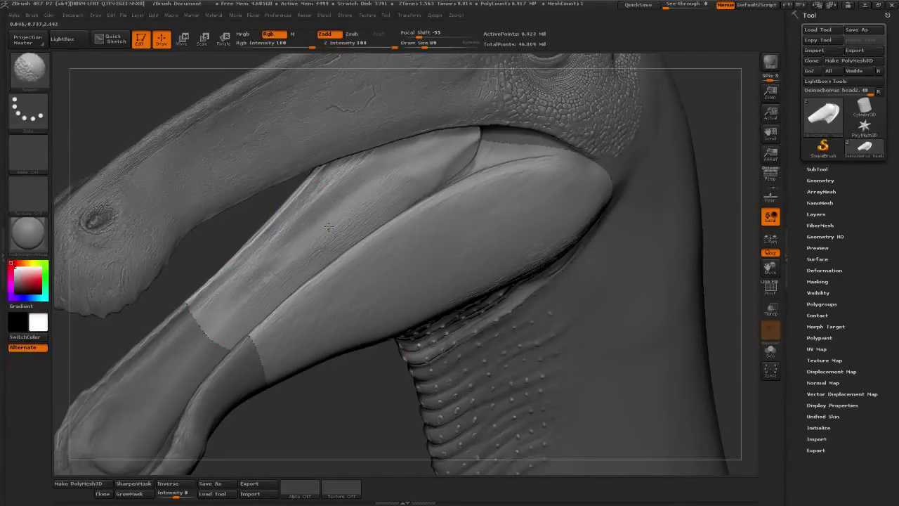
Soften the outer side of the lower jaw, then texture its upper part using a denser splatter alpha.
mouse_move(380, 407)
left_mouse_down()
mouse_move(344, 411)
mouse_move(318, 358)
mouse_move(328, 317)
left_mouse_up()
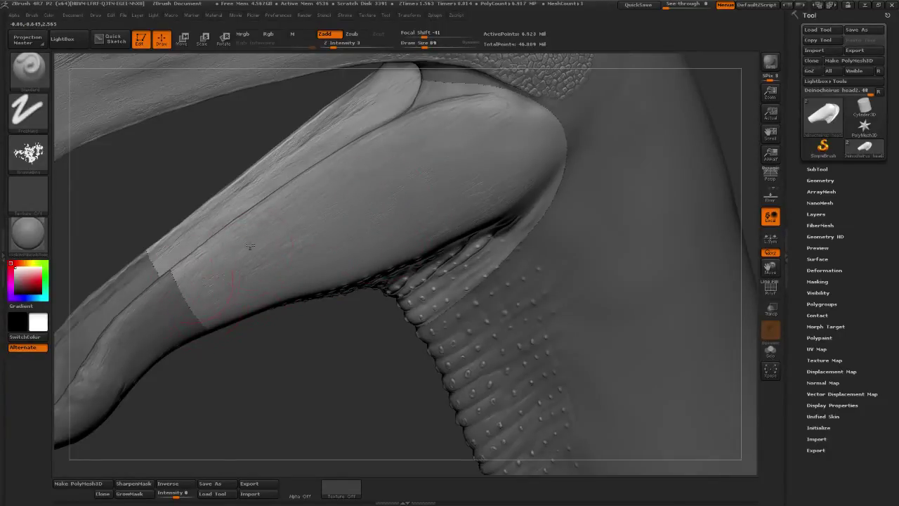
mouse_move(259, 252)
left_mouse_down("shift")
mouse_move(239, 267)
mouse_move(211, 267)
left_mouse_up("shift")
left_click(28, 153)
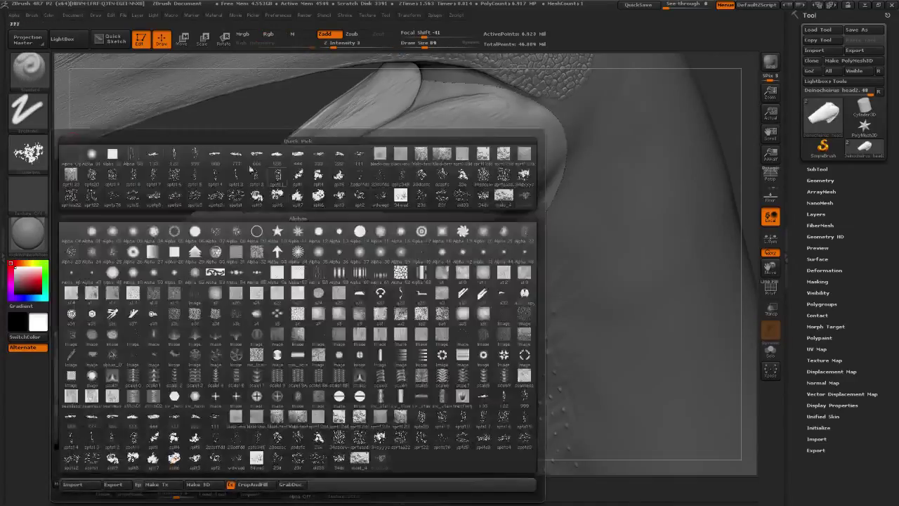
left_click(277, 197)
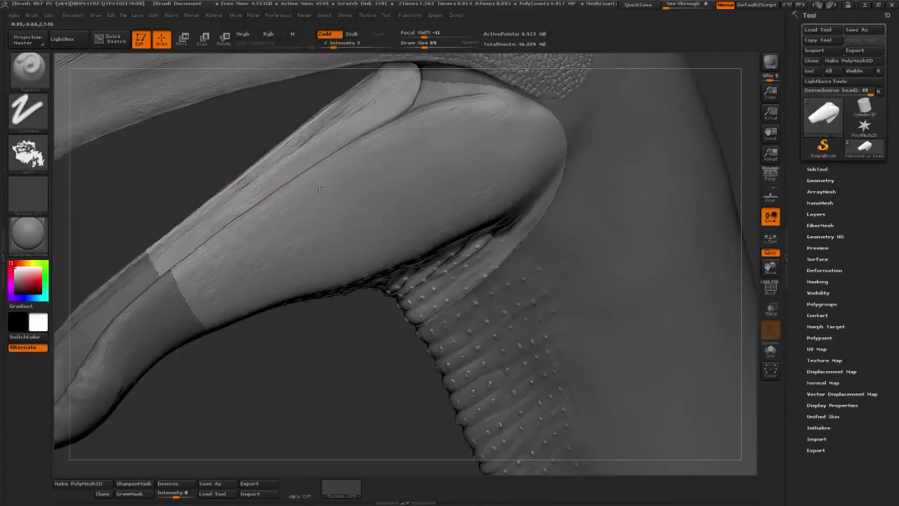
mouse_move(319, 187)
left_mouse_down()
mouse_move(355, 191)
mouse_move(342, 238)
mouse_move(368, 146)
left_mouse_up()
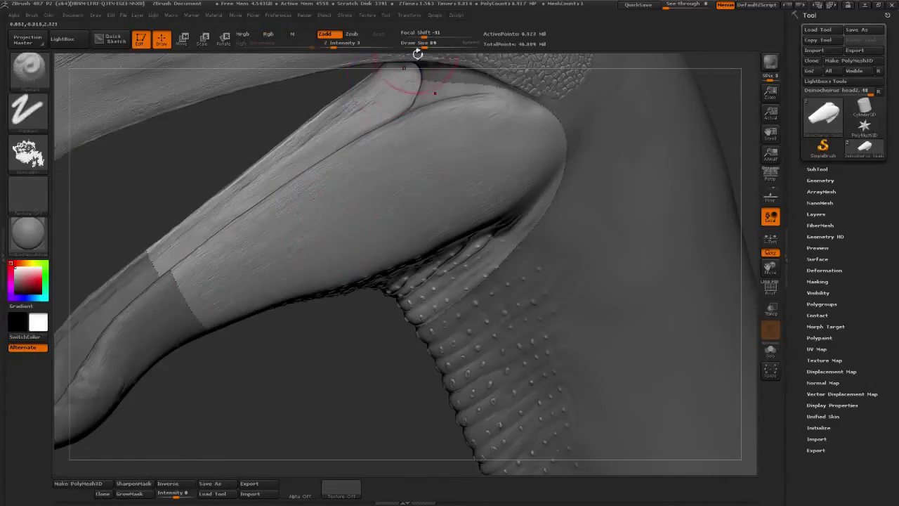
Set the draw size to 131, texture the rear of the jaw's outer side, and smooth the strokes.
left_click(345, 15)
left_click_drag(480, 104, 450, 139, "shift")
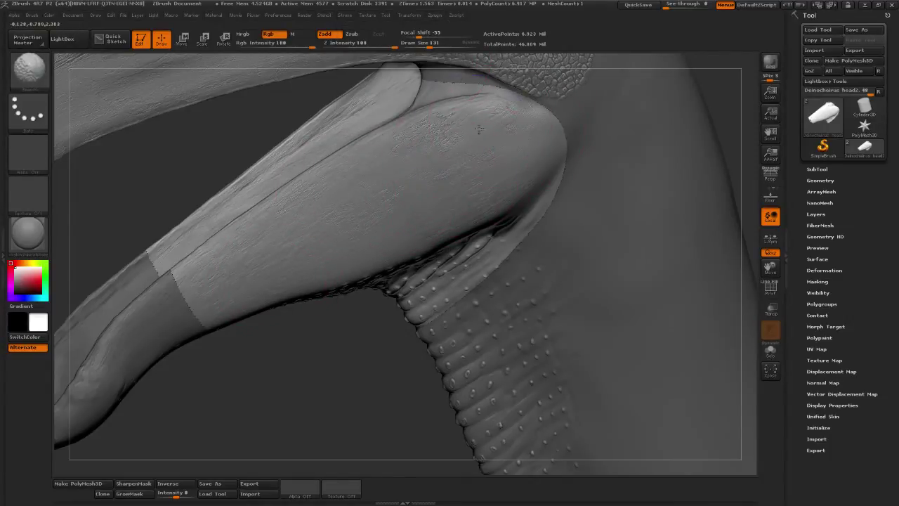
left_click_drag(432, 187, 284, 274, "shift")
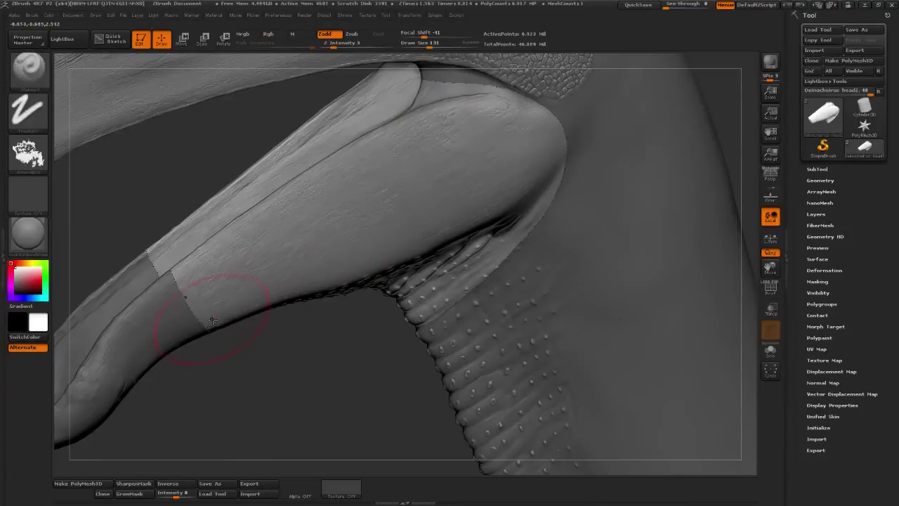
Extend the splatter texture over the underside of the lower jaw and soften it.
left_click_drag(259, 339, 263, 364)
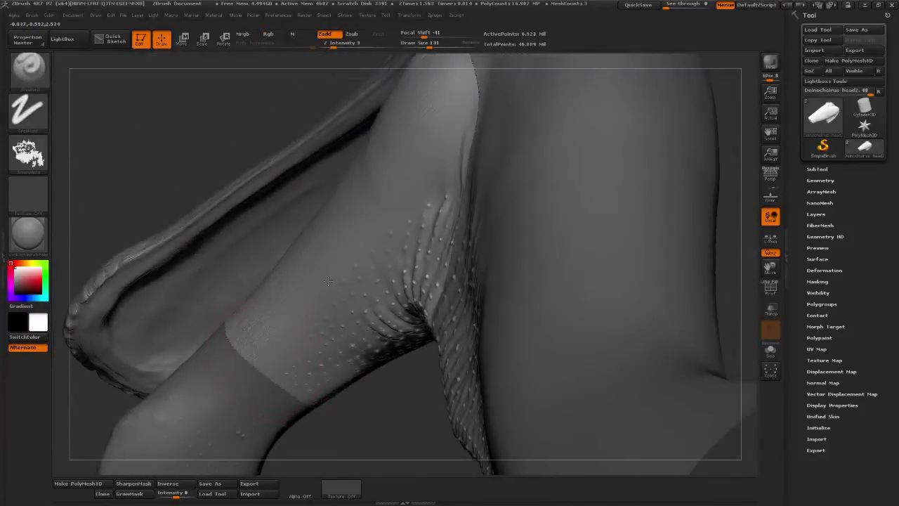
left_click_drag(306, 299, 275, 325, "shift")
mouse_move(428, 405)
left_mouse_down()
mouse_move(443, 442)
mouse_move(323, 394)
mouse_move(339, 422)
mouse_move(325, 245)
left_mouse_up()
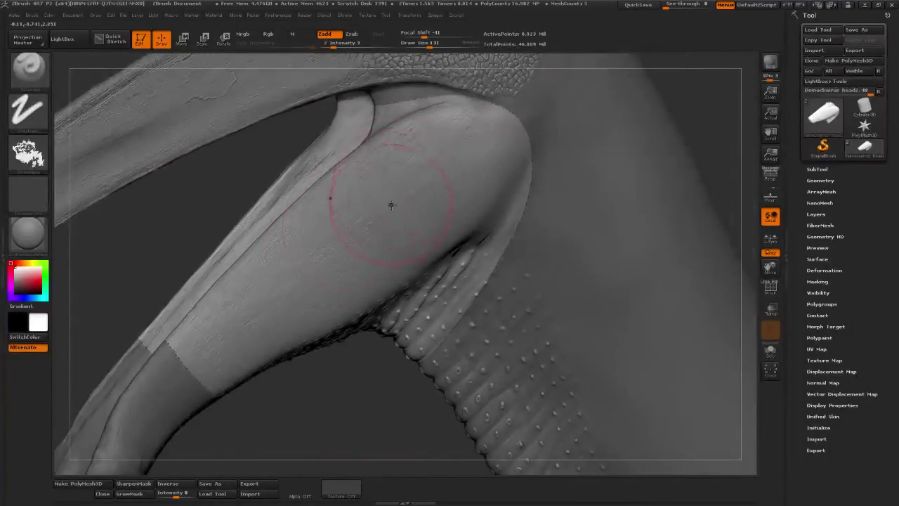
left_click_drag(375, 421, 398, 423)
Texture the upper rear of the jaw's inner side, smooth it, and switch back to the Standard brush.
mouse_move(621, 141)
left_mouse_down()
mouse_move(652, 103)
mouse_move(640, 180)
left_mouse_up()
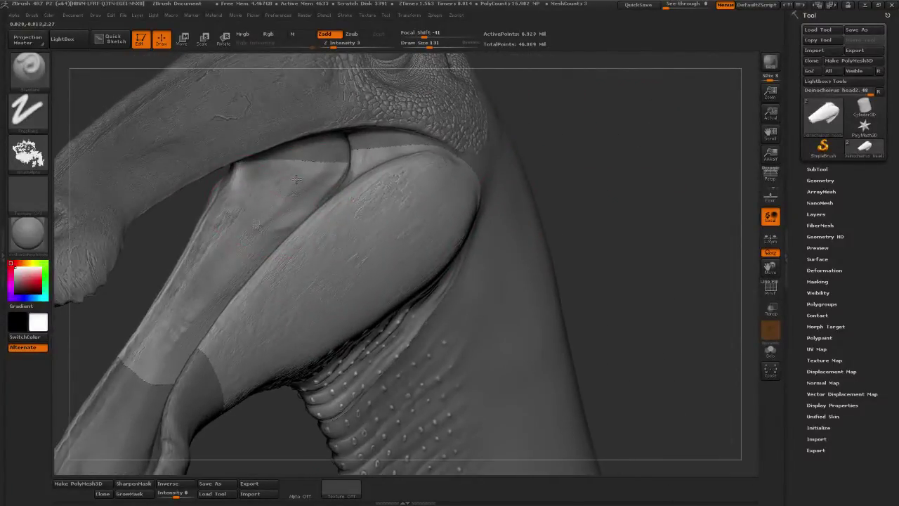
left_click_drag(296, 180, 280, 199)
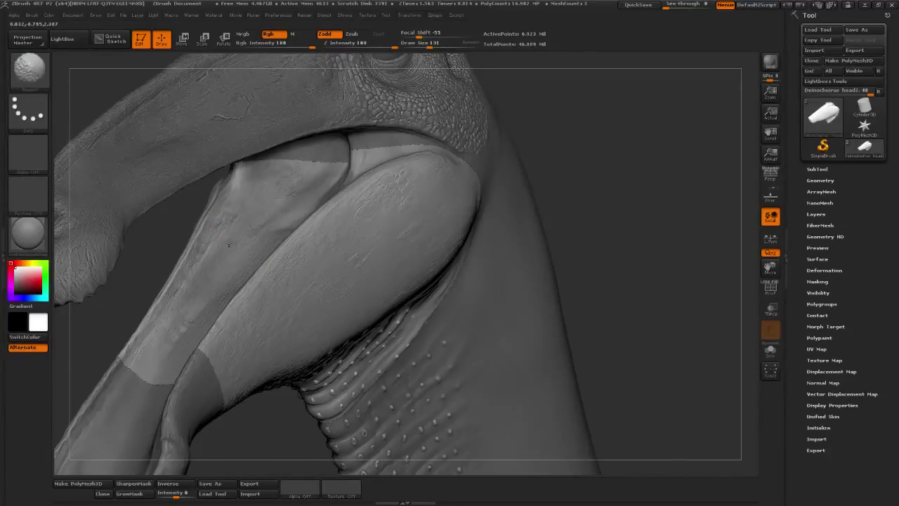
key("b")
key("s")
key("t")
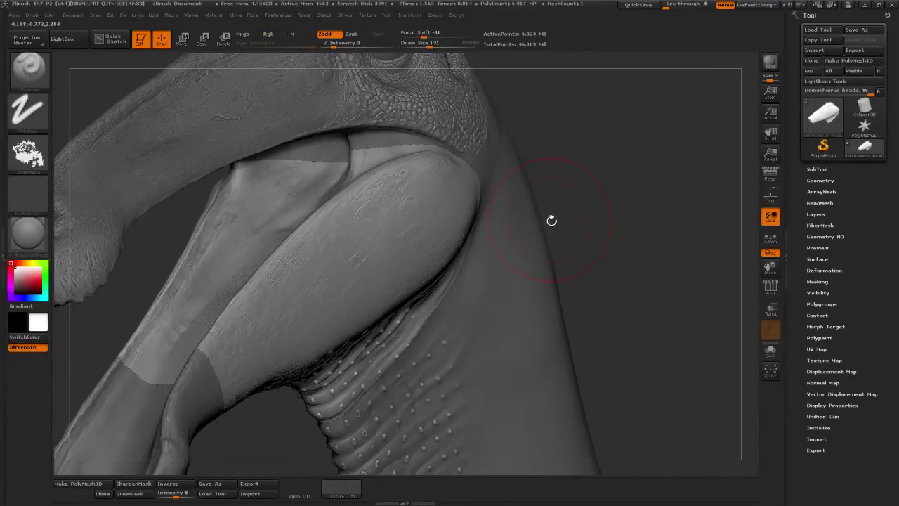
Switch to the custom ClayTubes brush, with a focal shift of -56 and a draw size of 26.
left_click_drag(634, 131, 565, 137)
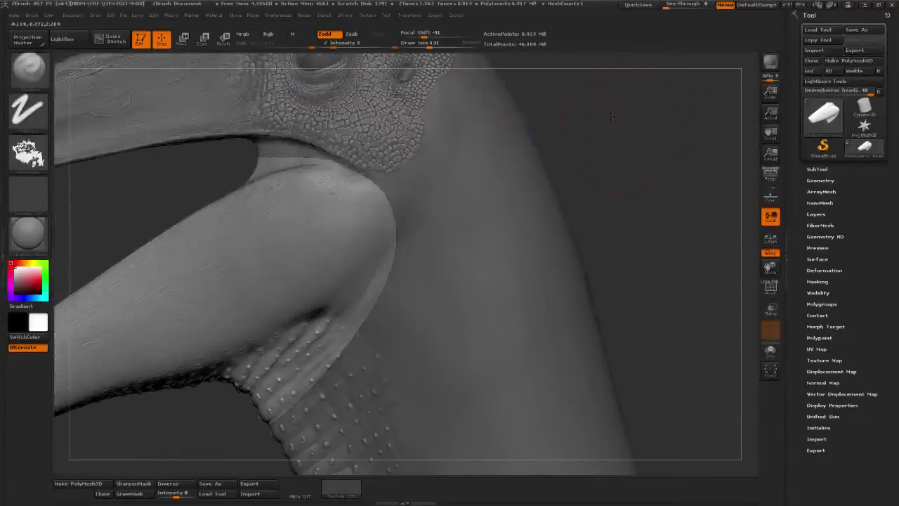
left_click(415, 45)
mouse_move(613, 157)
left_mouse_down("alt")
mouse_move(663, 155)
mouse_move(643, 162)
mouse_move(658, 158)
mouse_move(649, 166)
left_mouse_up("alt")
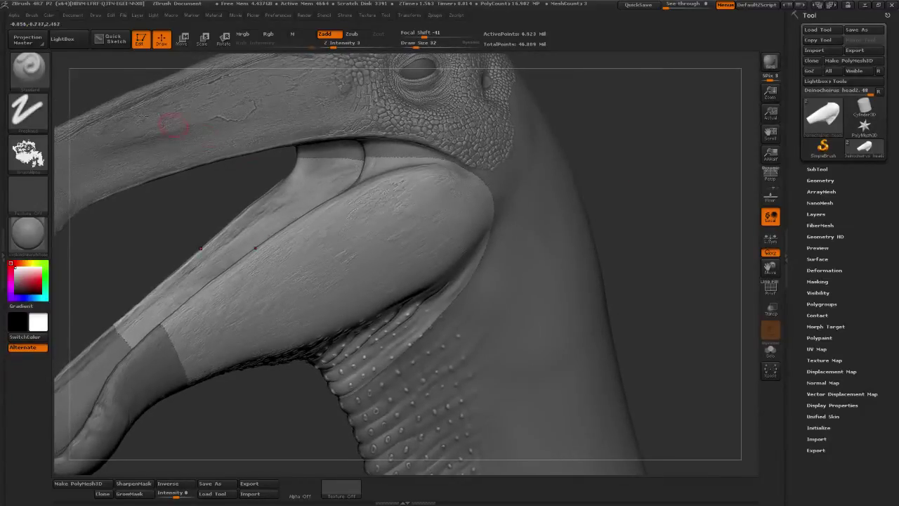
key("b")
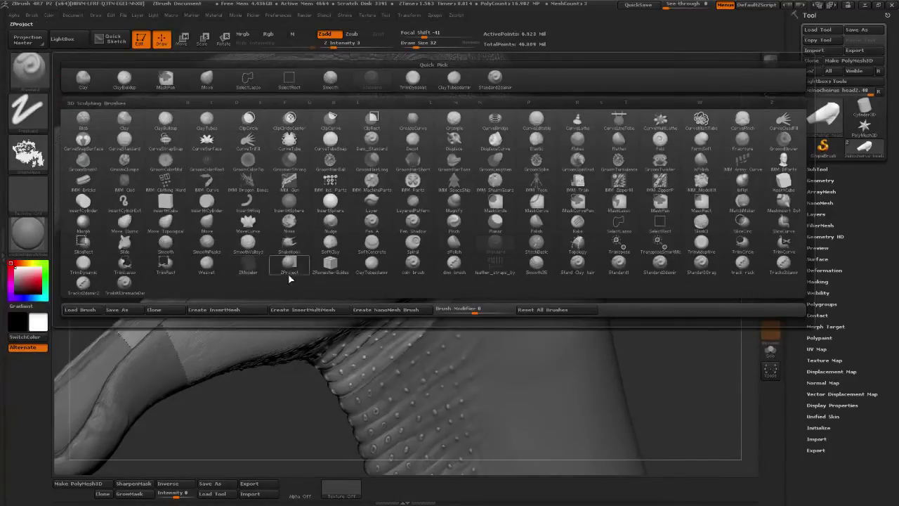
left_click(372, 264)
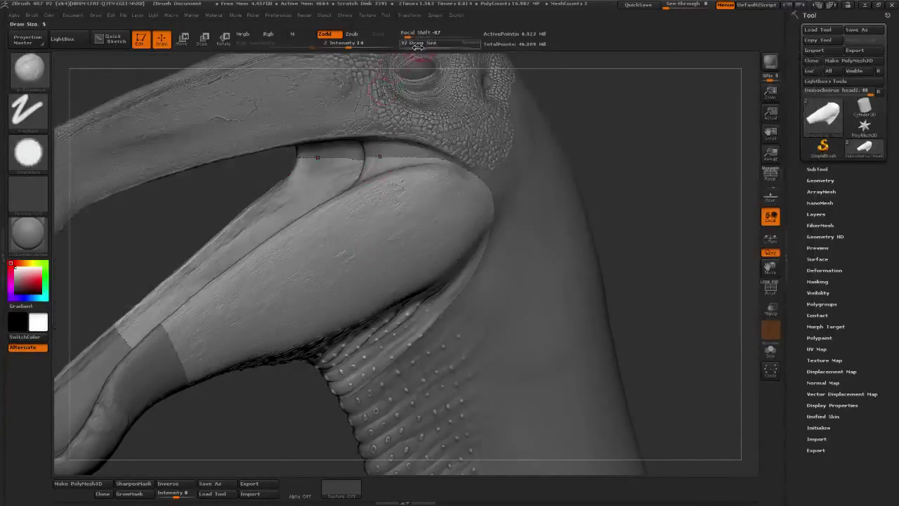
left_click_drag(417, 47, 413, 47)
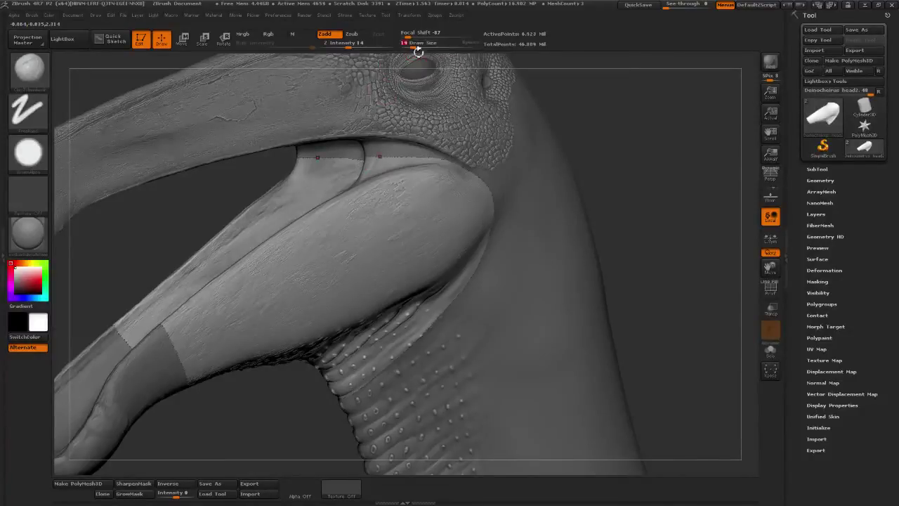
left_click(418, 35)
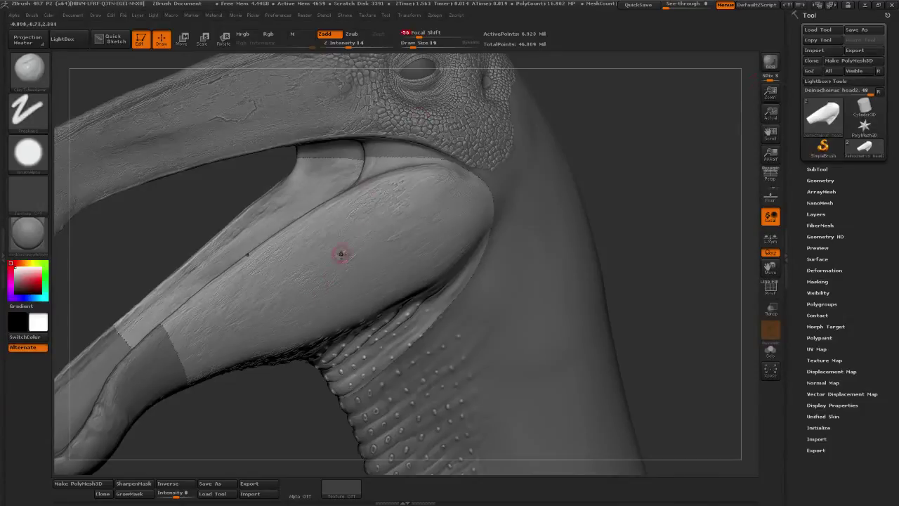
left_click_drag(412, 44, 416, 43)
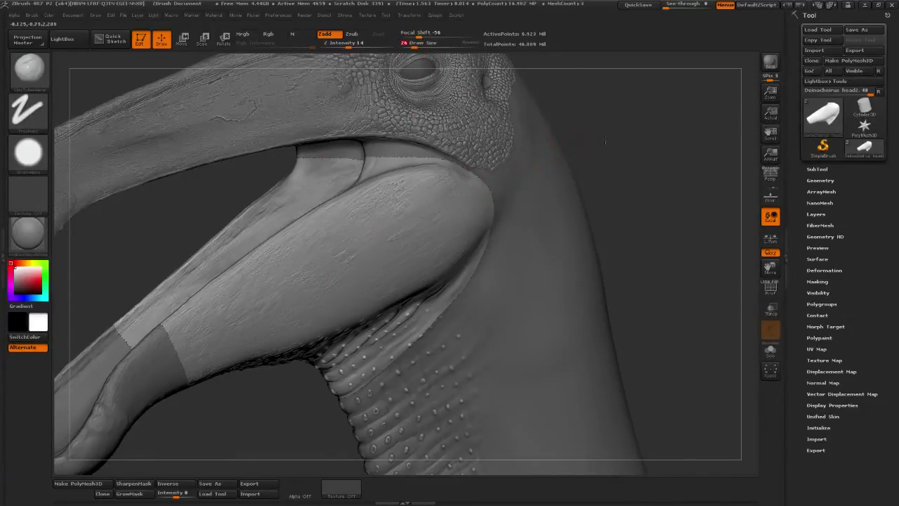
Try draw sizes of 35 and 53 for the ClayTubes brush at the rear of the lower jaw.
left_click_drag(605, 141, 618, 139)
left_click_drag(414, 43, 417, 43)
mouse_move(618, 124)
left_mouse_down()
mouse_move(580, 130)
mouse_move(640, 132)
left_mouse_up()
left_click_drag(419, 45, 416, 46)
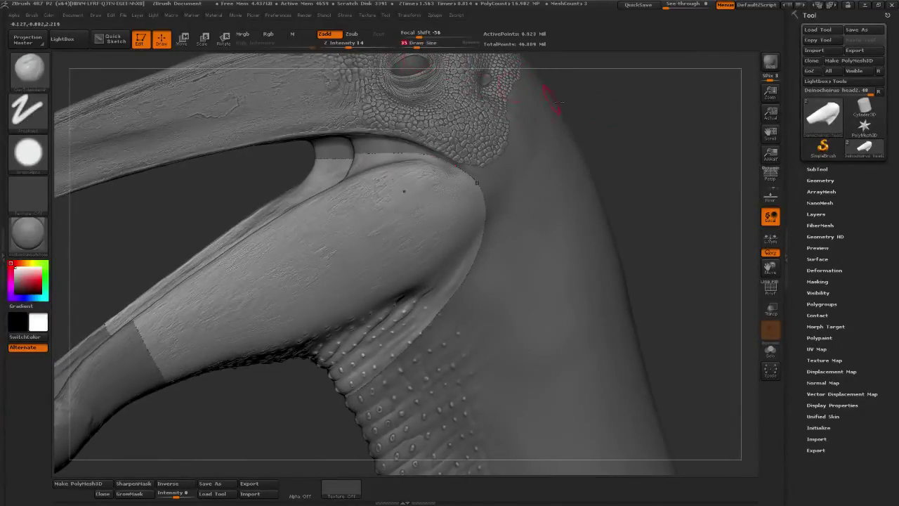
mouse_move(618, 127)
left_mouse_down()
mouse_move(612, 140)
mouse_move(657, 123)
mouse_move(528, 85)
left_mouse_up()
left_click_drag(417, 46, 420, 46)
left_click_drag(621, 112, 580, 140)
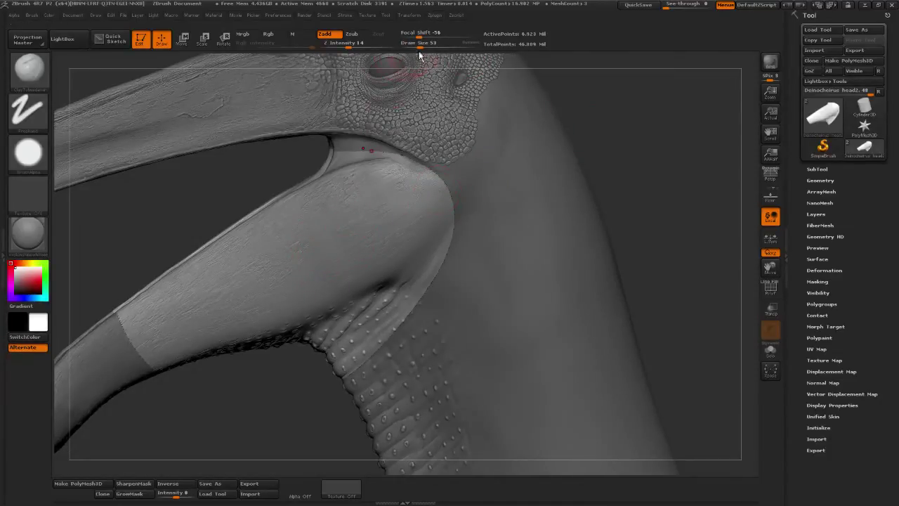
Set the draw size to 24 and the Z intensity to 9, and sculpt a vertical skin fold across the rear of the lower jaw.
left_click_drag(420, 47, 414, 47)
left_click_drag(349, 47, 343, 47)
left_click_drag(491, 192, 508, 194)
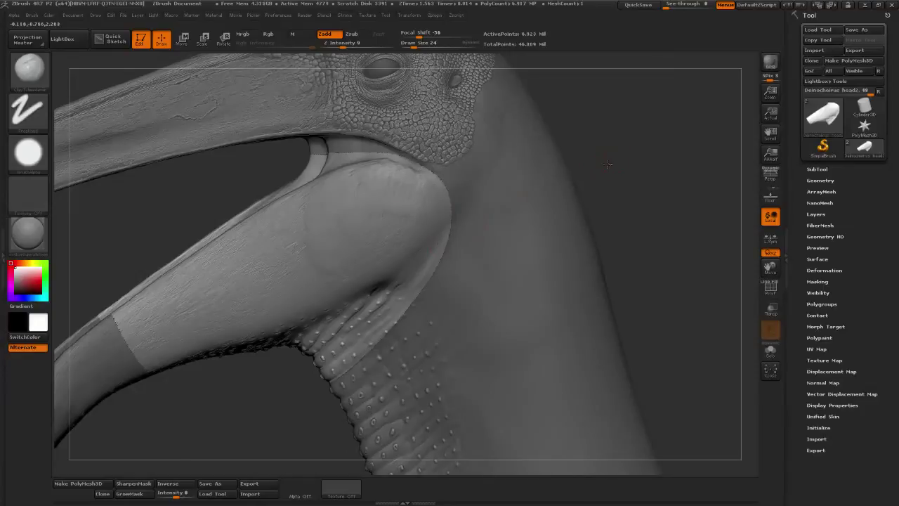
left_click_drag(419, 217, 358, 264)
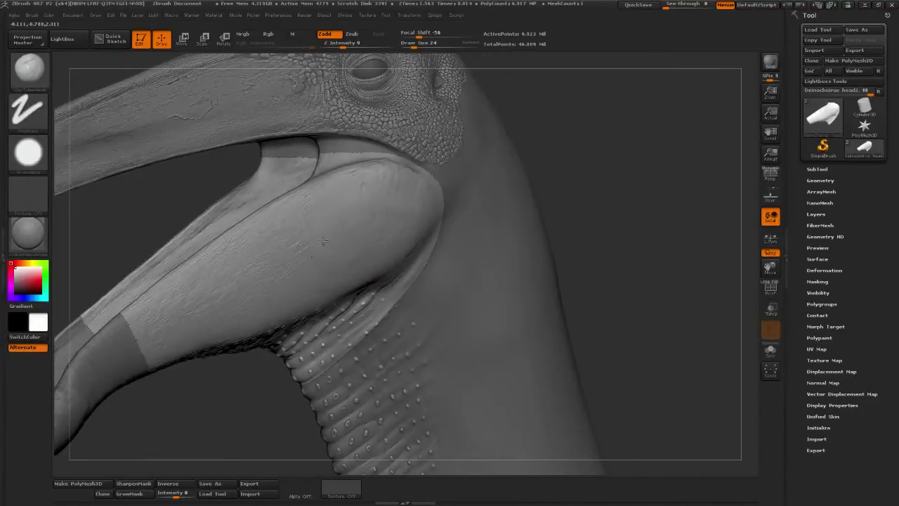
Continue the curved fold down toward the jaw's underside and add short skin ridges around the rear of the jaw.
left_click_drag(631, 194, 624, 161)
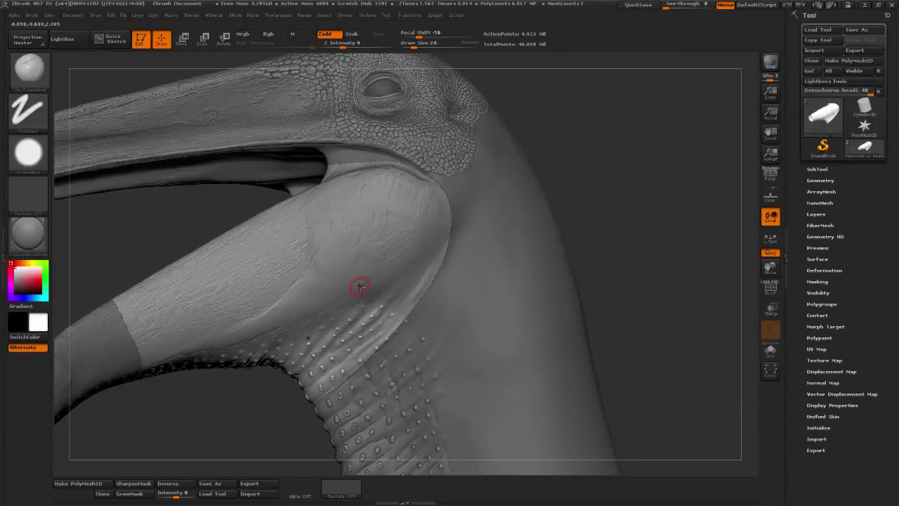
left_click_drag(669, 137, 709, 163)
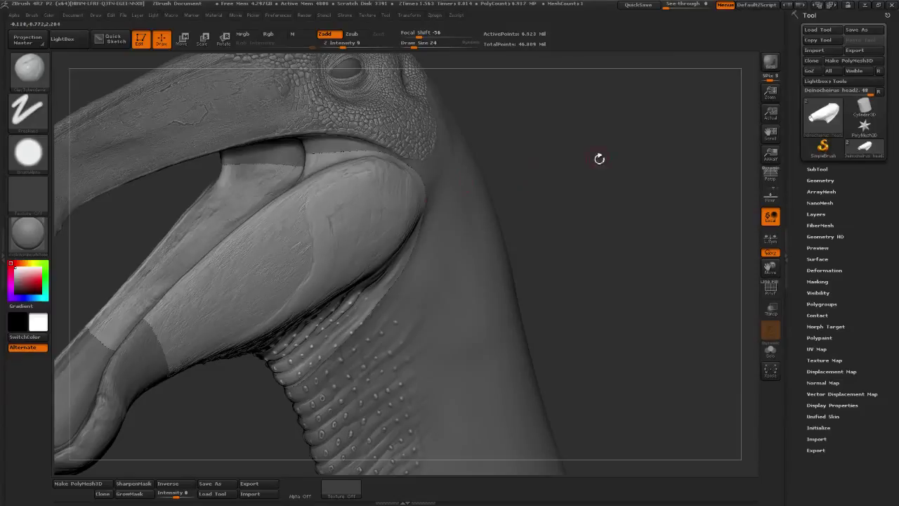
left_click_drag(598, 159, 359, 184)
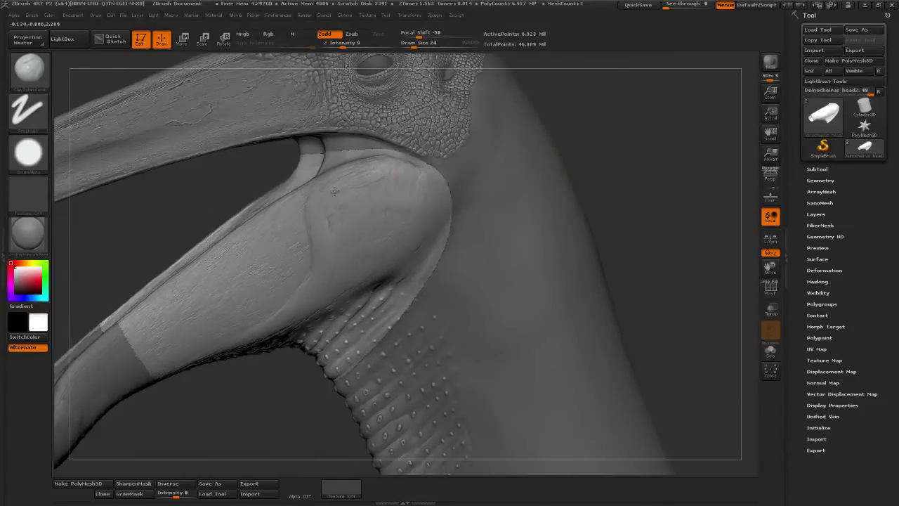
left_click_drag(523, 156, 587, 150)
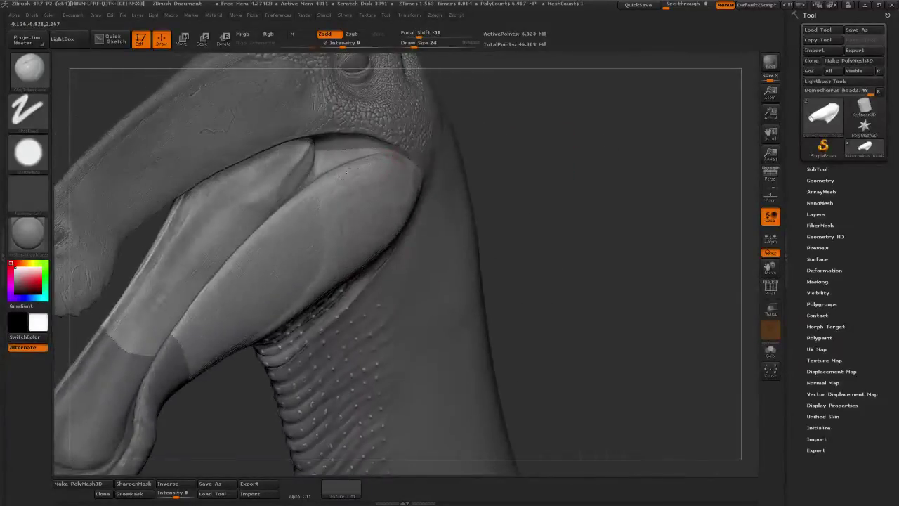
Sculpt faint skin wrinkles over the rounded rear end of the lower jaw, working from its upper edge down its back edge.
left_click_drag(435, 198, 395, 167)
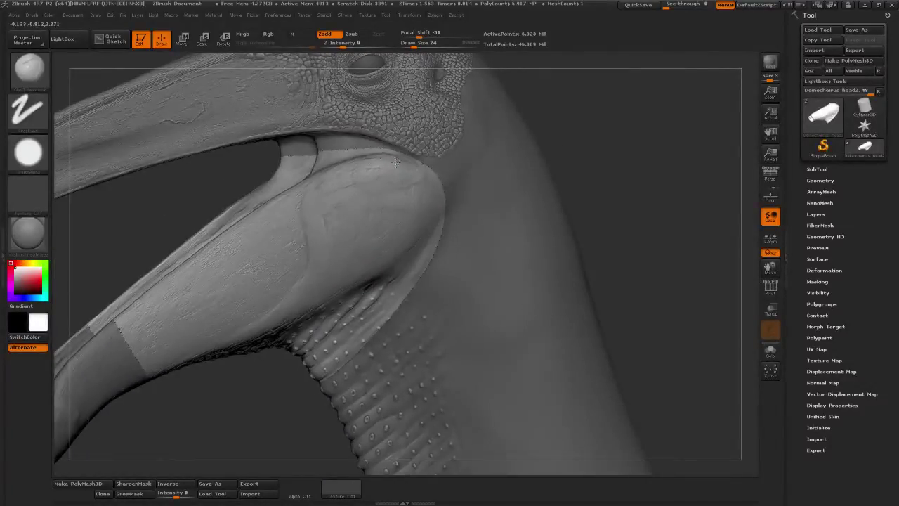
left_click_drag(587, 128, 624, 154)
left_click_drag(655, 155, 560, 146)
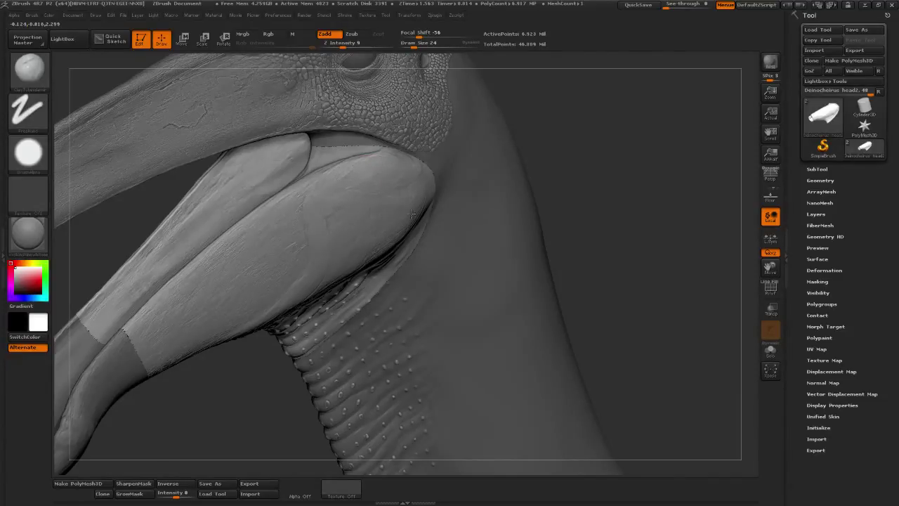
mouse_move(587, 167)
left_mouse_down()
mouse_move(624, 167)
mouse_move(413, 216)
left_mouse_up()
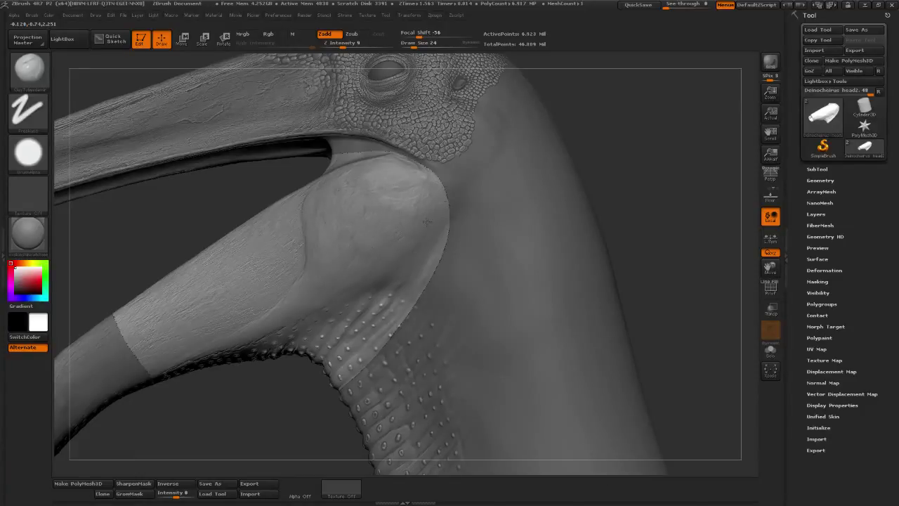
left_click_drag(616, 171, 674, 169)
Enlarge the draw size and smooth the fine wrinkles on the rounded rear of the lower jaw.
left_click(427, 44)
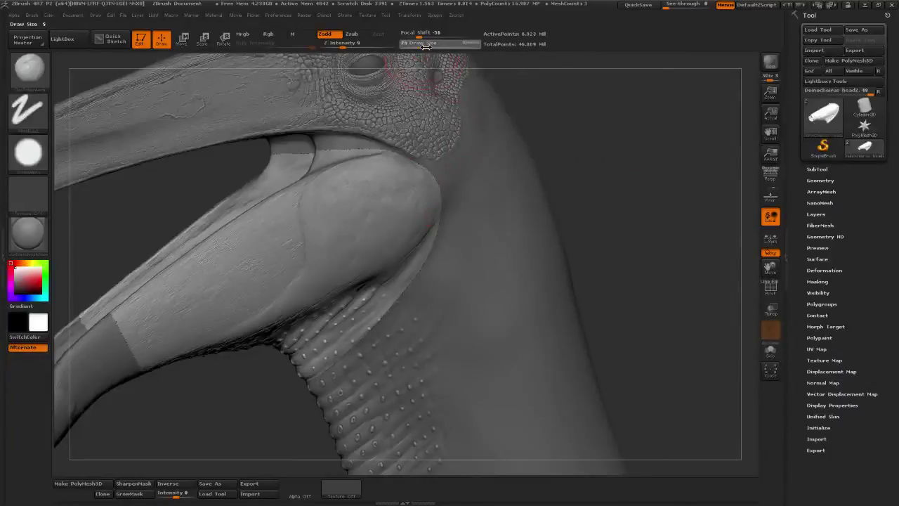
left_click_drag(398, 199, 380, 231, "shift")
left_click_drag(377, 192, 341, 210, "shift")
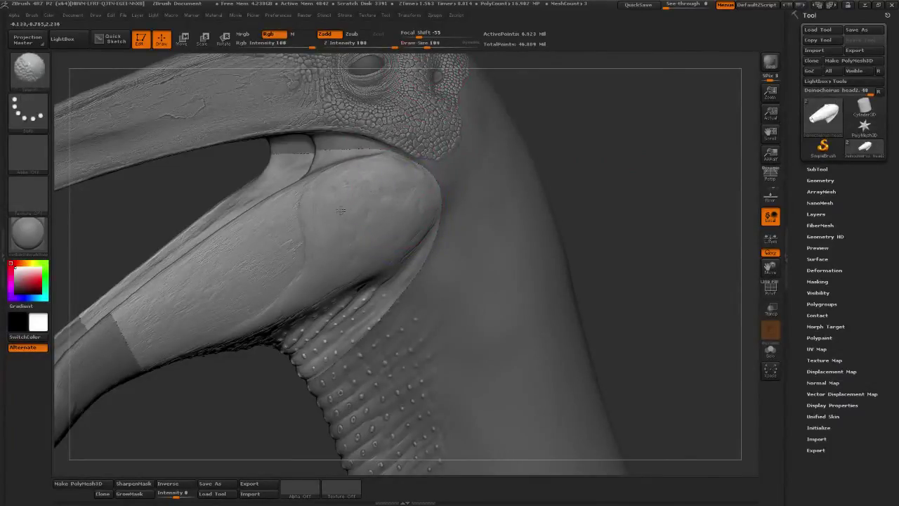
Set the draw size to 20 and sculpt subtle skin detail on the rear of the lower jaw.
left_click(413, 46)
mouse_move(597, 128)
left_mouse_down()
mouse_move(601, 175)
mouse_move(589, 184)
mouse_move(550, 165)
left_mouse_up()
mouse_move(572, 198)
left_mouse_down()
mouse_move(582, 177)
mouse_move(650, 234)
left_mouse_up()
left_click_drag(664, 200, 683, 242, "alt")
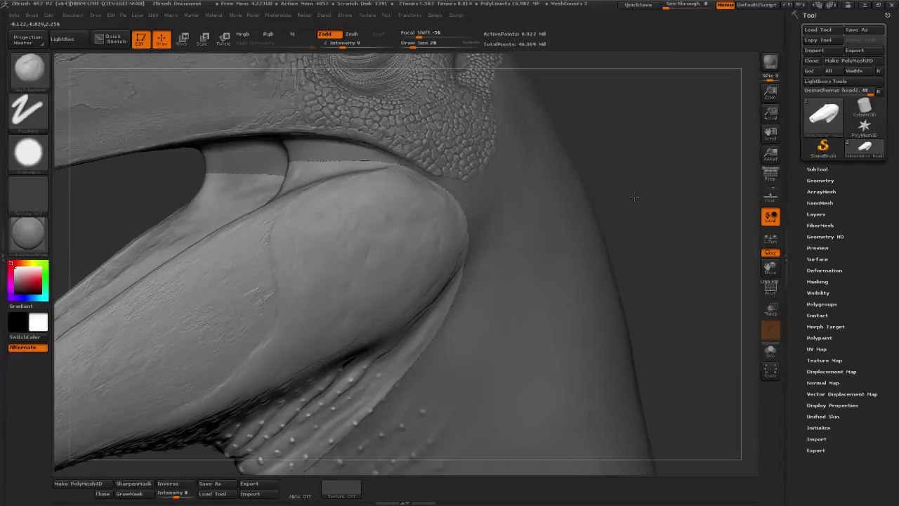
mouse_move(637, 198)
left_mouse_down("alt")
mouse_move(633, 187)
mouse_move(627, 197)
left_mouse_up("alt")
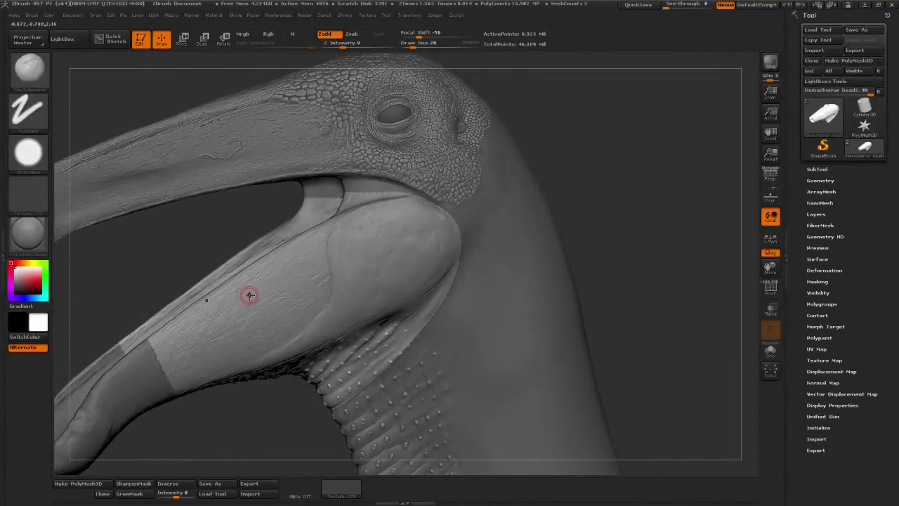
Set the draw size to 15 and sharpen the curved fold and fine creases on the rear of the lower jaw.
left_click_drag(582, 103, 545, 88)
left_click(411, 47)
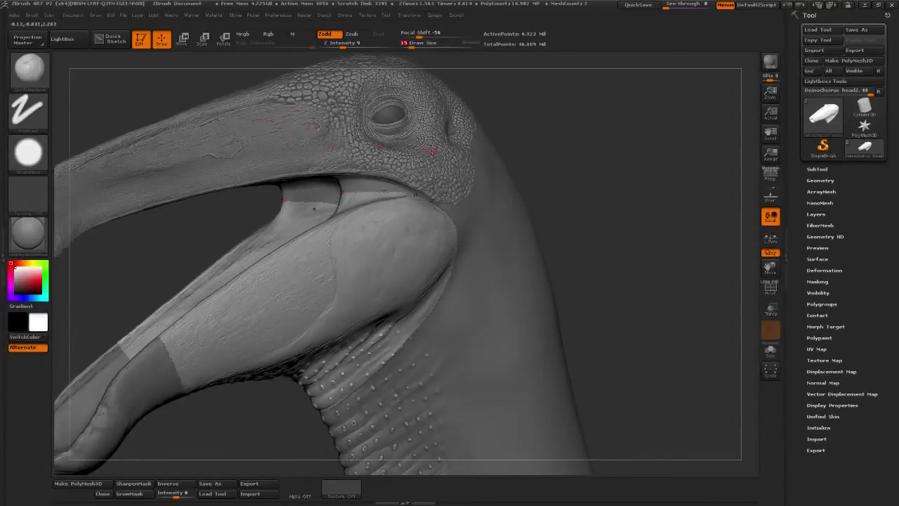
left_click_drag(600, 167, 662, 141)
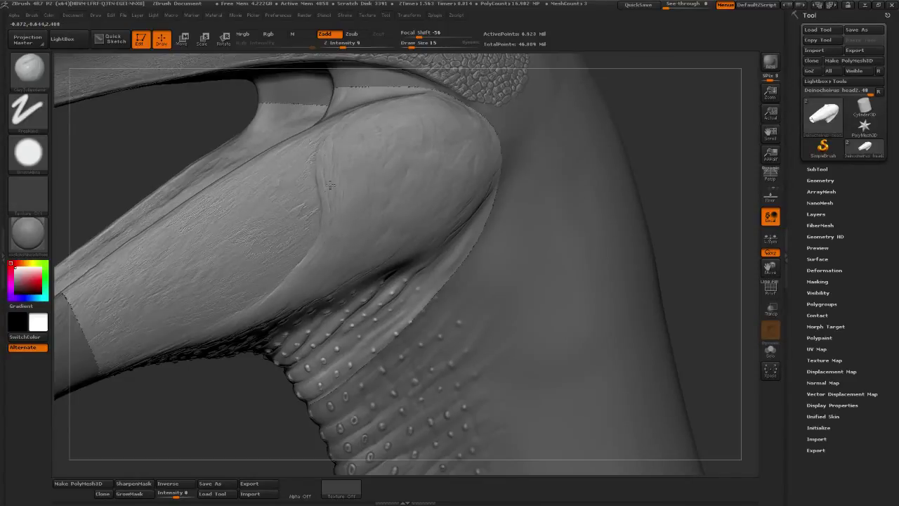
left_click_drag(664, 116, 604, 157)
left_click_drag(667, 142, 630, 157, "alt")
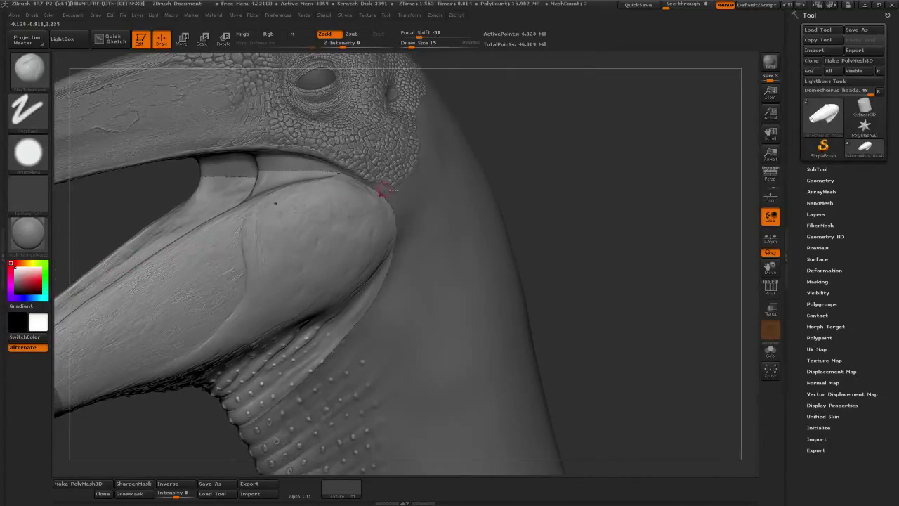
left_click_drag(542, 163, 537, 149)
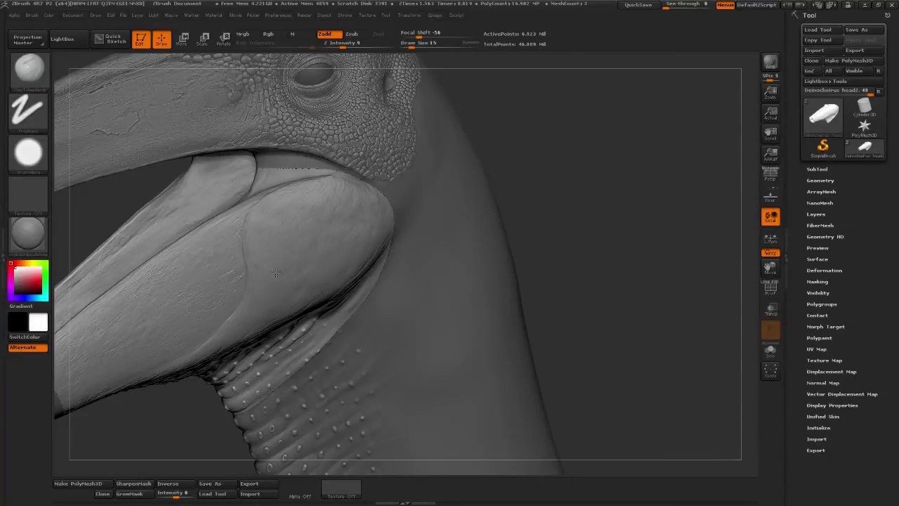
left_click_drag(549, 151, 444, 159)
Switch to the custom scale brush with the Dots stroke and lower its alpha's intensity to about -0.5.
left_click(26, 83)
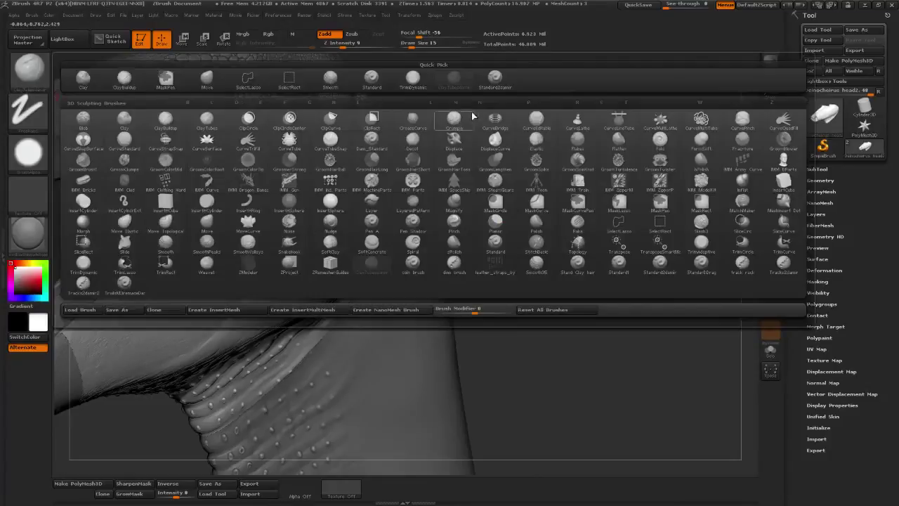
left_click(742, 263)
left_click(14, 15)
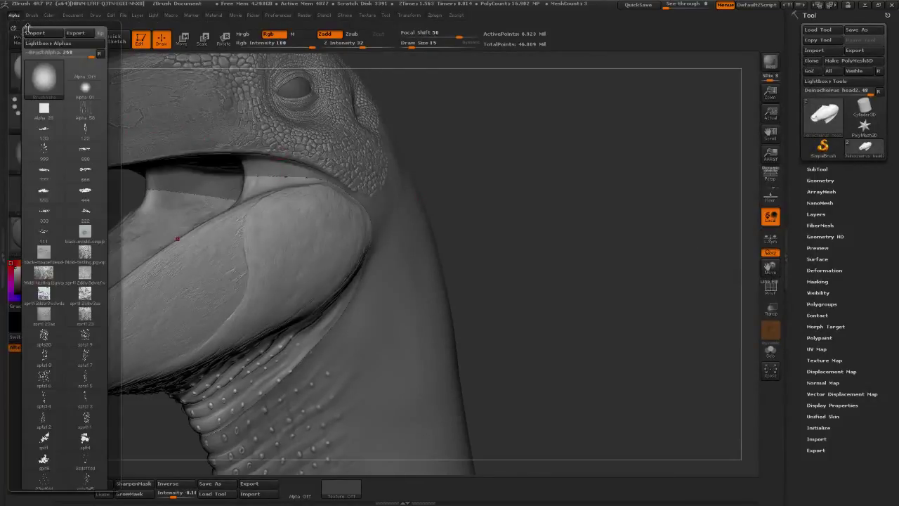
left_click_drag(119, 217, 107, 95)
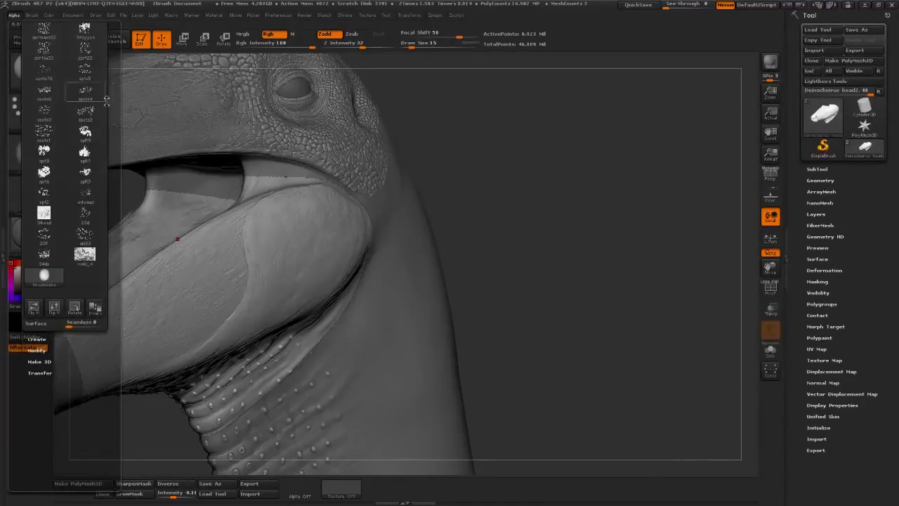
left_click(40, 350)
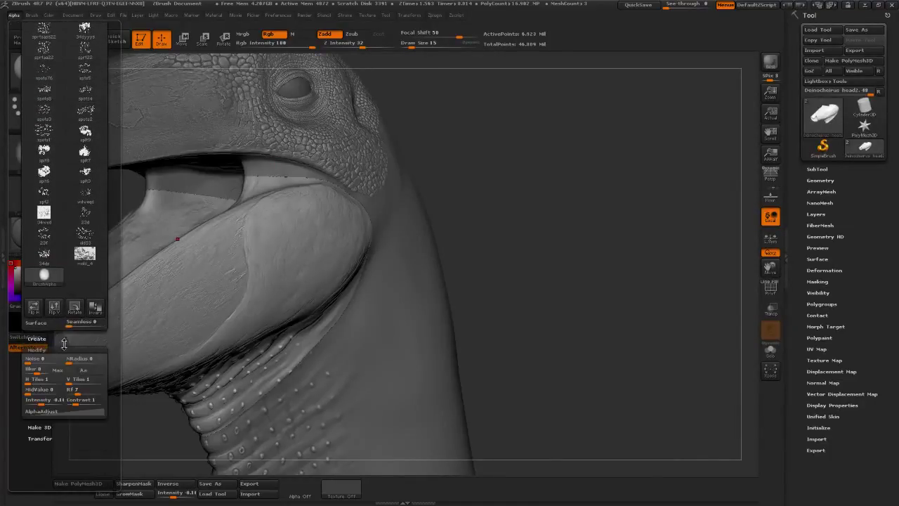
scroll(45, 361, "down", 2)
left_click_drag(42, 365, 38, 364)
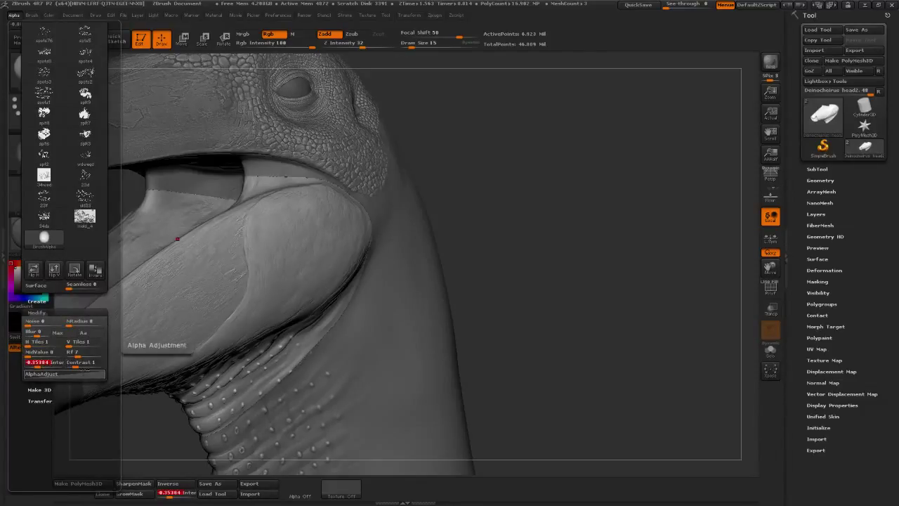
left_click_drag(42, 365, 81, 363)
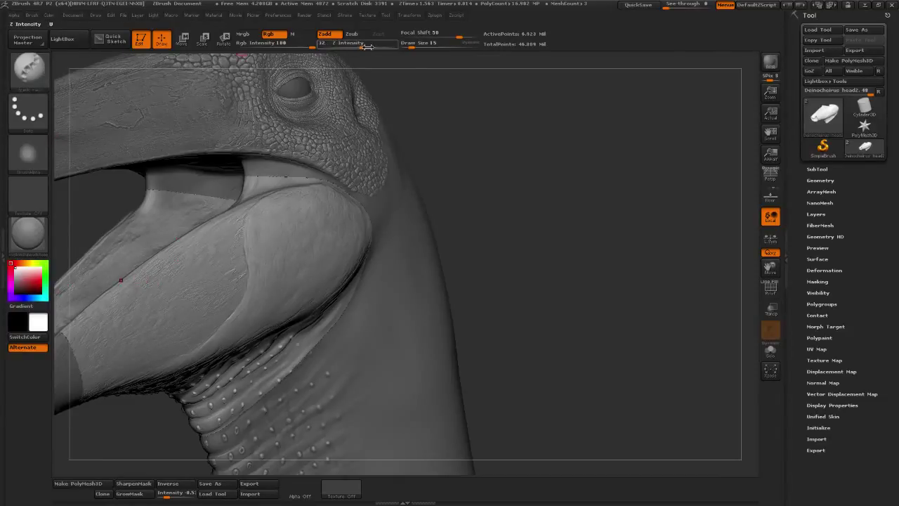
Set the draw size to 20 and the focal shift to 32, and test the scale brush on the rear of the jaw.
left_click_drag(415, 45, 452, 37)
left_click(31, 15)
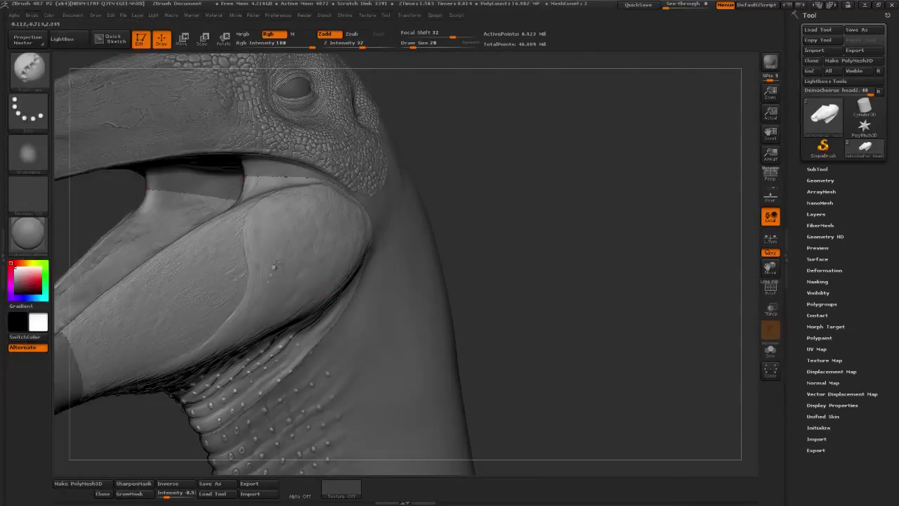
left_click_drag(542, 223, 554, 85)
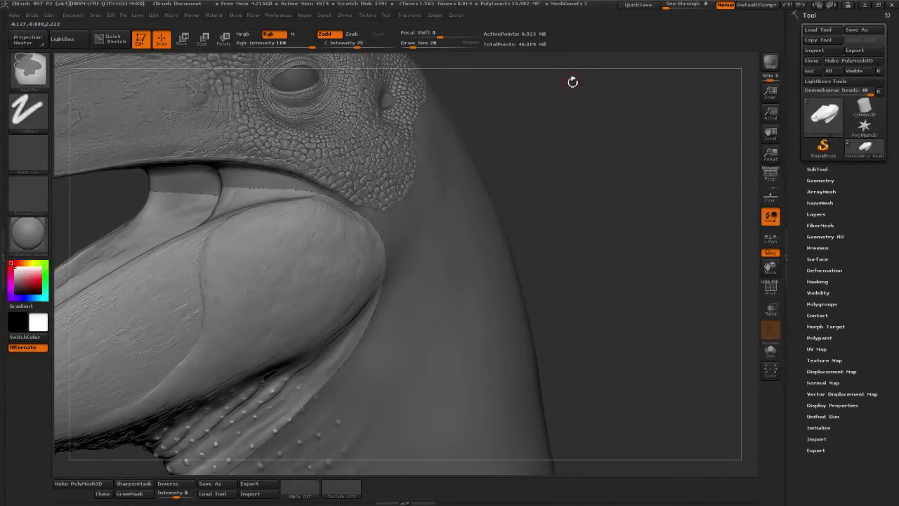
left_click_drag(615, 168, 550, 199)
left_click_drag(628, 172, 661, 143, "alt")
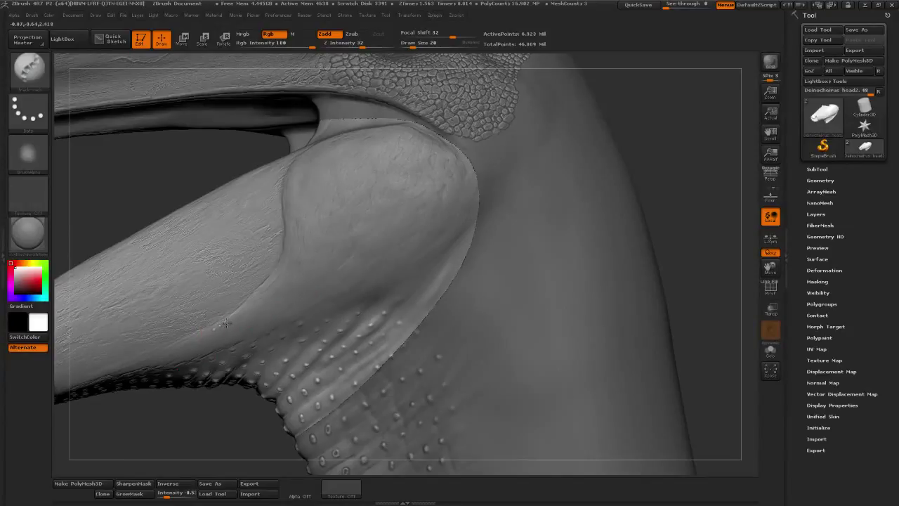
Lay rows of small raised scales along the curved fold, from the jaw's underside up toward the mouth corner.
left_click_drag(254, 297, 270, 280)
left_click_drag(662, 125, 676, 161)
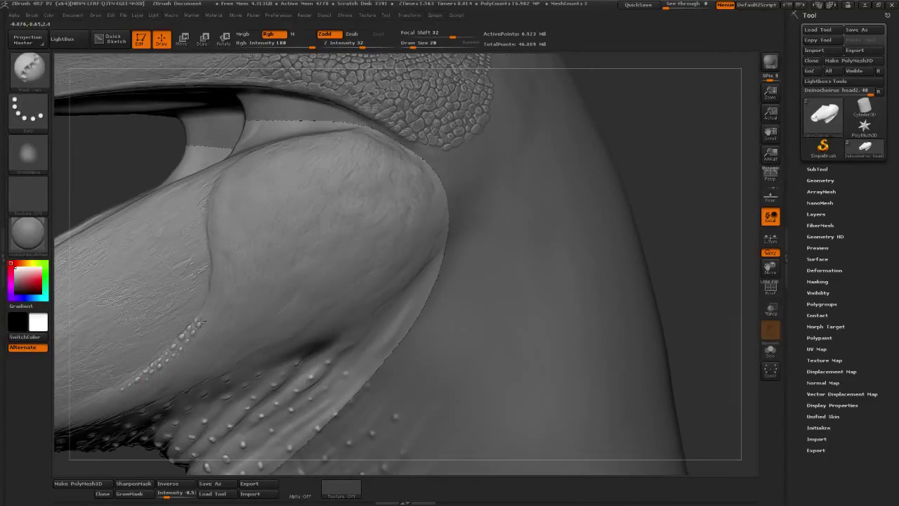
left_click_drag(211, 290, 215, 280)
left_click_drag(665, 144, 639, 146)
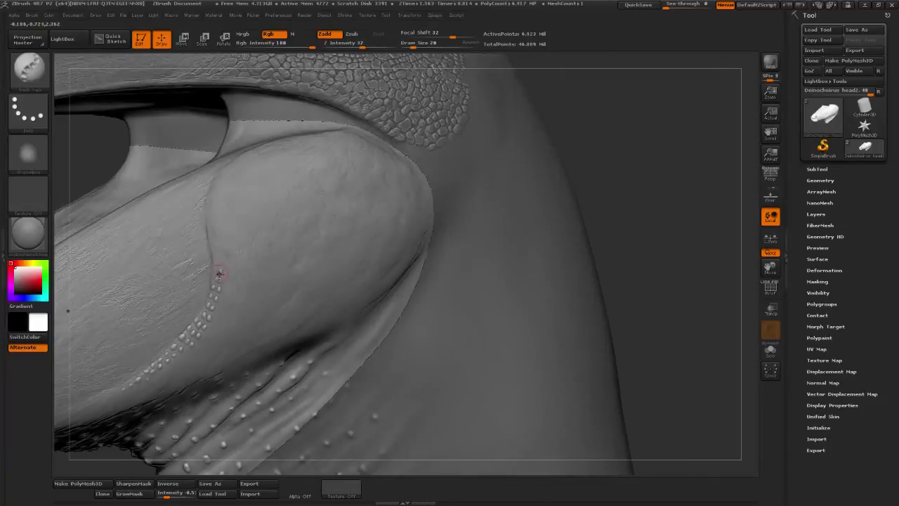
mouse_move(213, 248)
left_mouse_down()
mouse_move(210, 201)
mouse_move(234, 170)
left_mouse_up()
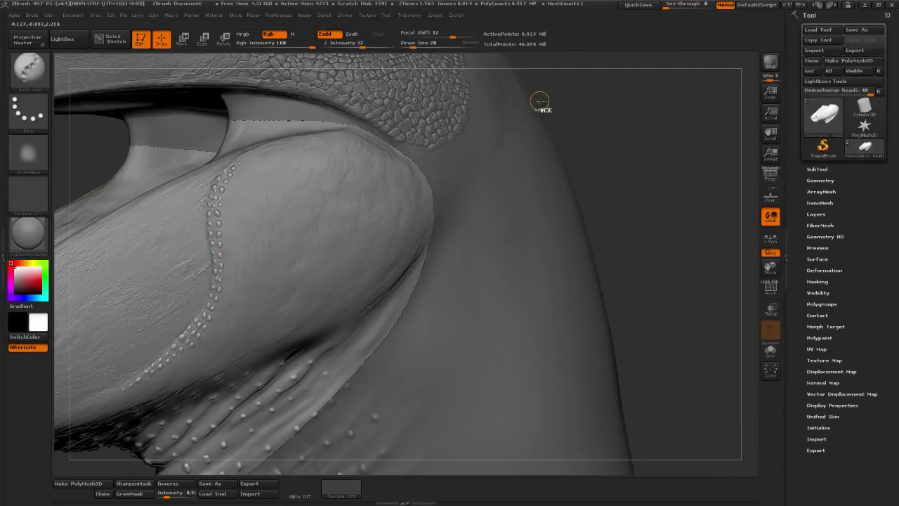
Undo the last stroke and add more scale rows behind the fold, widening its upper part into a patch.
key("ctrl")
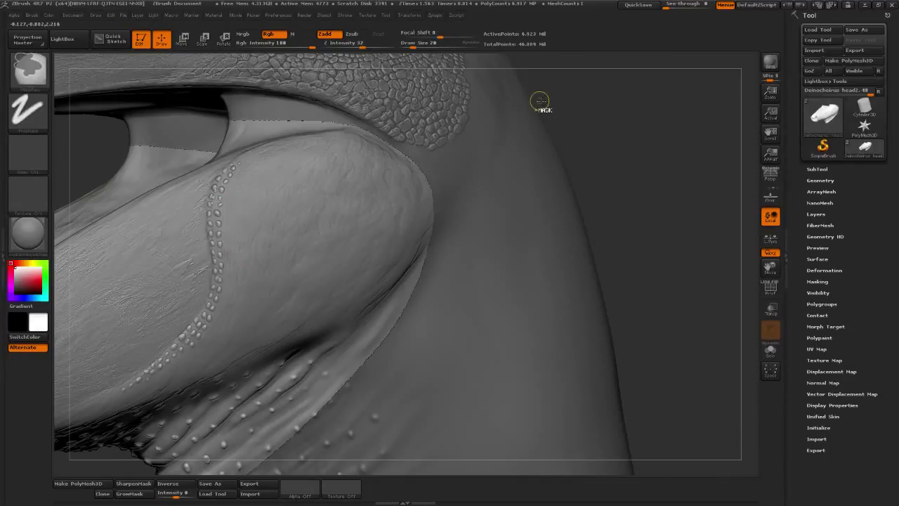
key("ctrl+z")
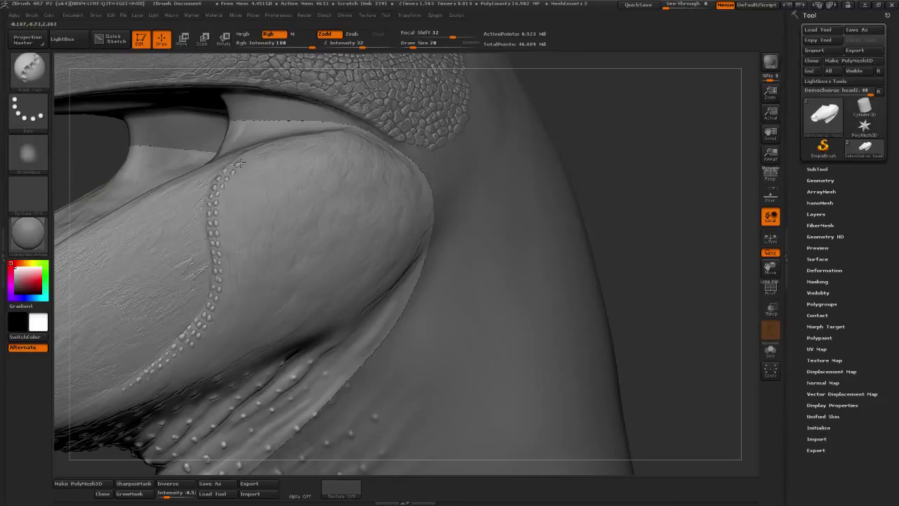
left_click_drag(610, 115, 613, 131)
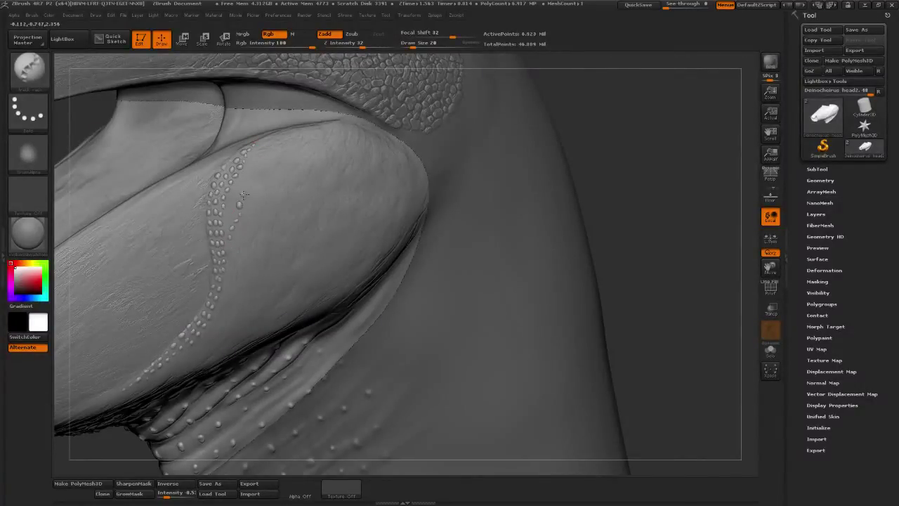
left_click_drag(244, 195, 254, 145)
left_click_drag(229, 210, 245, 168)
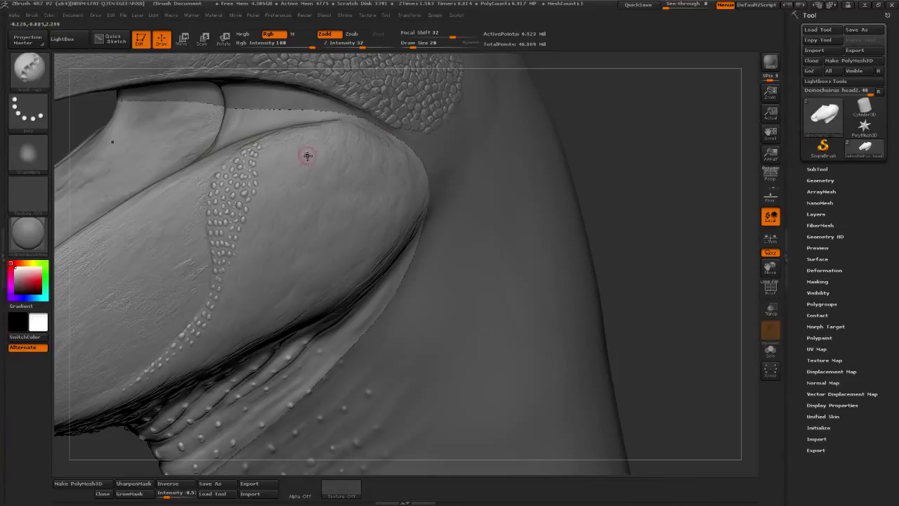
Add scales along the rear edge of the patch, from the mouth corner down to the middle of the fold.
left_click_drag(590, 113, 564, 140, "alt")
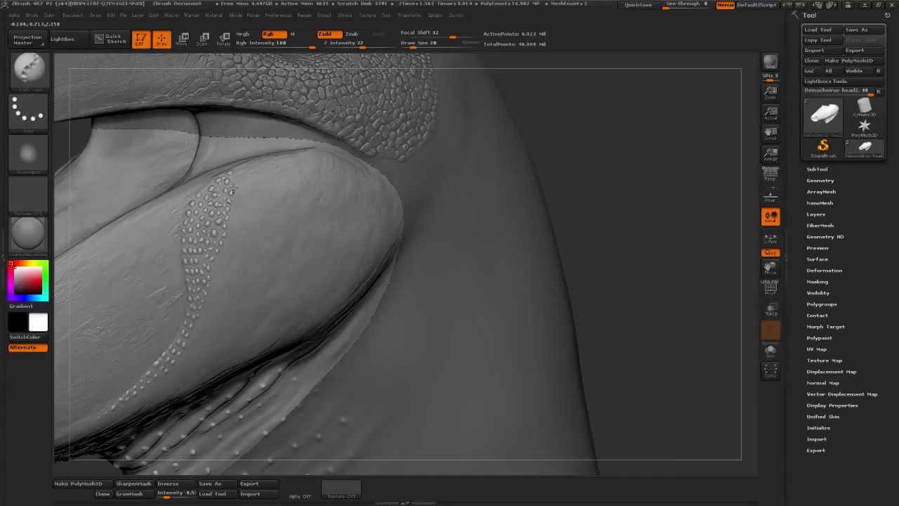
left_click_drag(234, 188, 241, 167)
left_click_drag(205, 311, 210, 300)
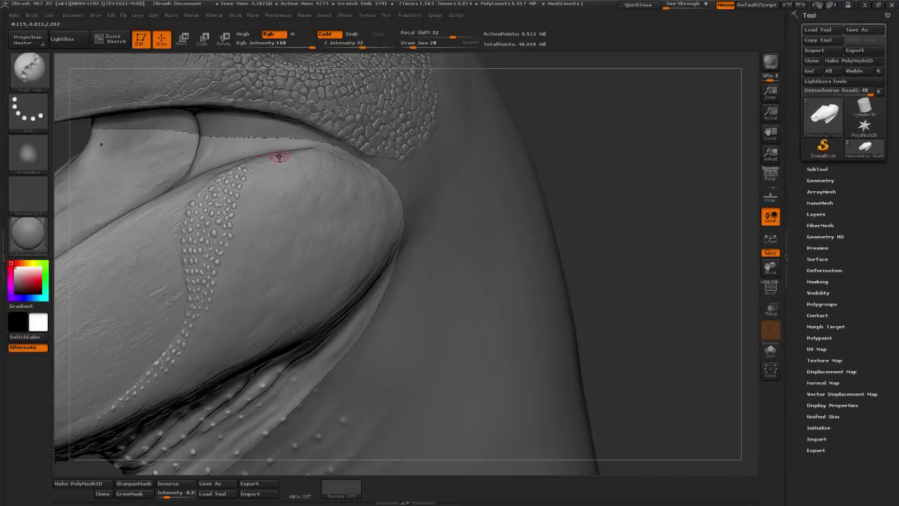
Extend the scale rows forward along the lower side of the jaw and thicken that narrow strip.
left_click_drag(592, 150, 496, 182)
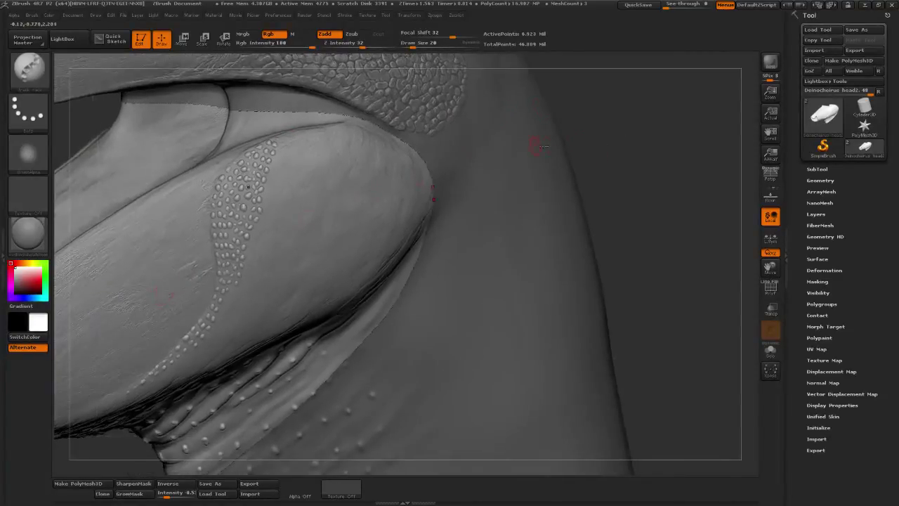
left_click_drag(581, 156, 727, 95)
mouse_move(110, 199)
left_mouse_down("alt")
mouse_move(204, 186)
mouse_move(241, 315)
left_mouse_up("alt")
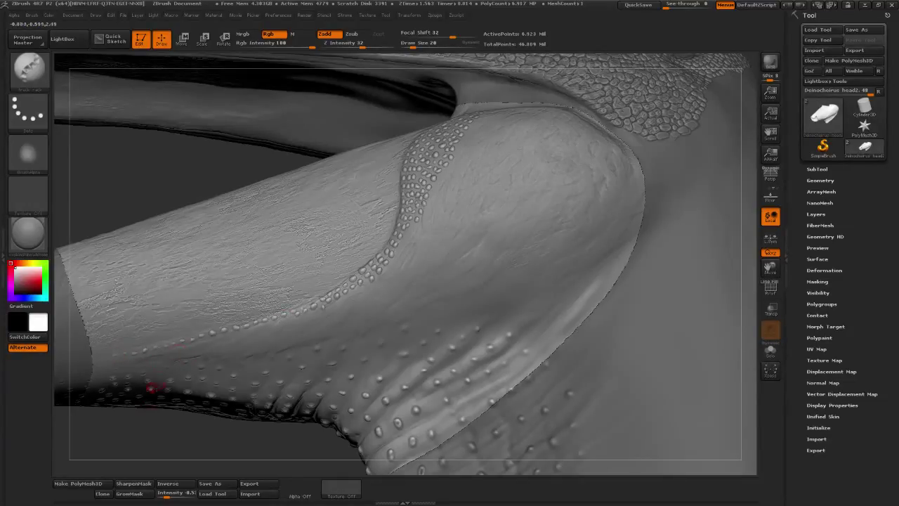
left_click_drag(160, 424, 113, 366)
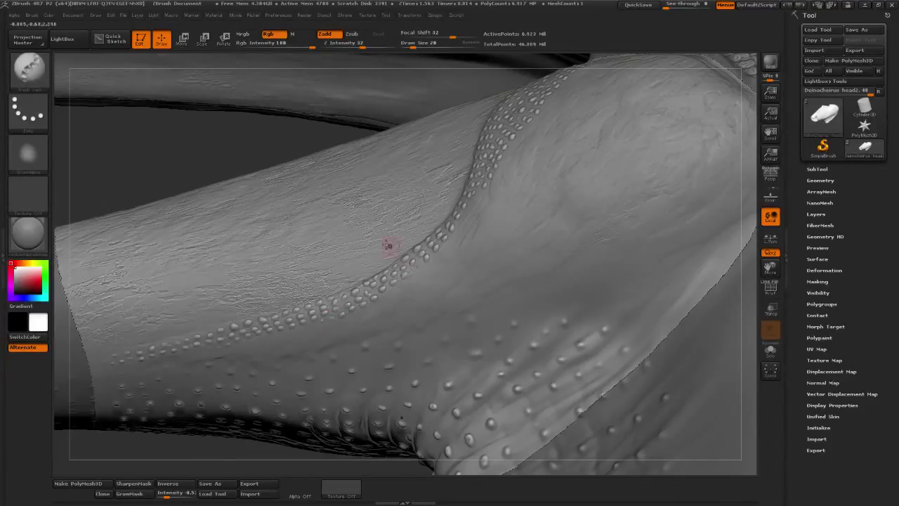
Add more small raised scales along the rear edge of the band, widening its upper part below the mouth corner.
mouse_move(218, 161)
left_mouse_down()
mouse_move(267, 175)
mouse_move(389, 296)
left_mouse_up()
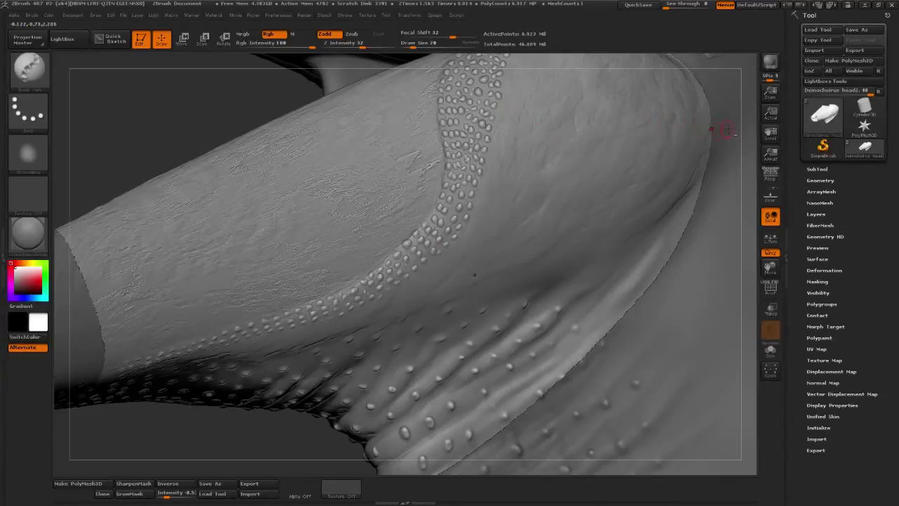
left_click_drag(706, 145, 482, 215)
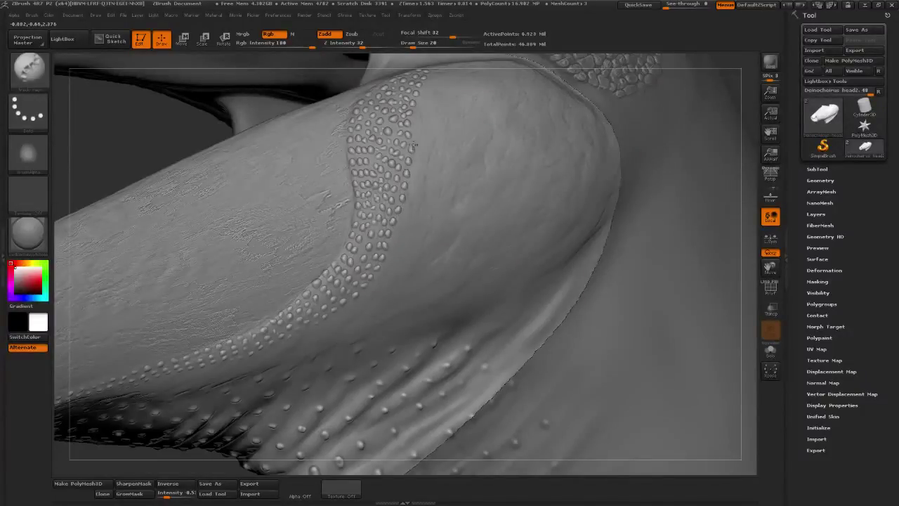
mouse_move(481, 61)
left_mouse_down()
mouse_move(417, 119)
mouse_move(501, 61)
mouse_move(467, 105)
left_mouse_up()
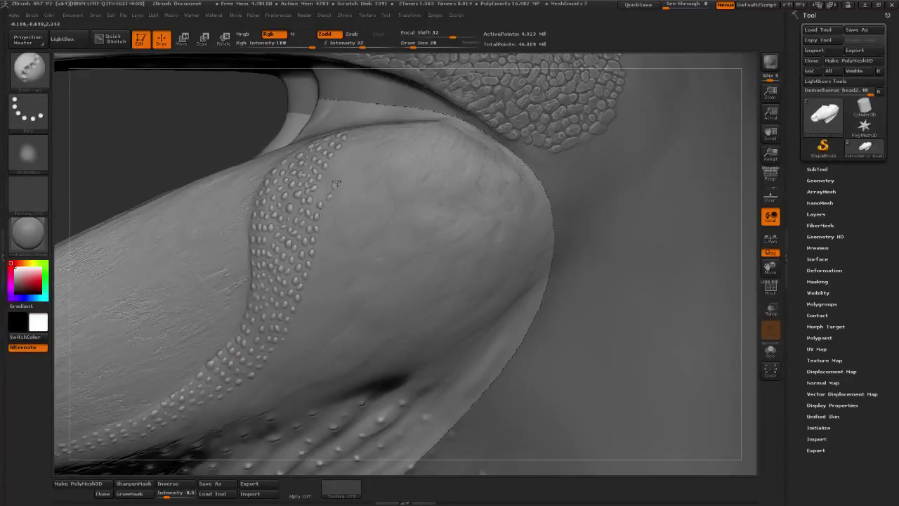
mouse_move(209, 134)
left_mouse_down()
mouse_move(218, 160)
mouse_move(321, 211)
left_mouse_up()
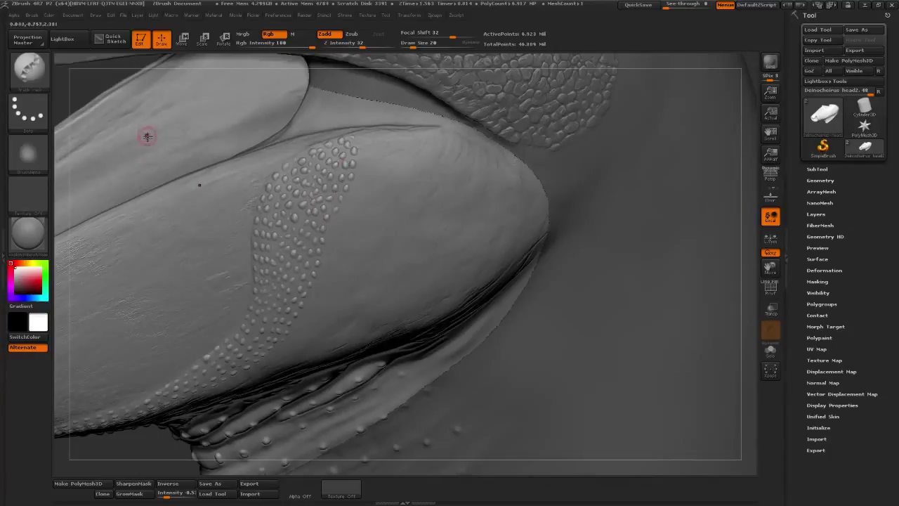
Extend the top end of the scale band rearward along the crease below the mouth corner.
mouse_move(169, 428)
left_mouse_down()
mouse_move(160, 439)
mouse_move(163, 426)
left_mouse_up()
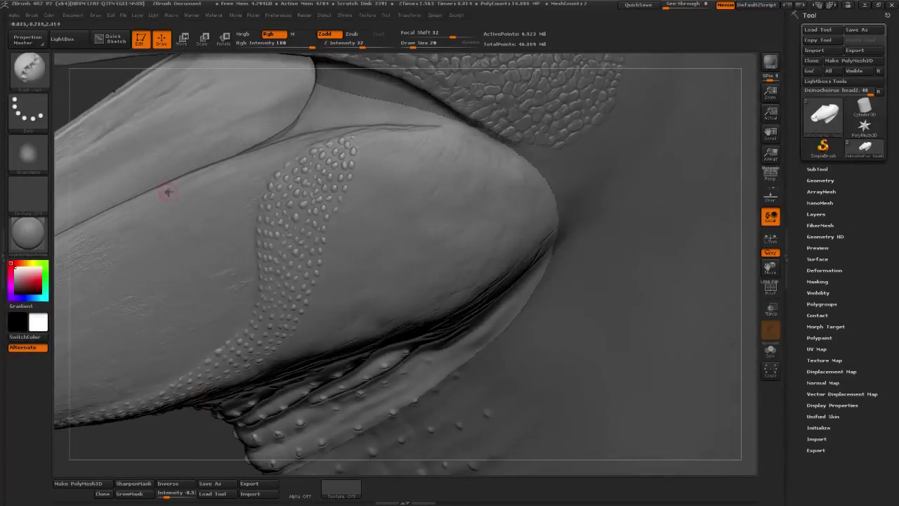
left_click_drag(78, 102, 95, 79)
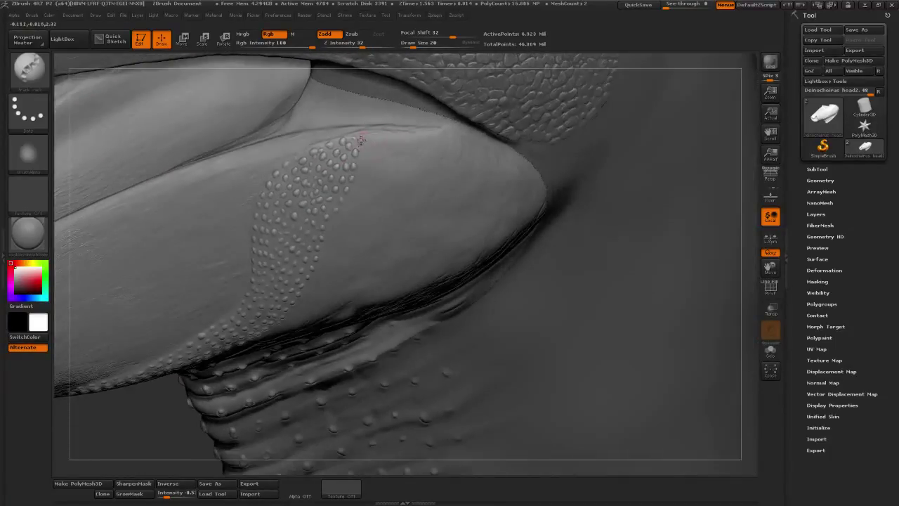
left_click_drag(380, 132, 397, 132)
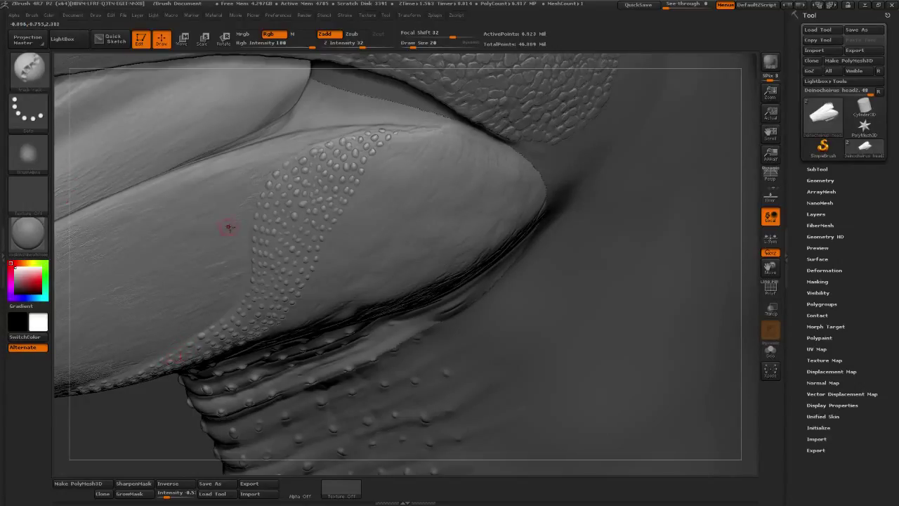
mouse_move(169, 414)
left_mouse_down()
mouse_move(167, 406)
mouse_move(178, 425)
mouse_move(160, 380)
mouse_move(163, 426)
left_mouse_up()
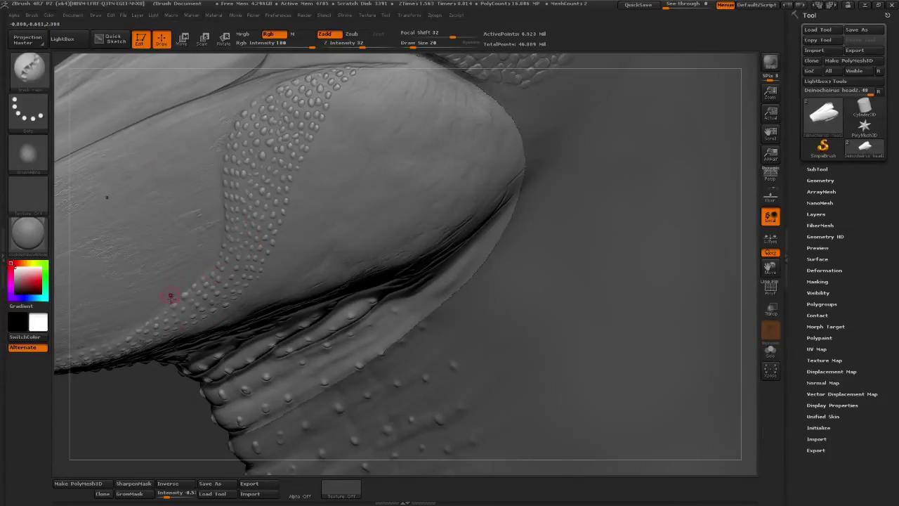
left_click_drag(145, 388, 138, 366)
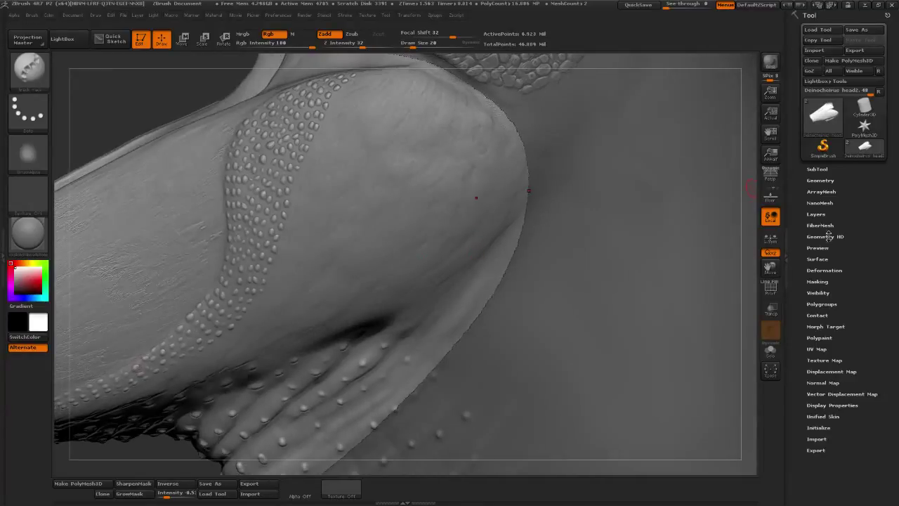
Show the Geometry HD and Geometry settings, and fill in scales along the rear edge at the band's middle.
left_click(826, 236)
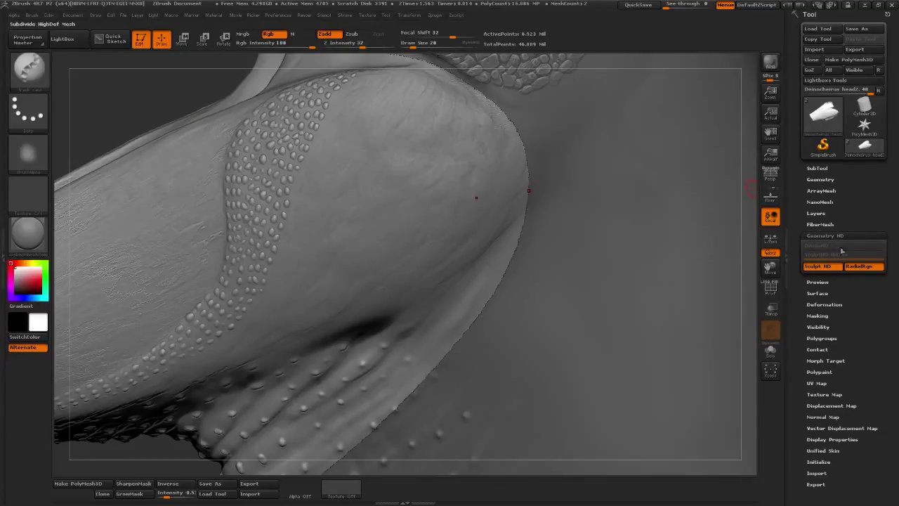
left_click(822, 180)
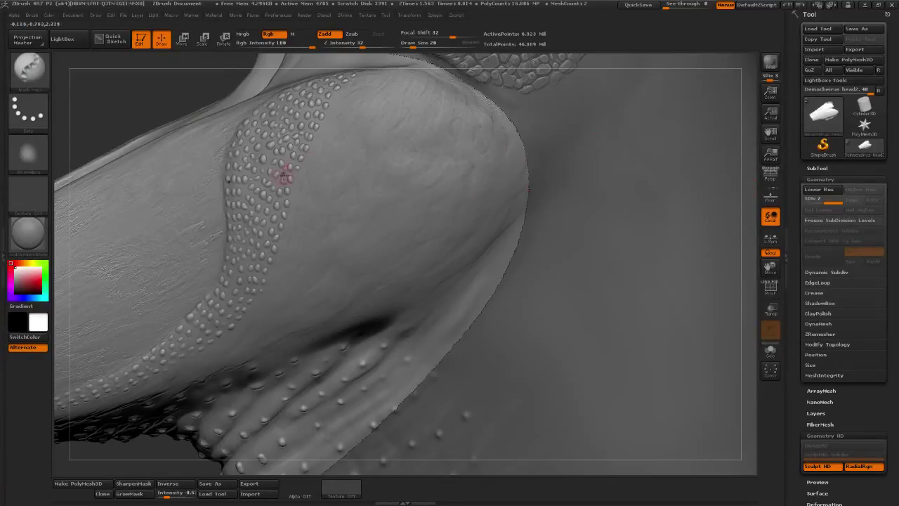
mouse_move(153, 104)
left_mouse_down()
mouse_move(190, 127)
mouse_move(186, 138)
mouse_move(113, 190)
mouse_move(137, 133)
left_mouse_up()
left_click_drag(229, 145, 306, 255)
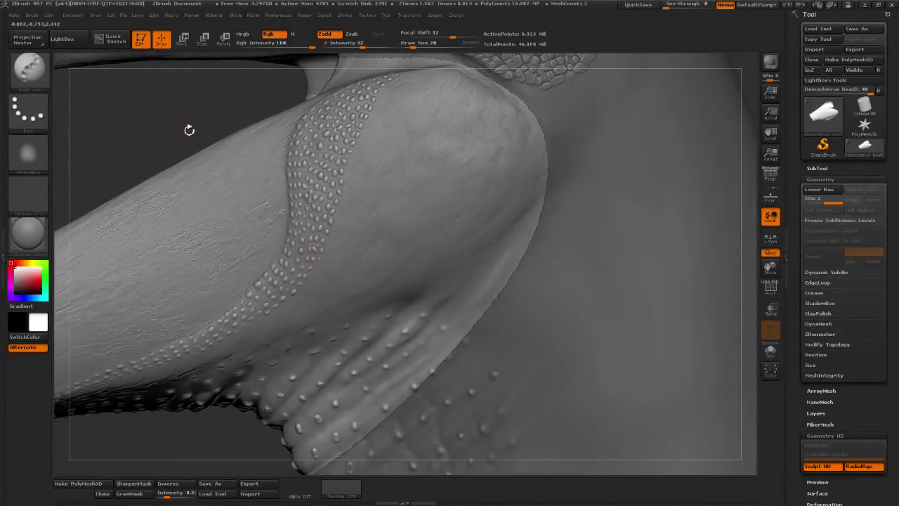
left_click_drag(189, 130, 247, 311)
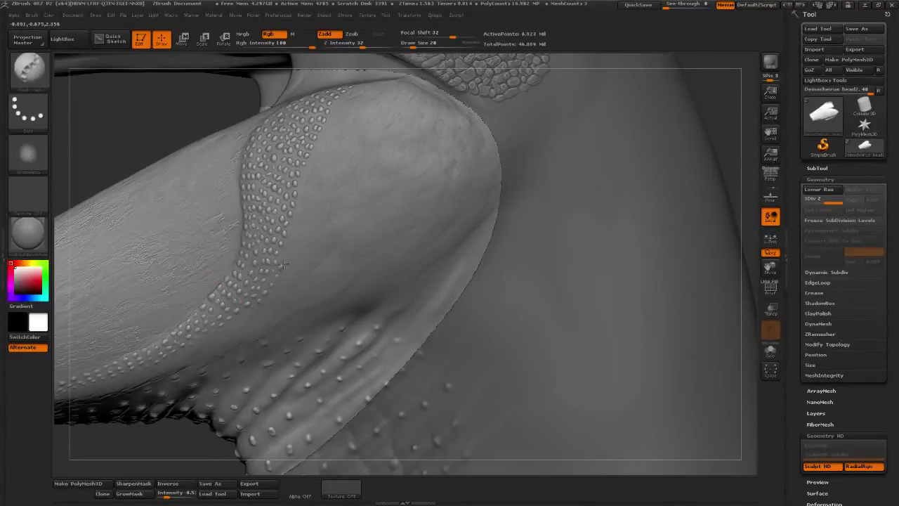
left_click(292, 226)
left_click_drag(193, 127, 163, 154, "alt")
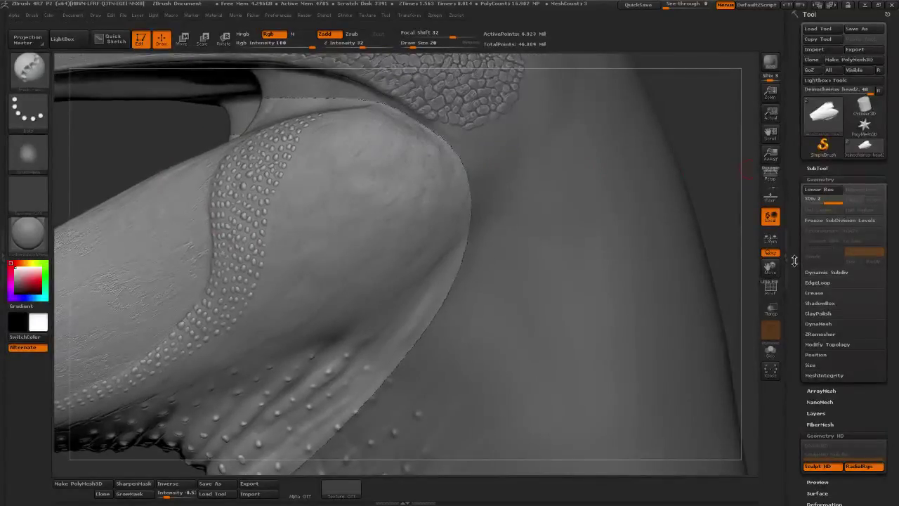
Review the geometry and HD subdivision settings and subdivide the head mesh once more.
scroll(823, 161, "down", 5)
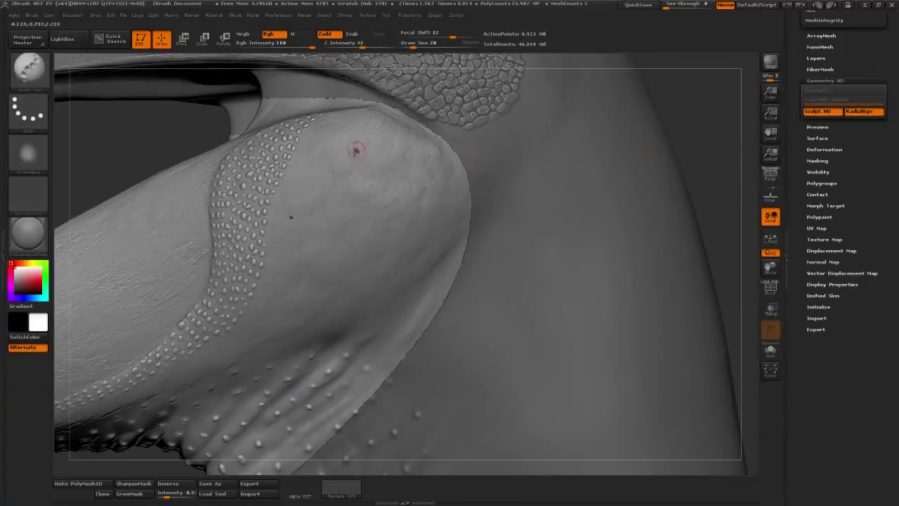
scroll(808, 203, "up", 4)
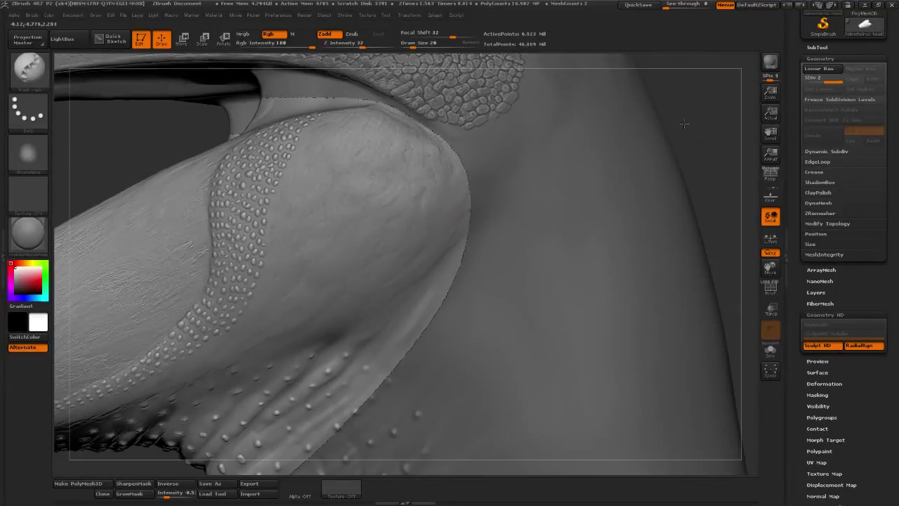
left_click_drag(685, 124, 620, 180, "alt")
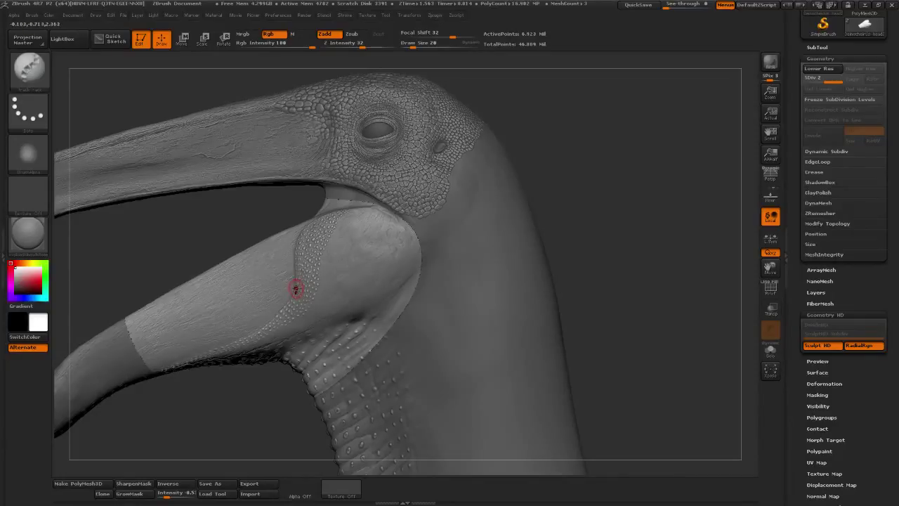
key("ctrl+d")
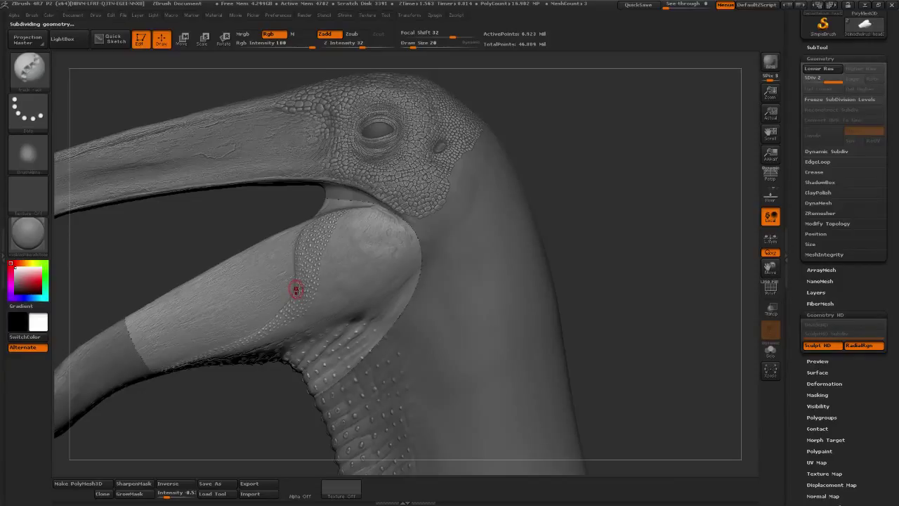